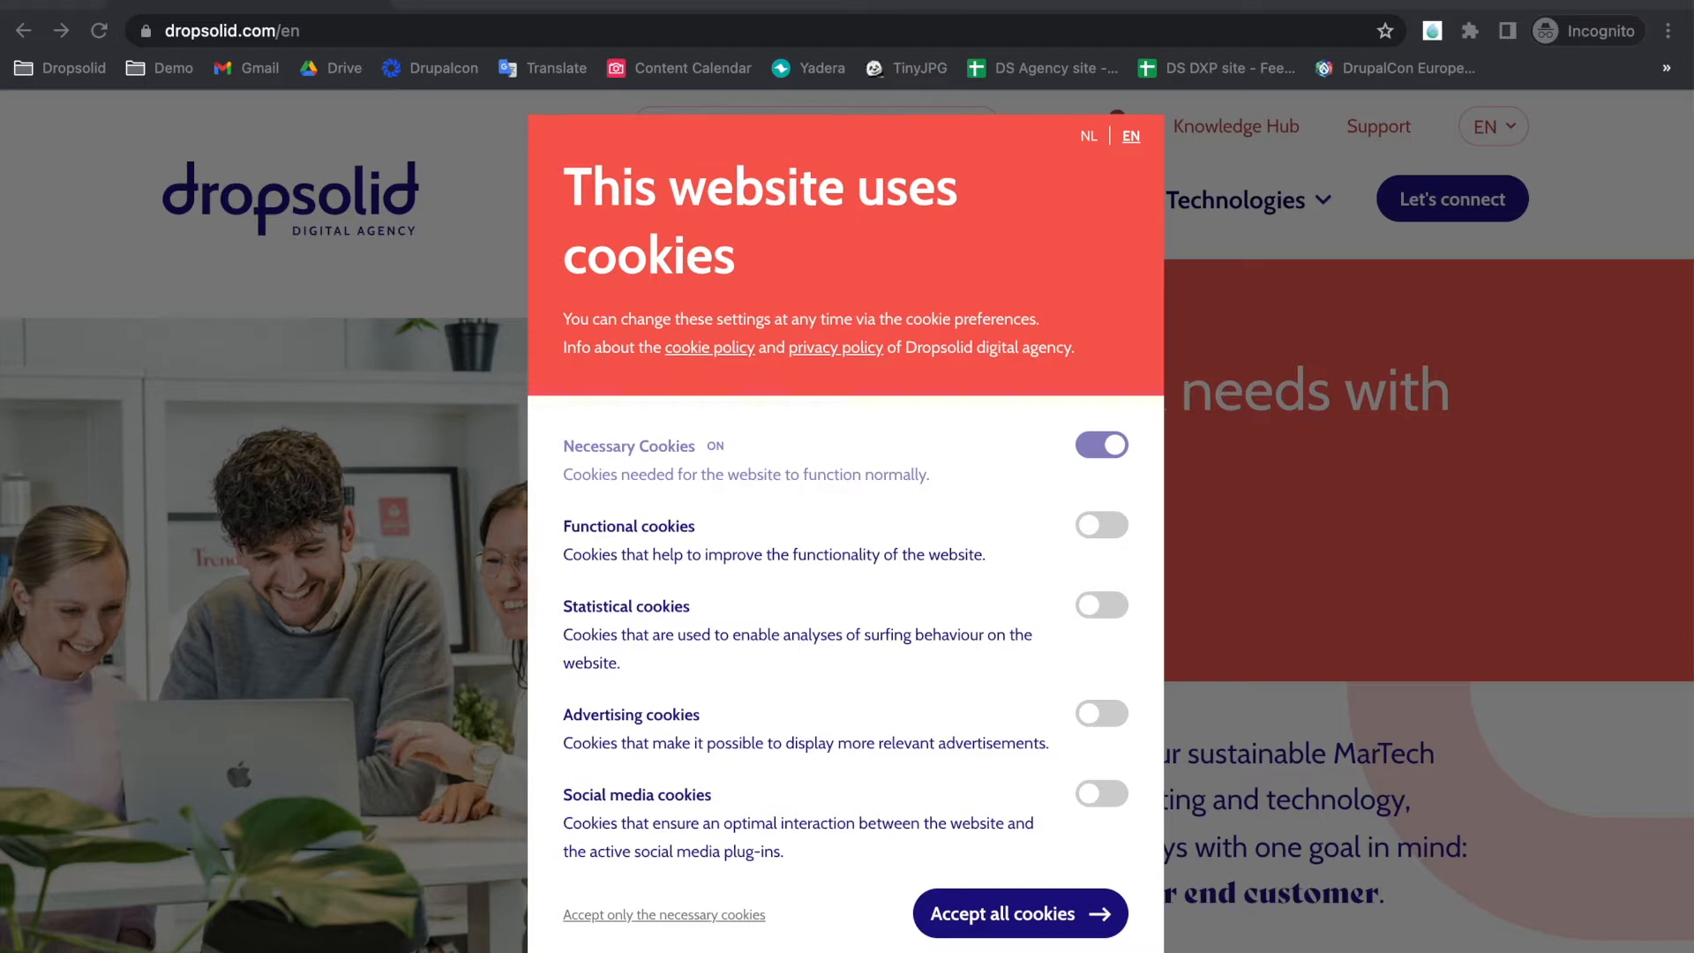
Accept all cookies on dropsolid.com and open the Jobs page from the footer.
{"action": "key", "text": "Tab"}
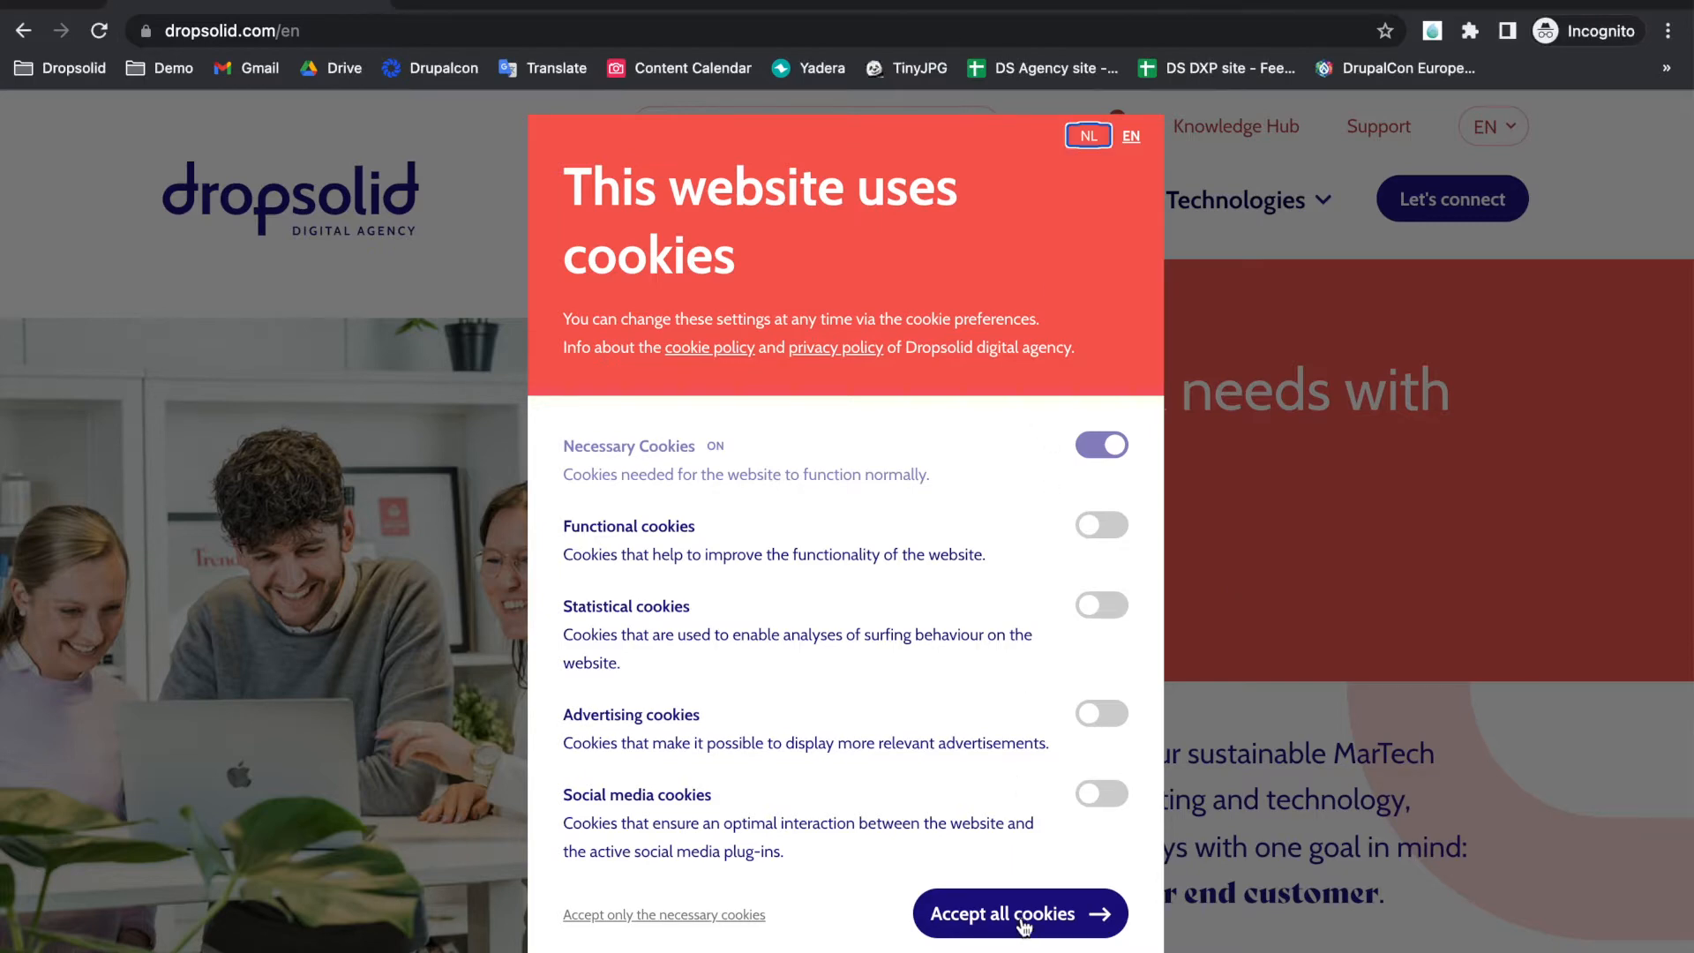
{"action": "left_click", "coordinate": [1026, 917]}
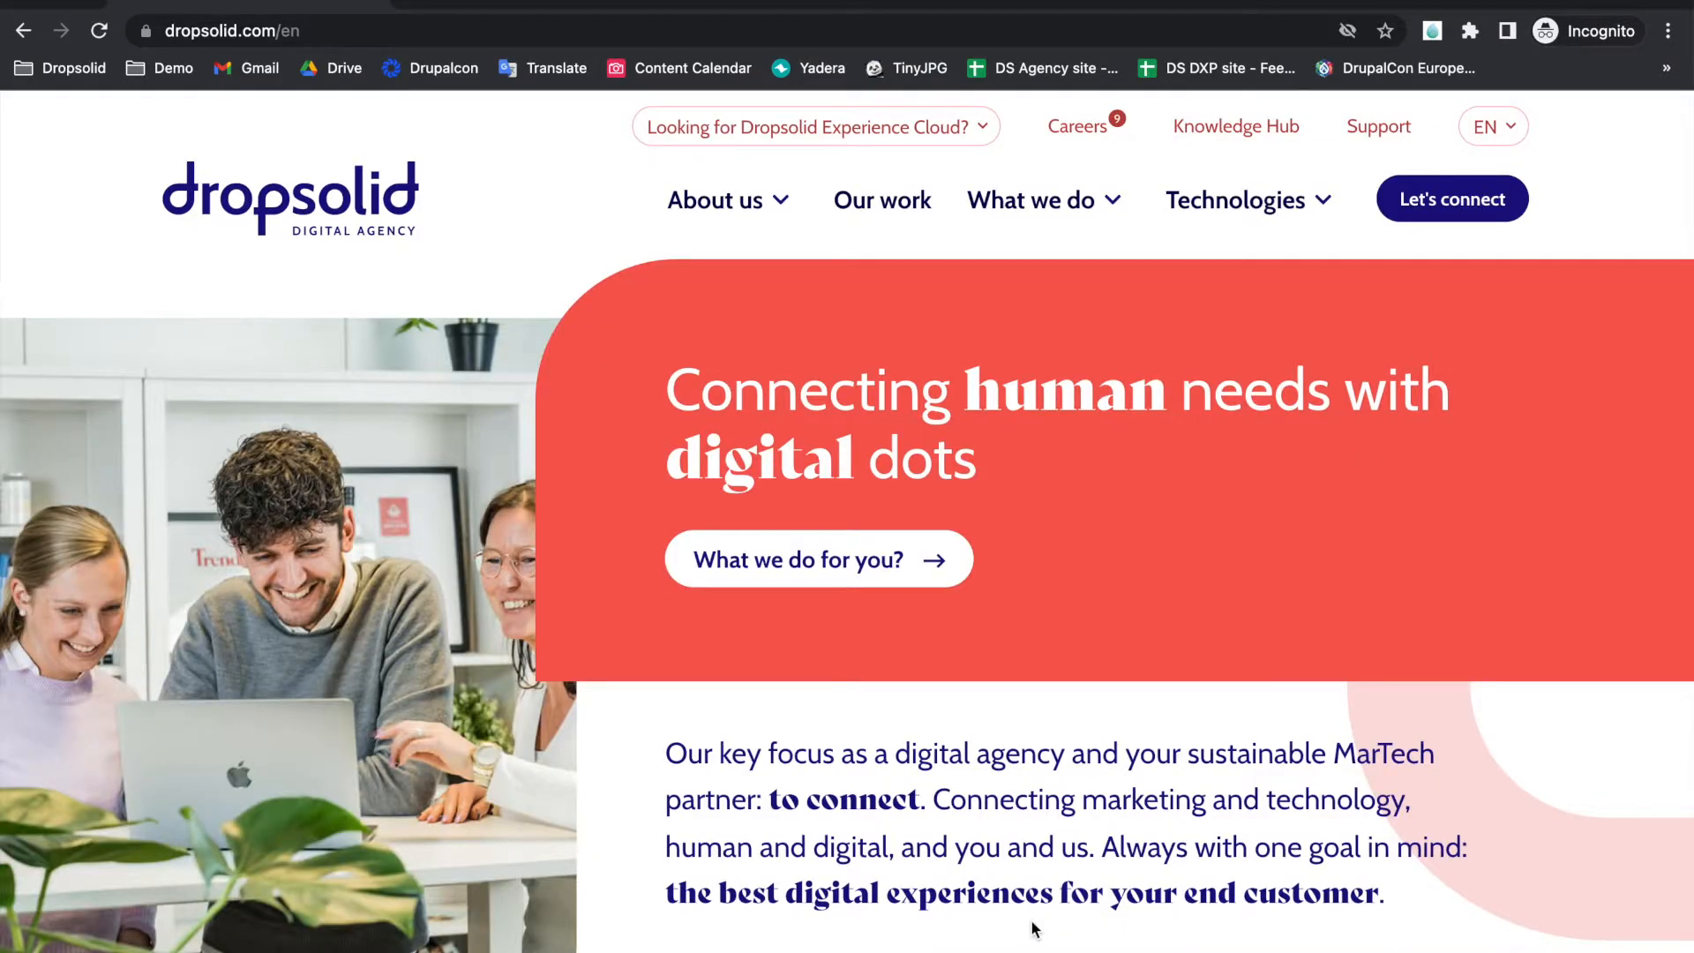
{"action": "scroll", "coordinate": [1036, 929], "scroll_direction": "down", "scroll_amount": 3}
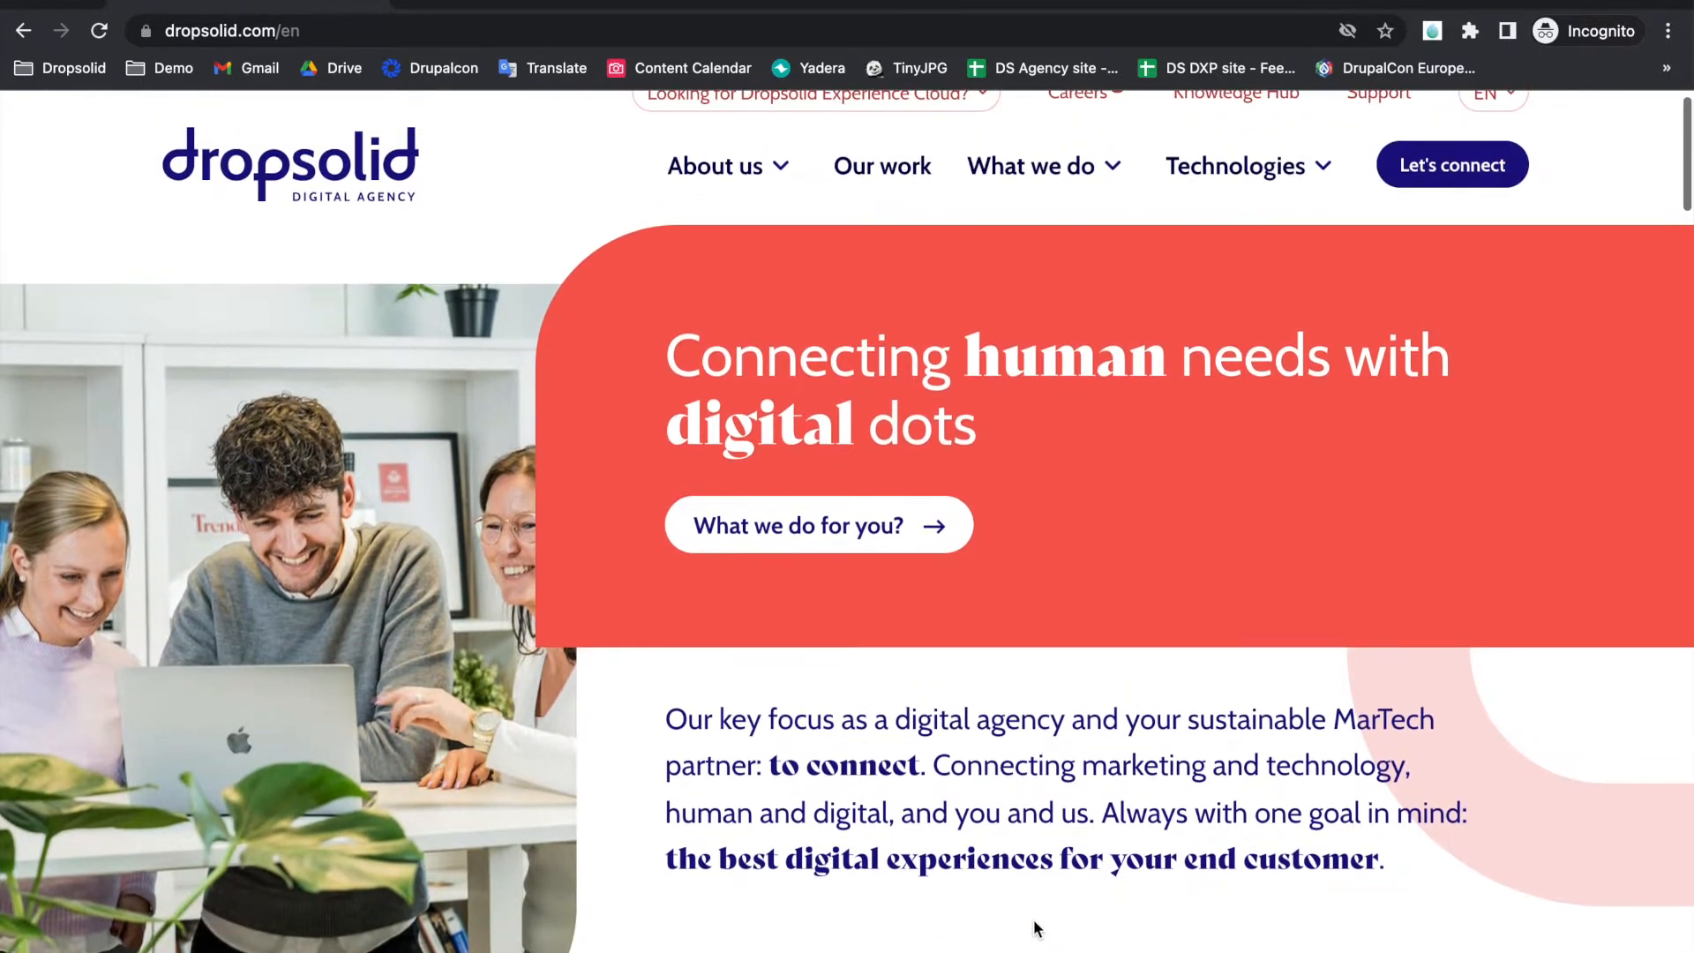
{"action": "scroll", "coordinate": [1037, 930], "scroll_direction": "down", "scroll_amount": 5}
{"action": "scroll", "coordinate": [1036, 930], "scroll_direction": "down", "scroll_amount": 5}
{"action": "scroll", "coordinate": [1036, 930], "scroll_direction": "down", "scroll_amount": 5}
{"action": "scroll", "coordinate": [1037, 929], "scroll_direction": "down", "scroll_amount": 5}
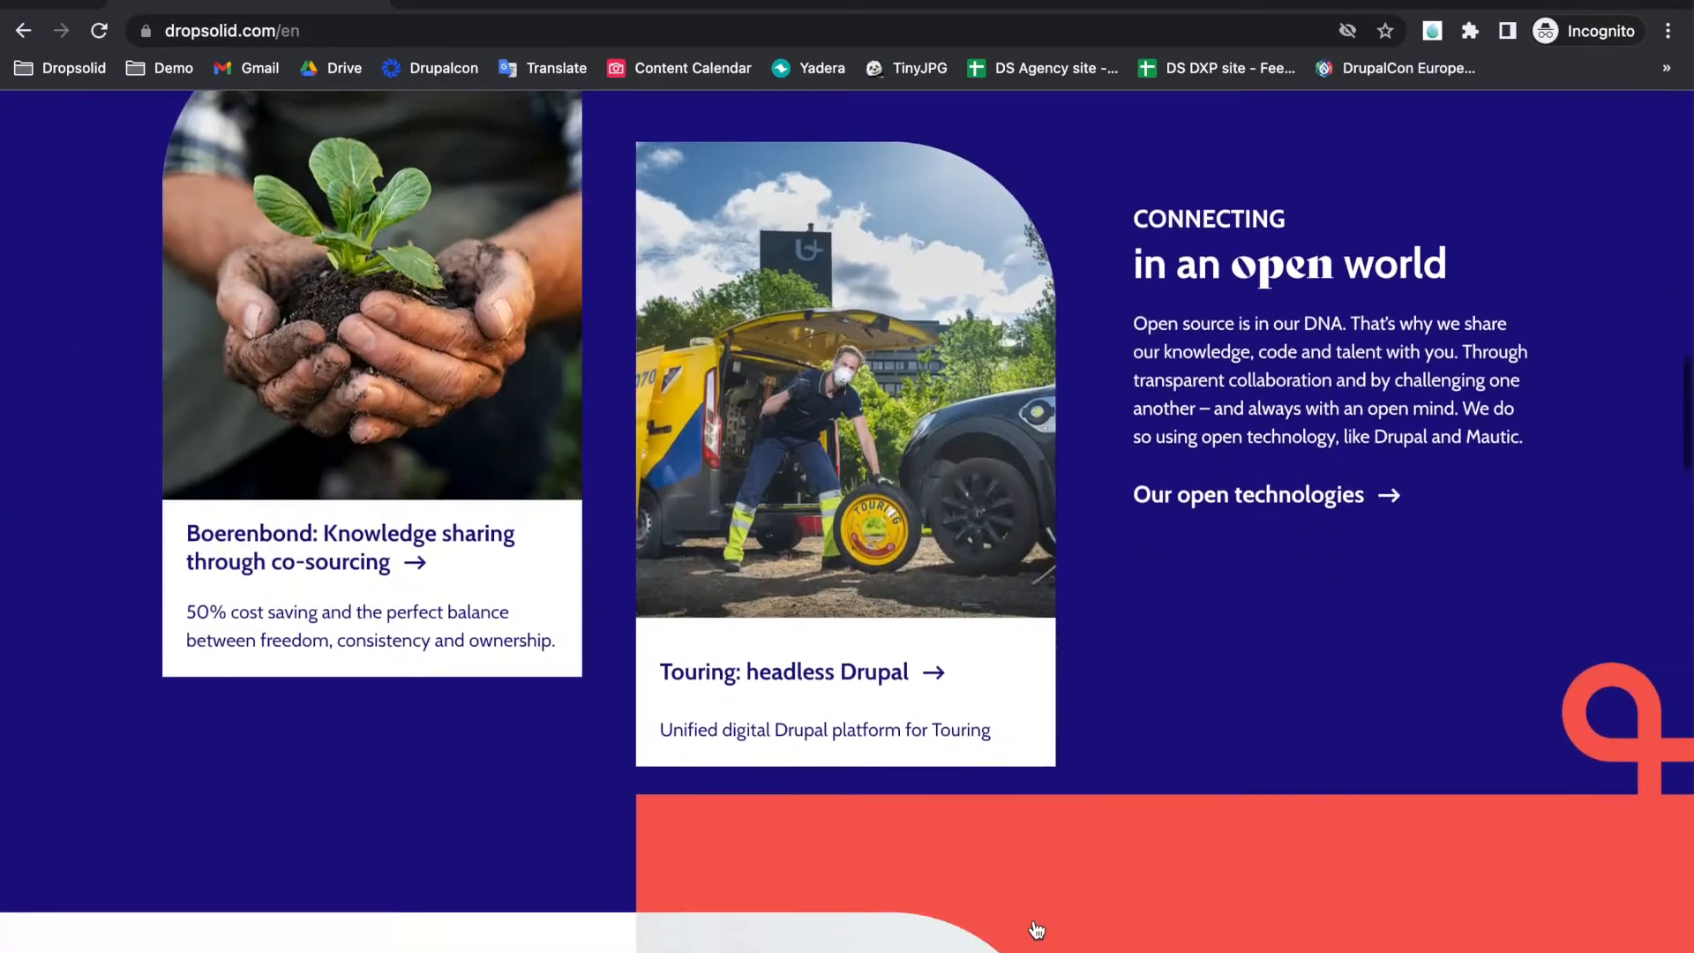
{"action": "scroll", "coordinate": [1037, 929], "scroll_direction": "down", "scroll_amount": 5}
{"action": "scroll", "coordinate": [1036, 929], "scroll_direction": "down", "scroll_amount": 5}
{"action": "scroll", "coordinate": [1037, 930], "scroll_direction": "down", "scroll_amount": 5}
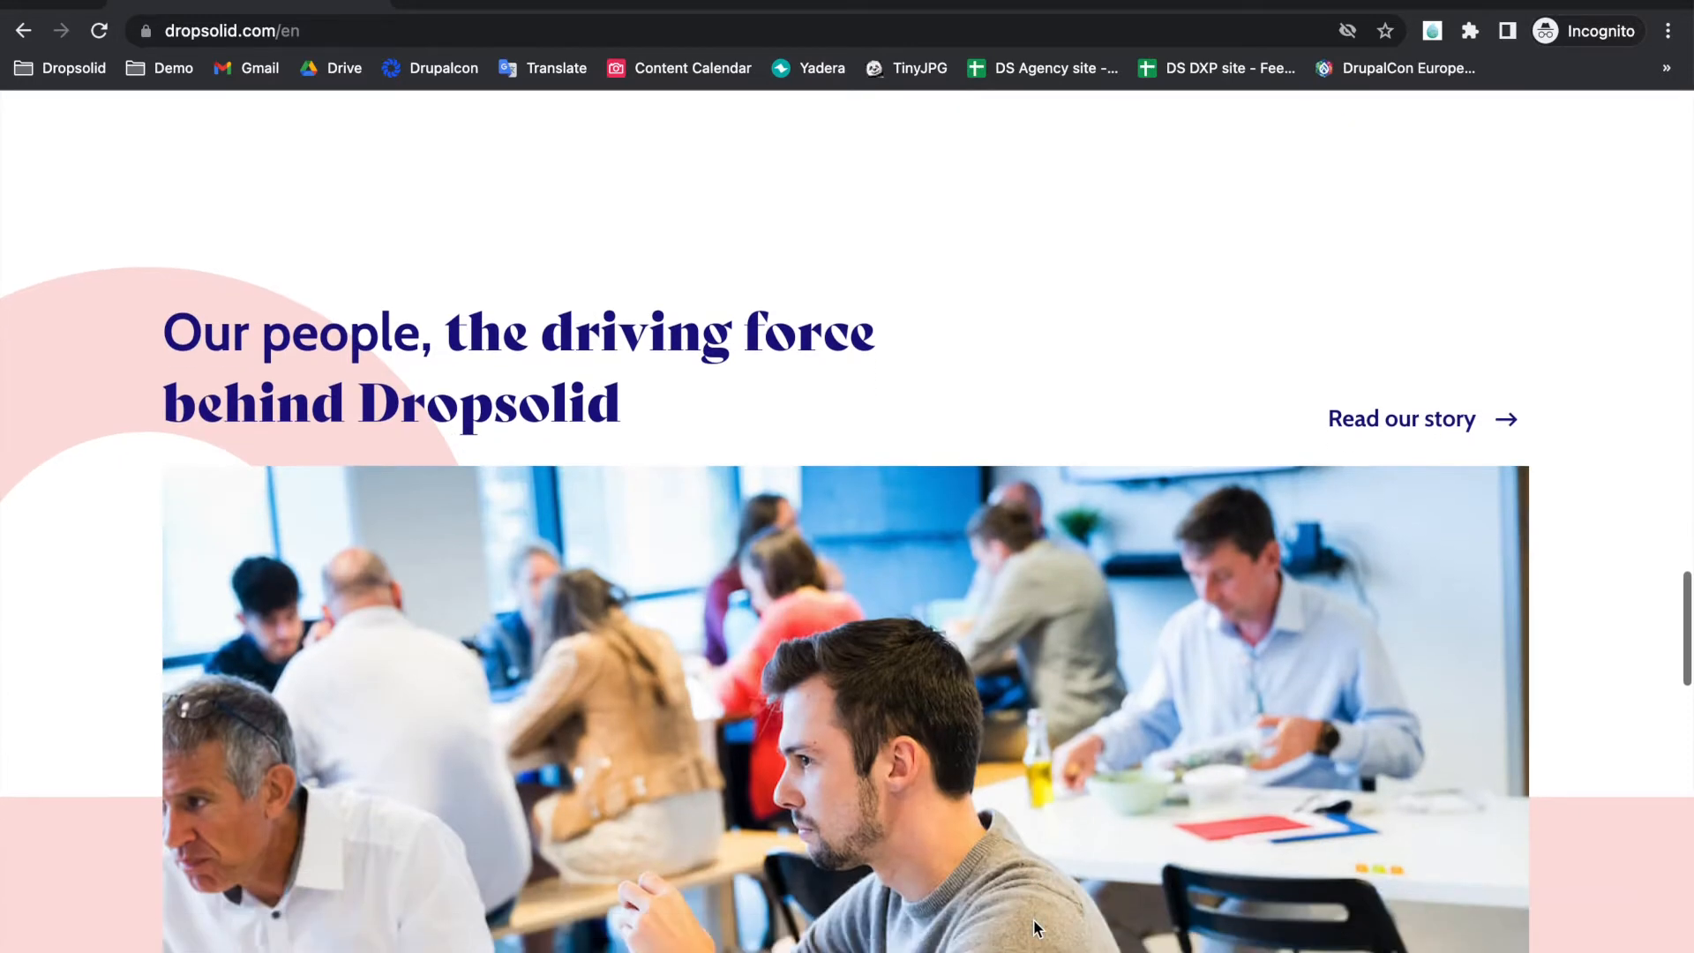
{"action": "scroll", "coordinate": [1037, 930], "scroll_direction": "down", "scroll_amount": 2}
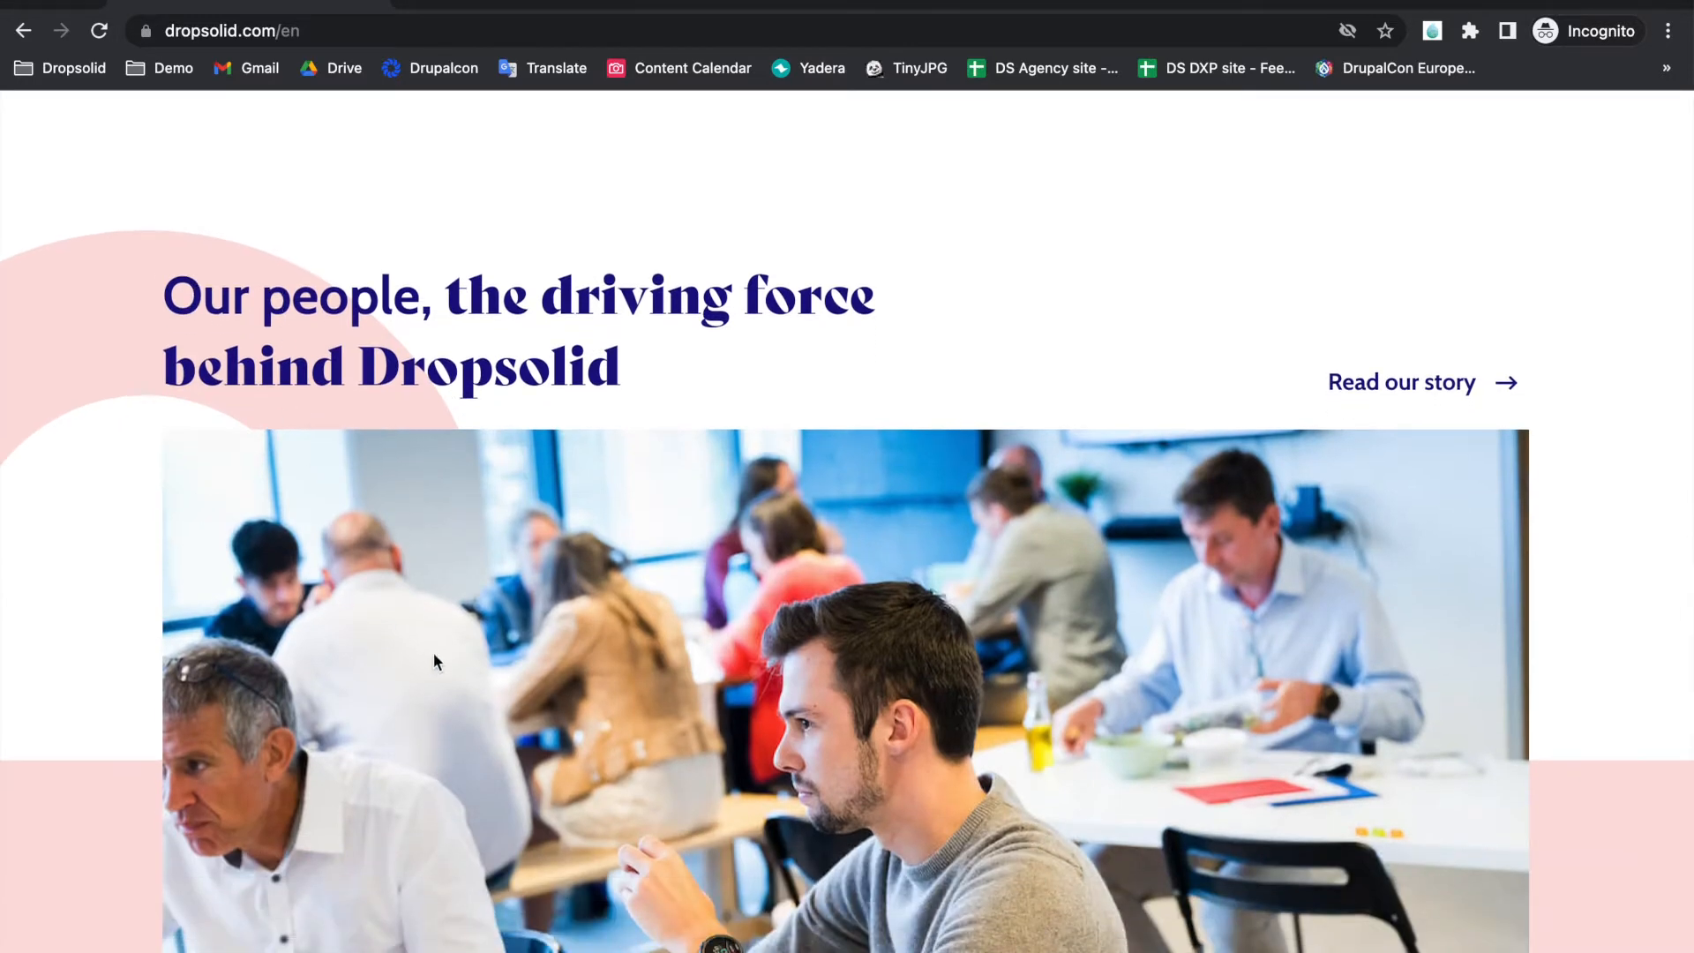
{"action": "scroll", "coordinate": [439, 655], "scroll_direction": "down", "scroll_amount": 5}
{"action": "scroll", "coordinate": [438, 654], "scroll_direction": "down", "scroll_amount": 5}
{"action": "scroll", "coordinate": [439, 654], "scroll_direction": "down", "scroll_amount": 3}
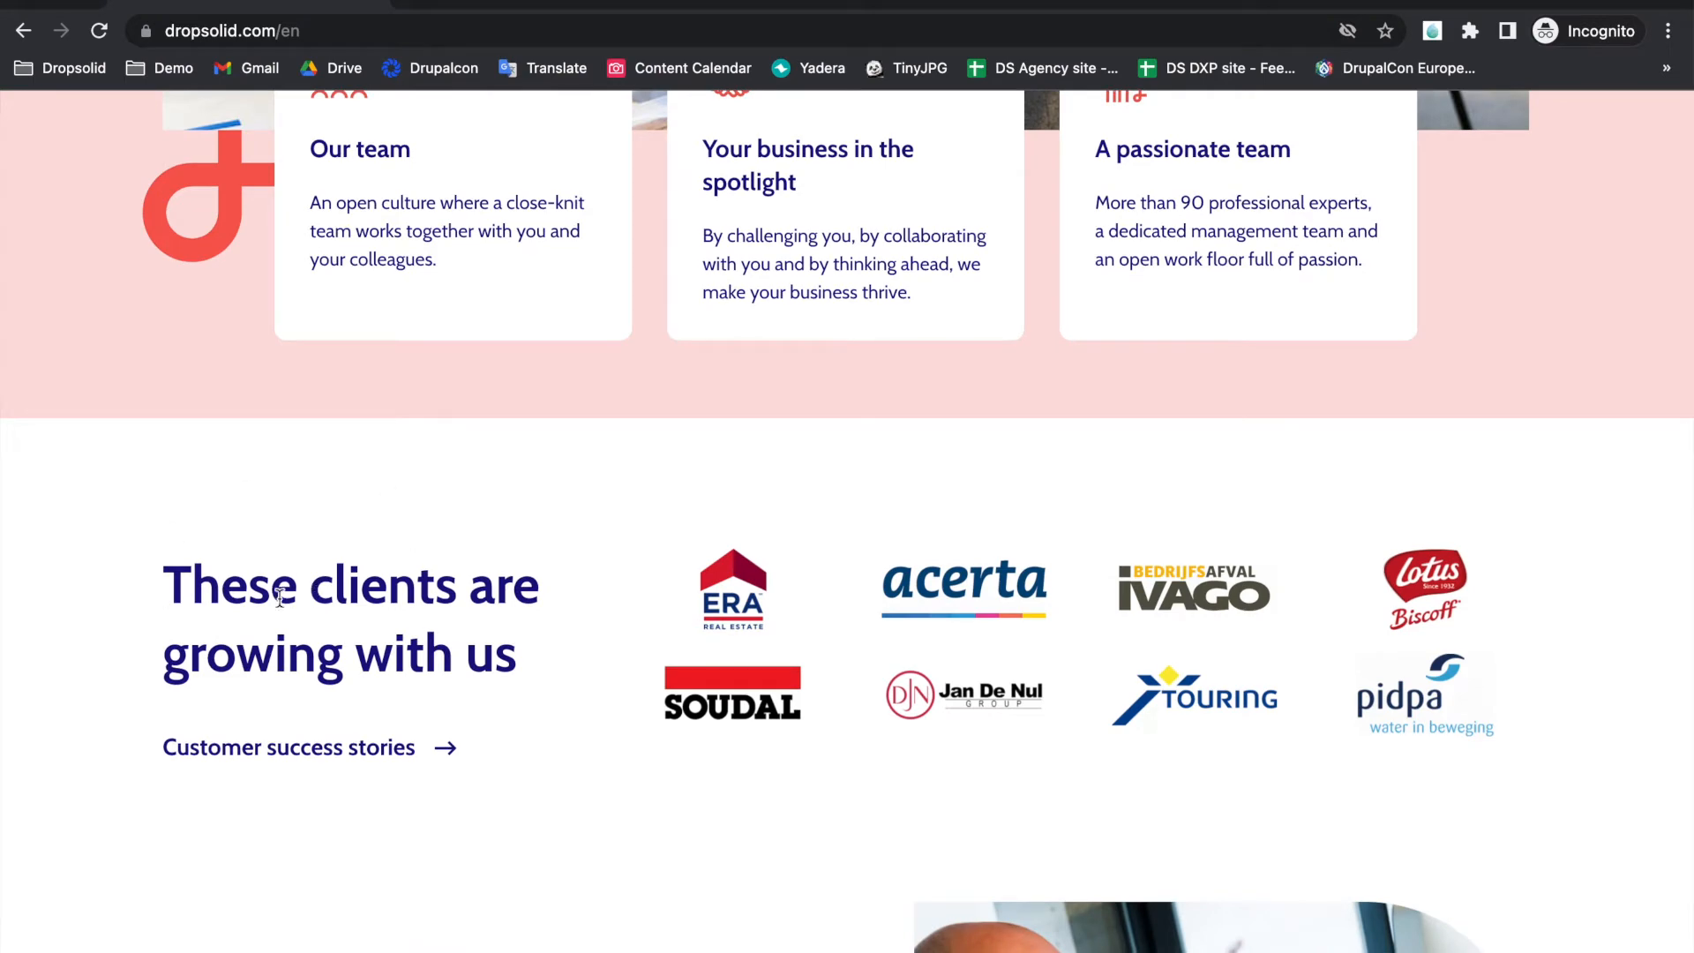
{"action": "scroll", "coordinate": [665, 798], "scroll_direction": "down", "scroll_amount": 2}
{"action": "scroll", "coordinate": [665, 796], "scroll_direction": "down", "scroll_amount": 8}
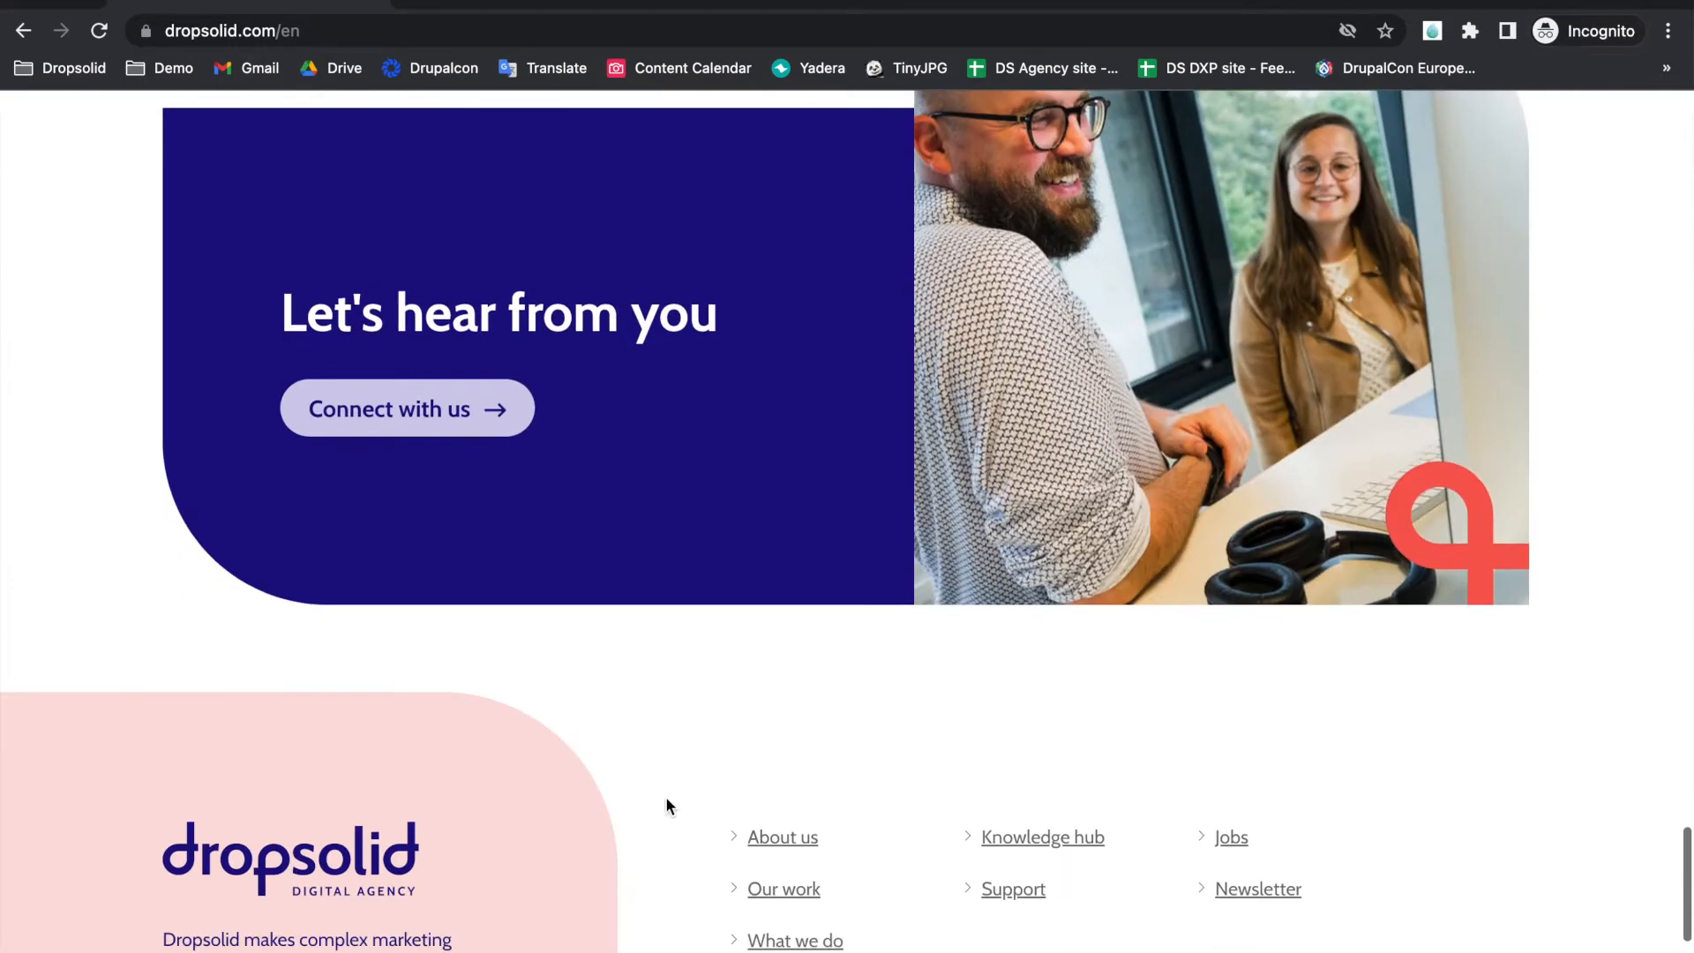
{"action": "scroll", "coordinate": [666, 796], "scroll_direction": "down", "scroll_amount": 3}
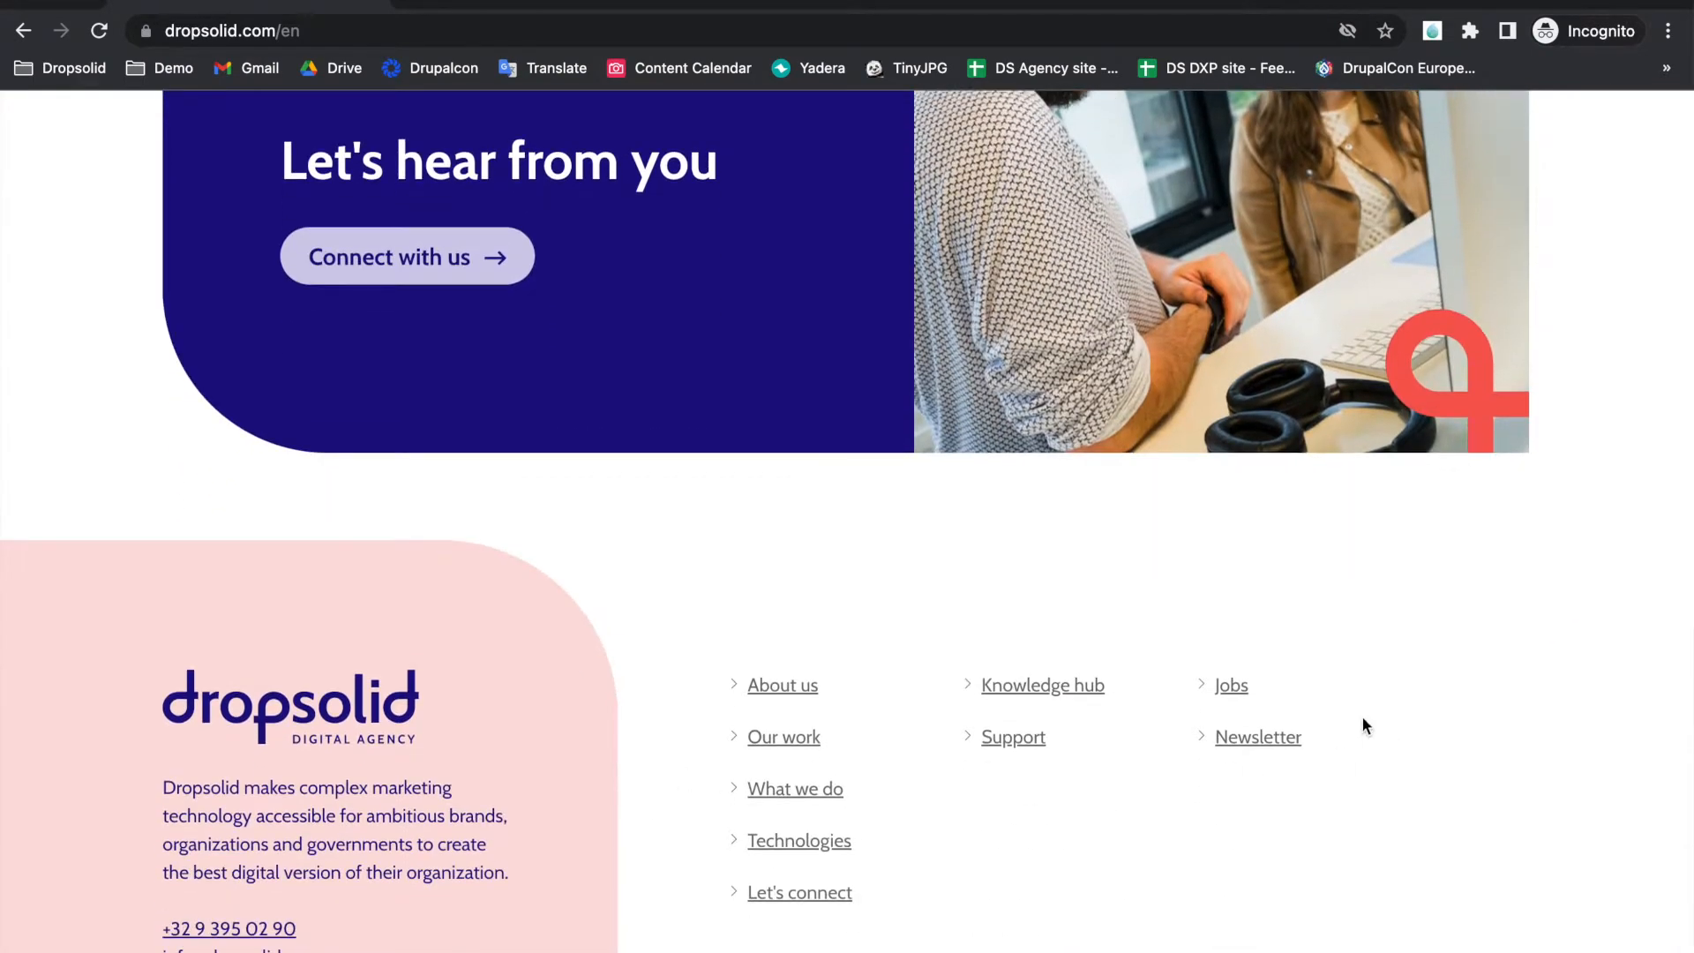
{"action": "left_click", "coordinate": [1231, 687]}
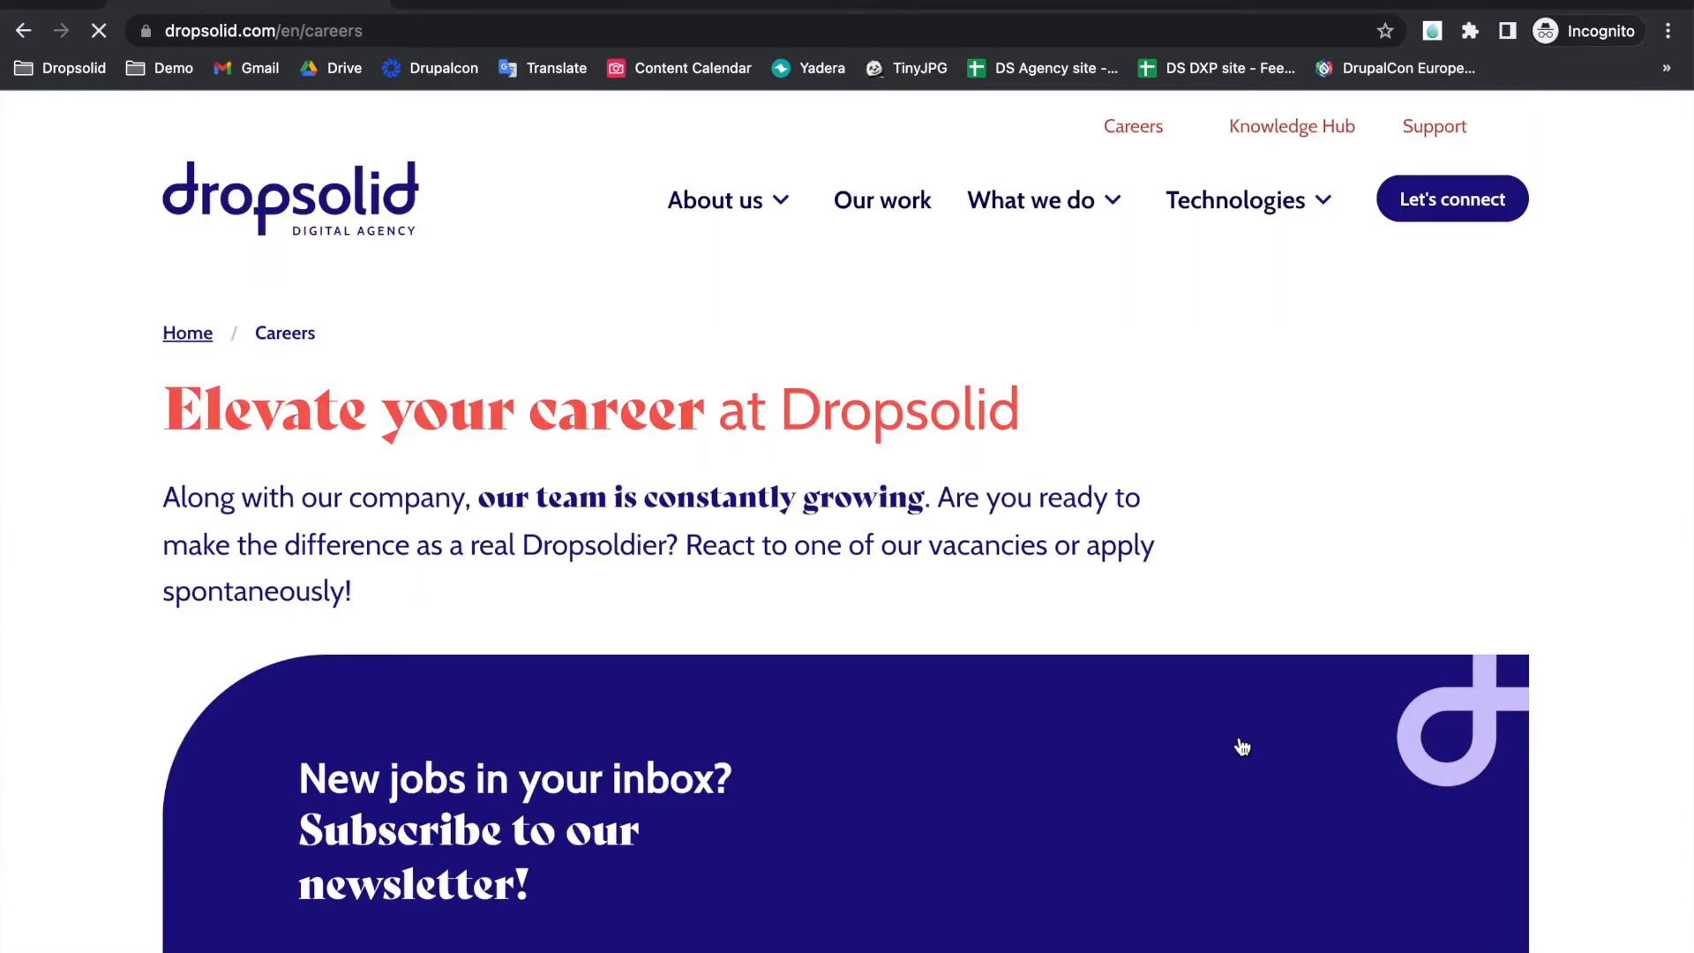
{"action": "scroll", "coordinate": [553, 598], "scroll_direction": "down", "scroll_amount": 5}
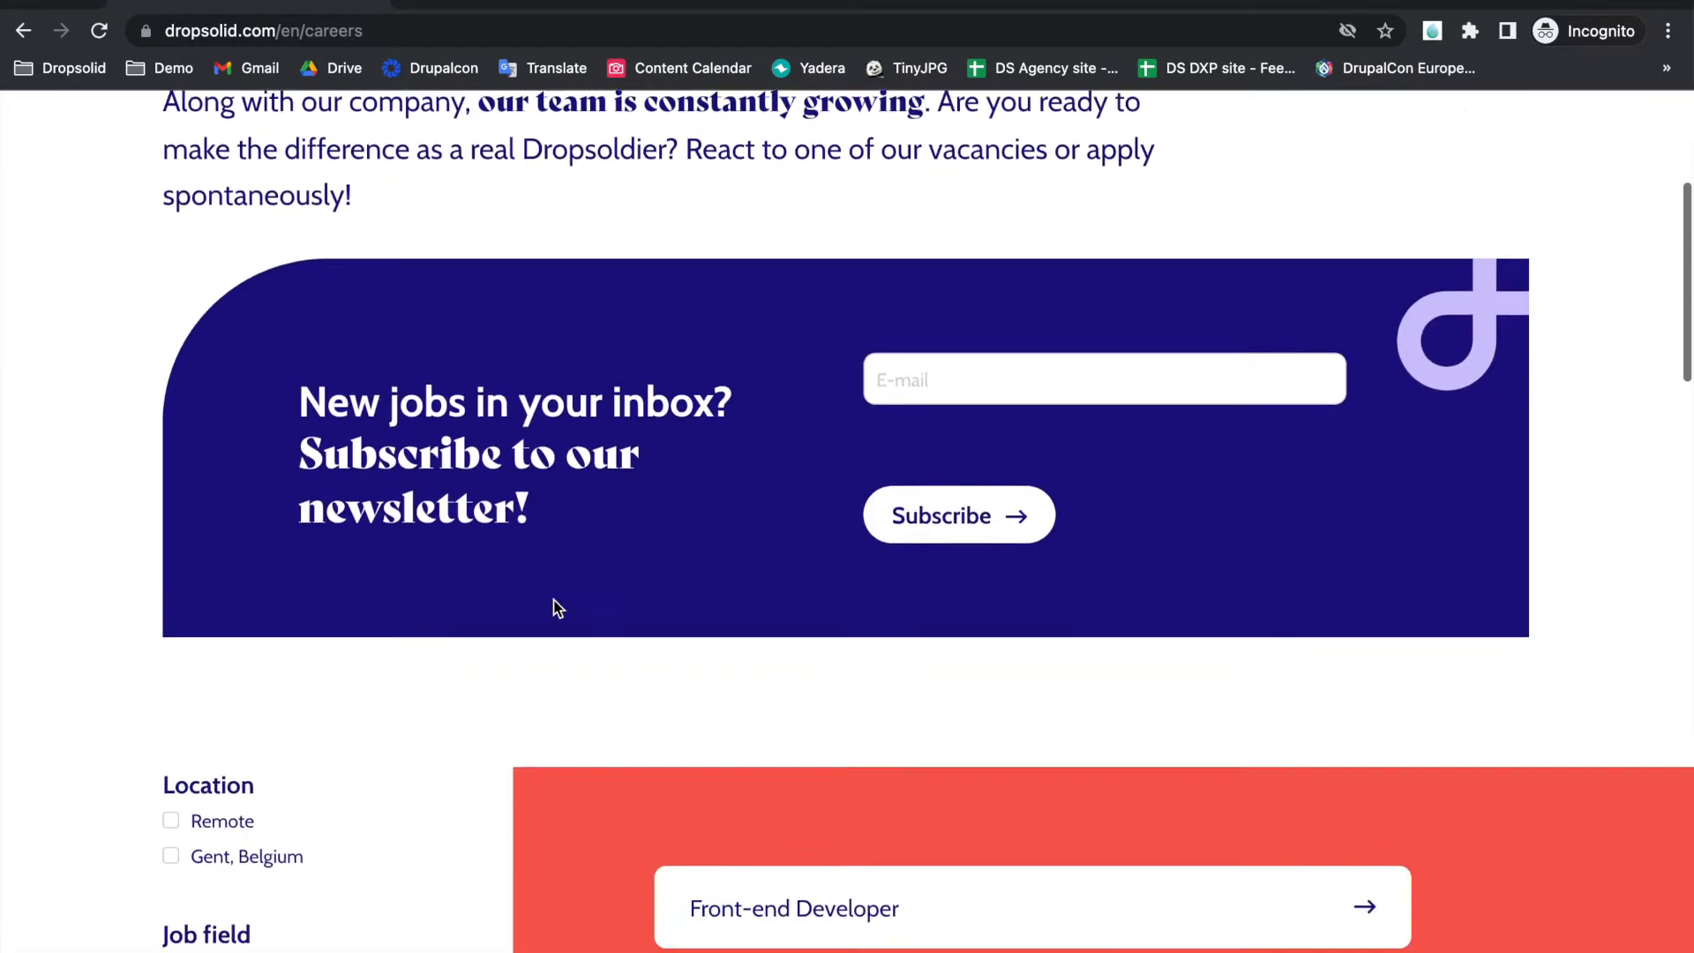
{"action": "scroll", "coordinate": [554, 598], "scroll_direction": "down", "scroll_amount": 5}
{"action": "scroll", "coordinate": [554, 607], "scroll_direction": "up", "scroll_amount": 5}
{"action": "scroll", "coordinate": [554, 606], "scroll_direction": "up", "scroll_amount": 5}
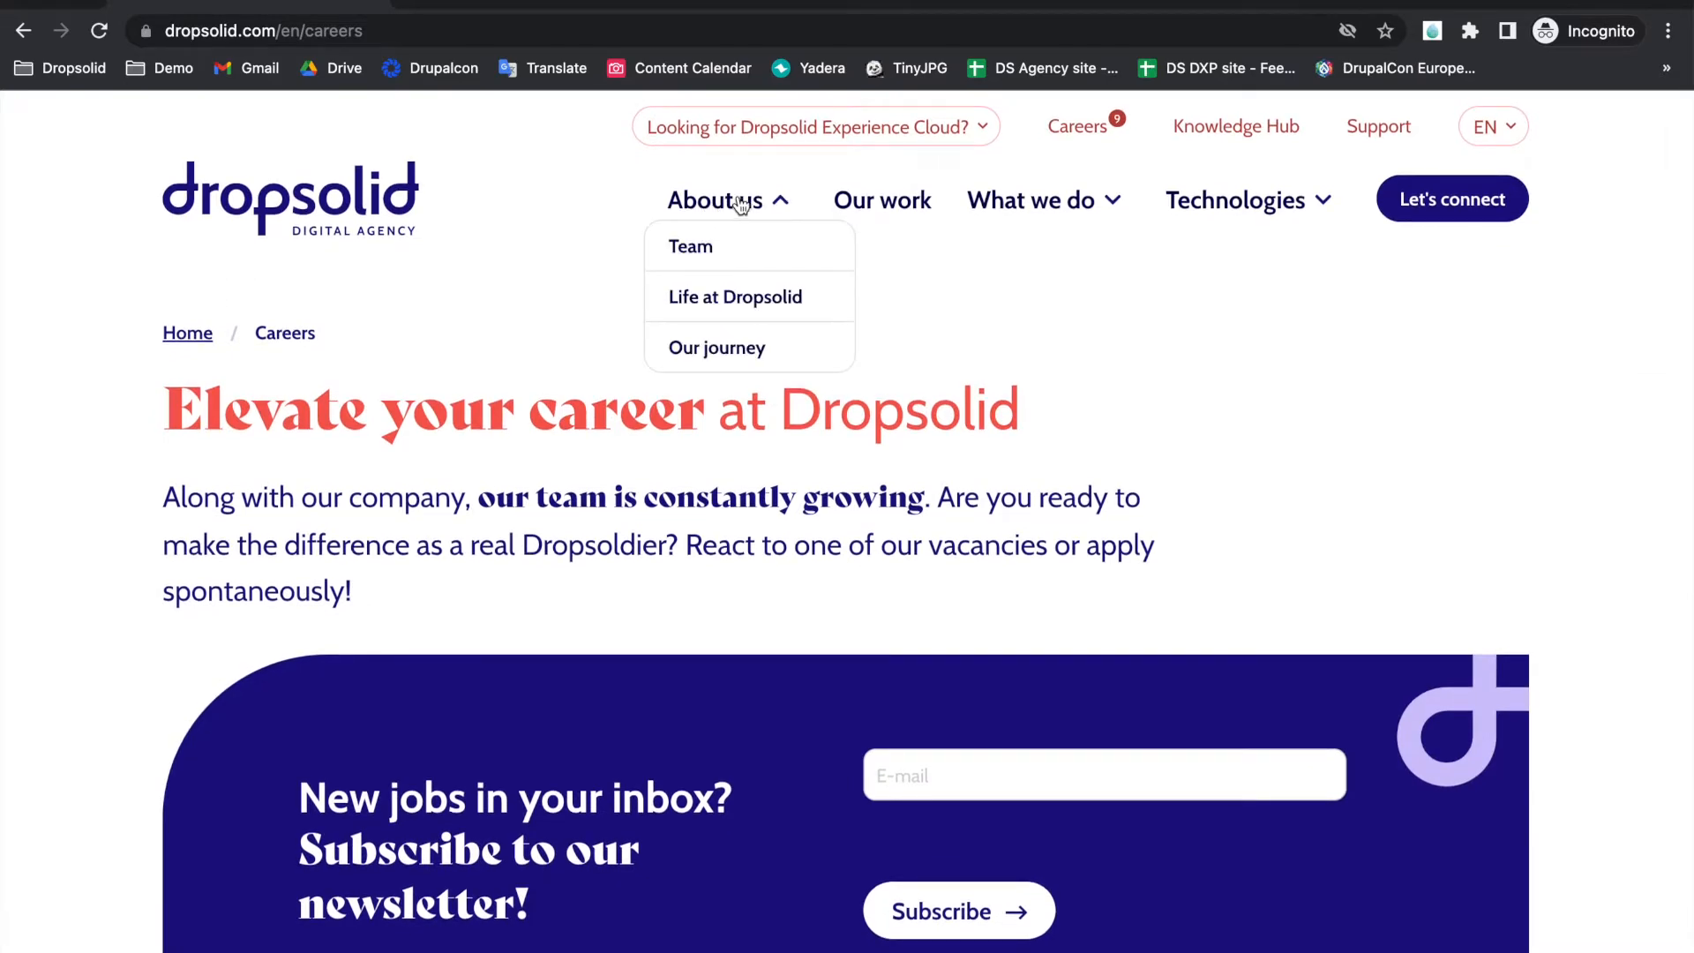
Visit the Life at Dropsolid page, then return to the homepage via the logo.
{"action": "left_click", "coordinate": [735, 297]}
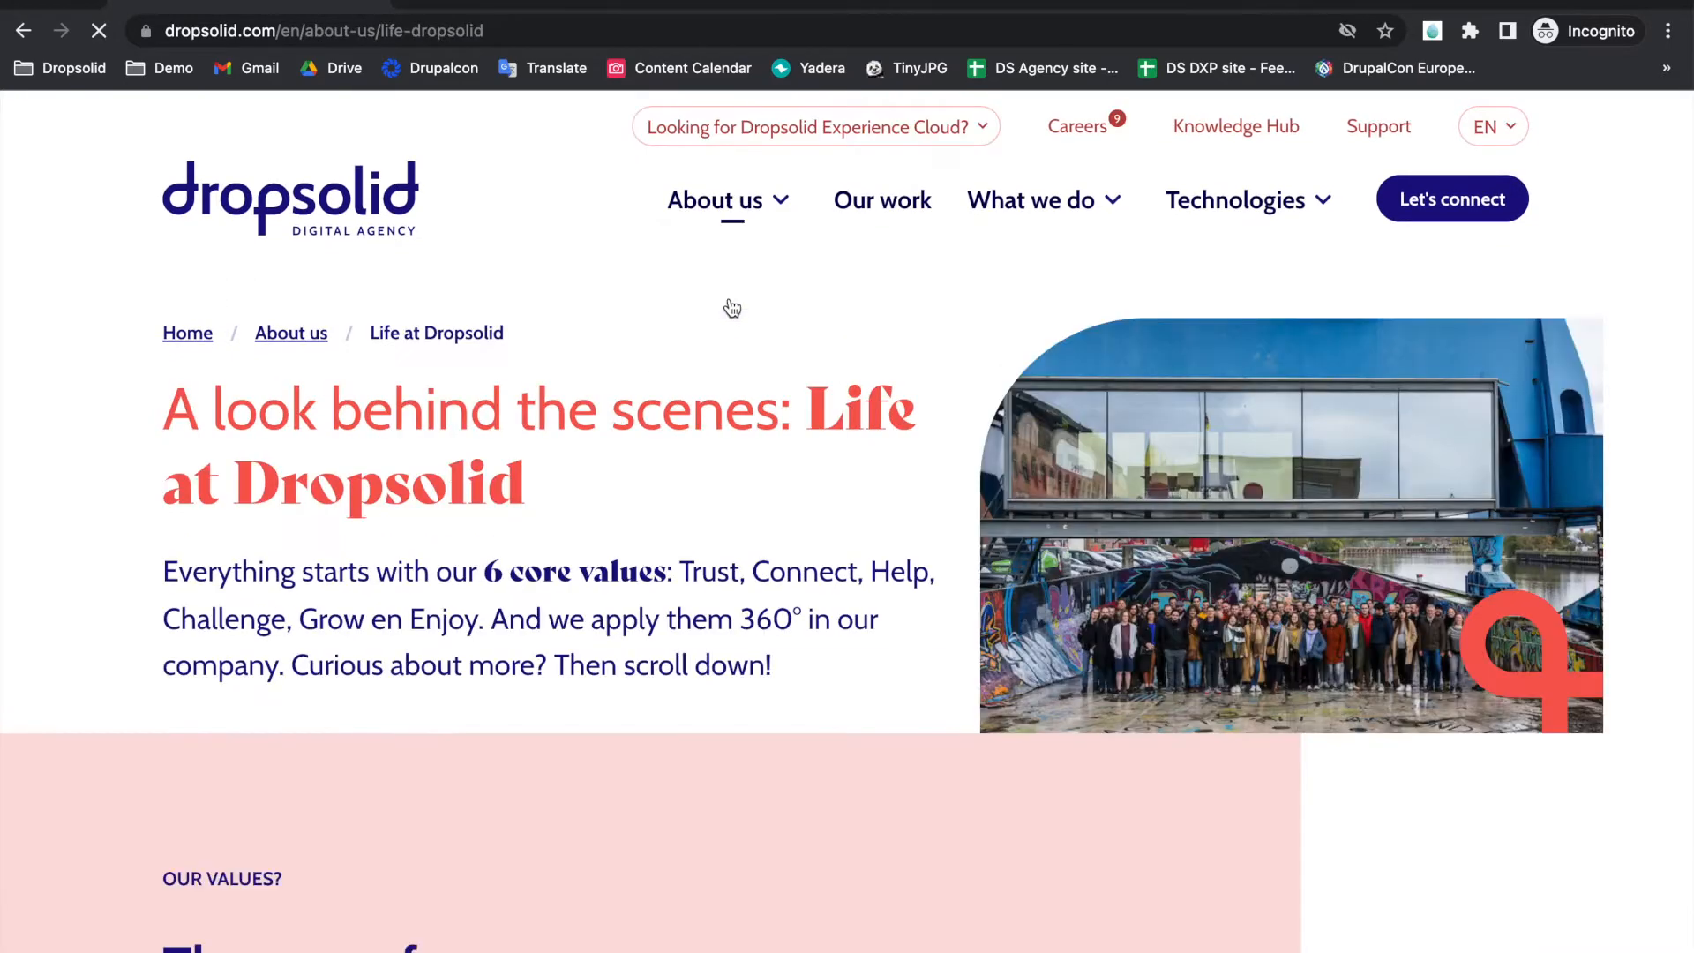
{"action": "scroll", "coordinate": [741, 598], "scroll_direction": "down", "scroll_amount": 8}
{"action": "scroll", "coordinate": [740, 597], "scroll_direction": "down", "scroll_amount": 8}
{"action": "scroll", "coordinate": [741, 596], "scroll_direction": "down", "scroll_amount": 5}
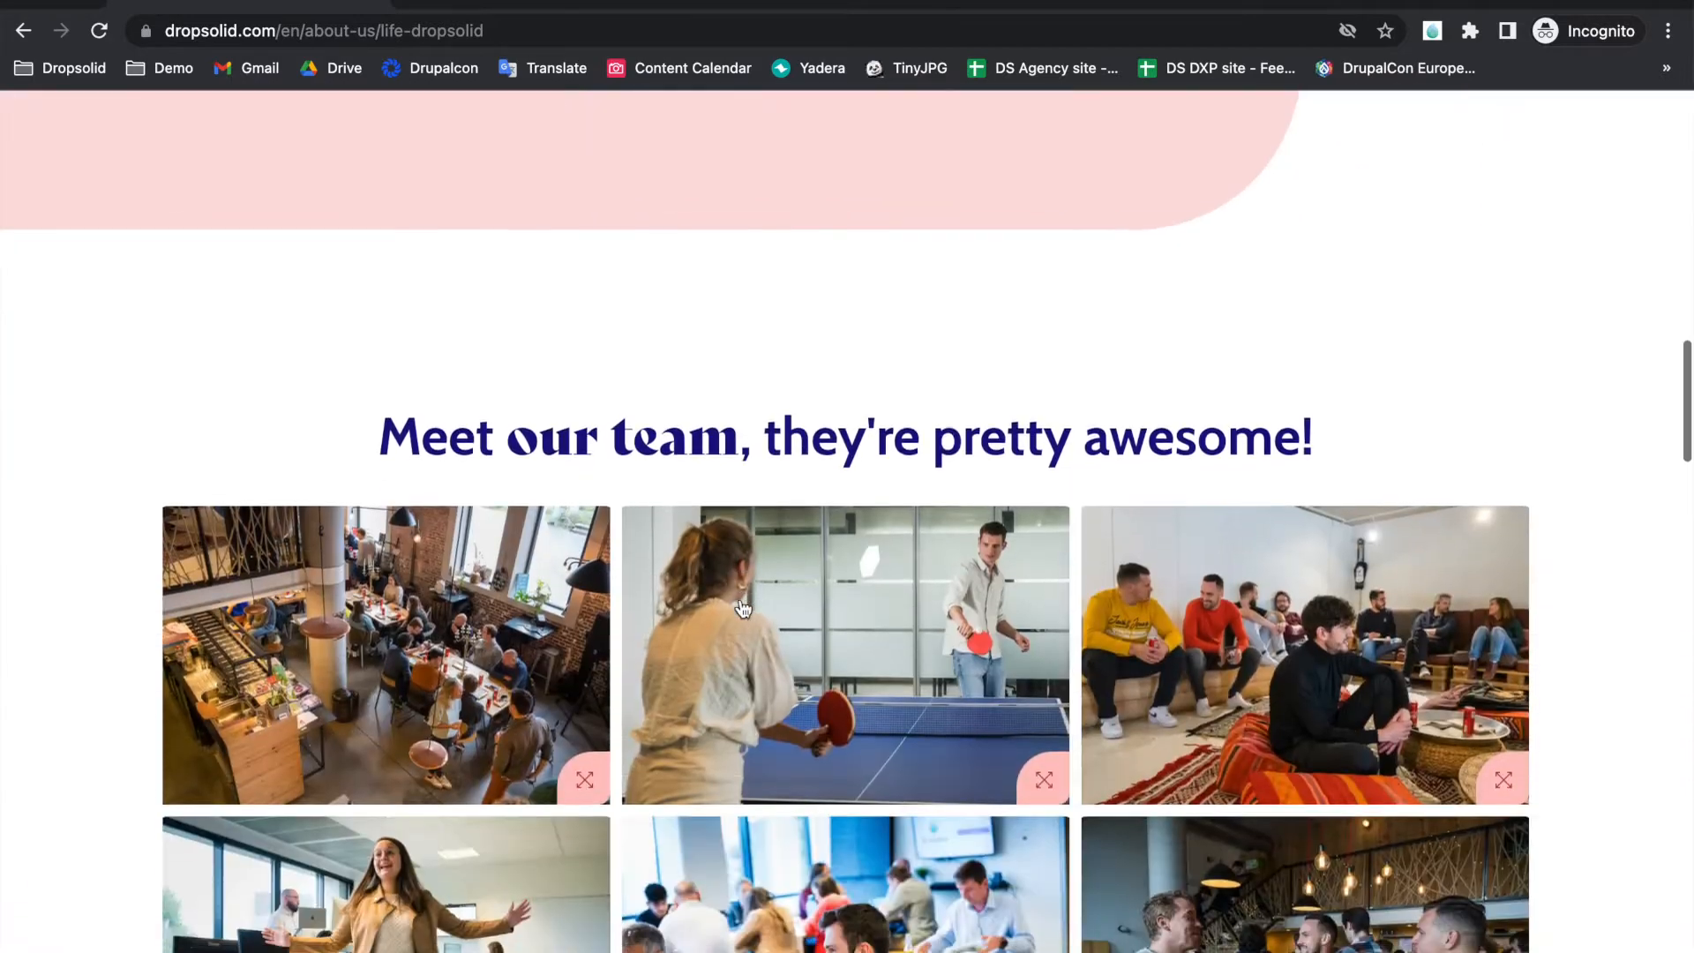
{"action": "scroll", "coordinate": [740, 598], "scroll_direction": "up", "scroll_amount": 2}
{"action": "key", "text": "Home"}
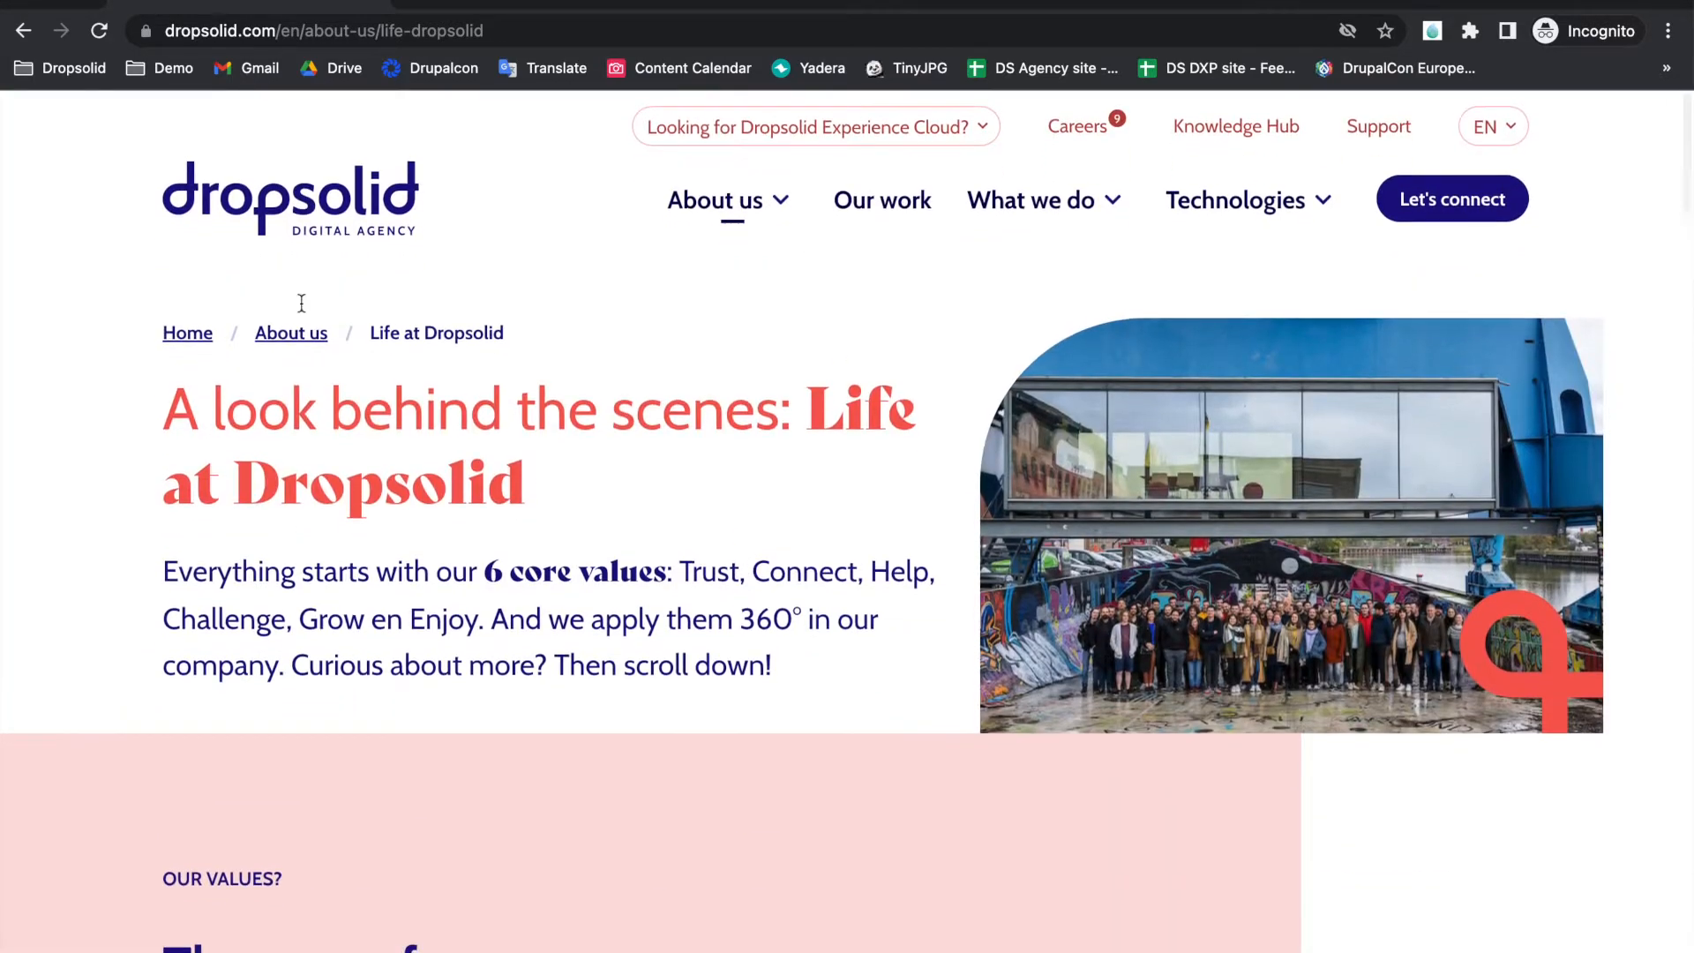
{"action": "left_click", "coordinate": [332, 213]}
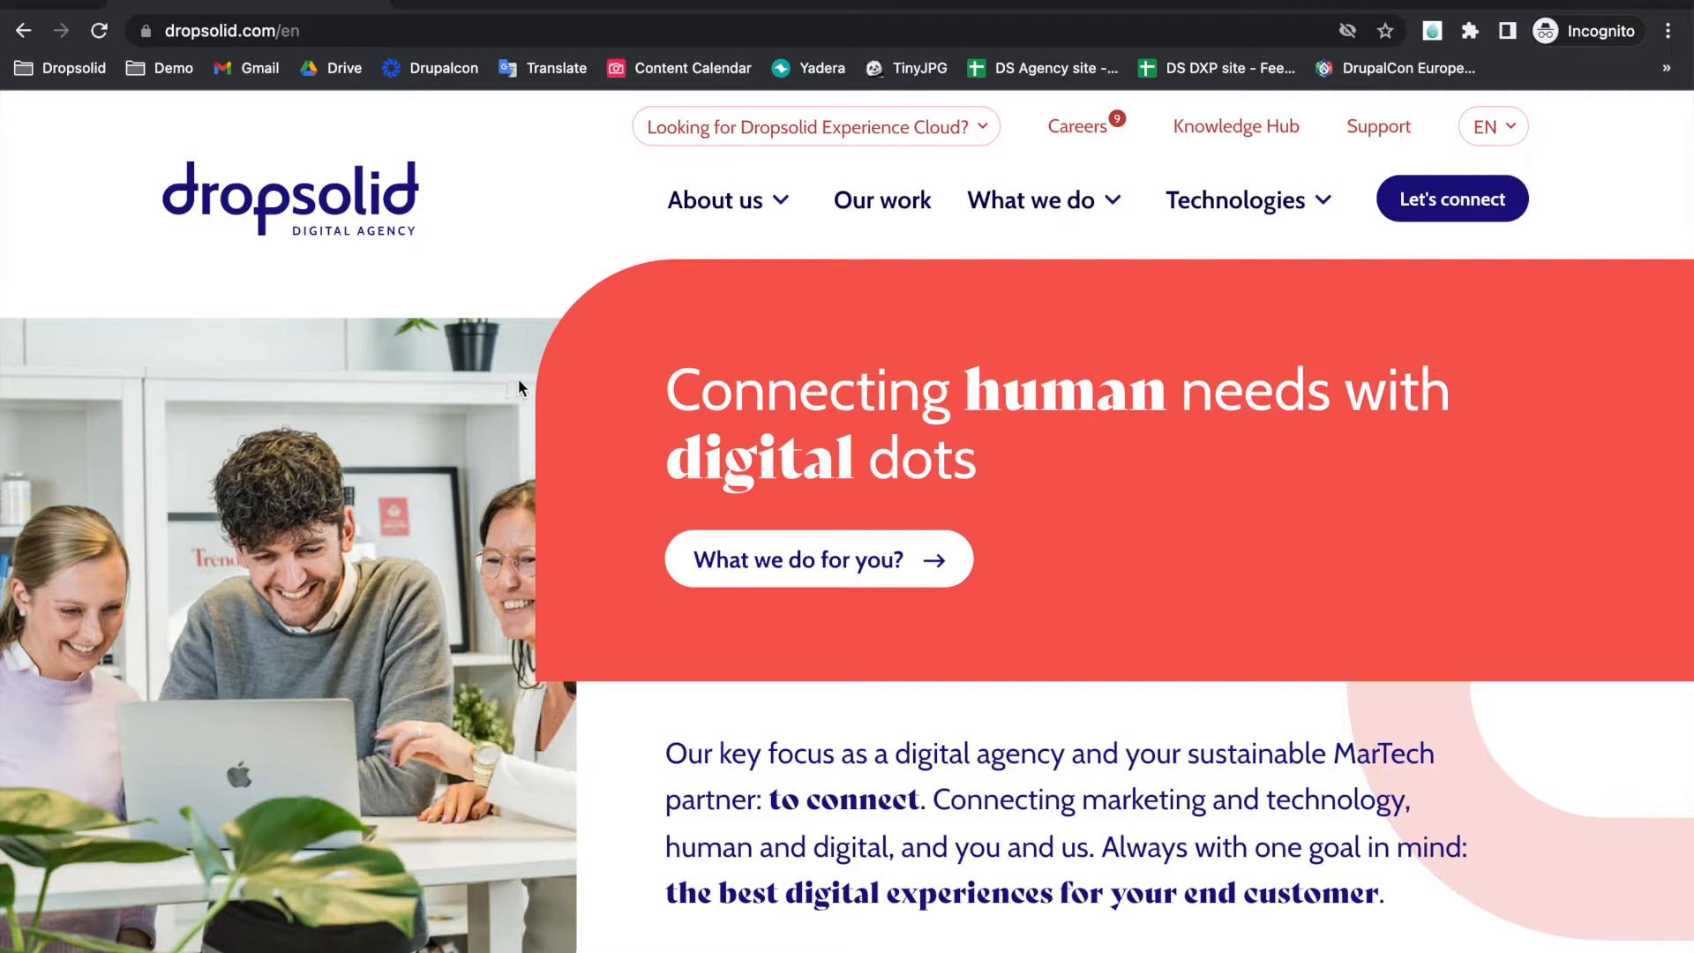
{"action": "scroll", "coordinate": [608, 401], "scroll_direction": "down", "scroll_amount": 10}
{"action": "scroll", "coordinate": [607, 400], "scroll_direction": "down", "scroll_amount": 5}
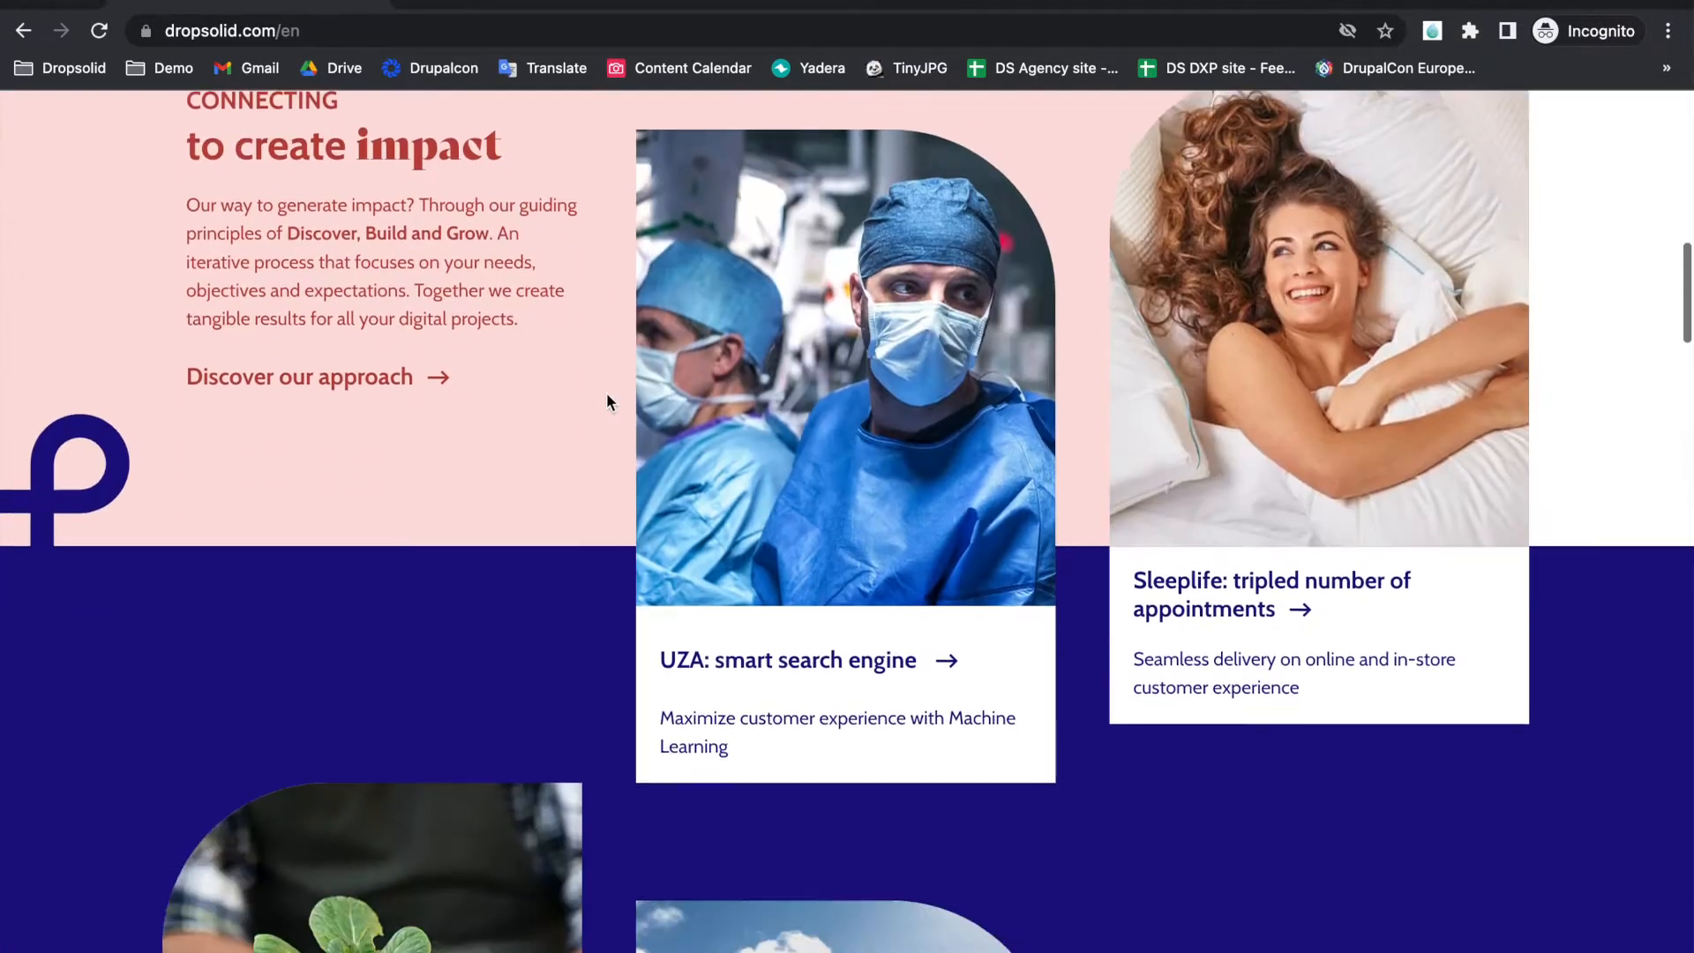
{"action": "scroll", "coordinate": [607, 401], "scroll_direction": "down", "scroll_amount": 8}
{"action": "scroll", "coordinate": [607, 401], "scroll_direction": "down", "scroll_amount": 8}
{"action": "scroll", "coordinate": [607, 399], "scroll_direction": "down", "scroll_amount": 6}
{"action": "scroll", "coordinate": [608, 401], "scroll_direction": "down", "scroll_amount": 5}
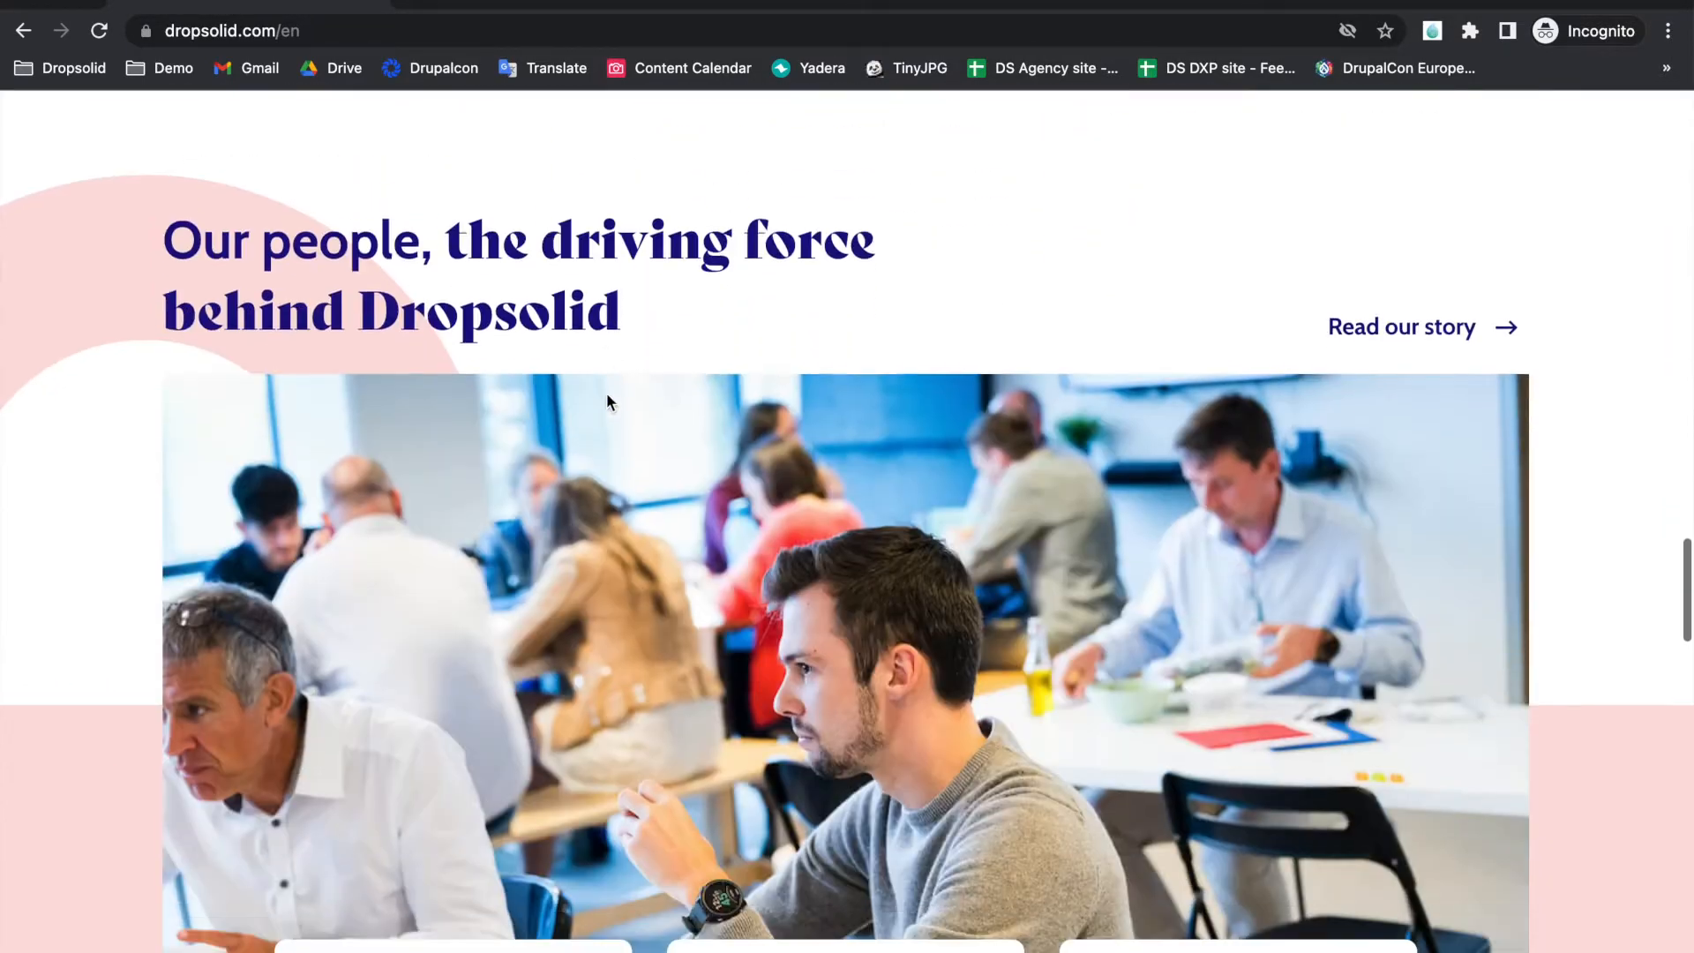
{"action": "scroll", "coordinate": [608, 400], "scroll_direction": "down", "scroll_amount": 5}
{"action": "scroll", "coordinate": [608, 401], "scroll_direction": "down", "scroll_amount": 5}
{"action": "scroll", "coordinate": [607, 391], "scroll_direction": "down", "scroll_amount": 3}
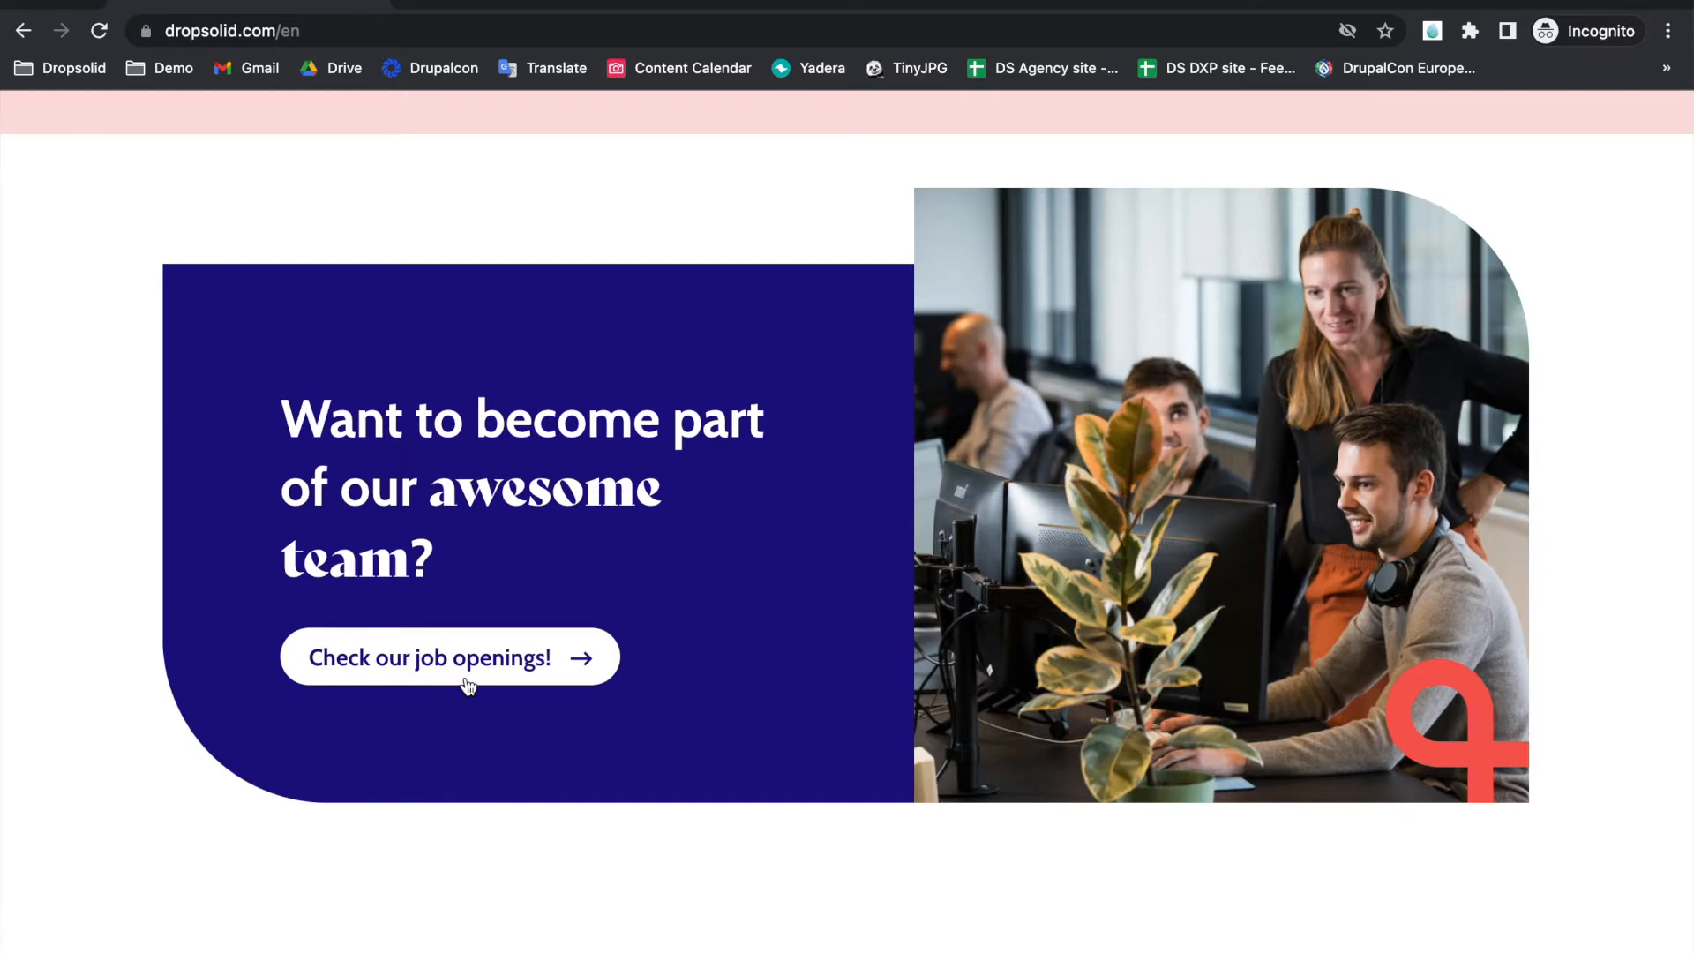
{"action": "scroll", "coordinate": [467, 683], "scroll_direction": "up", "scroll_amount": 5}
{"action": "scroll", "coordinate": [468, 684], "scroll_direction": "up", "scroll_amount": 8}
{"action": "scroll", "coordinate": [468, 685], "scroll_direction": "up", "scroll_amount": 8}
{"action": "scroll", "coordinate": [794, 531], "scroll_direction": "down", "scroll_amount": 1}
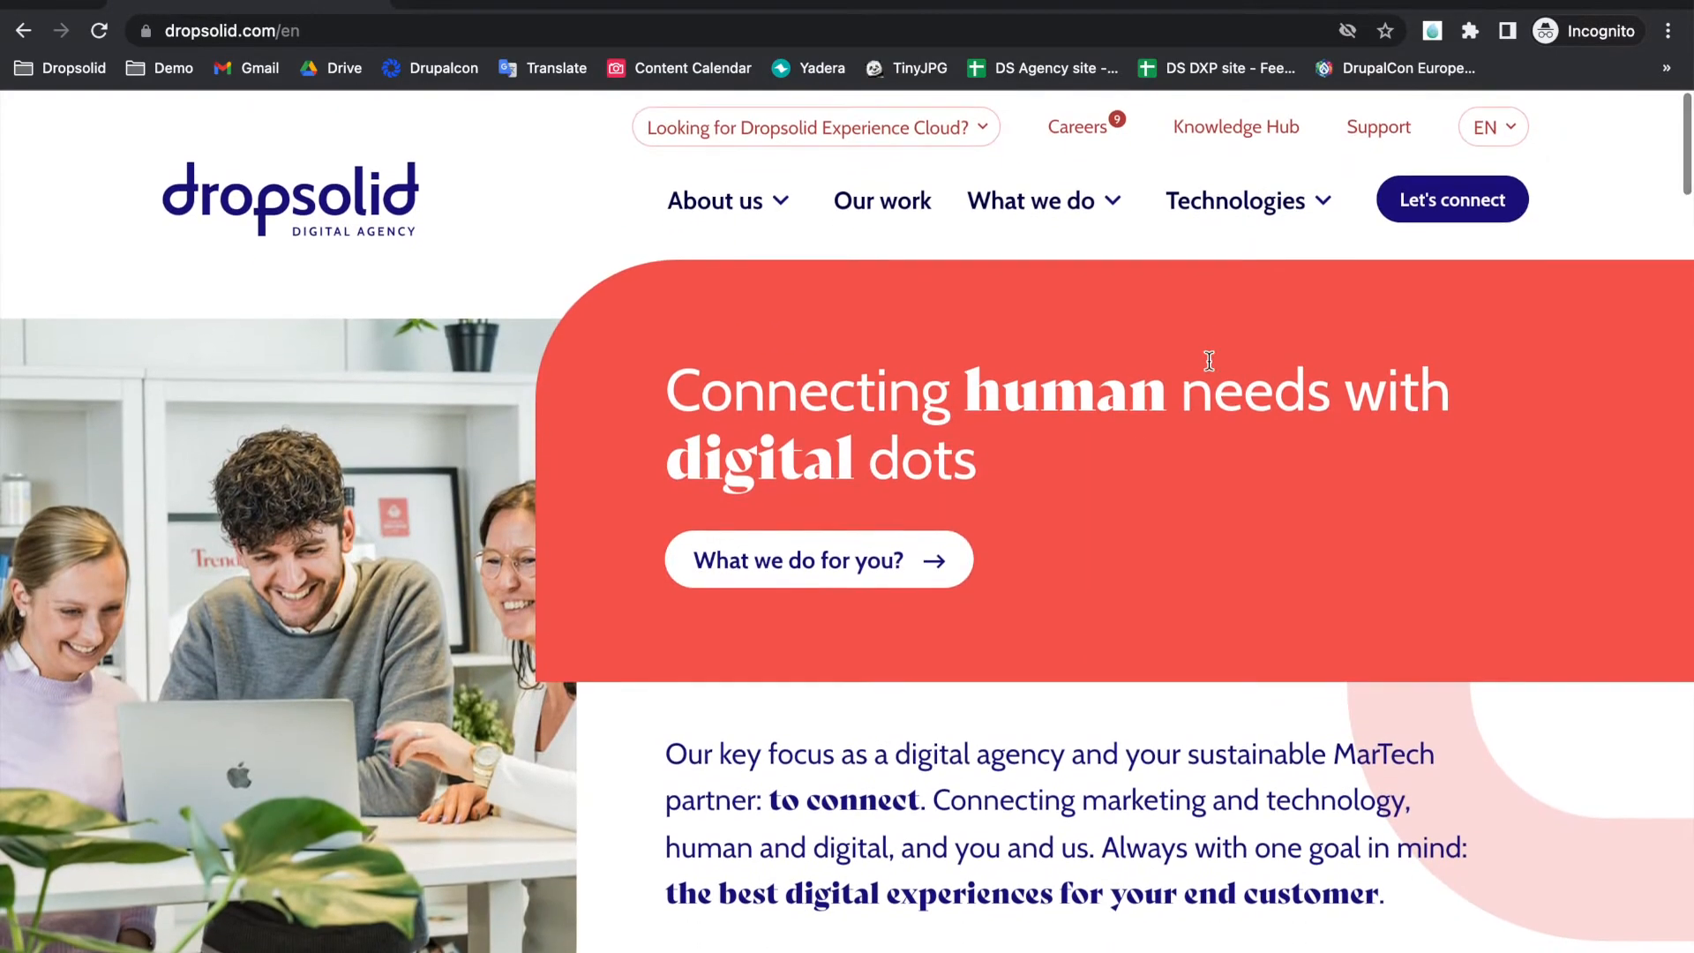
Open the Knowledge Hub page from the homepage navigation.
{"action": "left_click", "coordinate": [1237, 125]}
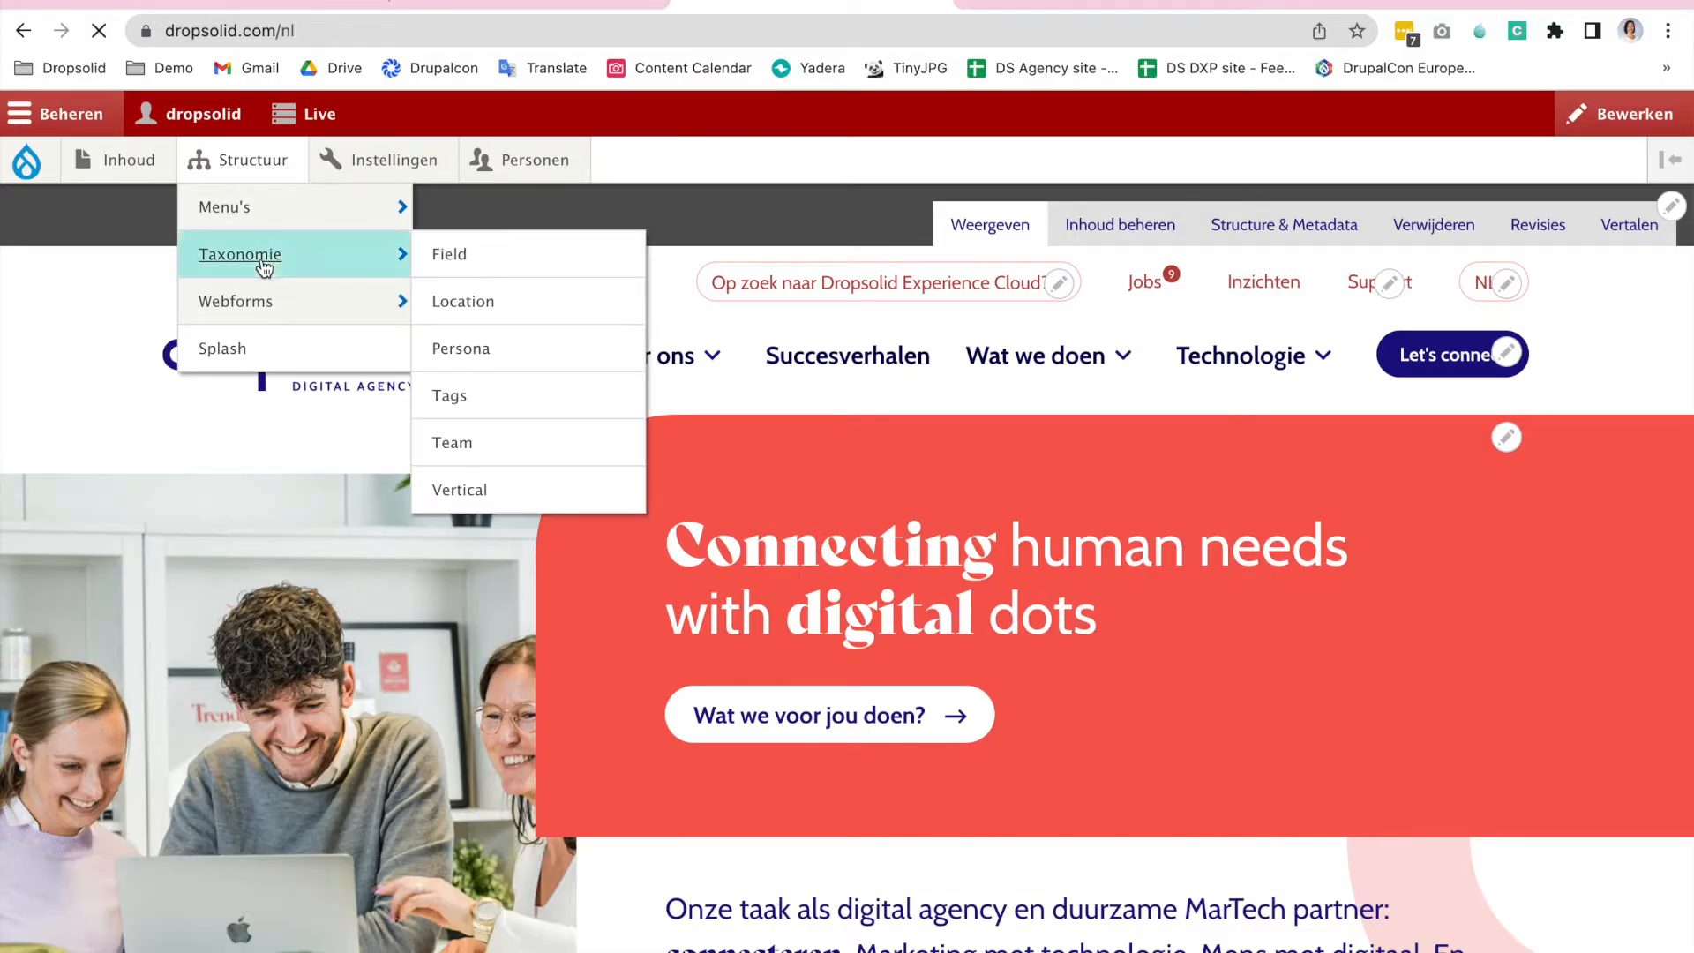
View the Persona vocabulary's taxonomy terms, then go to the content overview.
{"action": "left_click", "coordinate": [240, 253]}
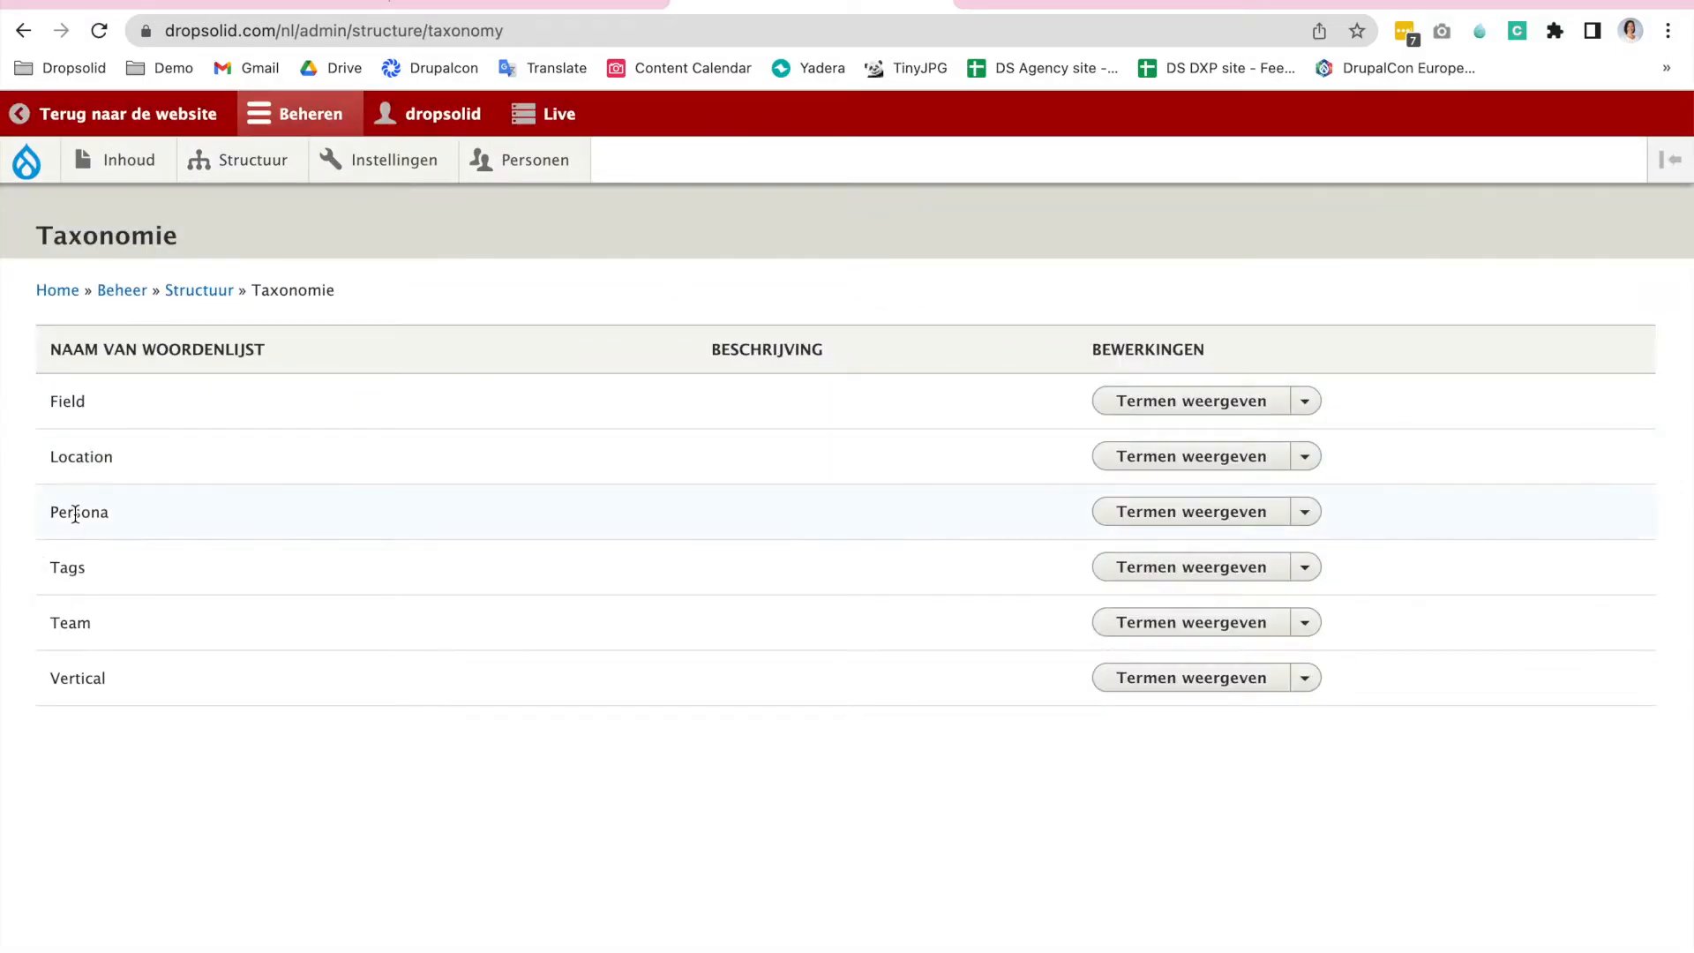
{"action": "left_click", "coordinate": [1191, 511]}
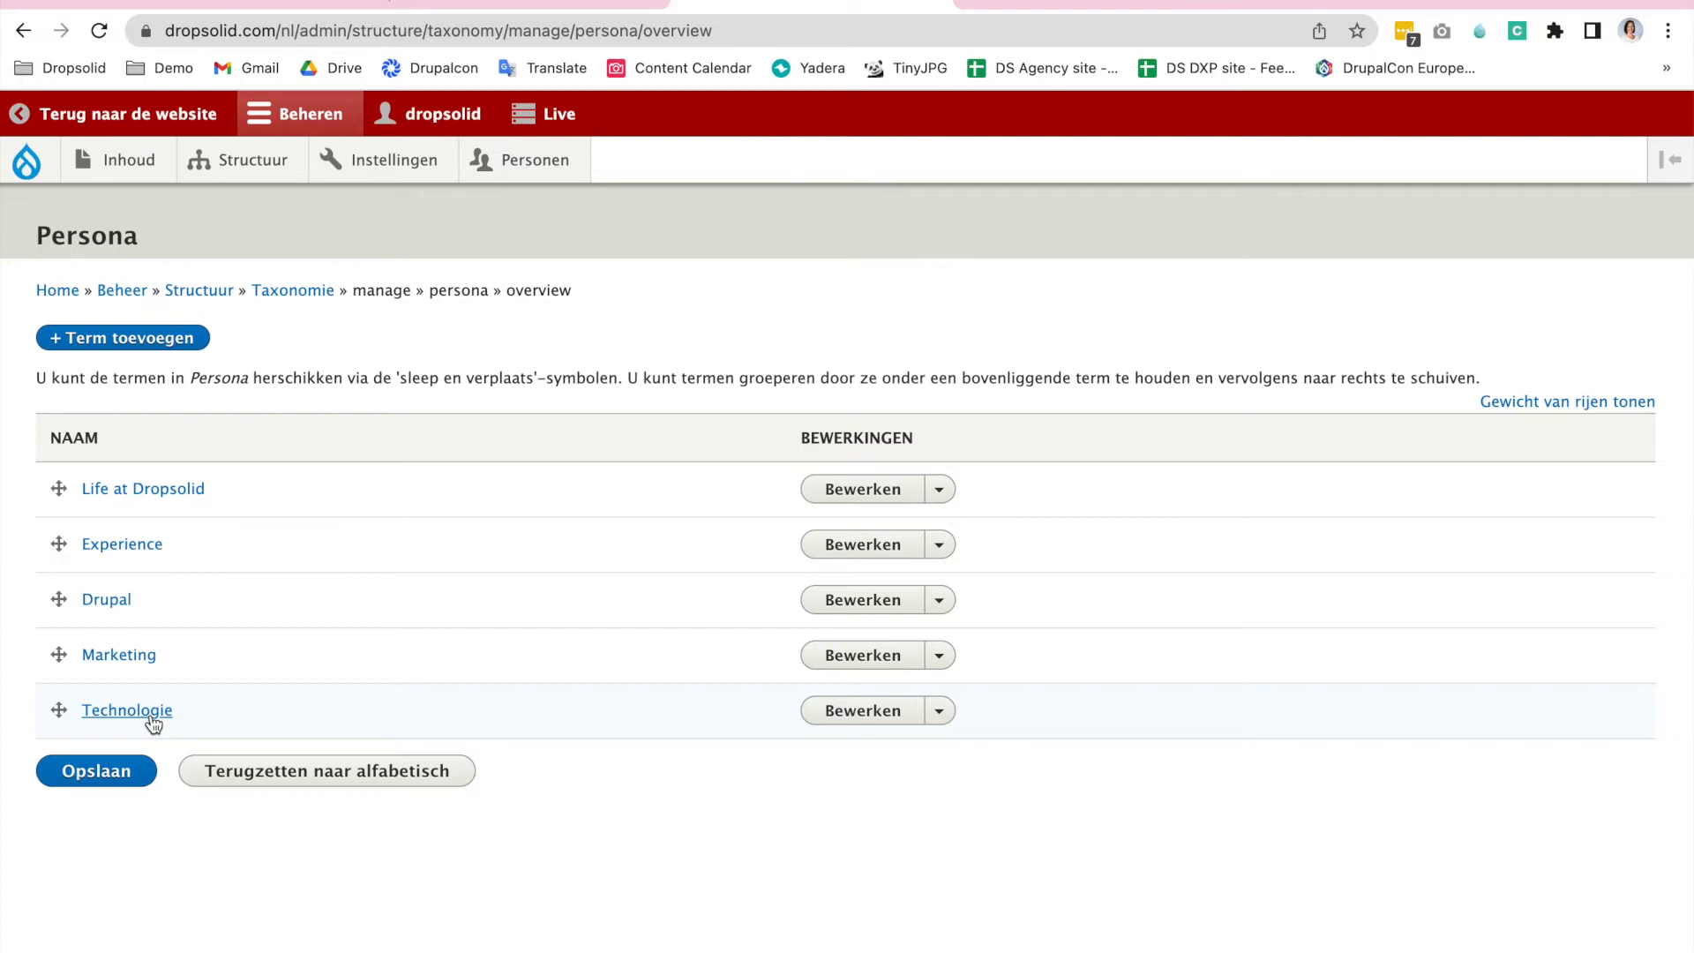
{"action": "left_click", "coordinate": [128, 160]}
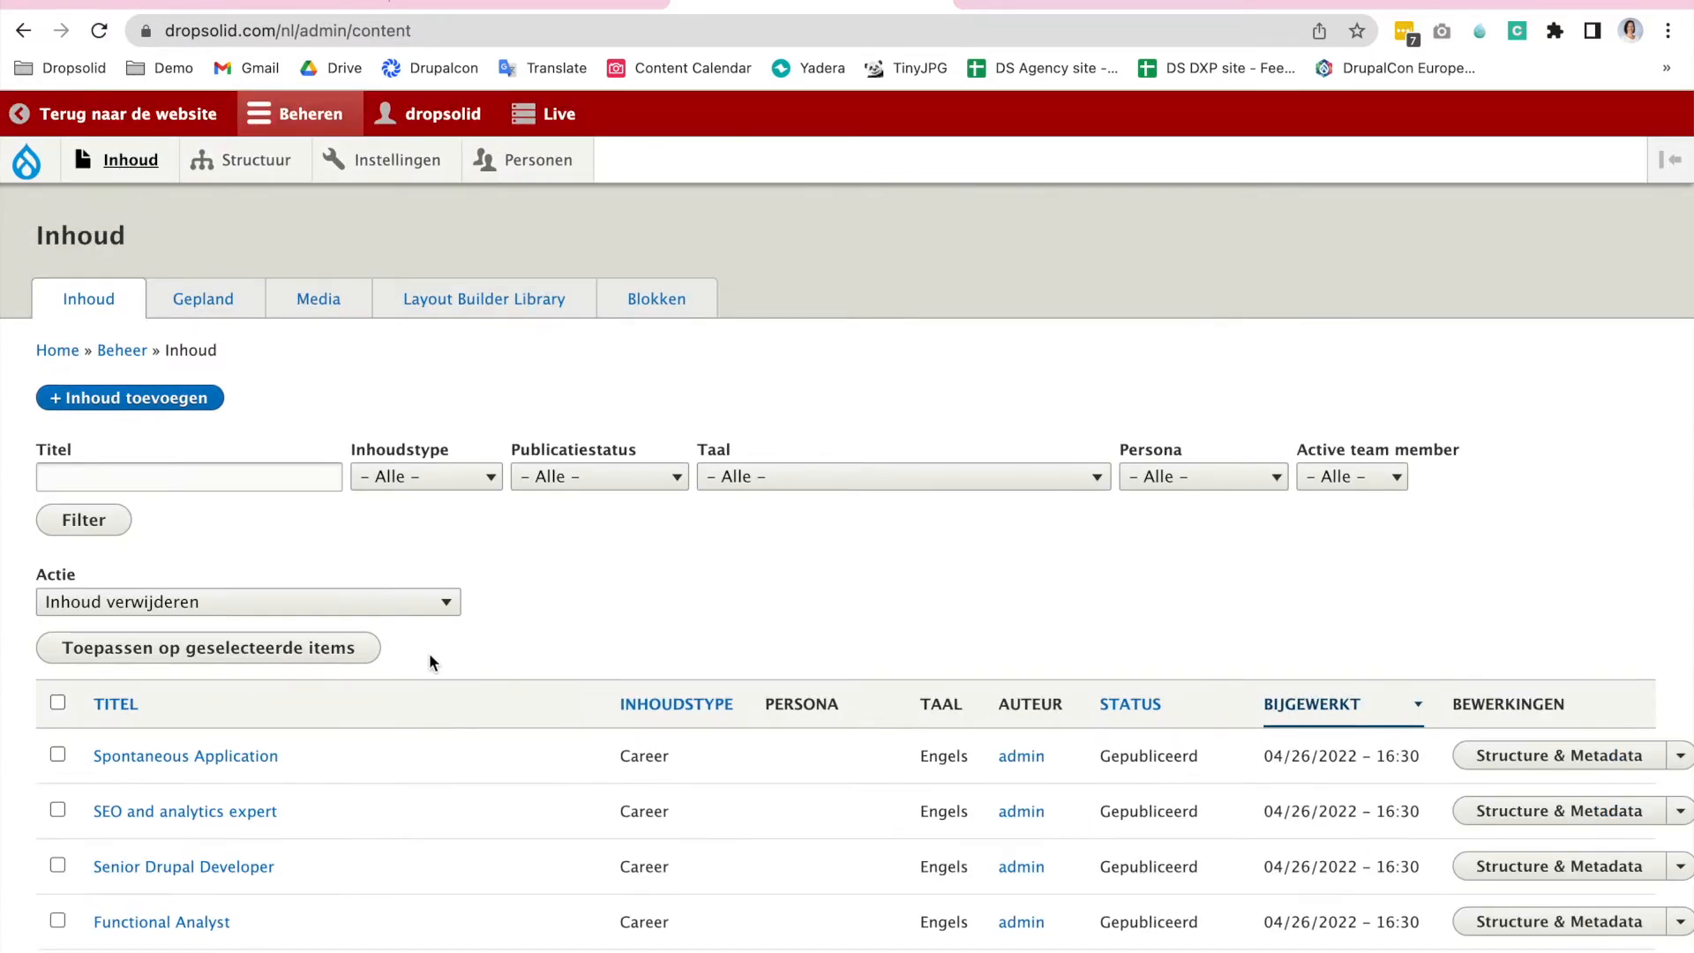
{"action": "scroll", "coordinate": [428, 653], "scroll_direction": "down", "scroll_amount": 2}
{"action": "scroll", "coordinate": [429, 652], "scroll_direction": "down", "scroll_amount": 2}
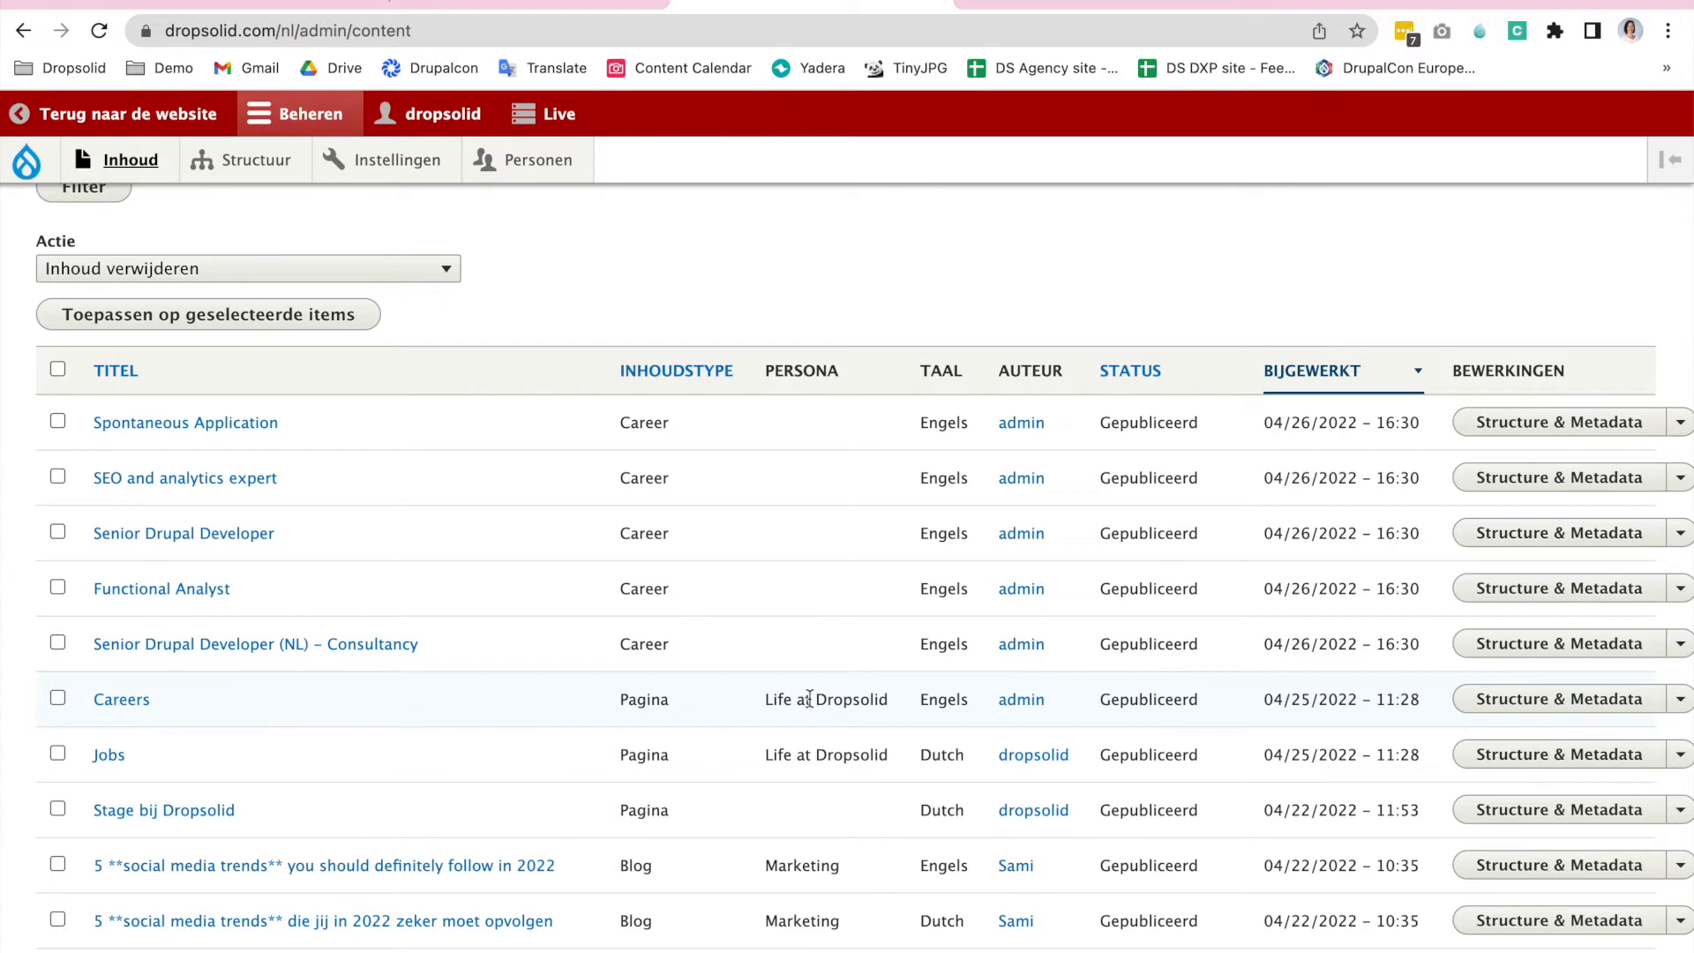
{"action": "scroll", "coordinate": [861, 755], "scroll_direction": "down", "scroll_amount": 2}
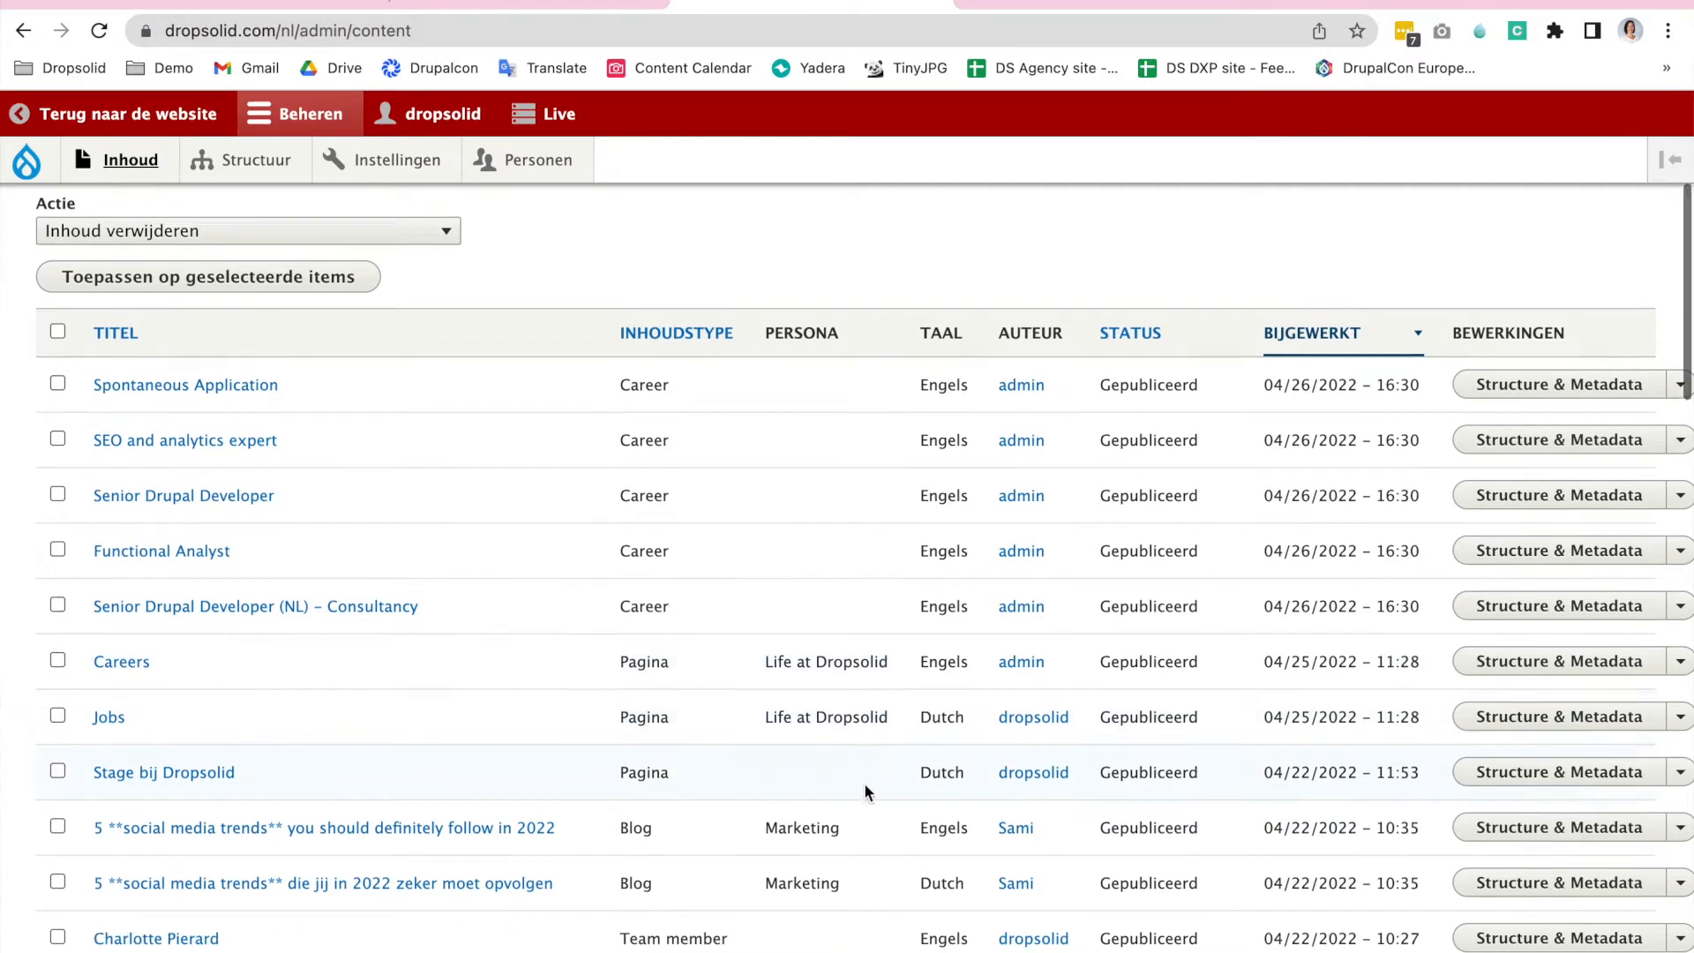
{"action": "scroll", "coordinate": [864, 783], "scroll_direction": "down", "scroll_amount": 2}
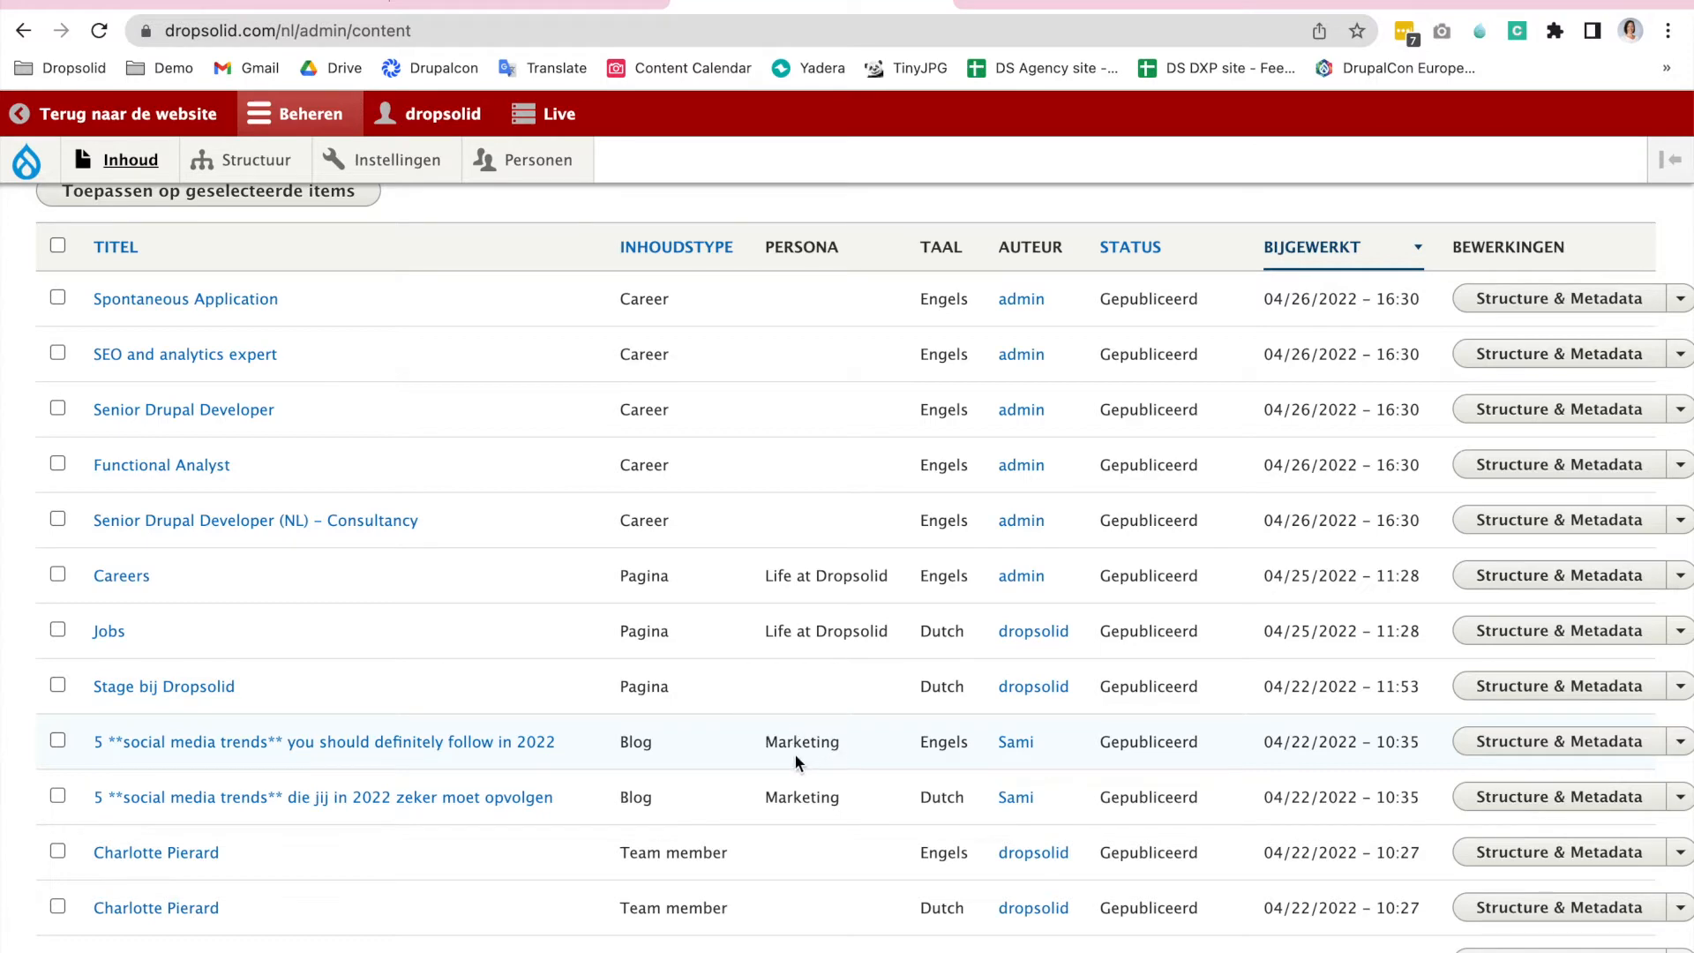
{"action": "scroll", "coordinate": [851, 808], "scroll_direction": "down", "scroll_amount": 4}
{"action": "scroll", "coordinate": [850, 809], "scroll_direction": "down", "scroll_amount": 4}
{"action": "scroll", "coordinate": [850, 809], "scroll_direction": "down", "scroll_amount": 4}
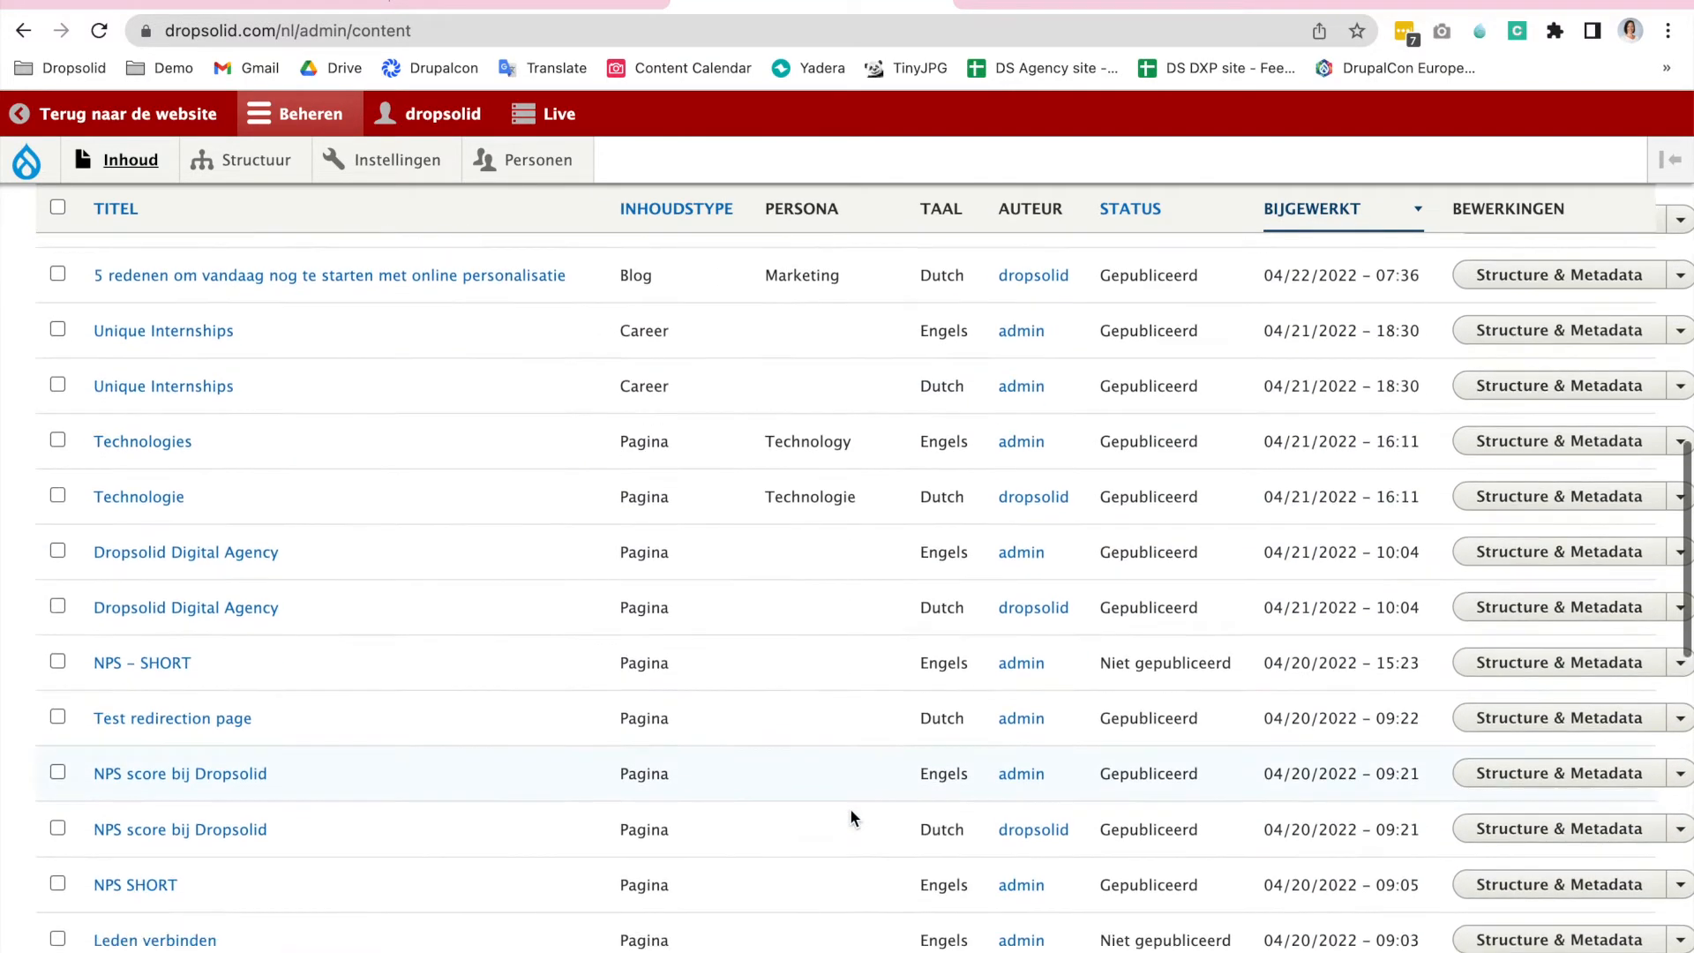
{"action": "scroll", "coordinate": [849, 807], "scroll_direction": "down", "scroll_amount": 4}
{"action": "scroll", "coordinate": [851, 809], "scroll_direction": "up", "scroll_amount": 5}
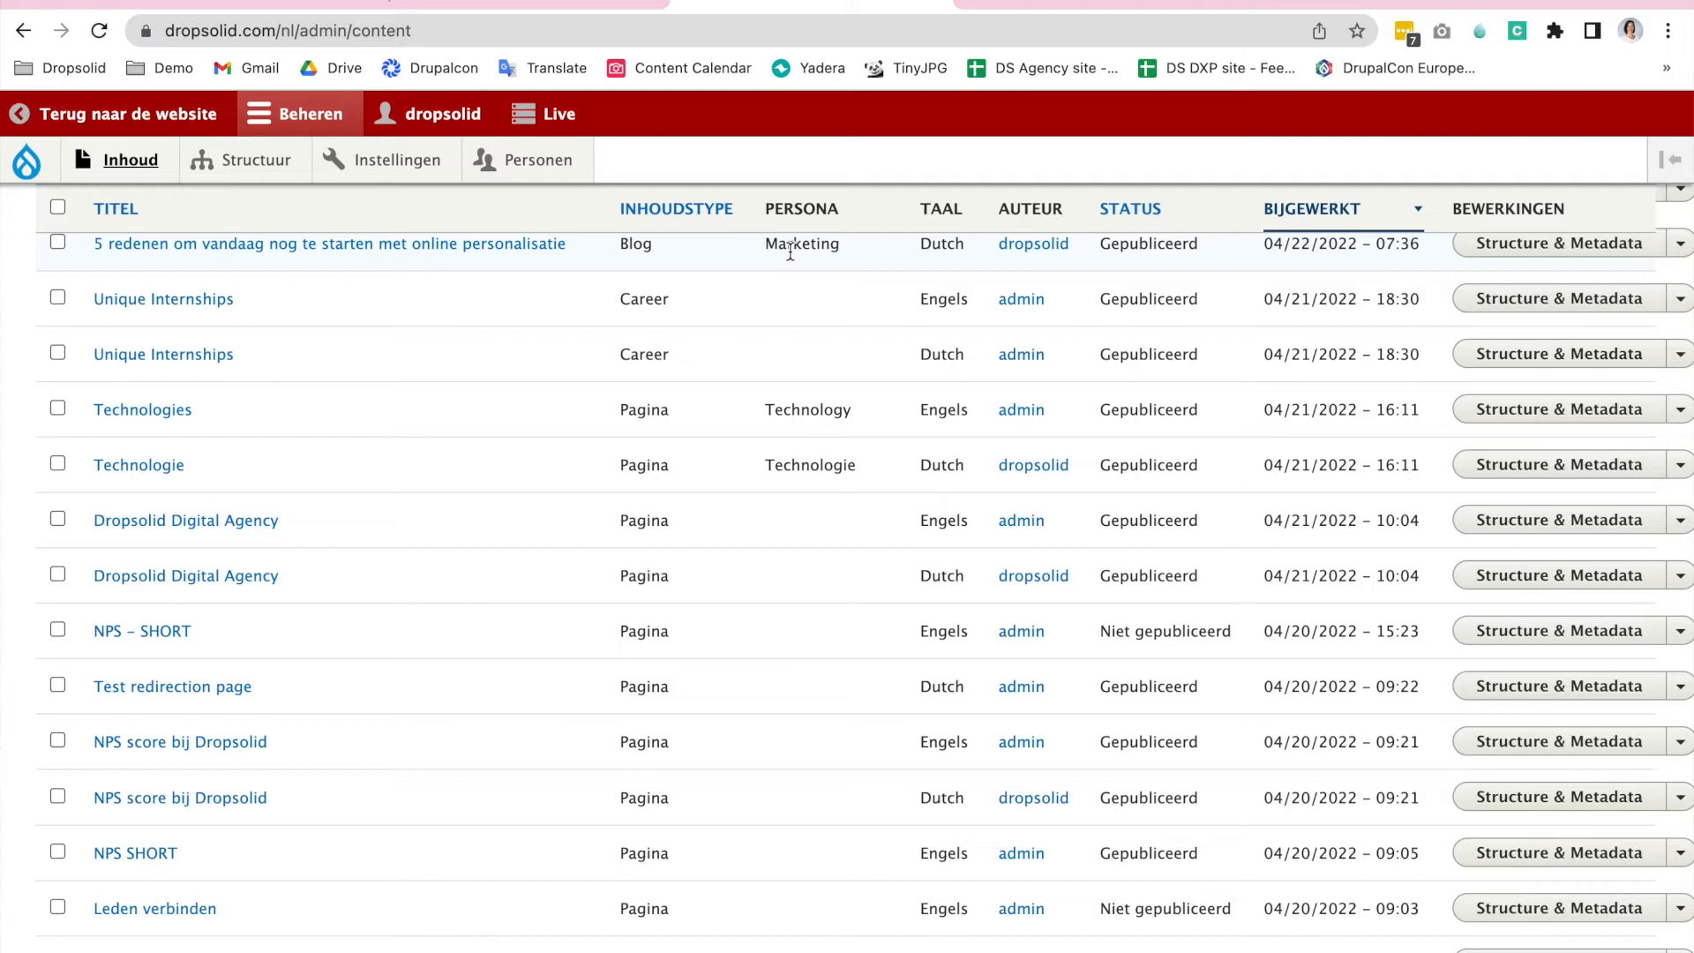
Switch to the platform.dropsolid.com Personalisation Profiles dashboard.
{"action": "left_click", "coordinate": [551, 6]}
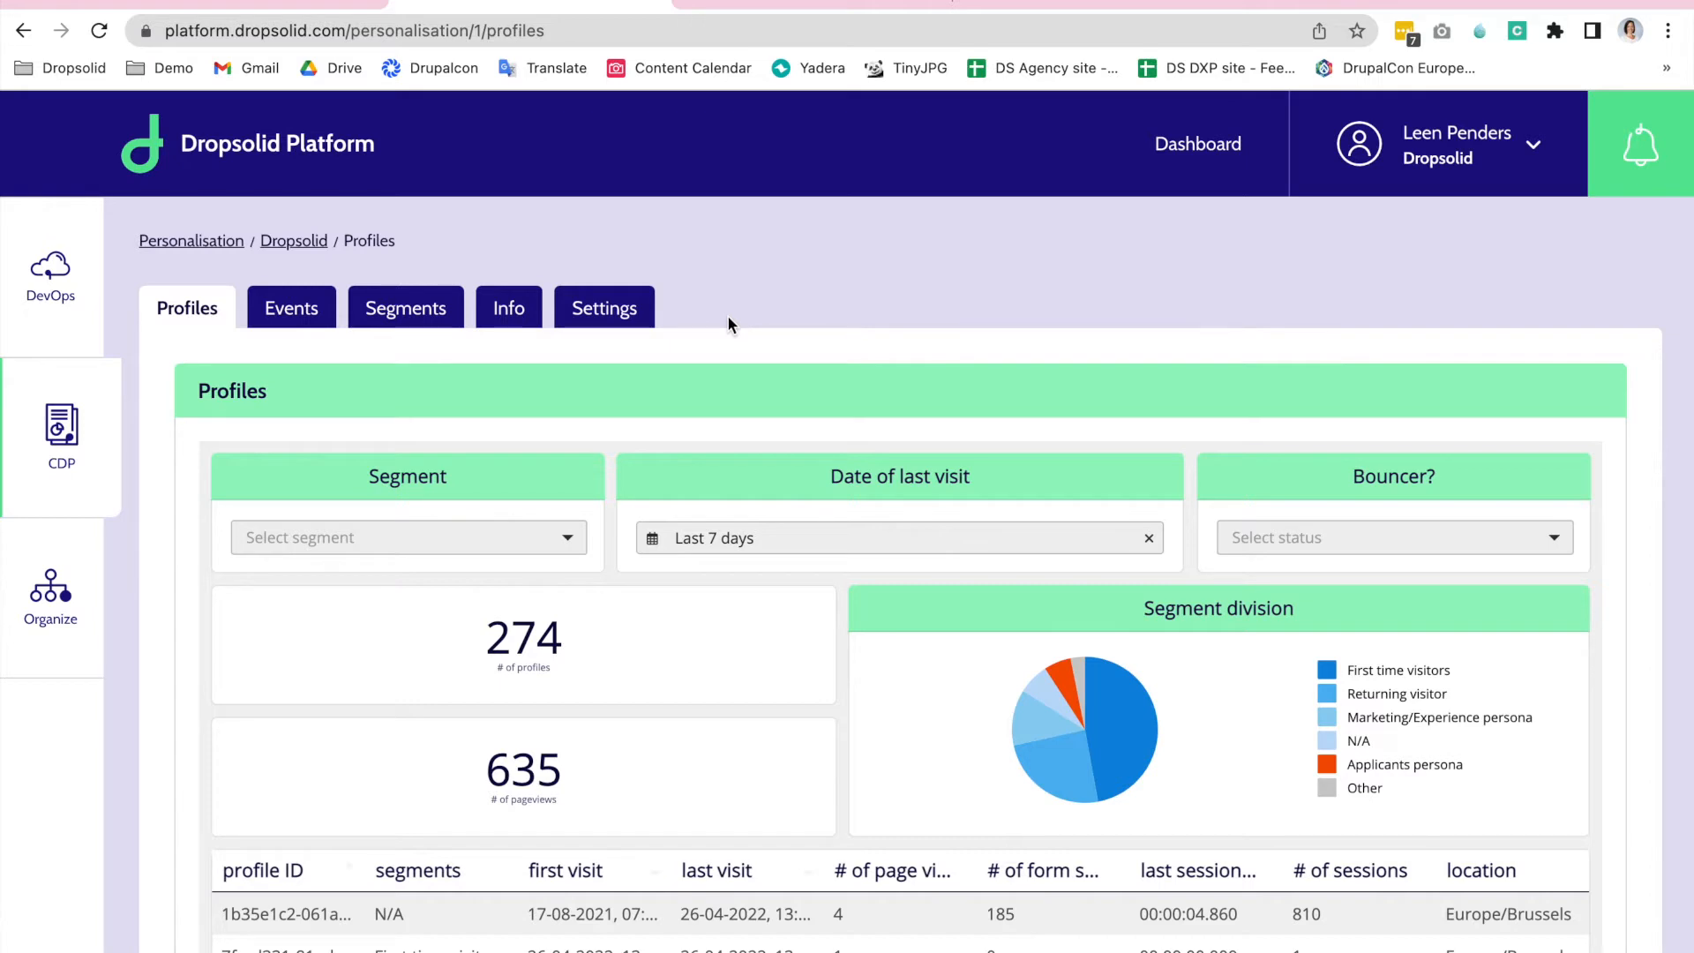
{"action": "scroll", "coordinate": [768, 322], "scroll_direction": "down", "scroll_amount": 2}
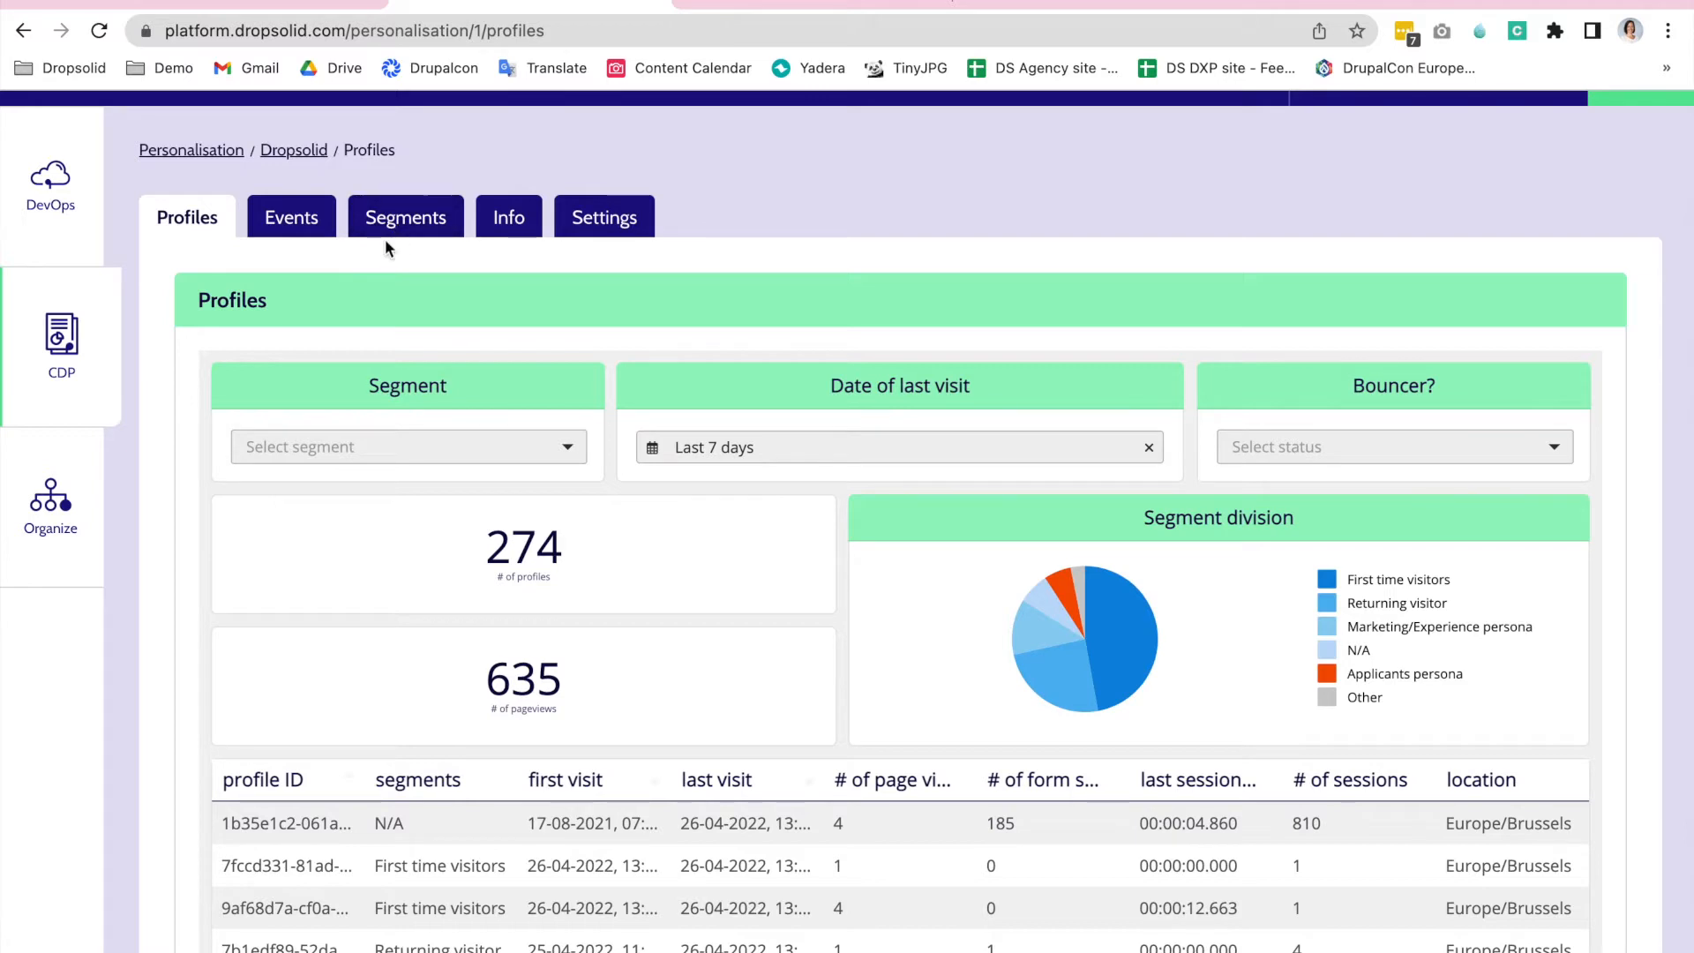
Open the Applicants persona segment's details from the Segments overview.
{"action": "left_click", "coordinate": [405, 229]}
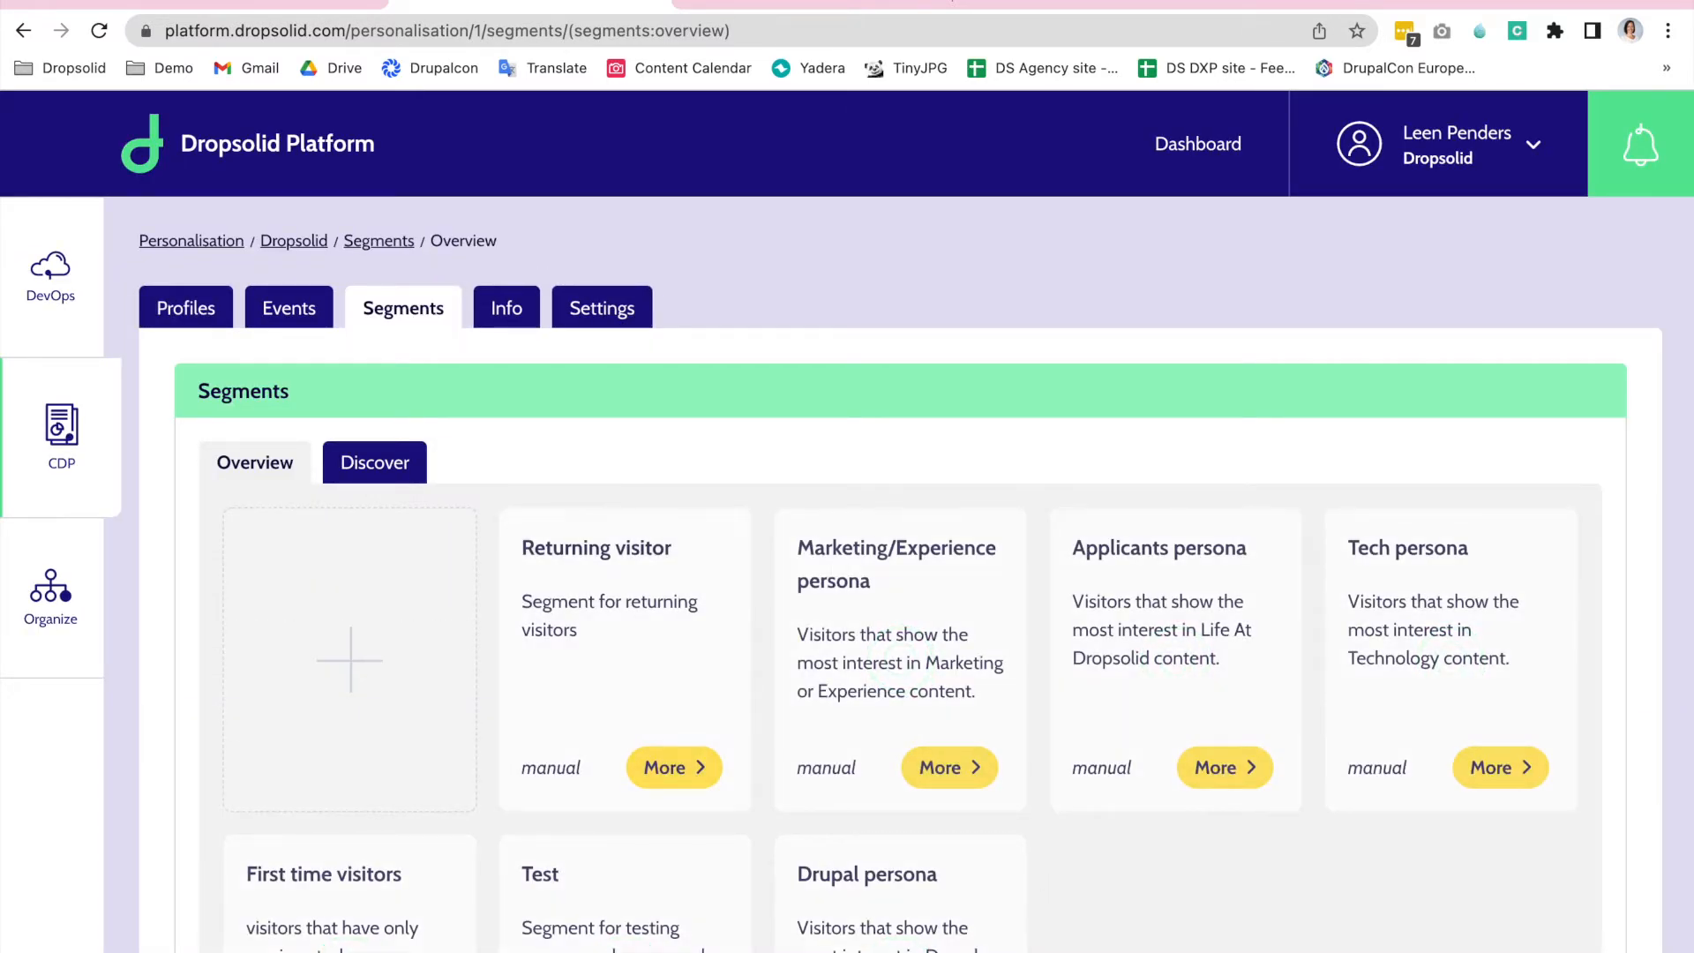
{"action": "scroll", "coordinate": [1193, 905], "scroll_direction": "down", "scroll_amount": 3}
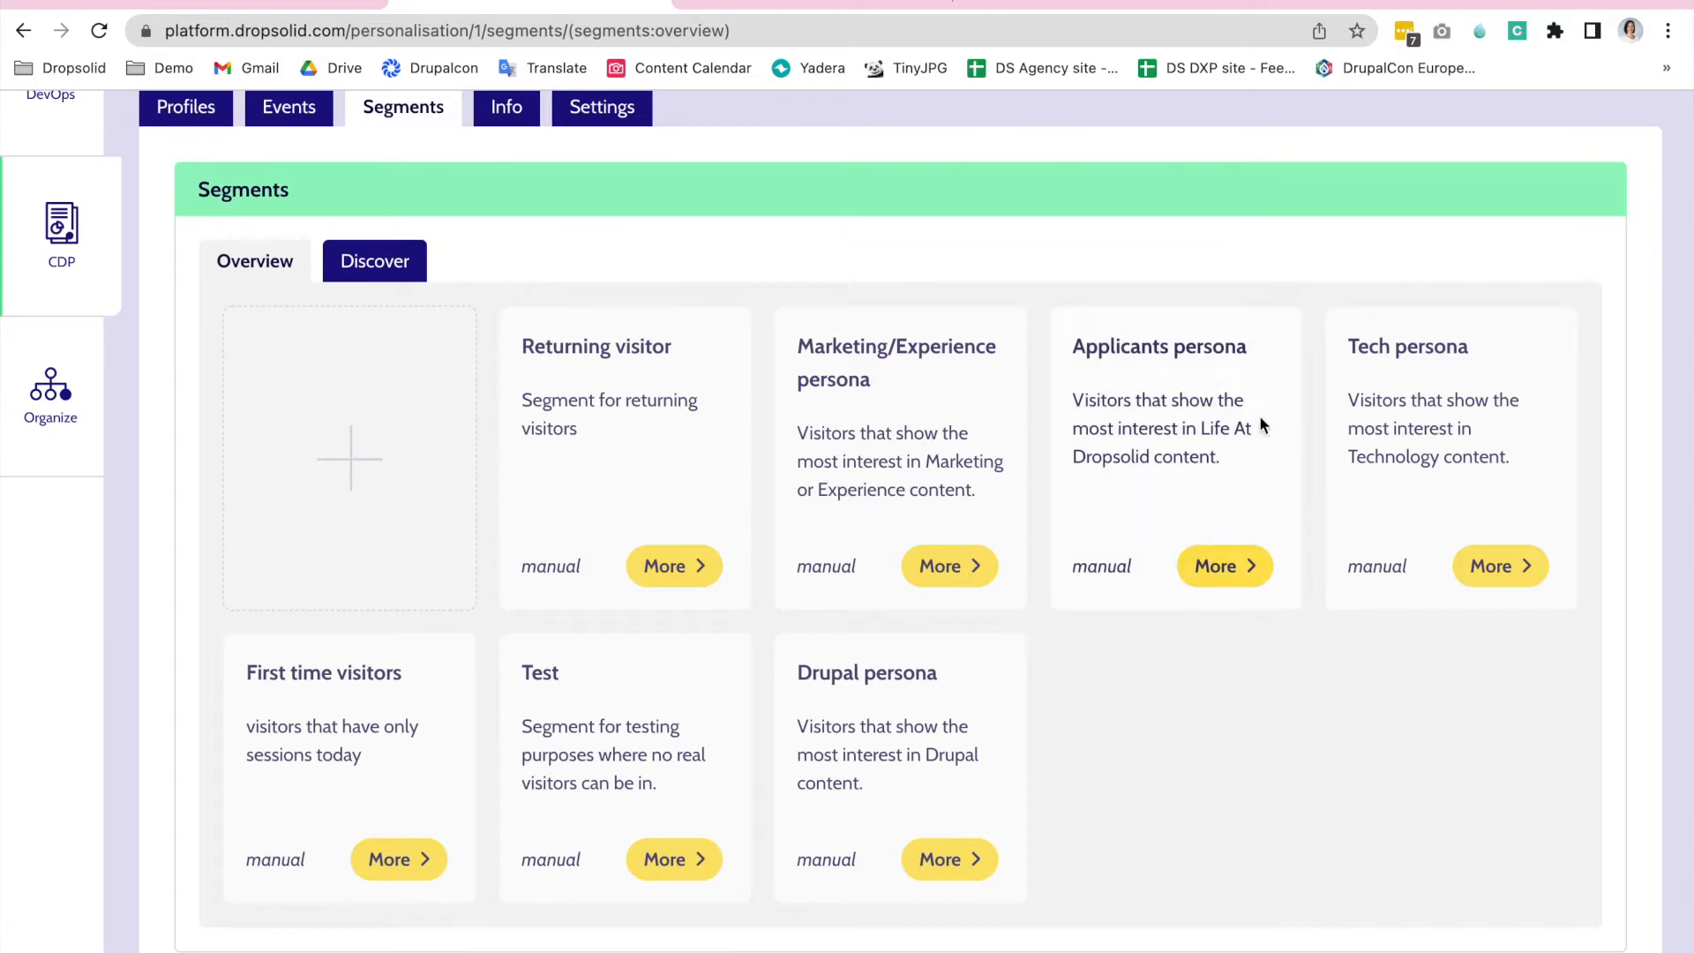
{"action": "left_click", "coordinate": [1217, 566]}
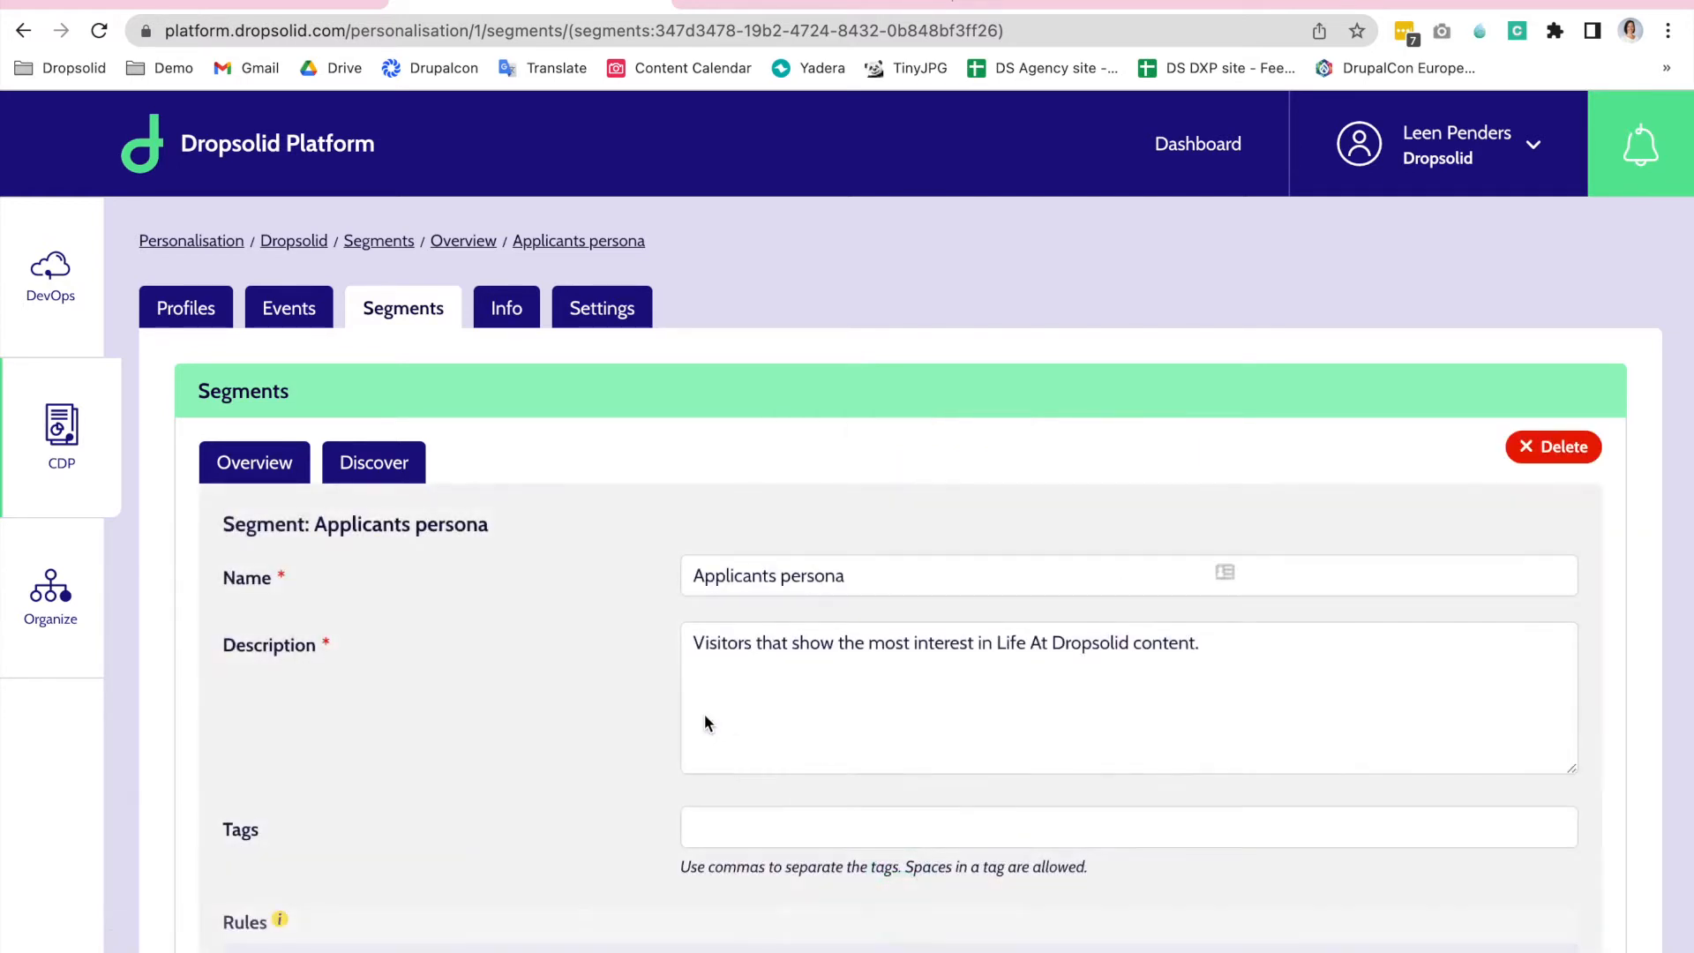
{"action": "scroll", "coordinate": [704, 722], "scroll_direction": "down", "scroll_amount": 3}
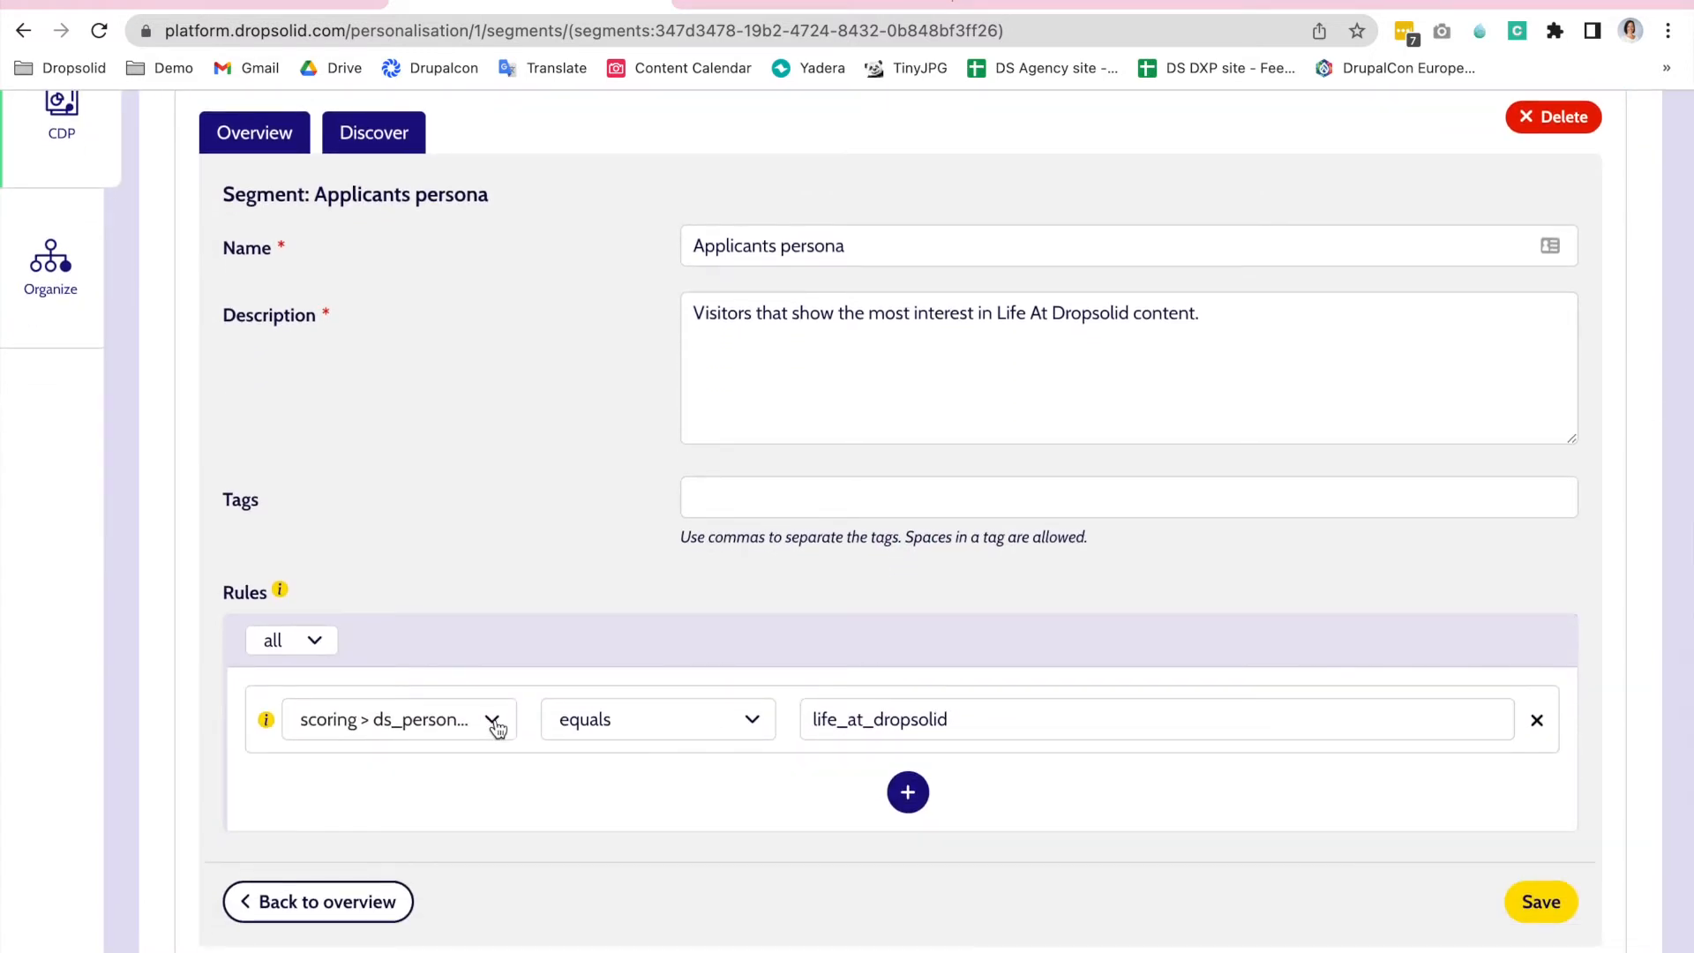
Inspect the rule's attribute options for life_at_dropsolid without changing them.
{"action": "left_click", "coordinate": [489, 718]}
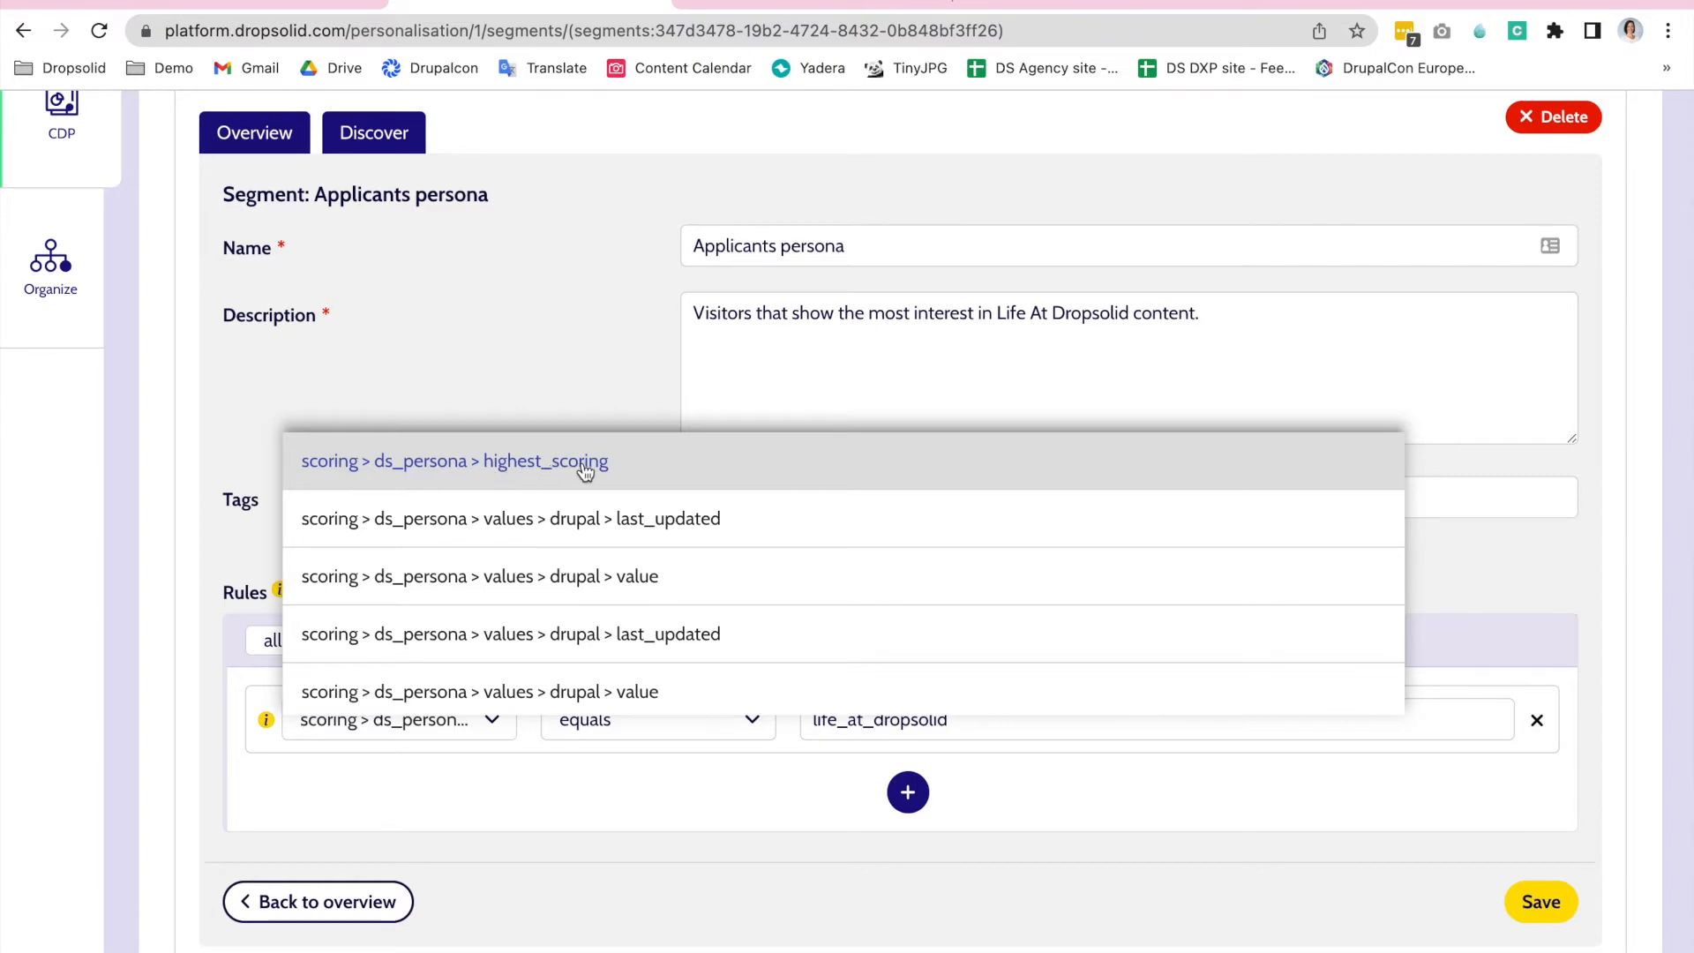
{"action": "left_click", "coordinate": [690, 789]}
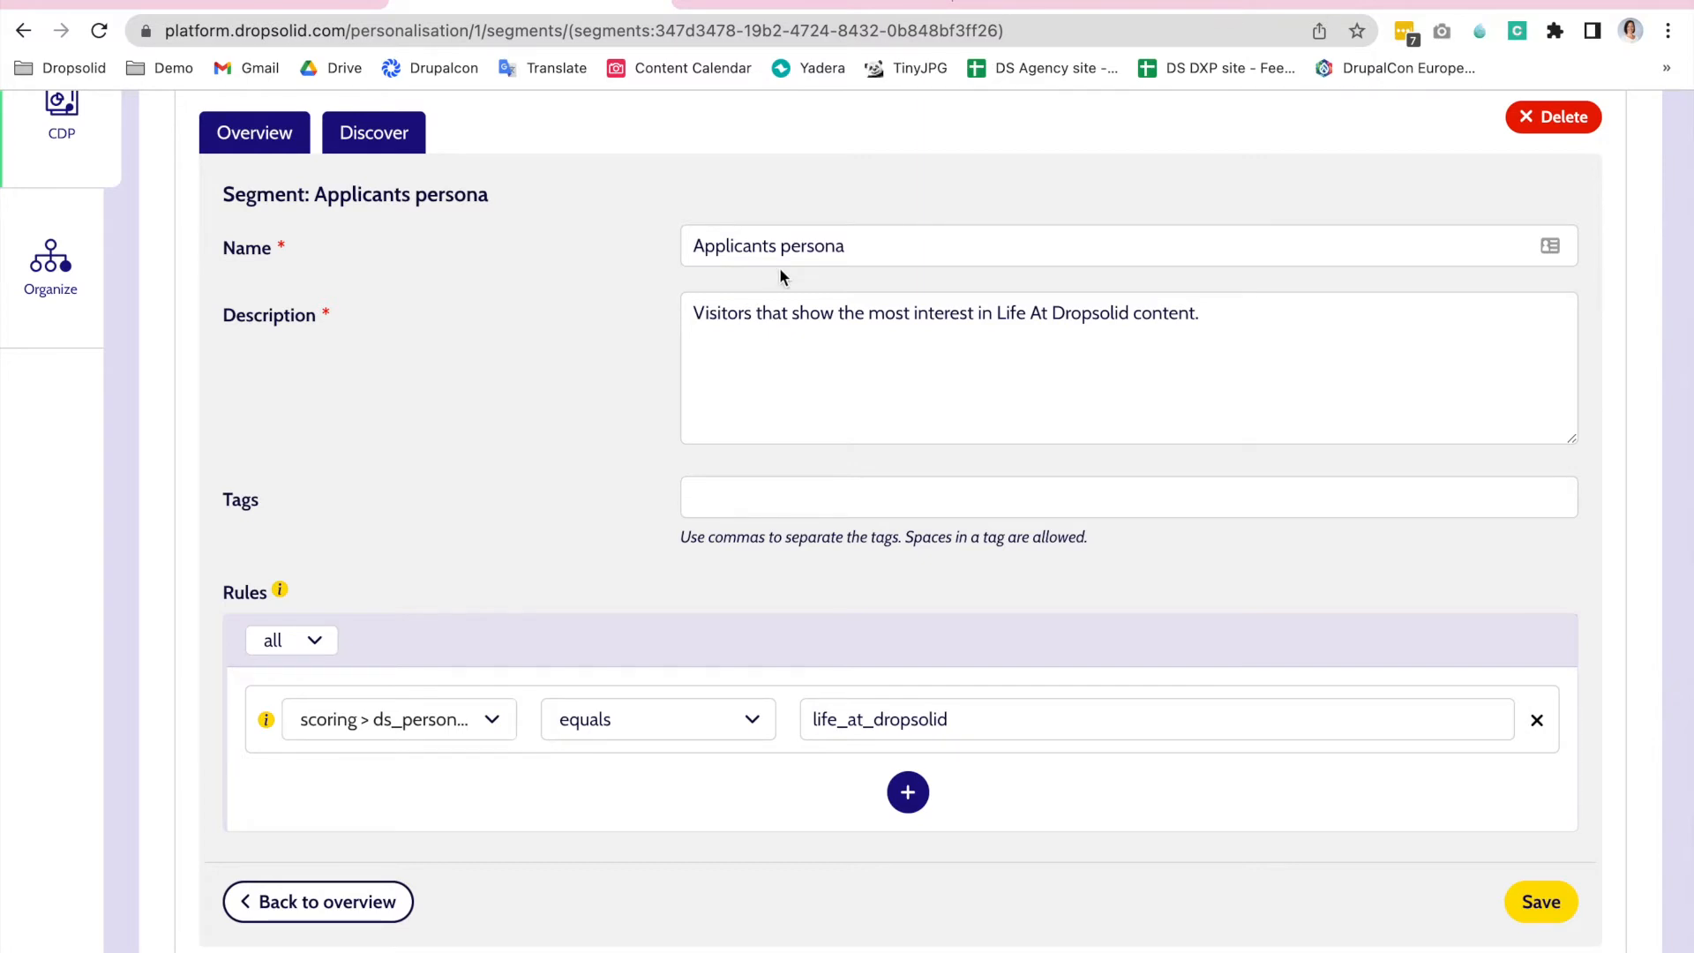
Return to the Drupal site and open the homepage in the layout editor.
{"action": "left_click", "coordinate": [789, 15]}
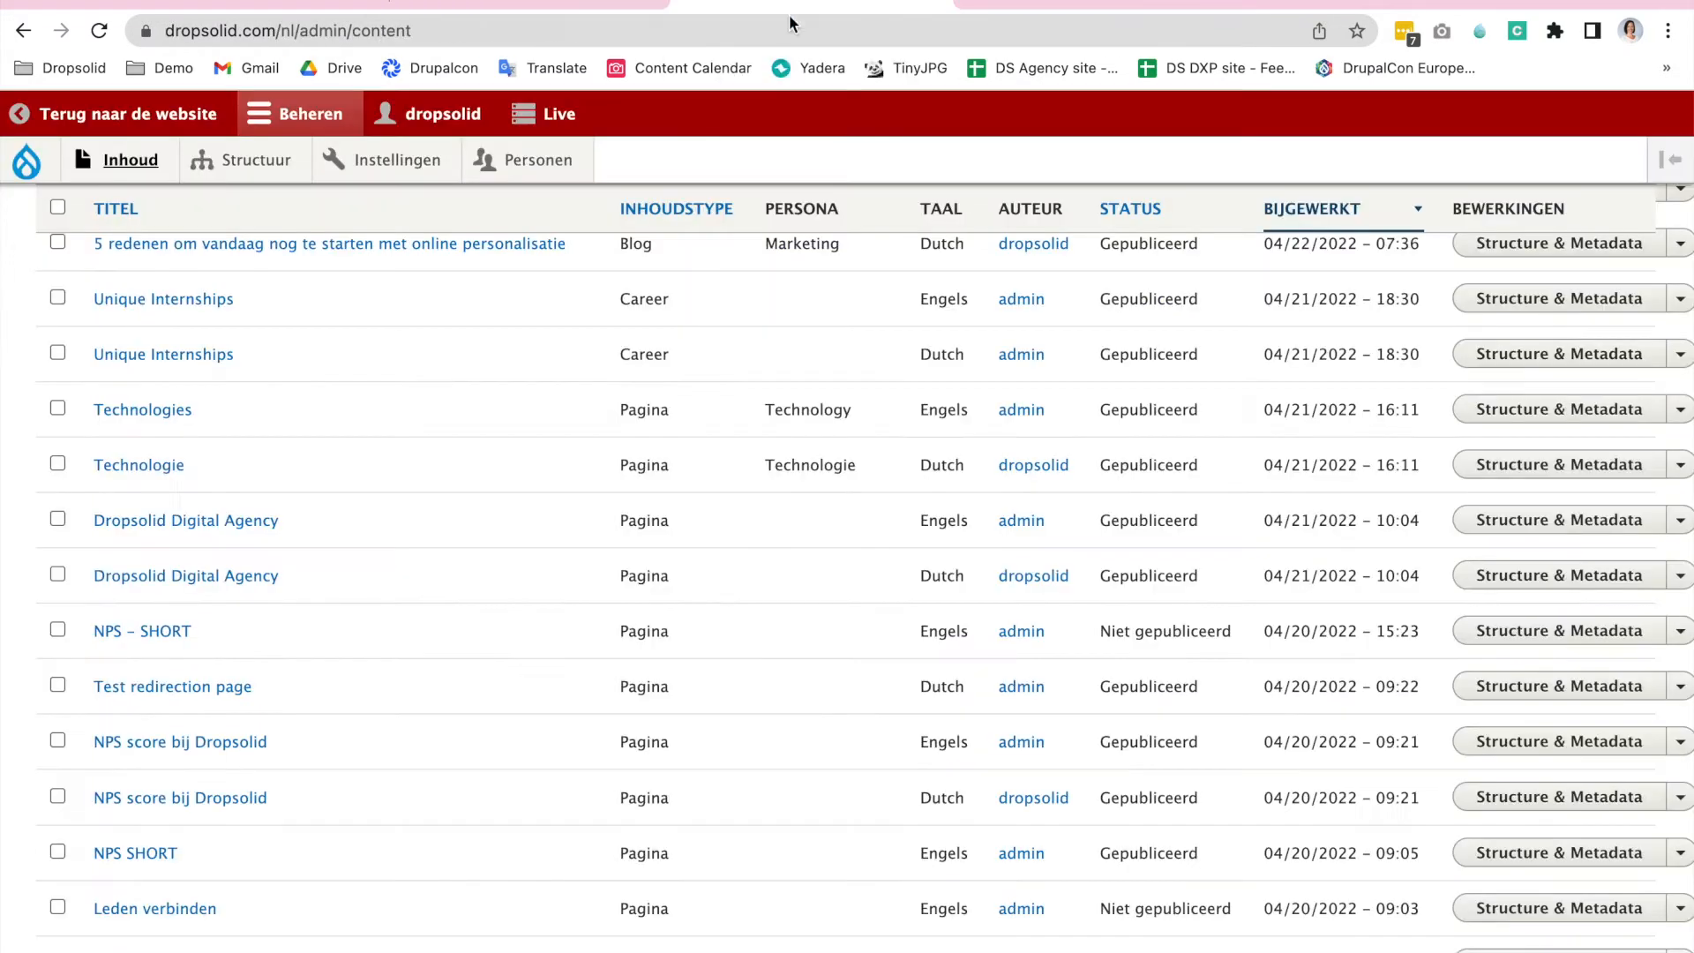
{"action": "scroll", "coordinate": [671, 298], "scroll_direction": "down", "scroll_amount": 2}
{"action": "scroll", "coordinate": [609, 351], "scroll_direction": "up", "scroll_amount": 5}
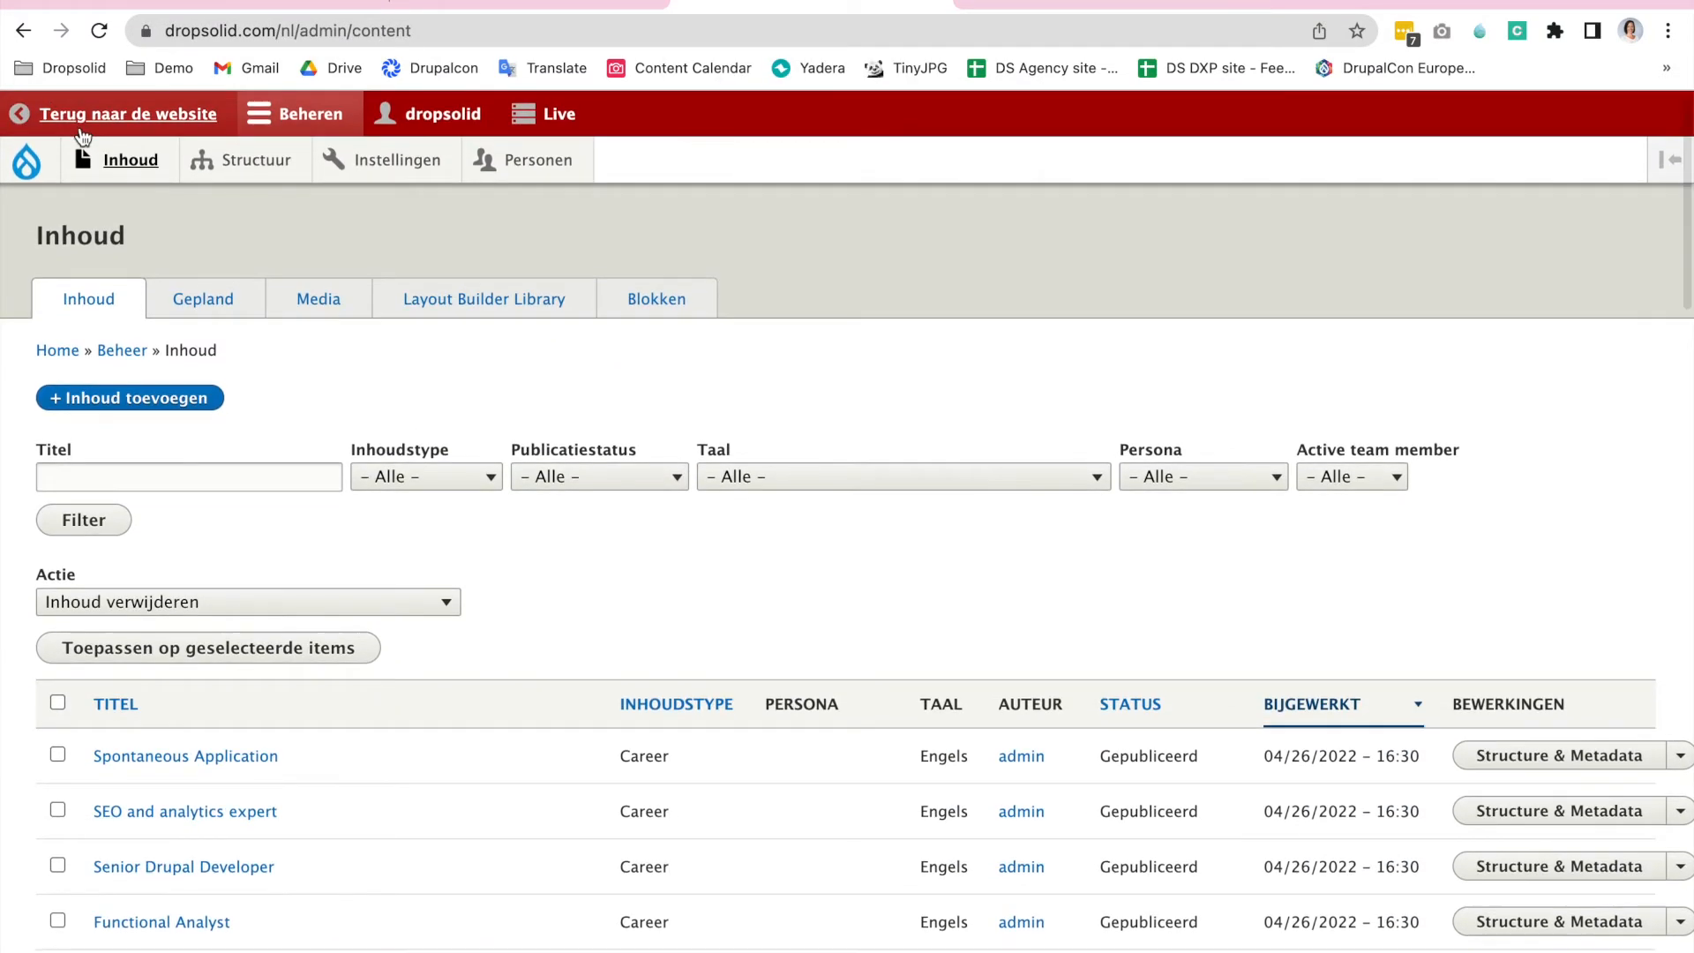
{"action": "left_click", "coordinate": [127, 114]}
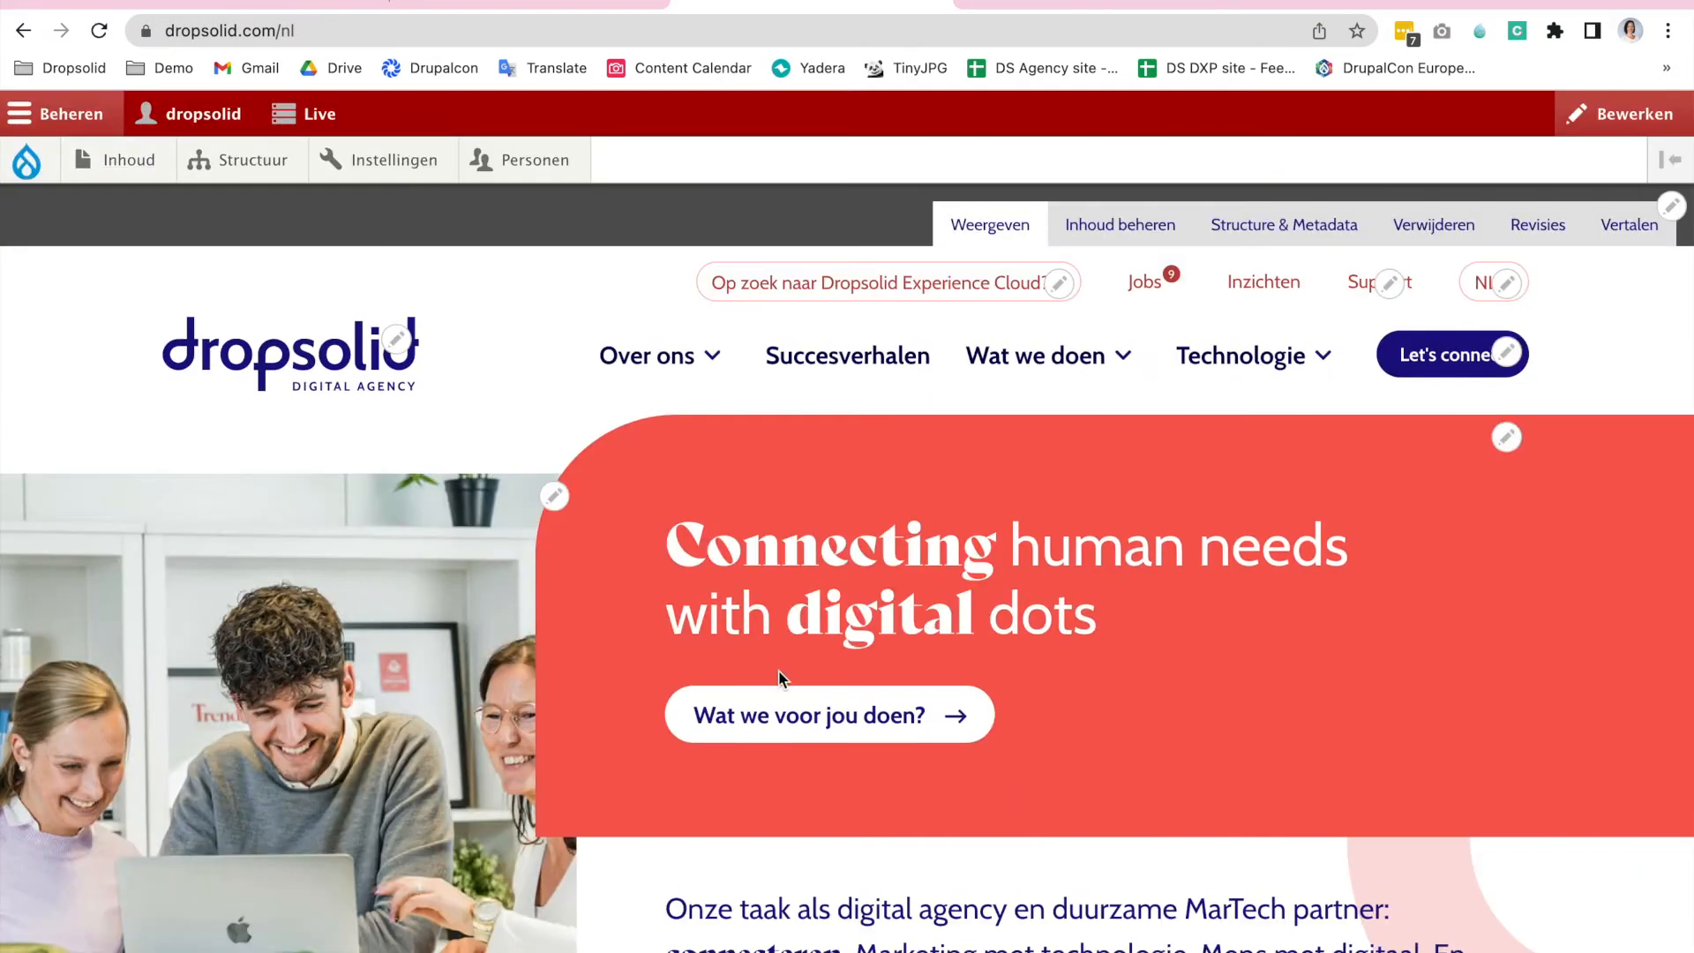
{"action": "left_click", "coordinate": [1119, 223]}
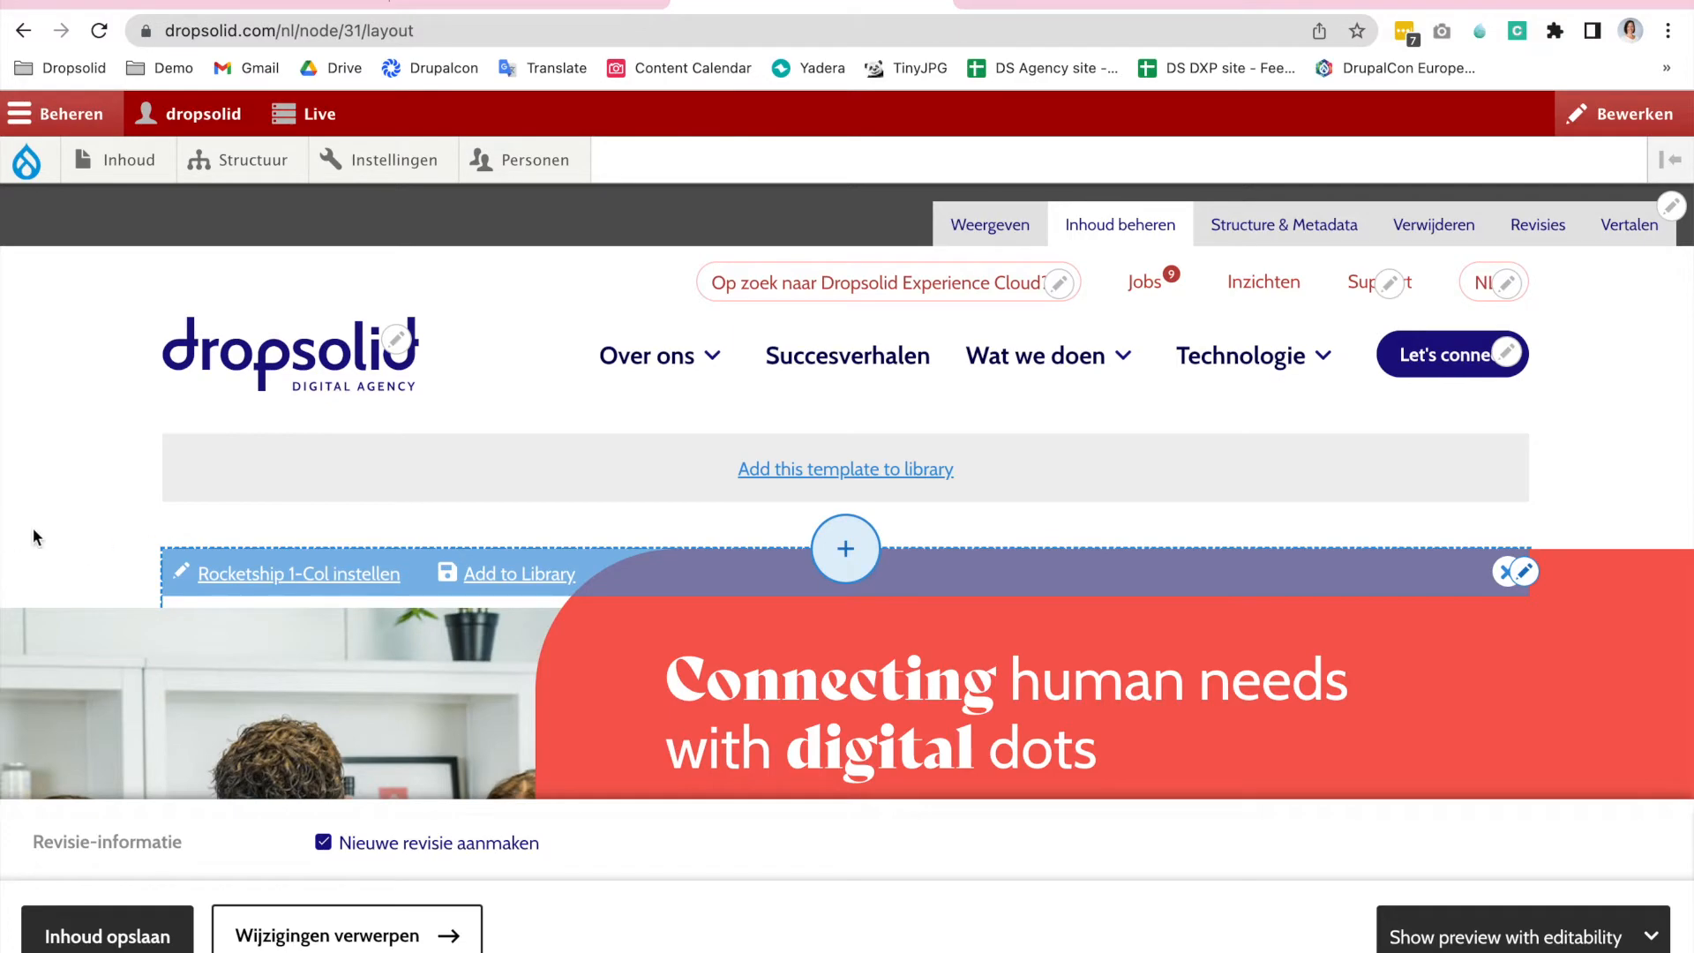
{"action": "scroll", "coordinate": [86, 523], "scroll_direction": "down", "scroll_amount": 5}
{"action": "scroll", "coordinate": [87, 523], "scroll_direction": "down", "scroll_amount": 5}
{"action": "scroll", "coordinate": [87, 524], "scroll_direction": "down", "scroll_amount": 5}
{"action": "scroll", "coordinate": [86, 524], "scroll_direction": "down", "scroll_amount": 5}
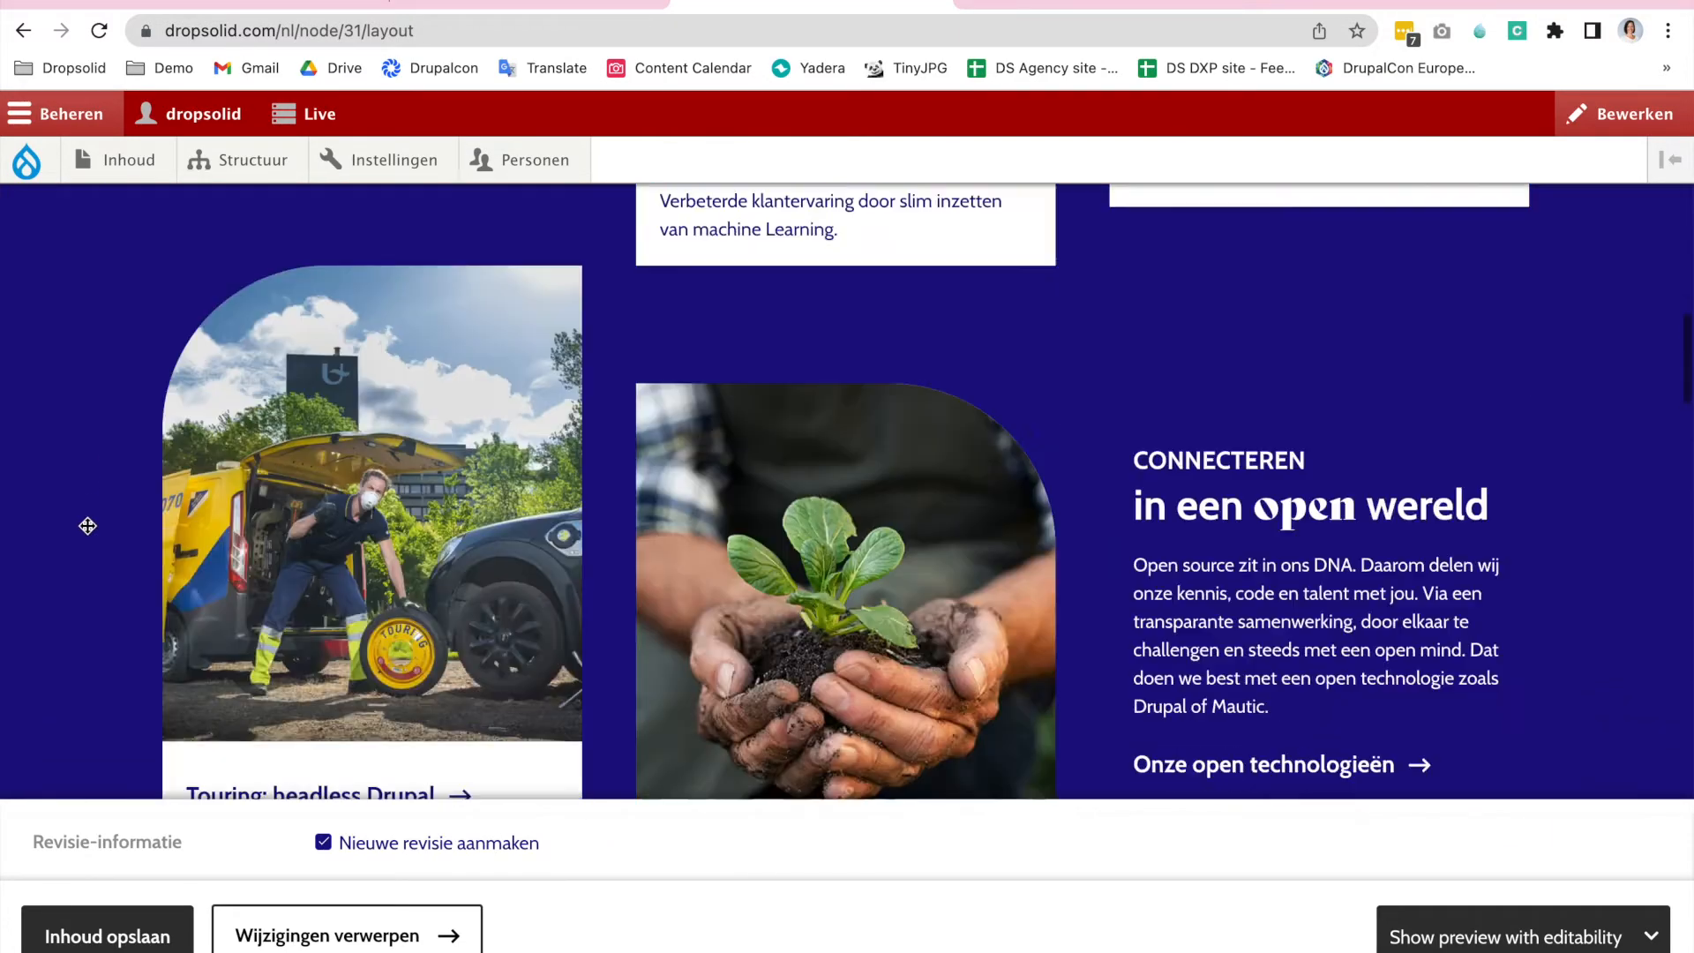
{"action": "scroll", "coordinate": [86, 525], "scroll_direction": "down", "scroll_amount": 5}
{"action": "scroll", "coordinate": [87, 525], "scroll_direction": "down", "scroll_amount": 5}
{"action": "scroll", "coordinate": [87, 526], "scroll_direction": "down", "scroll_amount": 5}
{"action": "scroll", "coordinate": [85, 526], "scroll_direction": "down", "scroll_amount": 5}
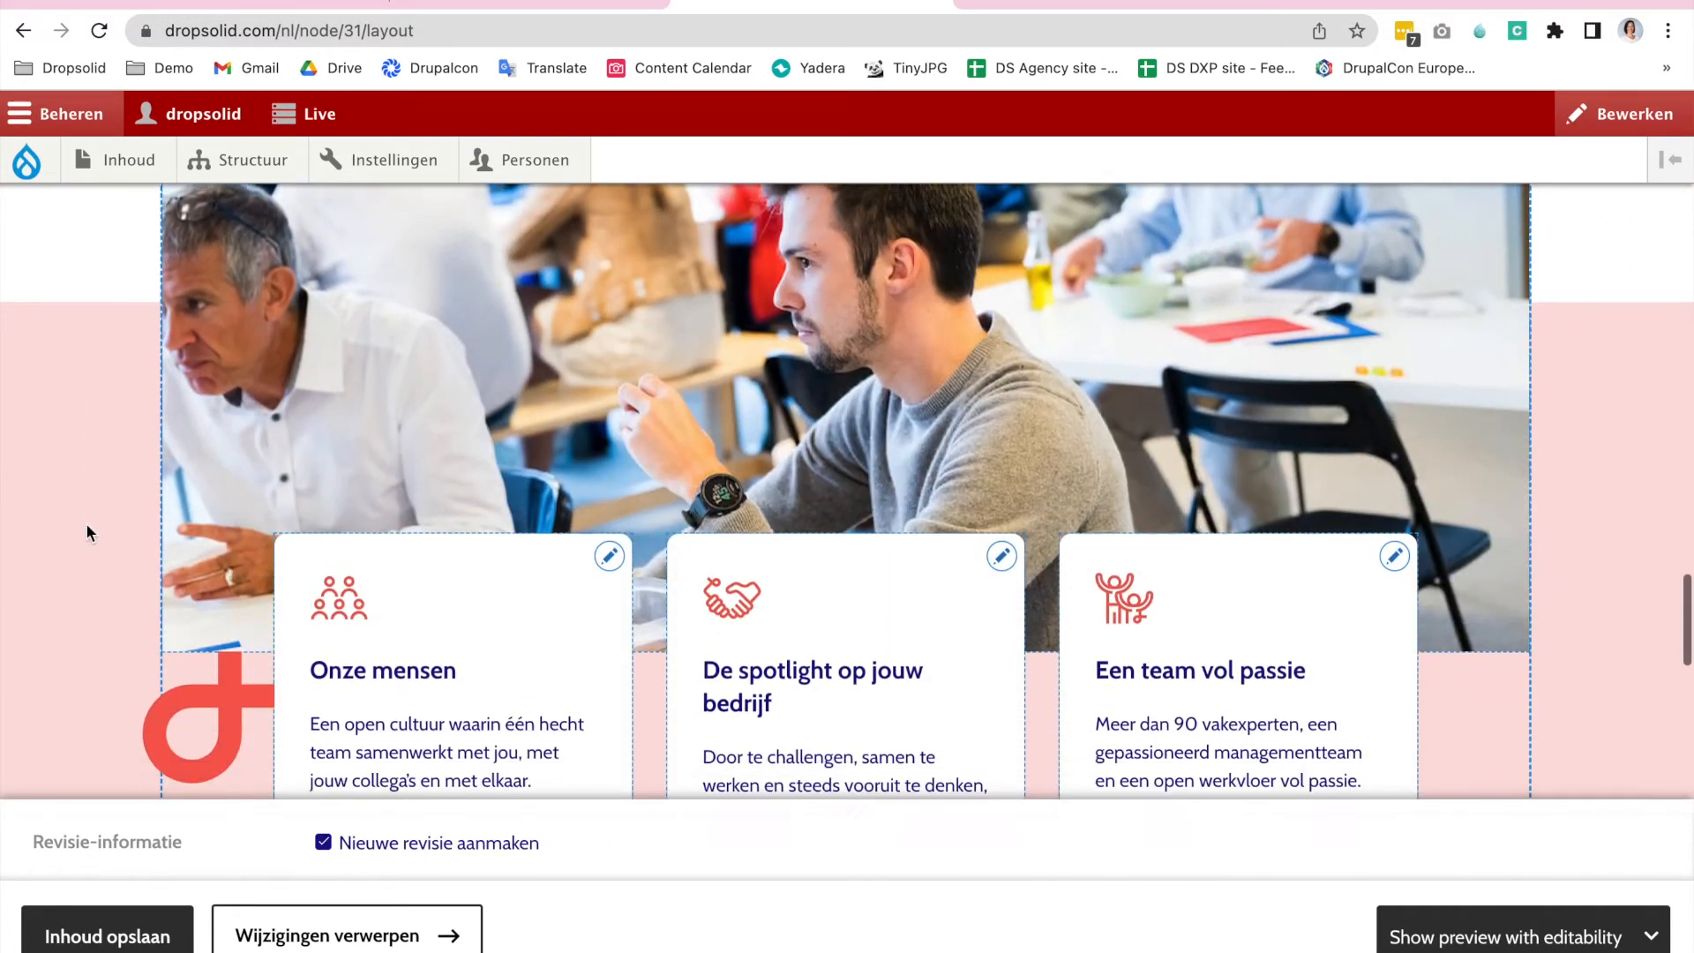
{"action": "scroll", "coordinate": [87, 523], "scroll_direction": "down", "scroll_amount": 5}
{"action": "scroll", "coordinate": [86, 522], "scroll_direction": "down", "scroll_amount": 5}
{"action": "scroll", "coordinate": [87, 523], "scroll_direction": "up", "scroll_amount": 1}
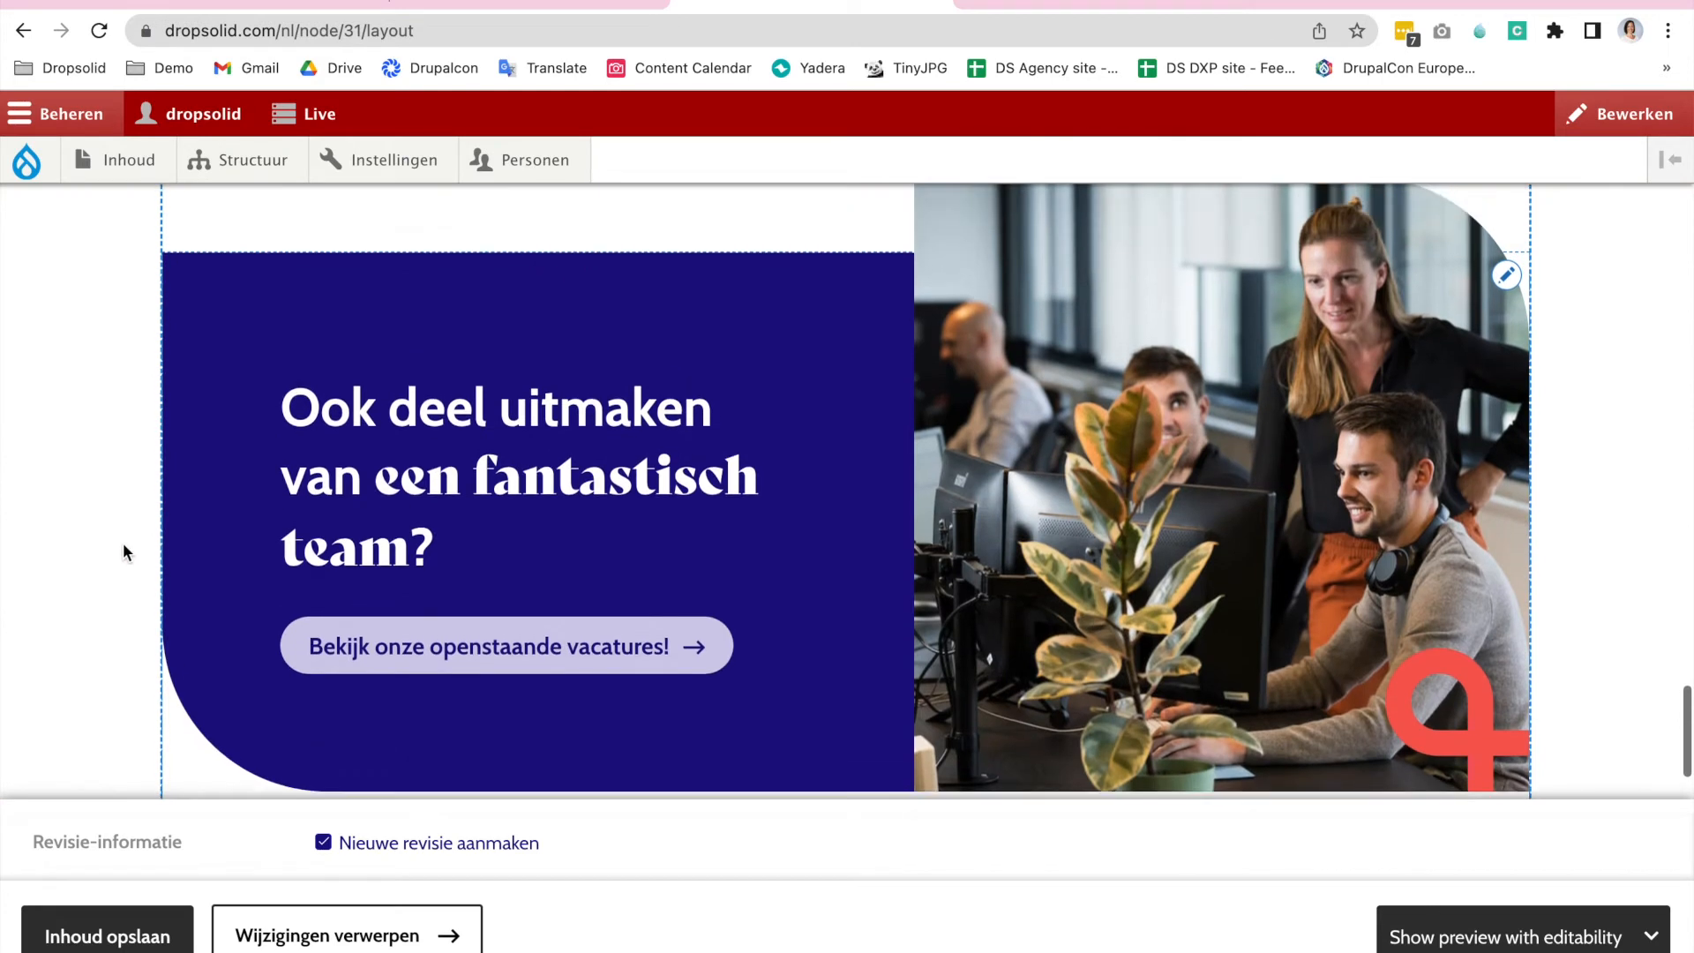
{"action": "scroll", "coordinate": [534, 543], "scroll_direction": "up", "scroll_amount": 2}
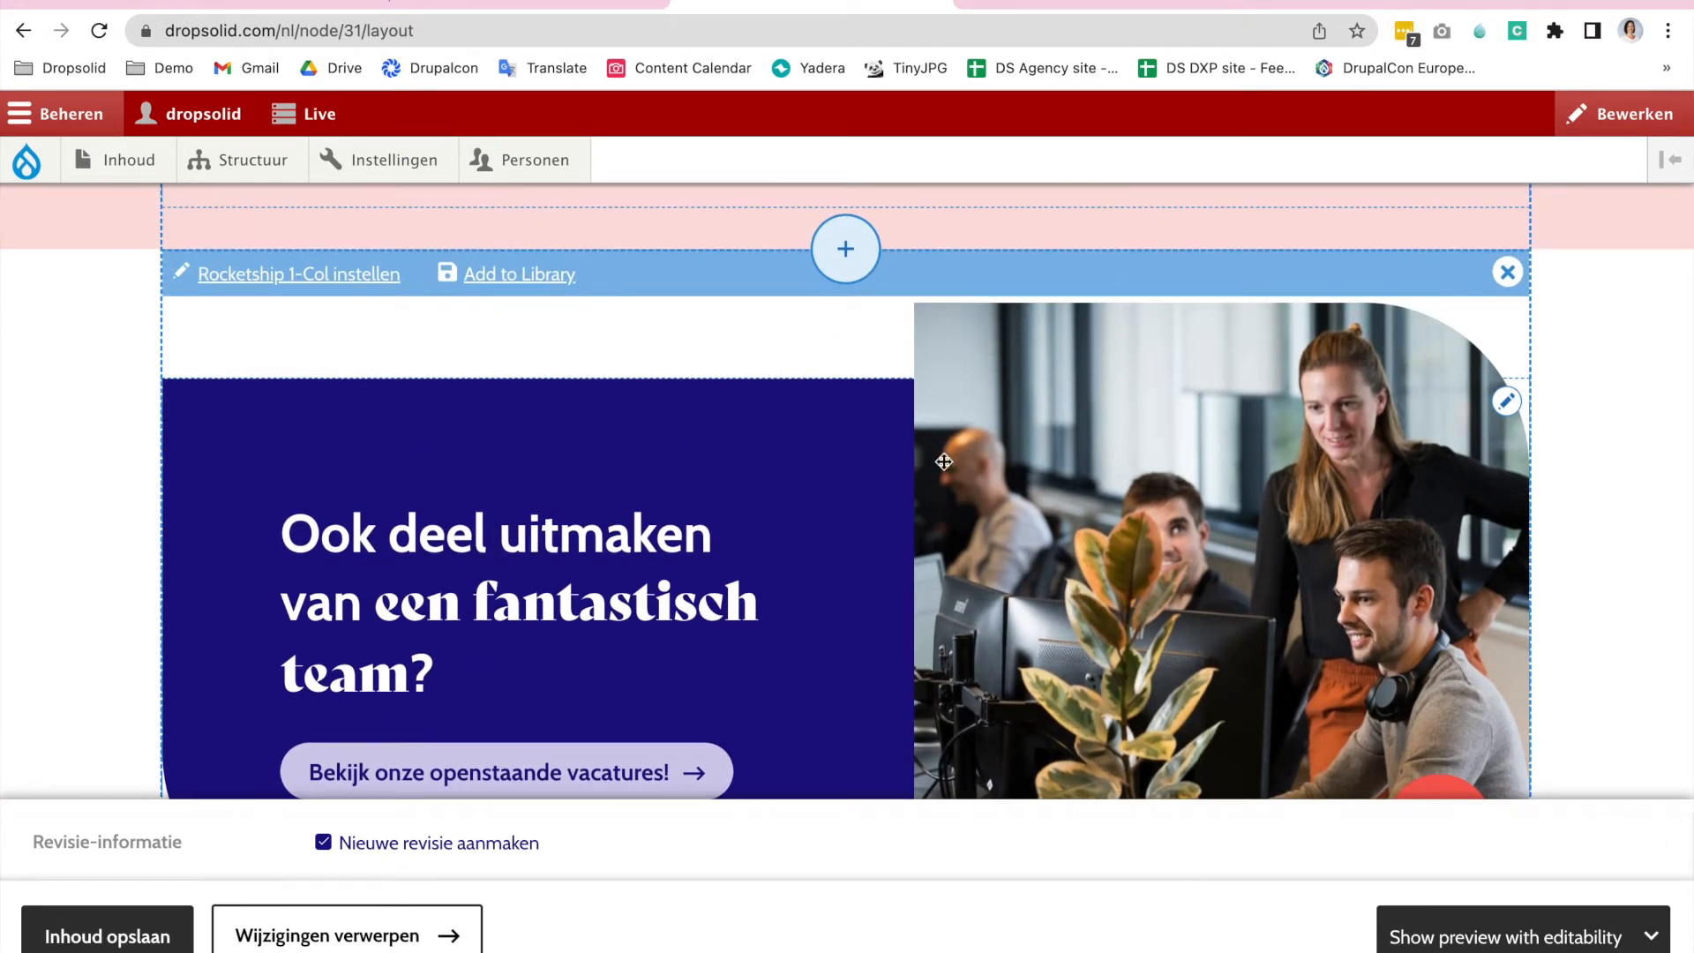
Limit the team CTA block's visibility to the Applicants persona segment.
{"action": "left_click", "coordinate": [1507, 401]}
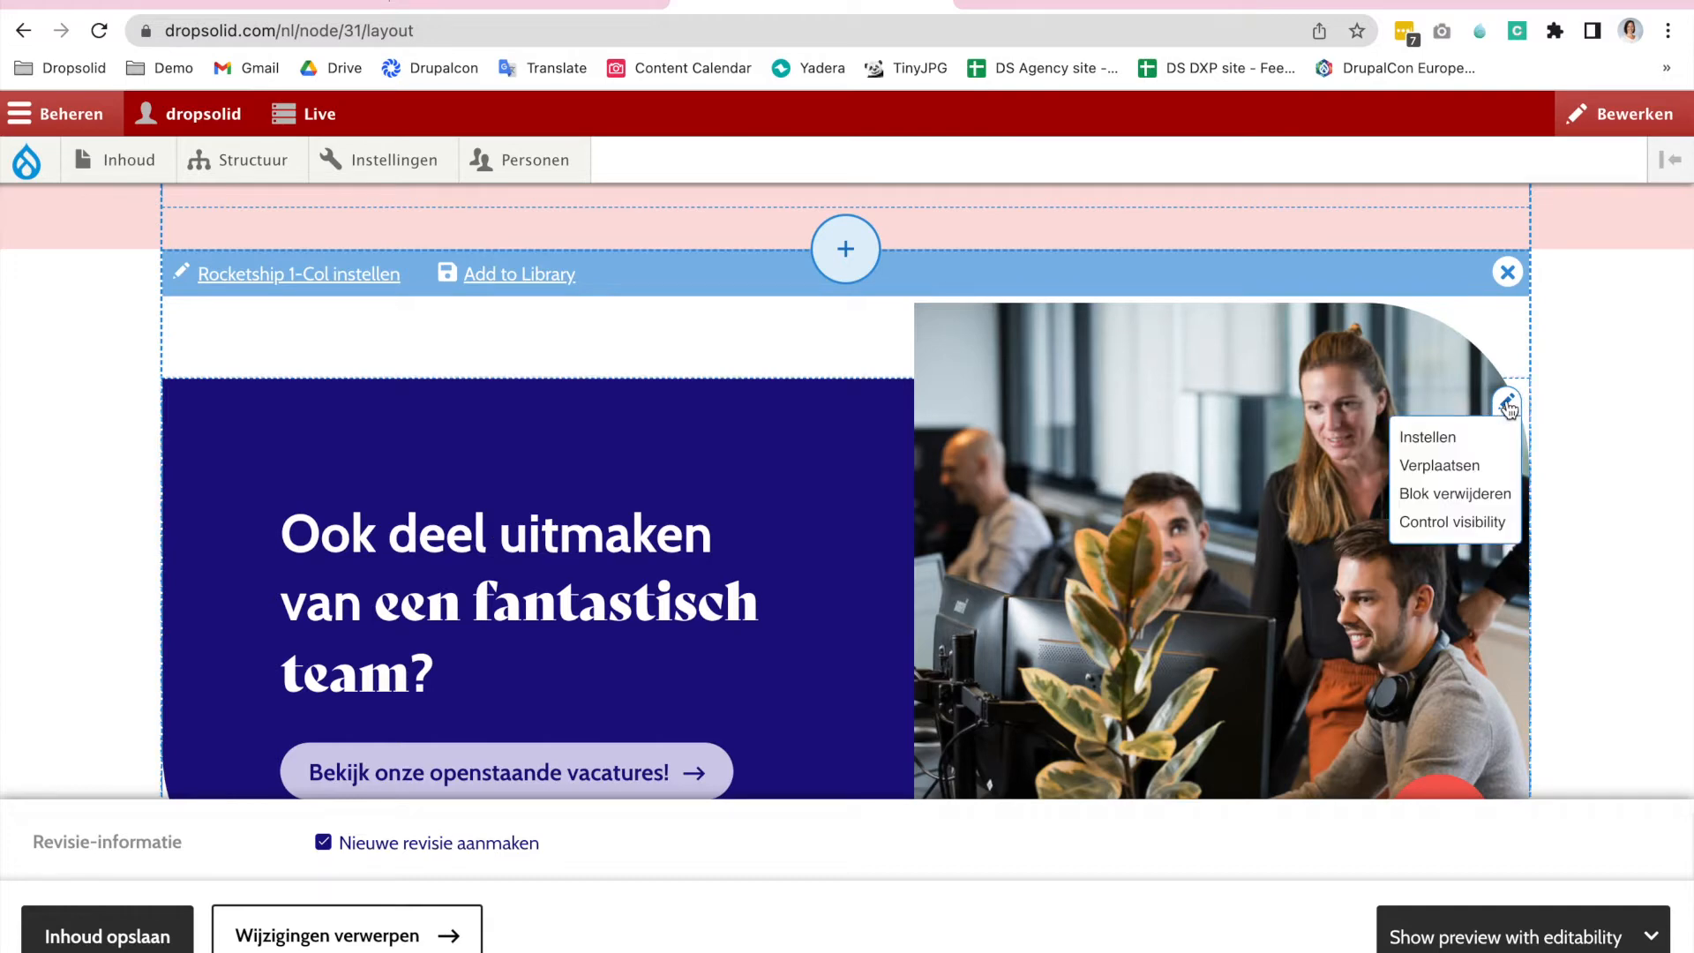
{"action": "left_click", "coordinate": [1451, 521]}
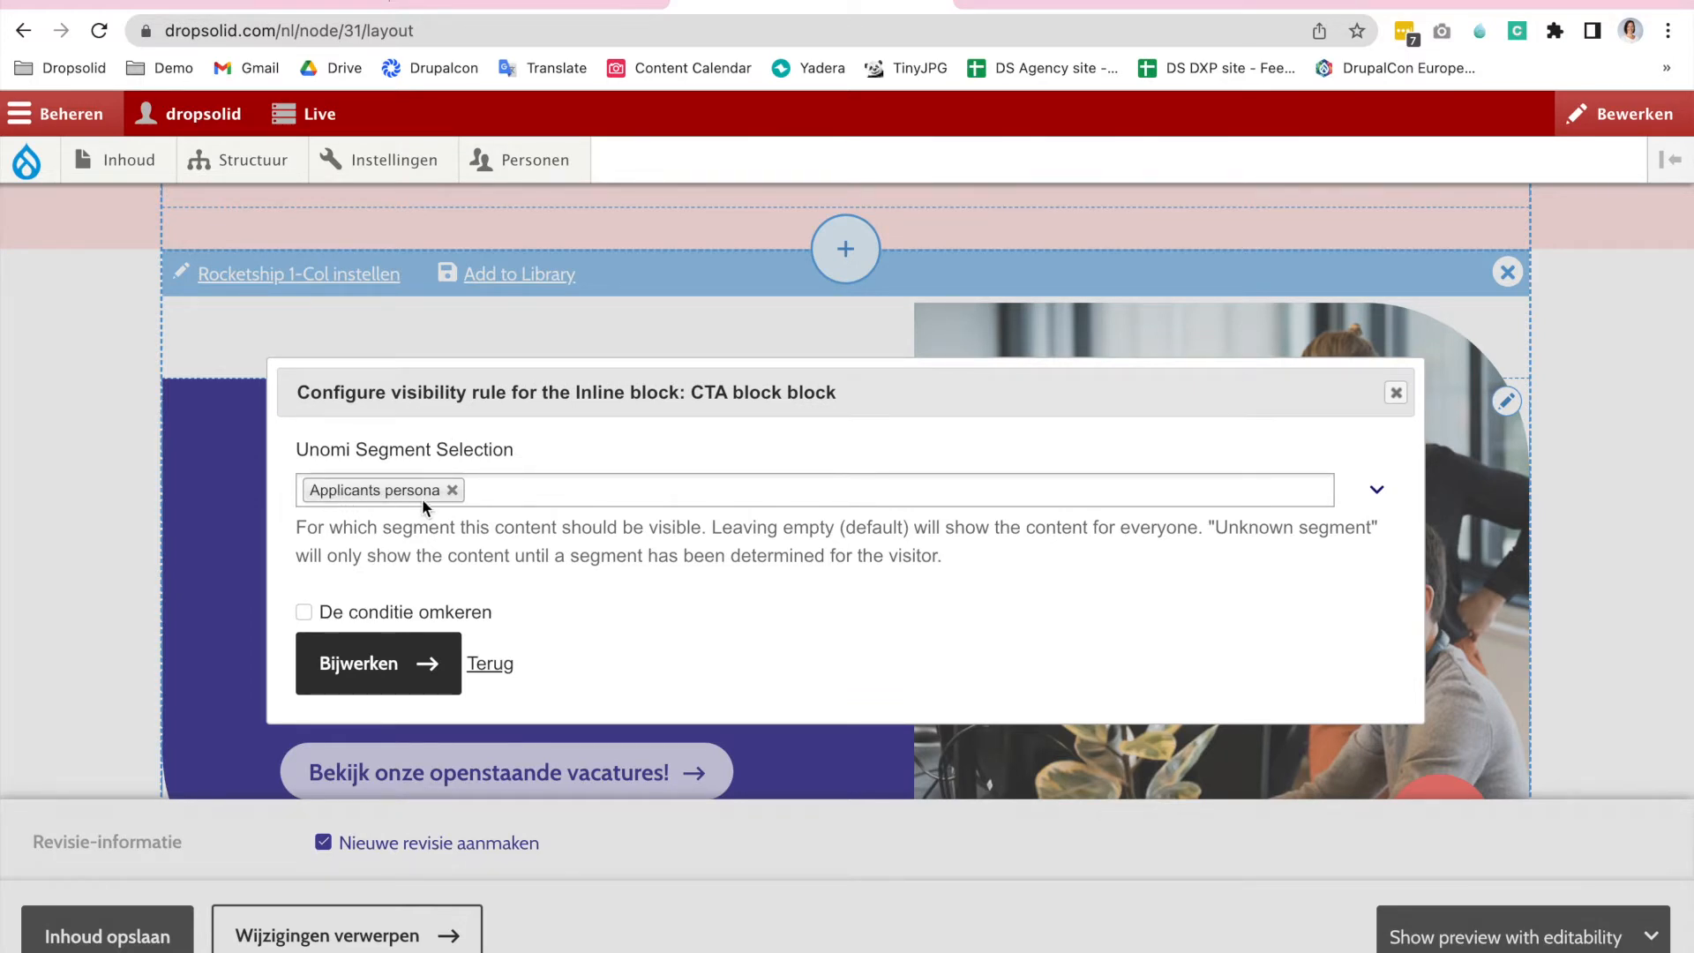
{"action": "left_click", "coordinate": [1397, 392]}
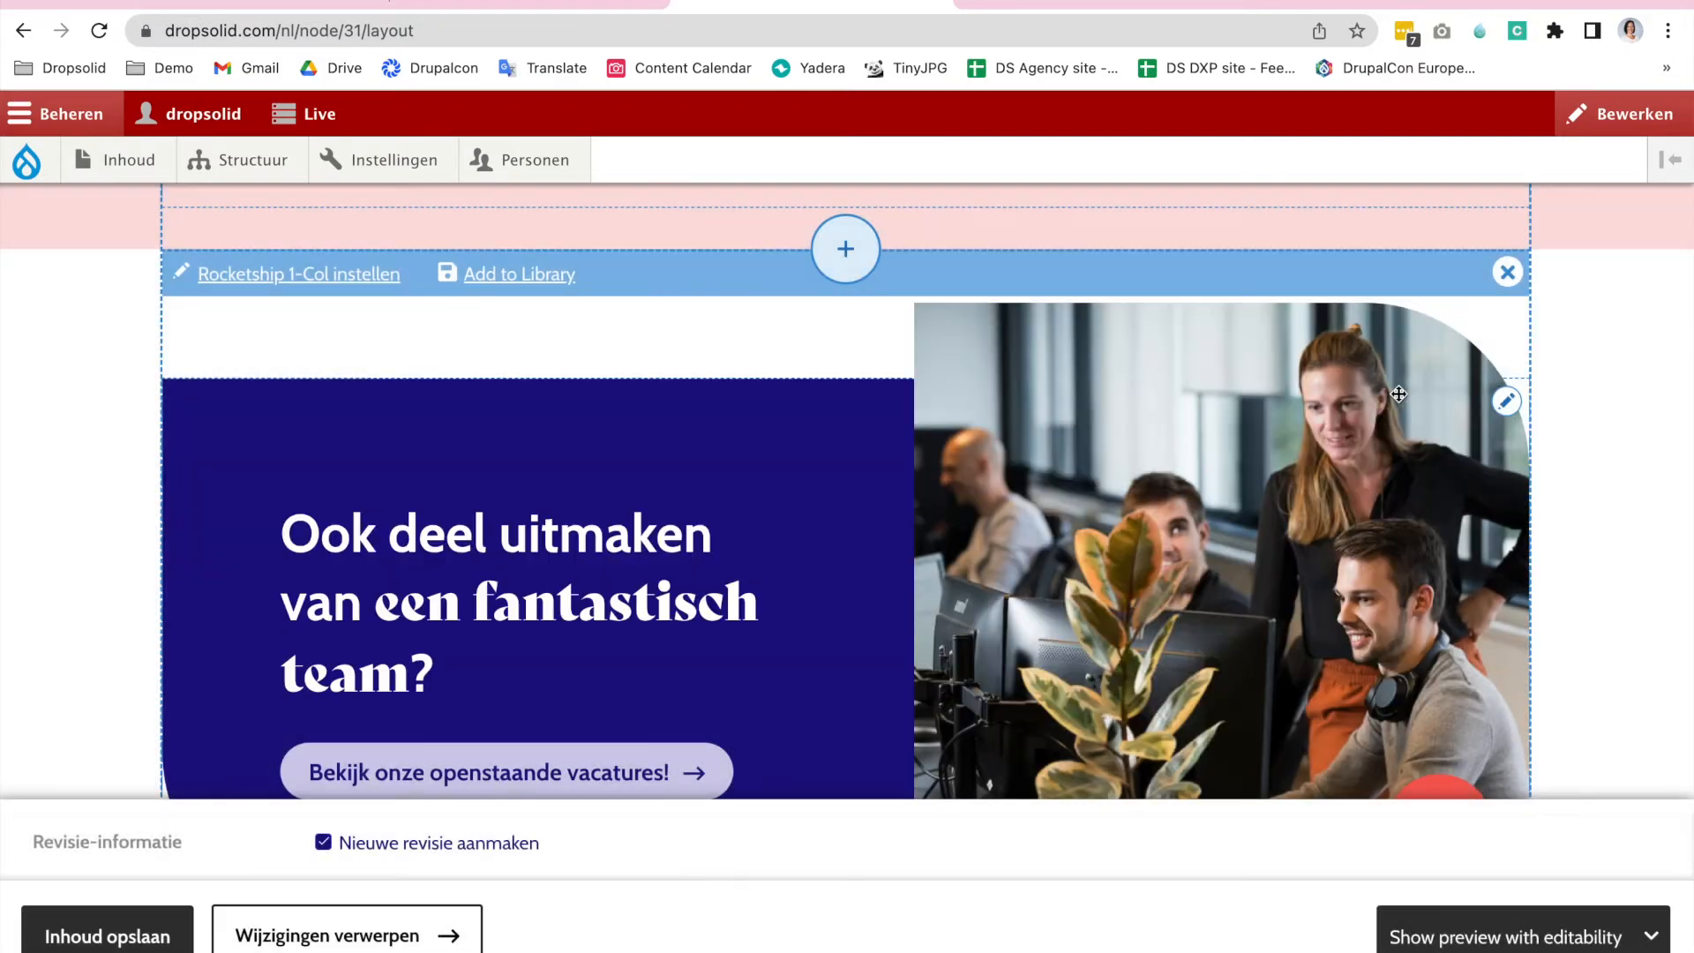
{"action": "scroll", "coordinate": [1431, 414], "scroll_direction": "down", "scroll_amount": 5}
{"action": "scroll", "coordinate": [1431, 414], "scroll_direction": "up", "scroll_amount": 5}
{"action": "scroll", "coordinate": [1191, 397], "scroll_direction": "up", "scroll_amount": 5}
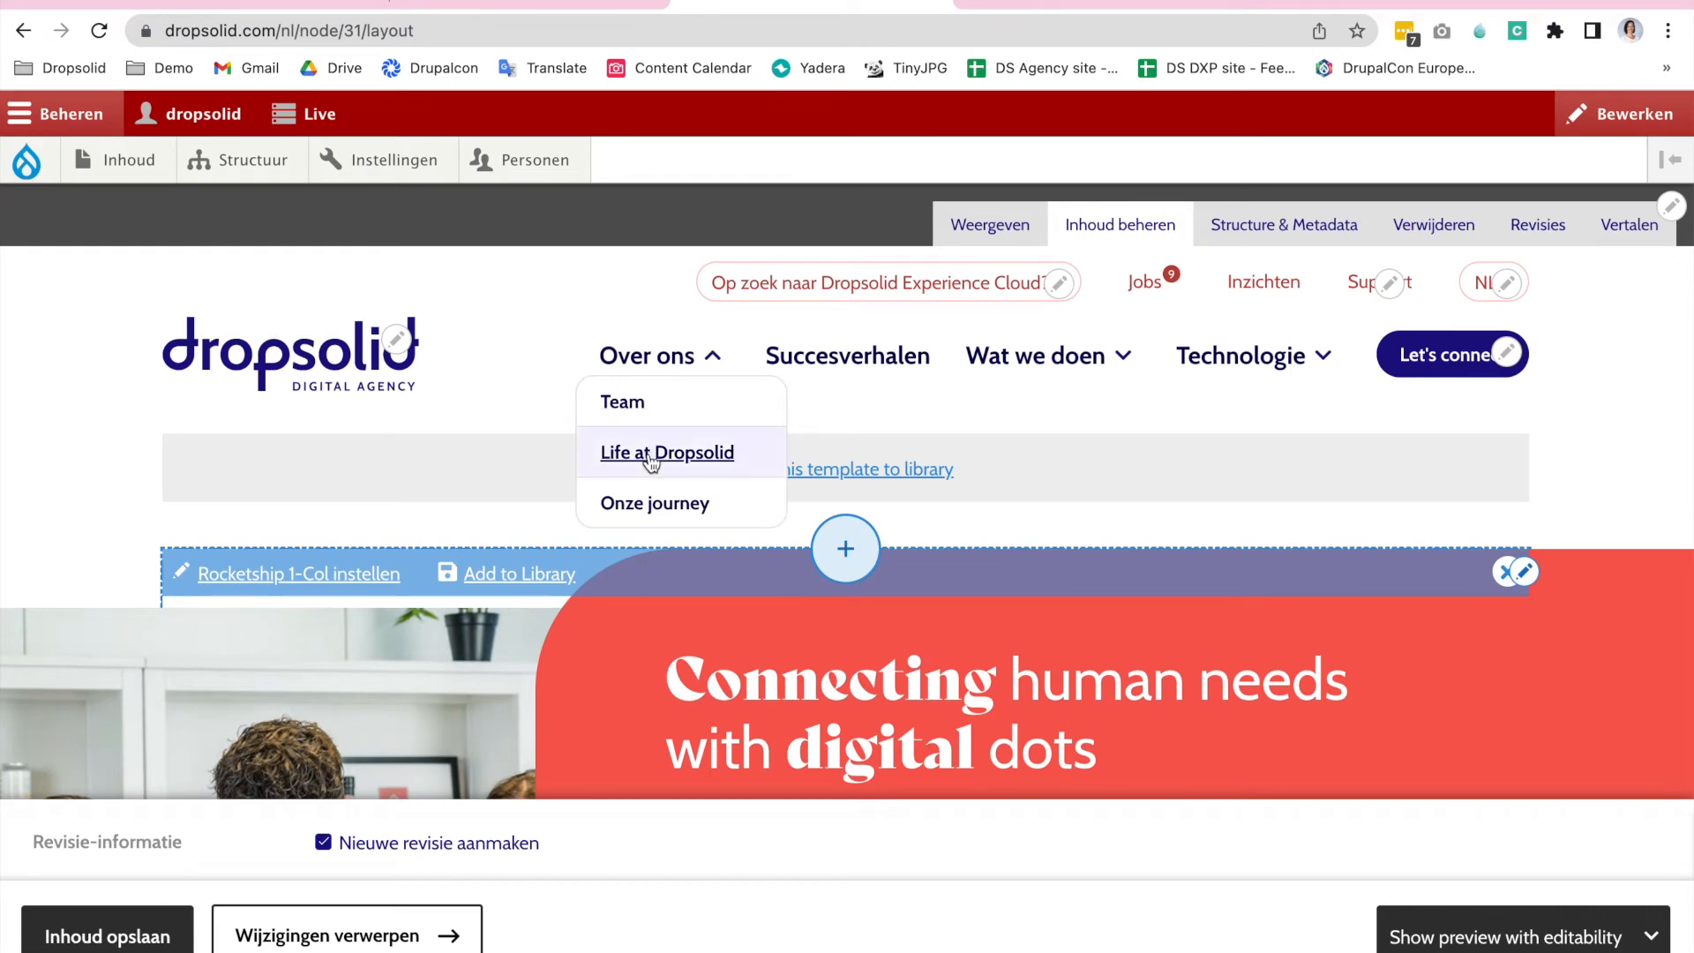
{"action": "left_click", "coordinate": [1263, 283]}
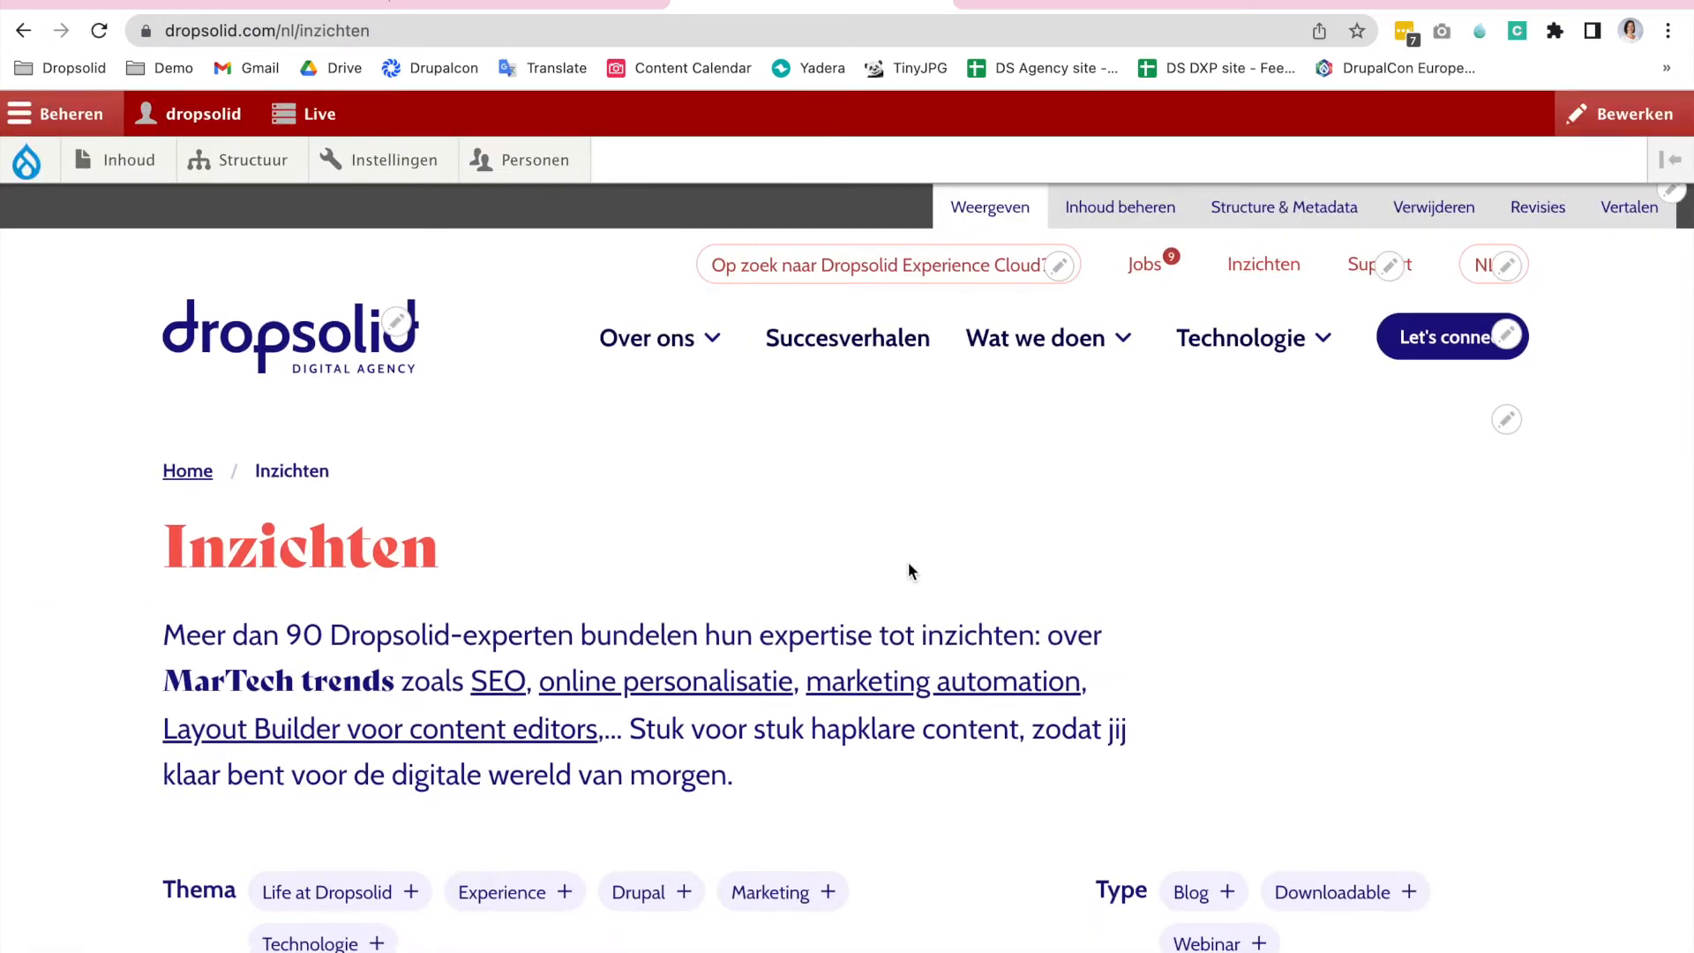
{"action": "left_click", "coordinate": [1120, 225]}
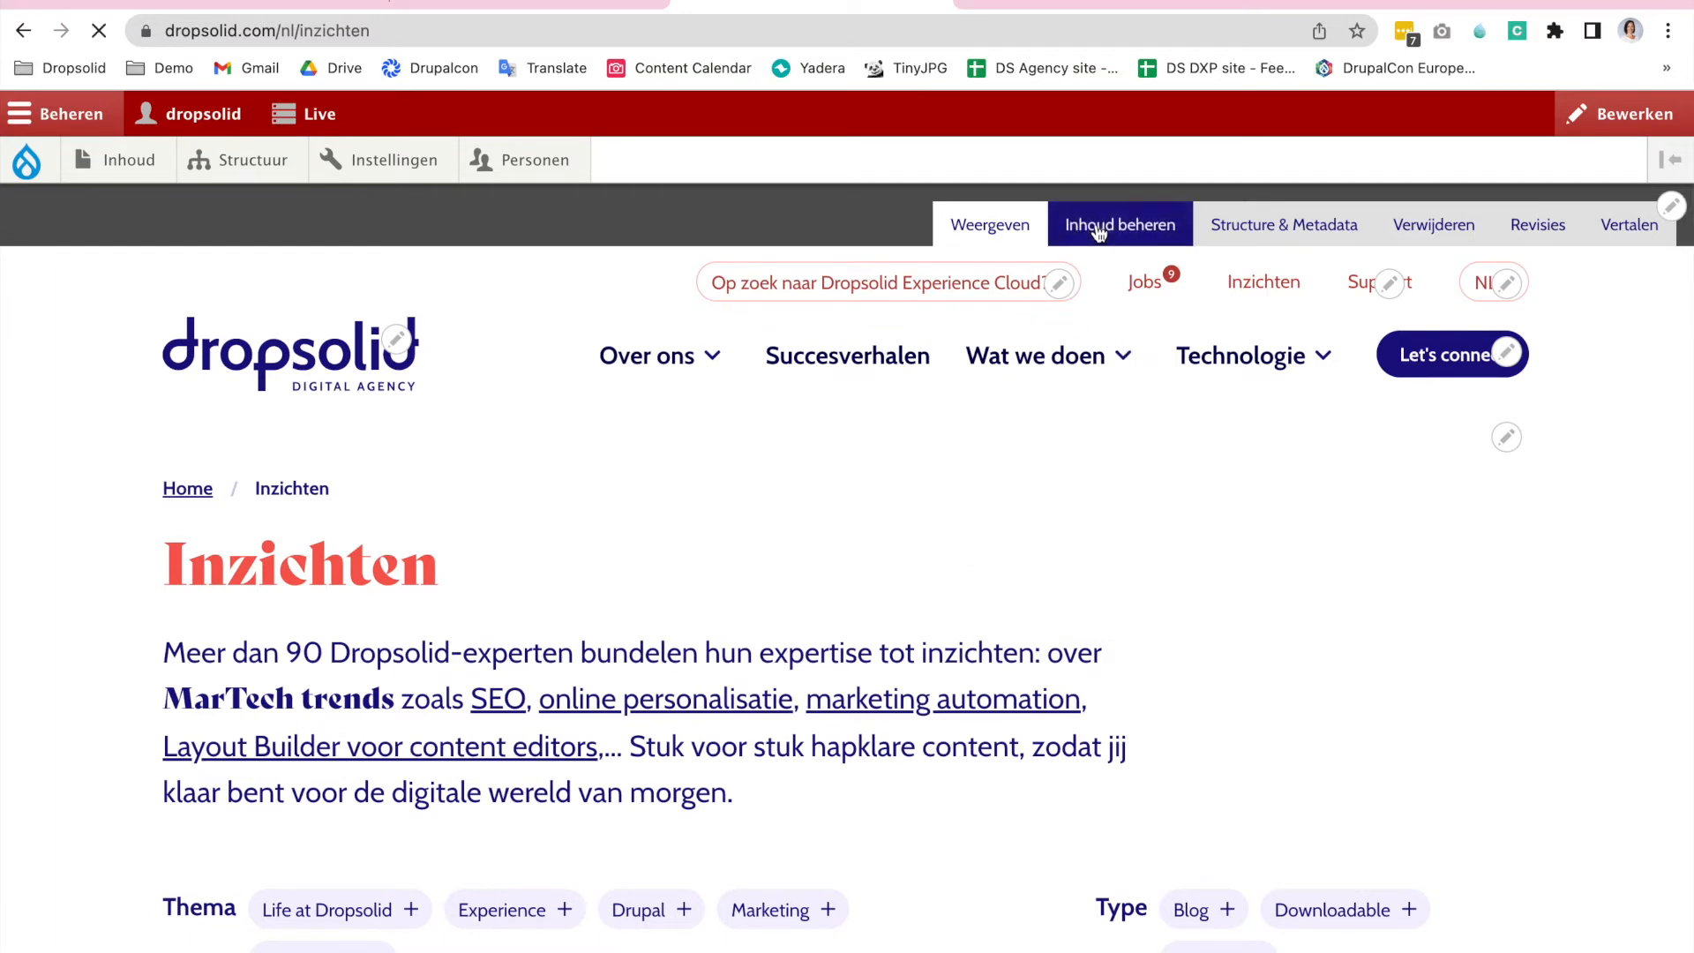
{"action": "scroll", "coordinate": [1028, 553], "scroll_direction": "down", "scroll_amount": 3}
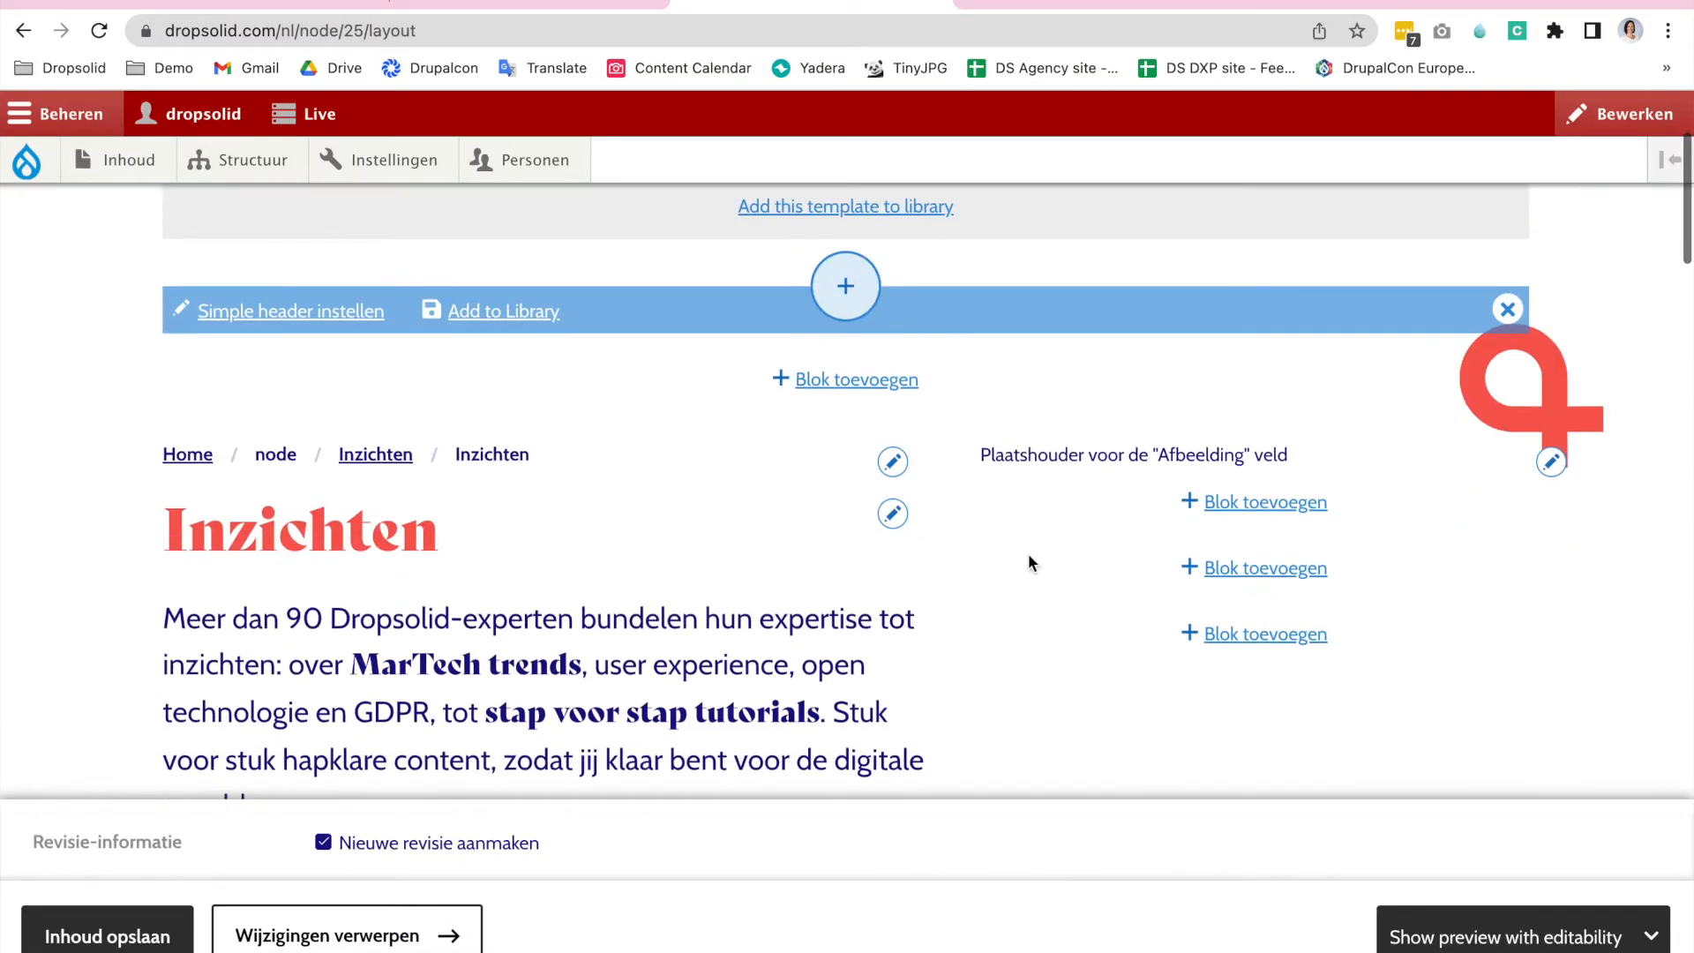
{"action": "scroll", "coordinate": [1029, 554], "scroll_direction": "down", "scroll_amount": 3}
{"action": "scroll", "coordinate": [357, 271], "scroll_direction": "up", "scroll_amount": 3}
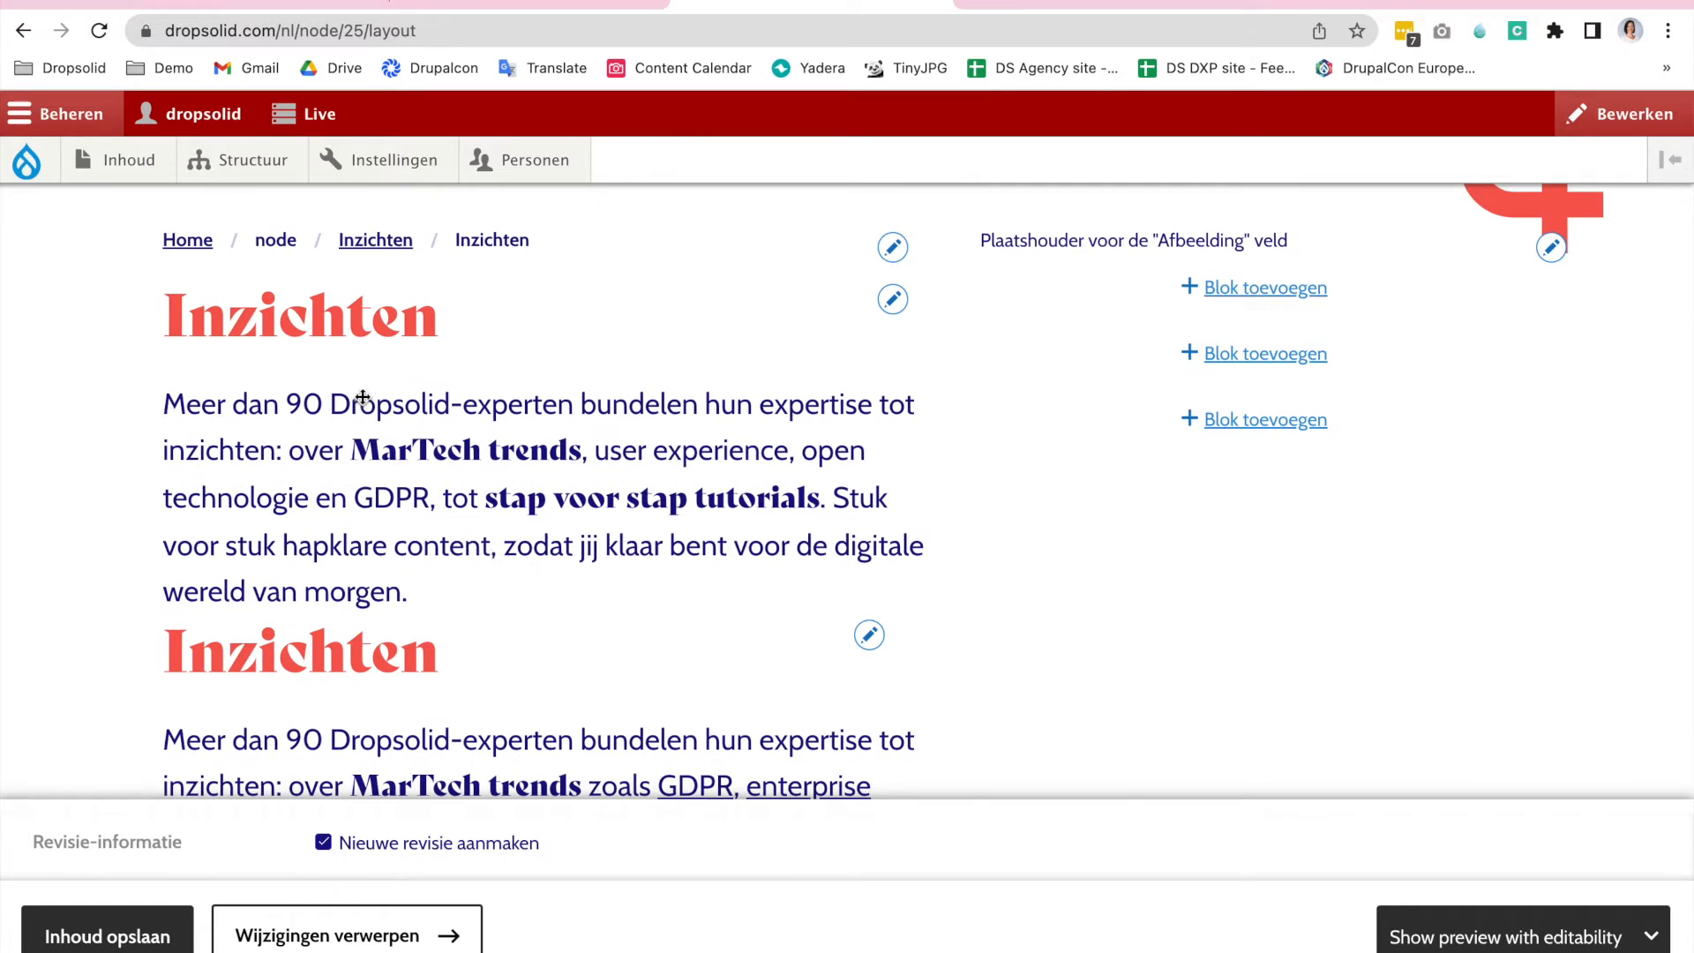
{"action": "scroll", "coordinate": [478, 463], "scroll_direction": "down", "scroll_amount": 3}
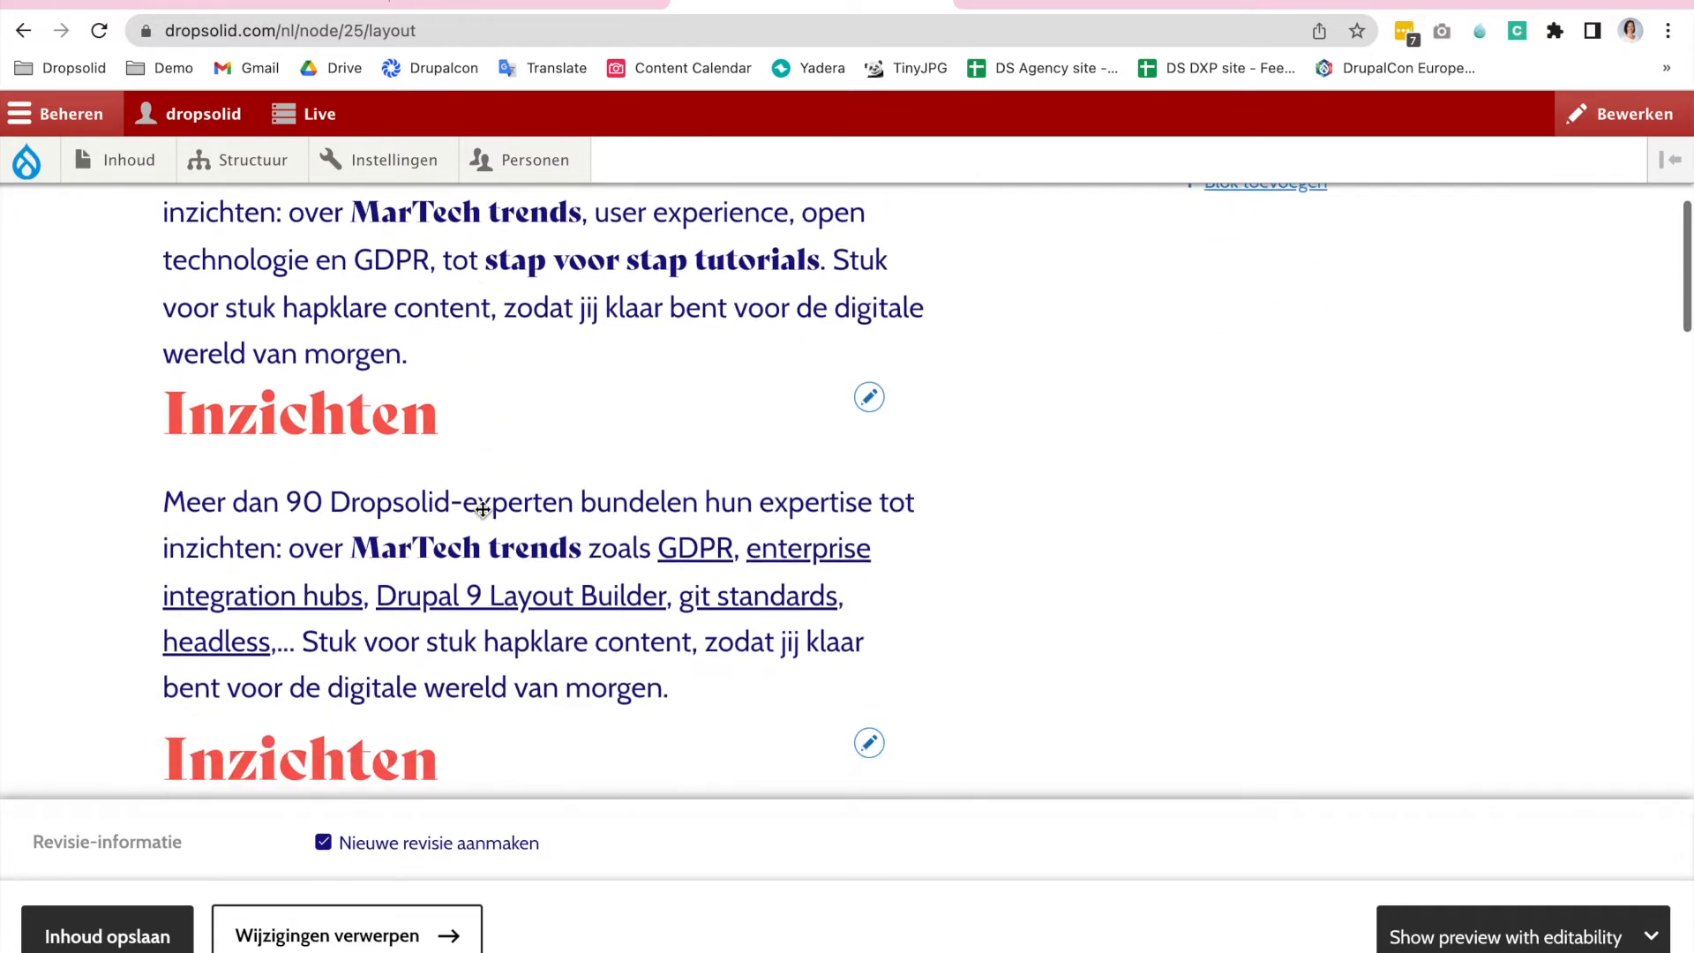
{"action": "scroll", "coordinate": [477, 464], "scroll_direction": "down", "scroll_amount": 1}
{"action": "scroll", "coordinate": [469, 537], "scroll_direction": "down", "scroll_amount": 3}
{"action": "scroll", "coordinate": [529, 530], "scroll_direction": "down", "scroll_amount": 1}
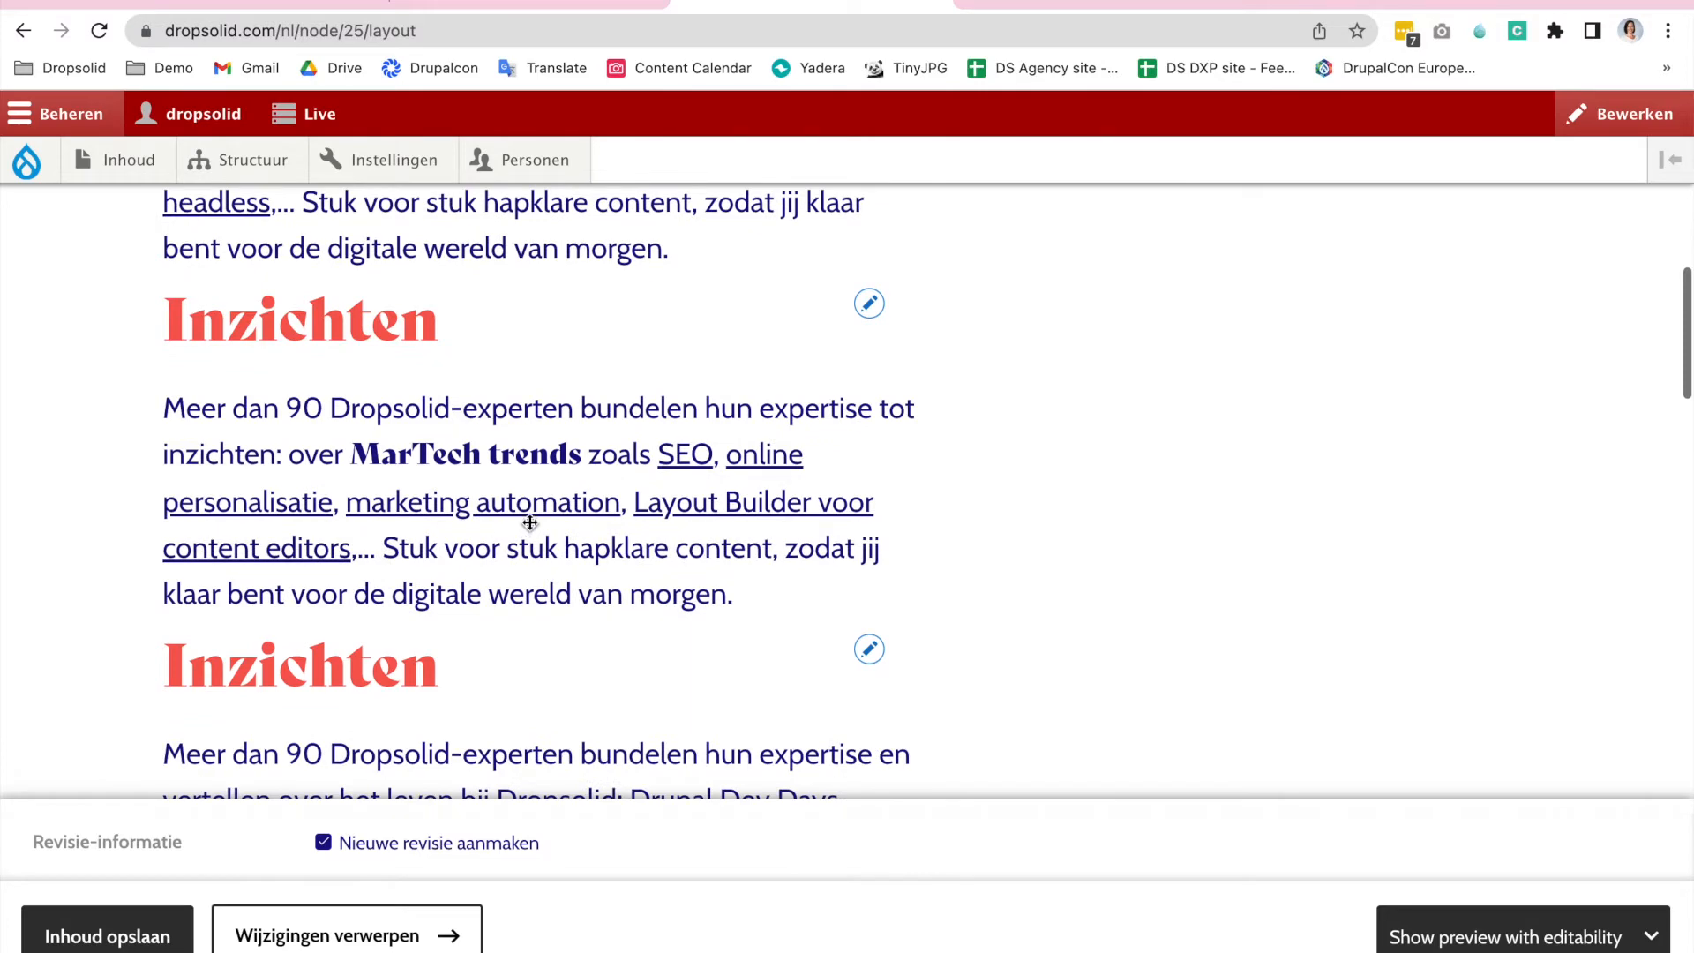
{"action": "scroll", "coordinate": [662, 554], "scroll_direction": "up", "scroll_amount": 2}
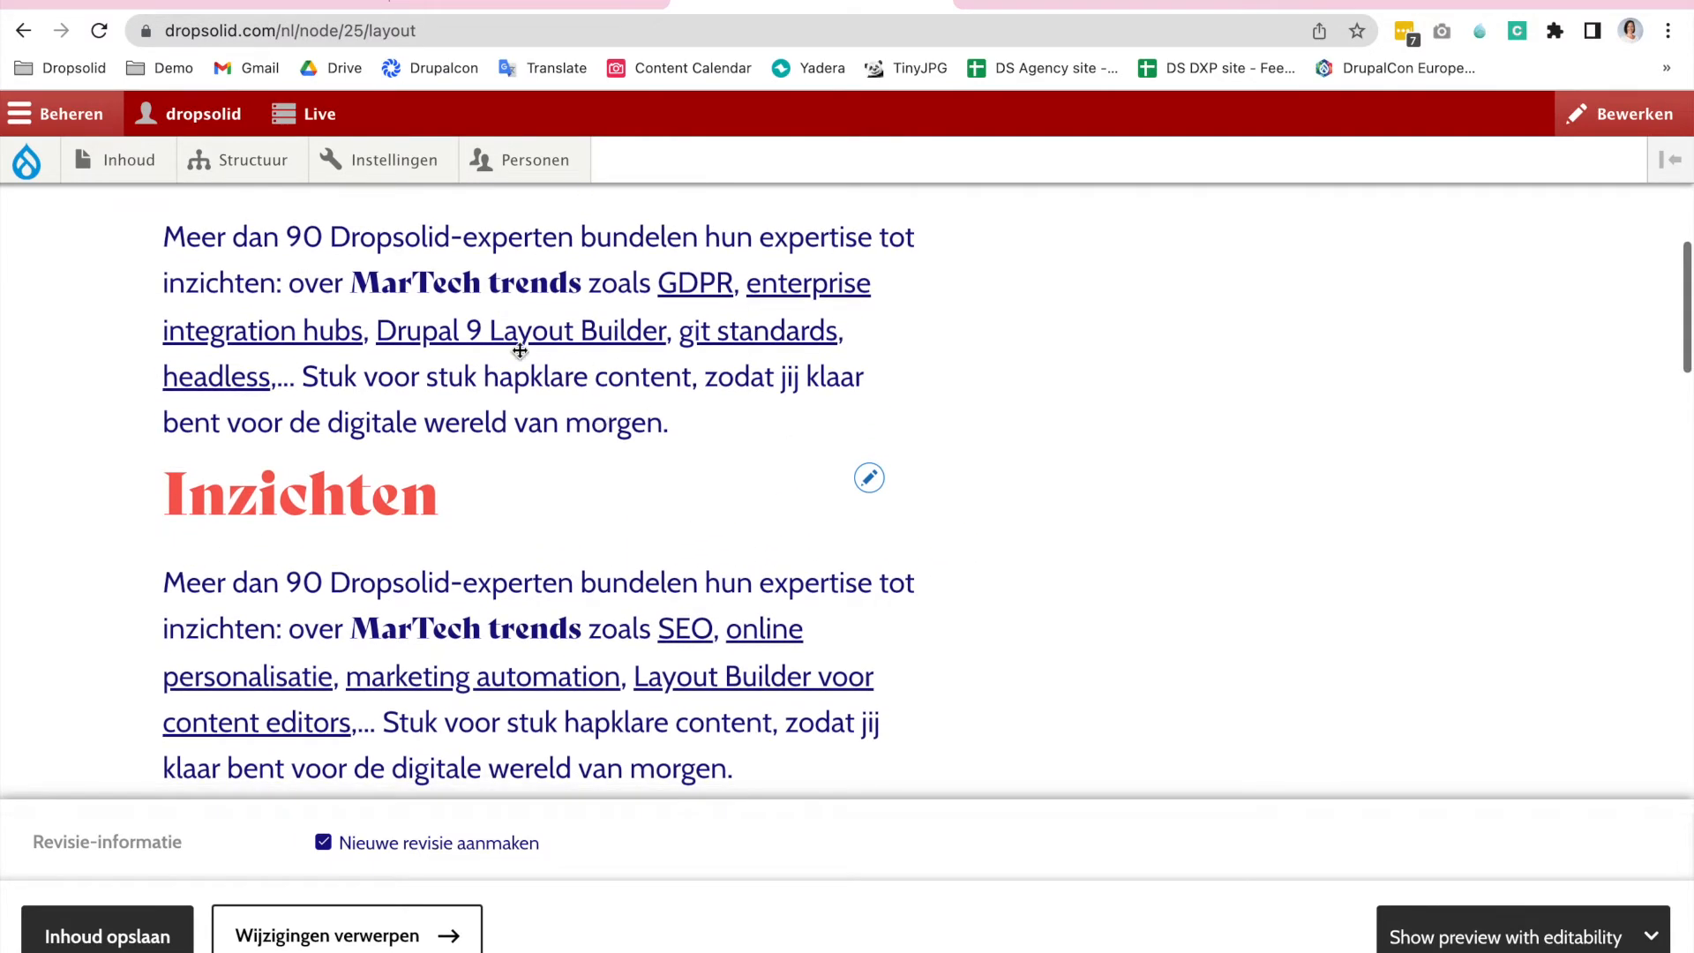
{"action": "scroll", "coordinate": [517, 352], "scroll_direction": "down", "scroll_amount": 2}
{"action": "scroll", "coordinate": [688, 471], "scroll_direction": "down", "scroll_amount": 2}
{"action": "scroll", "coordinate": [687, 471], "scroll_direction": "down", "scroll_amount": 2}
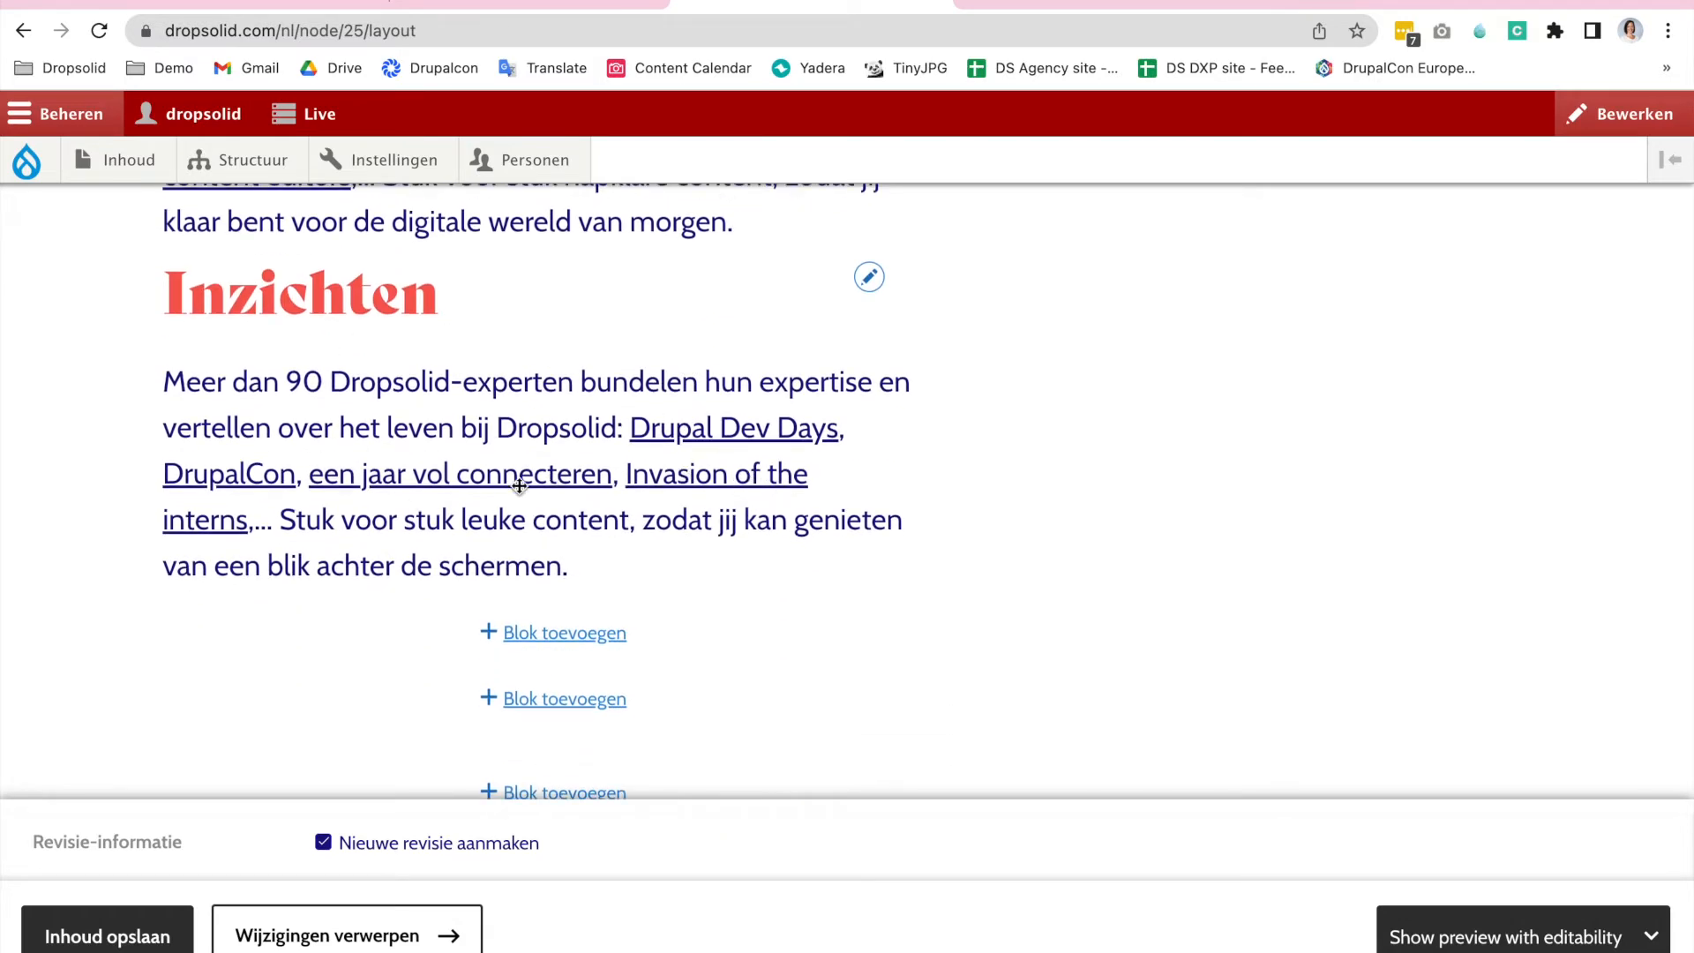
{"action": "left_click", "coordinate": [874, 283]}
{"action": "left_click", "coordinate": [848, 397]}
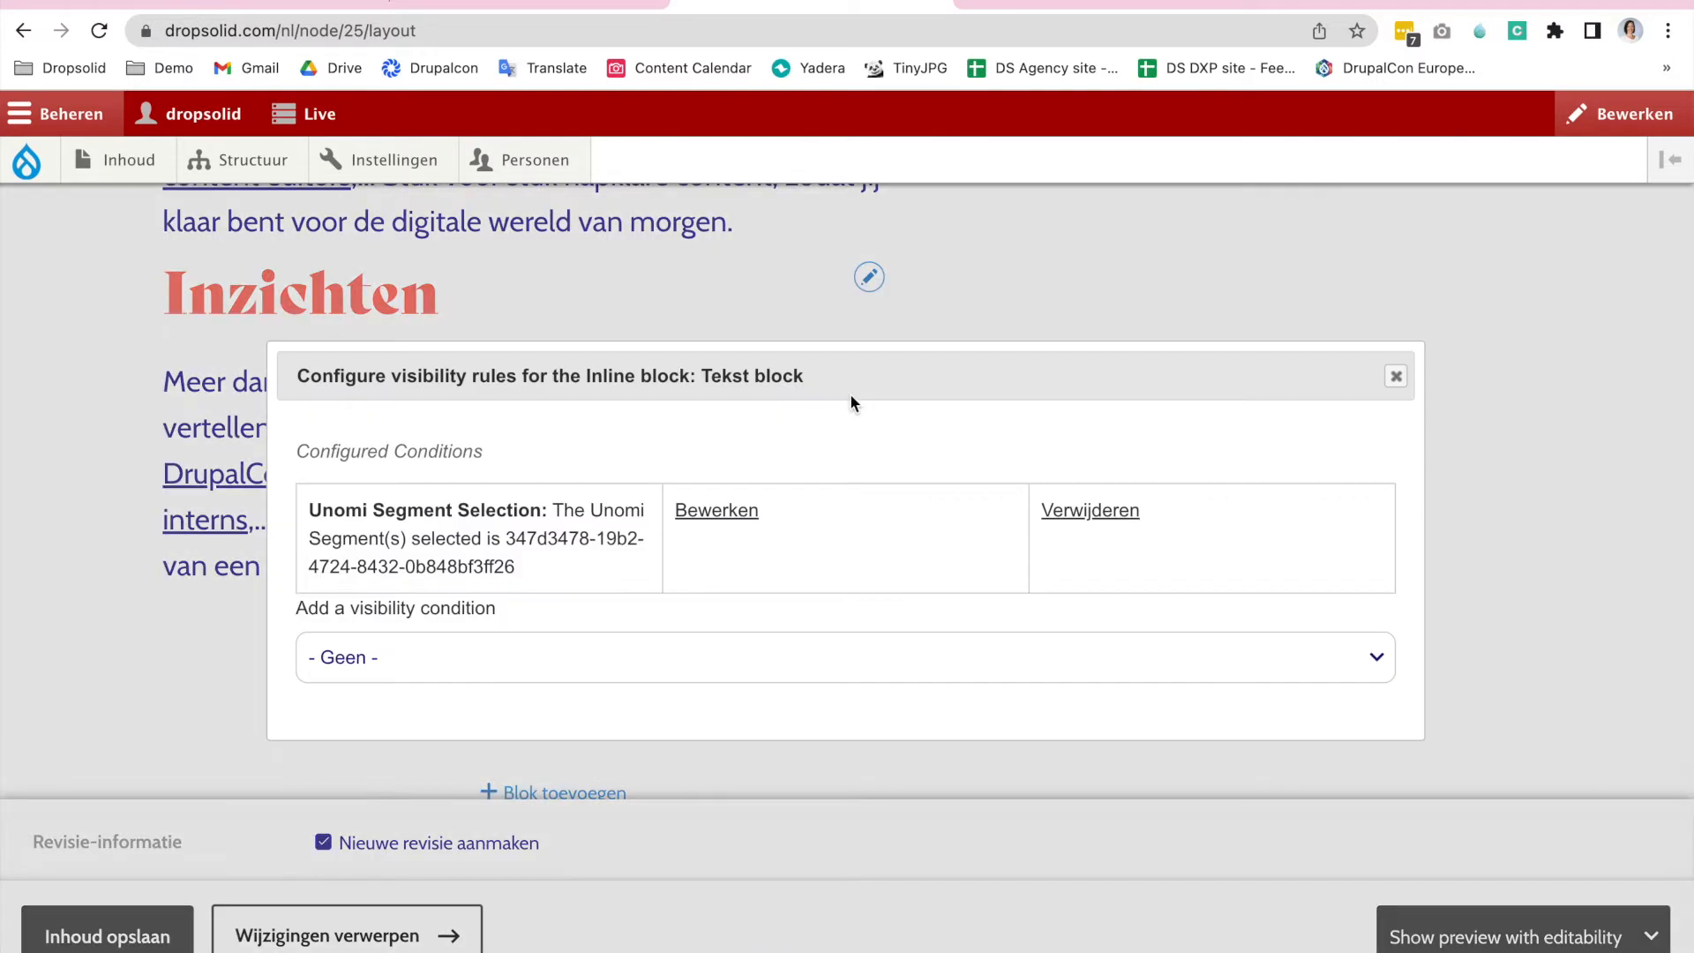
{"action": "left_click", "coordinate": [729, 516]}
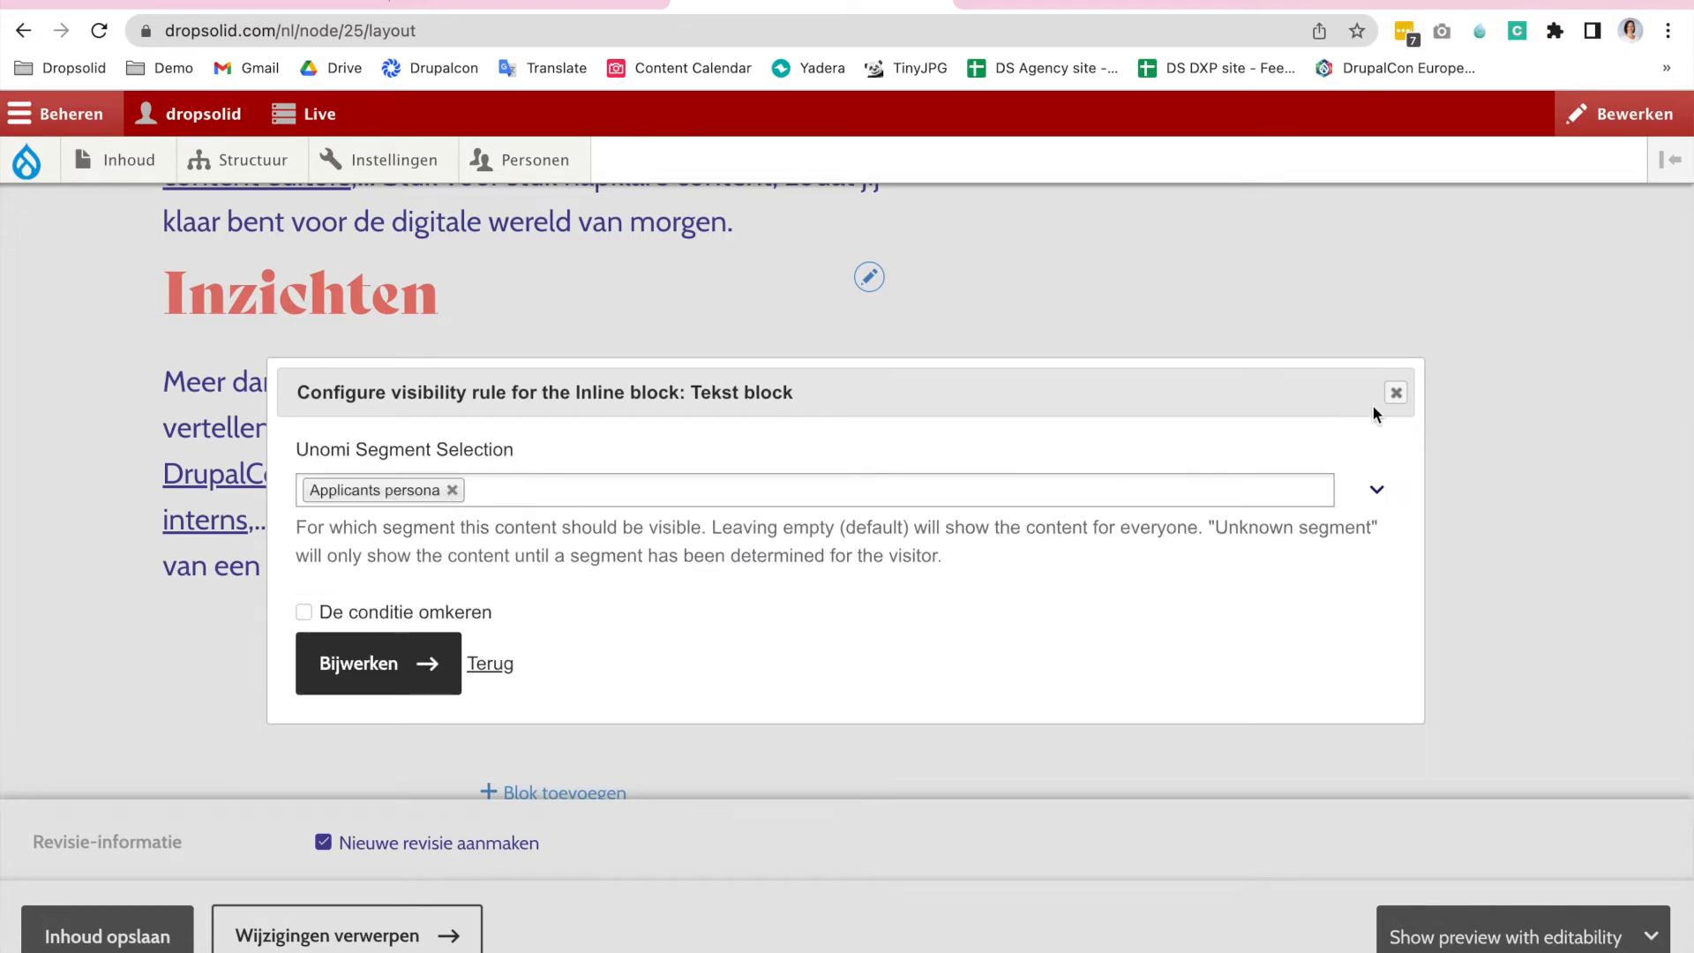
{"action": "left_click", "coordinate": [1395, 392]}
{"action": "scroll", "coordinate": [746, 368], "scroll_direction": "up", "scroll_amount": 8}
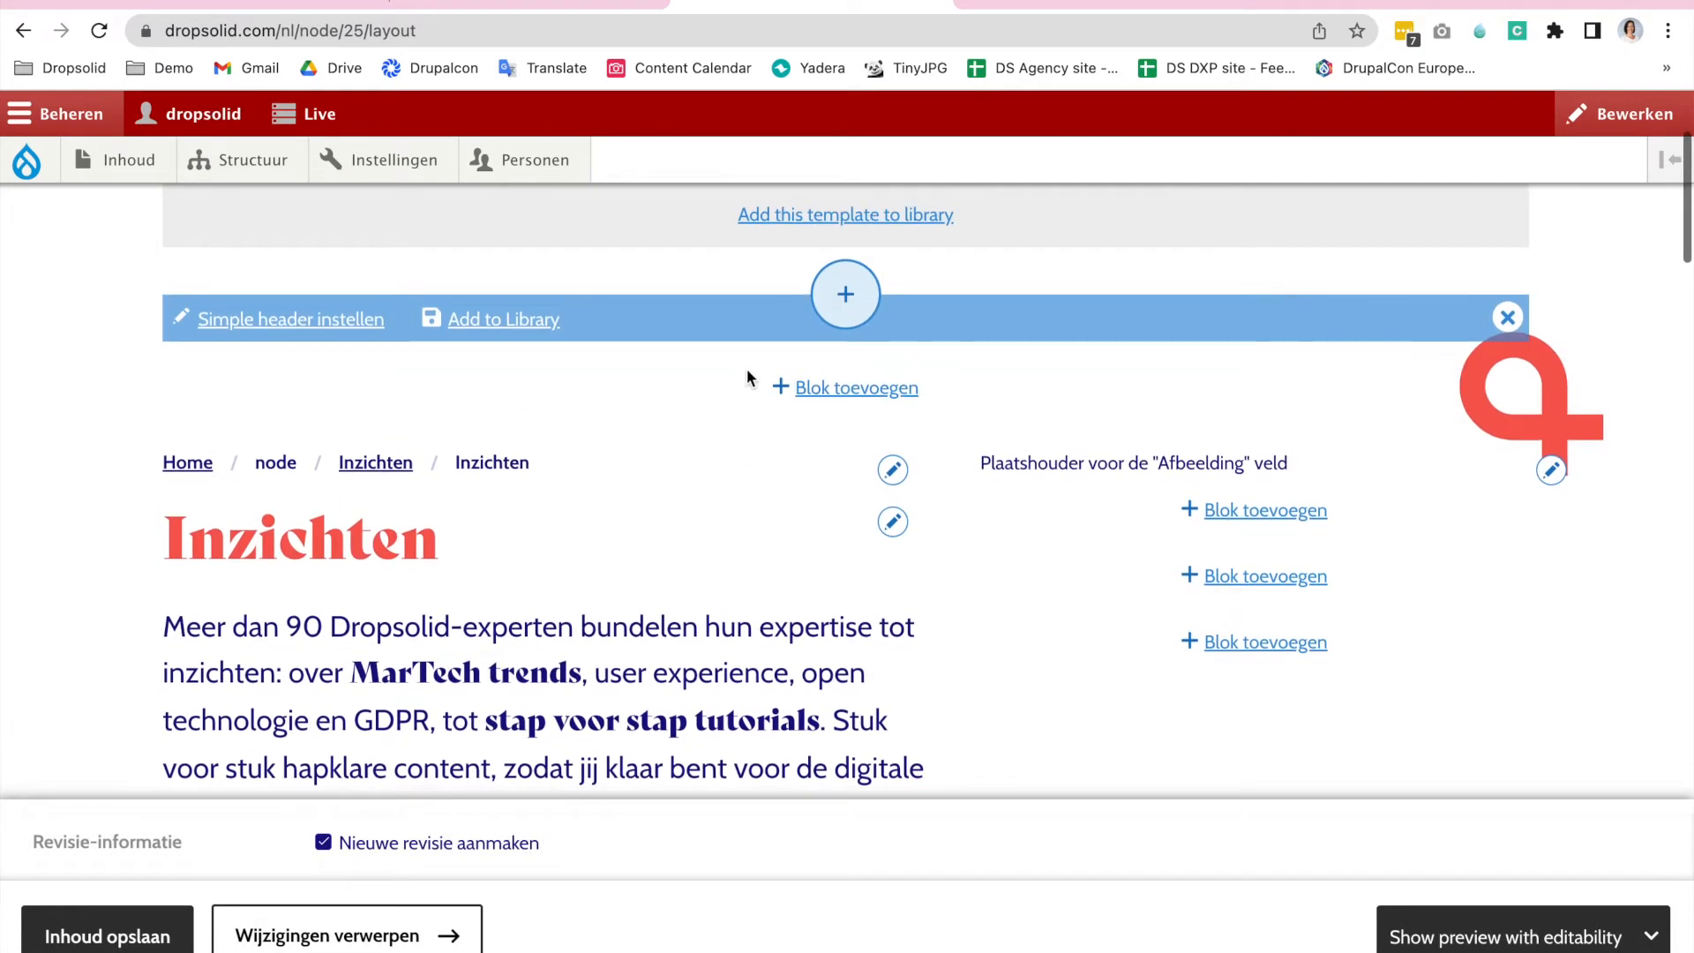
{"action": "left_click", "coordinate": [892, 522]}
{"action": "left_click", "coordinate": [867, 643]}
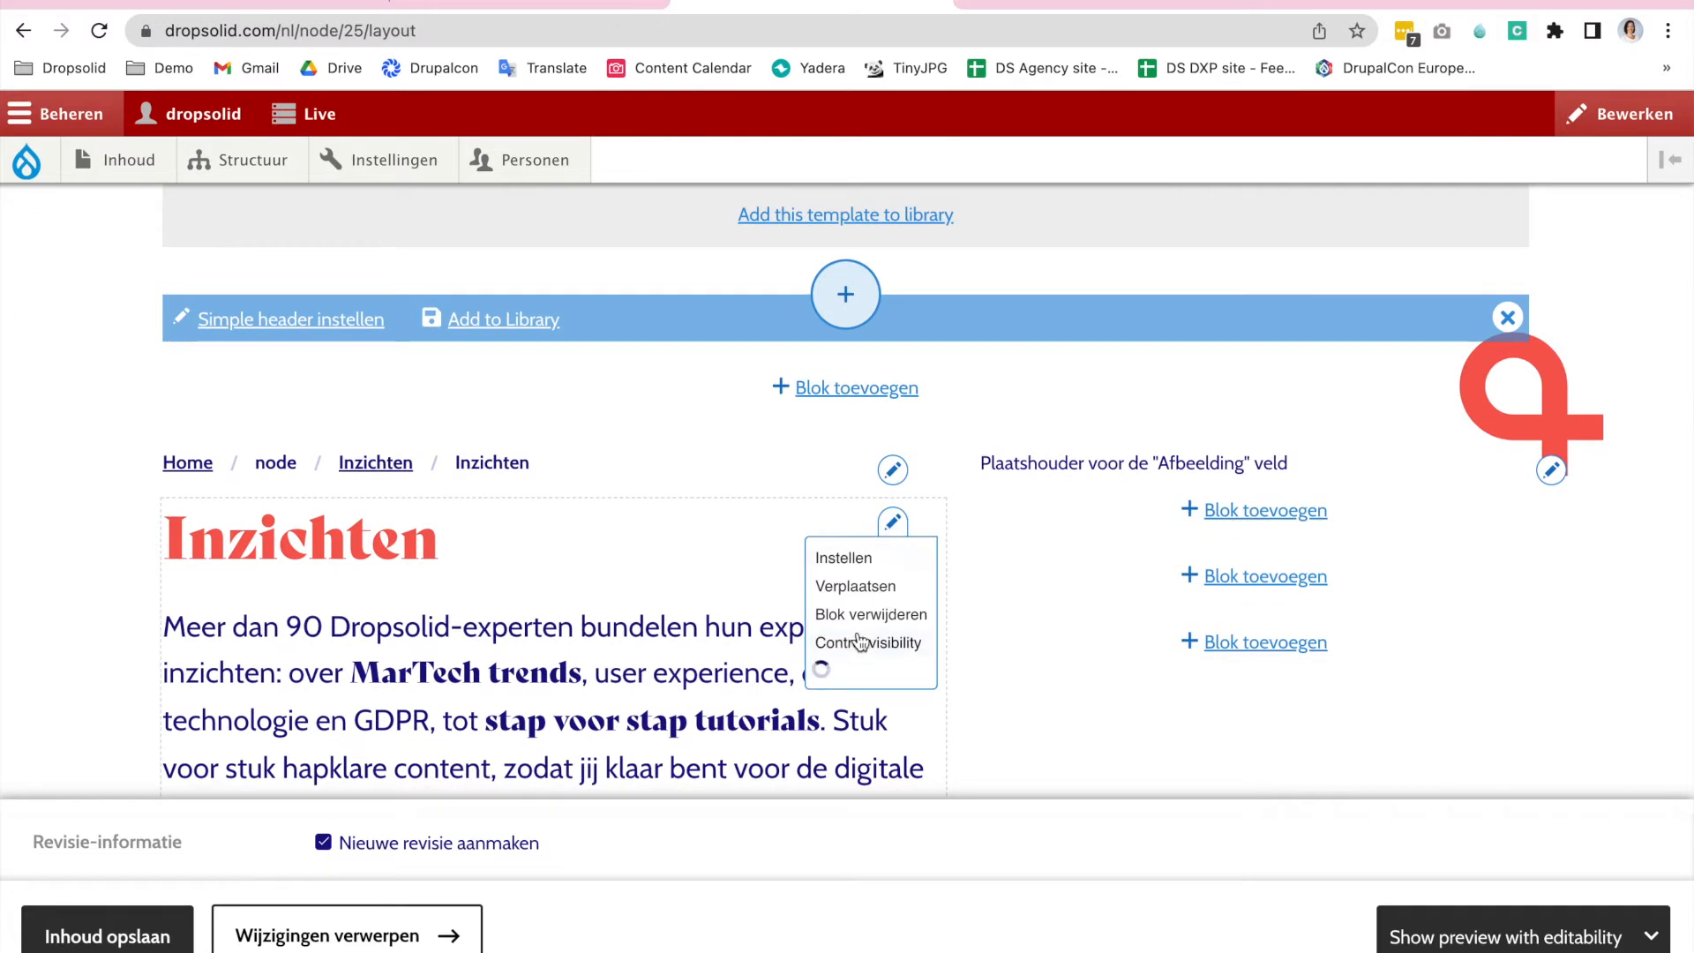
{"action": "left_click", "coordinate": [716, 472]}
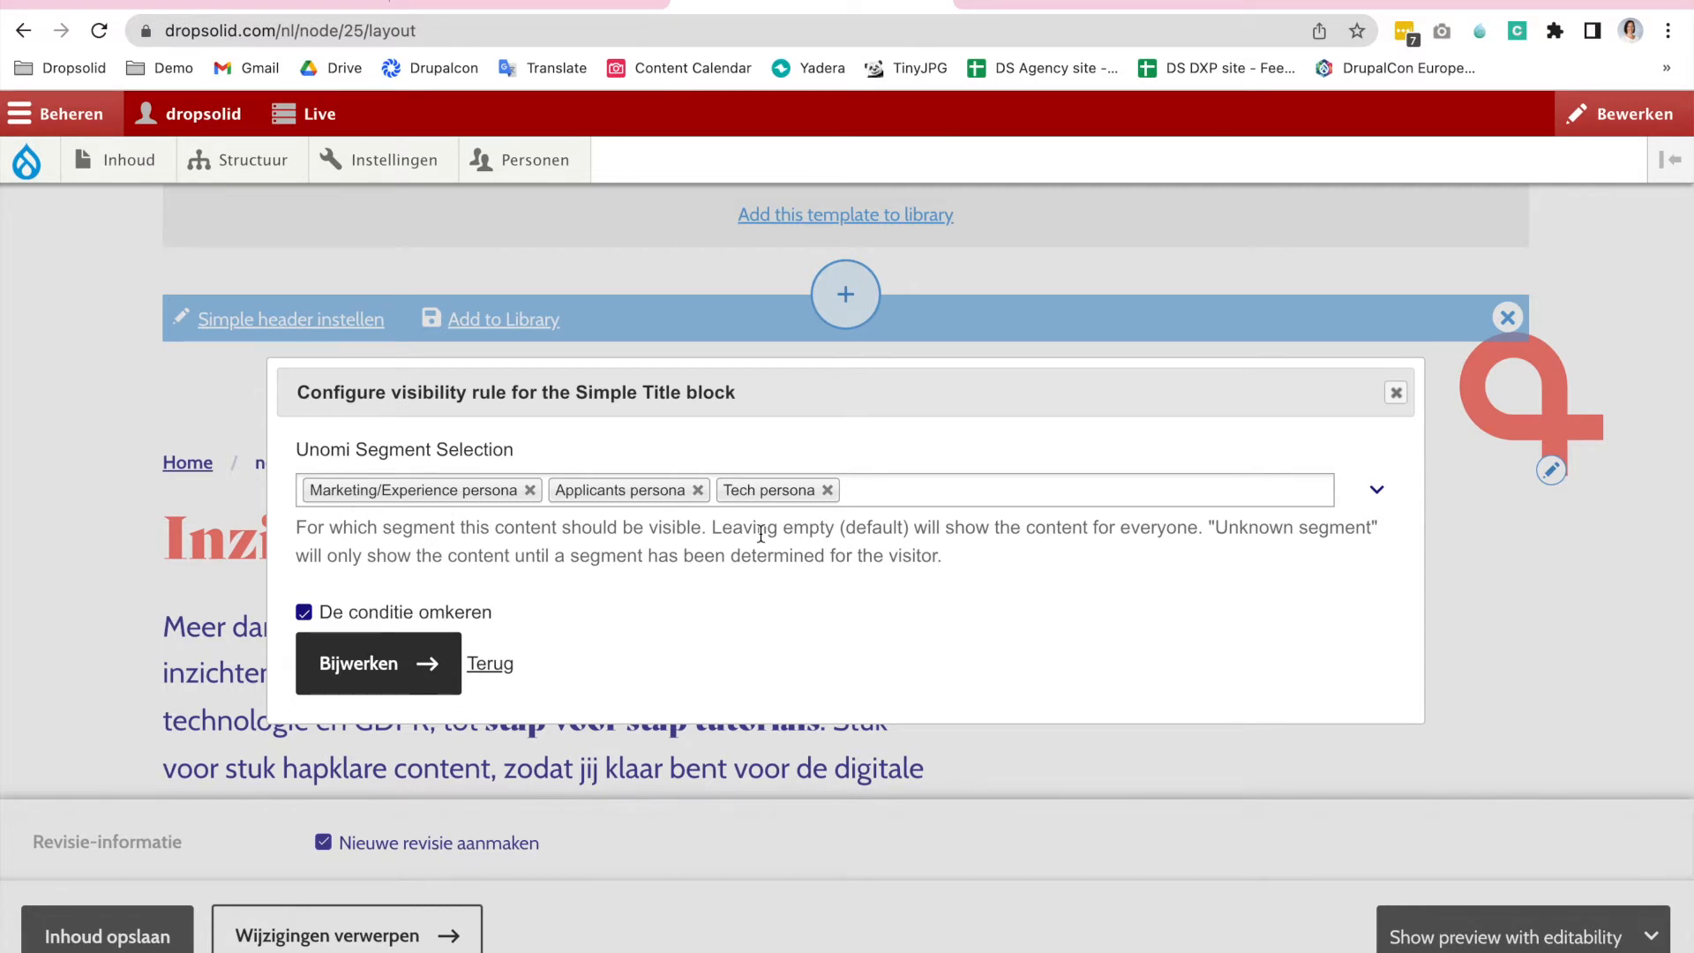
{"action": "left_click", "coordinate": [1397, 393]}
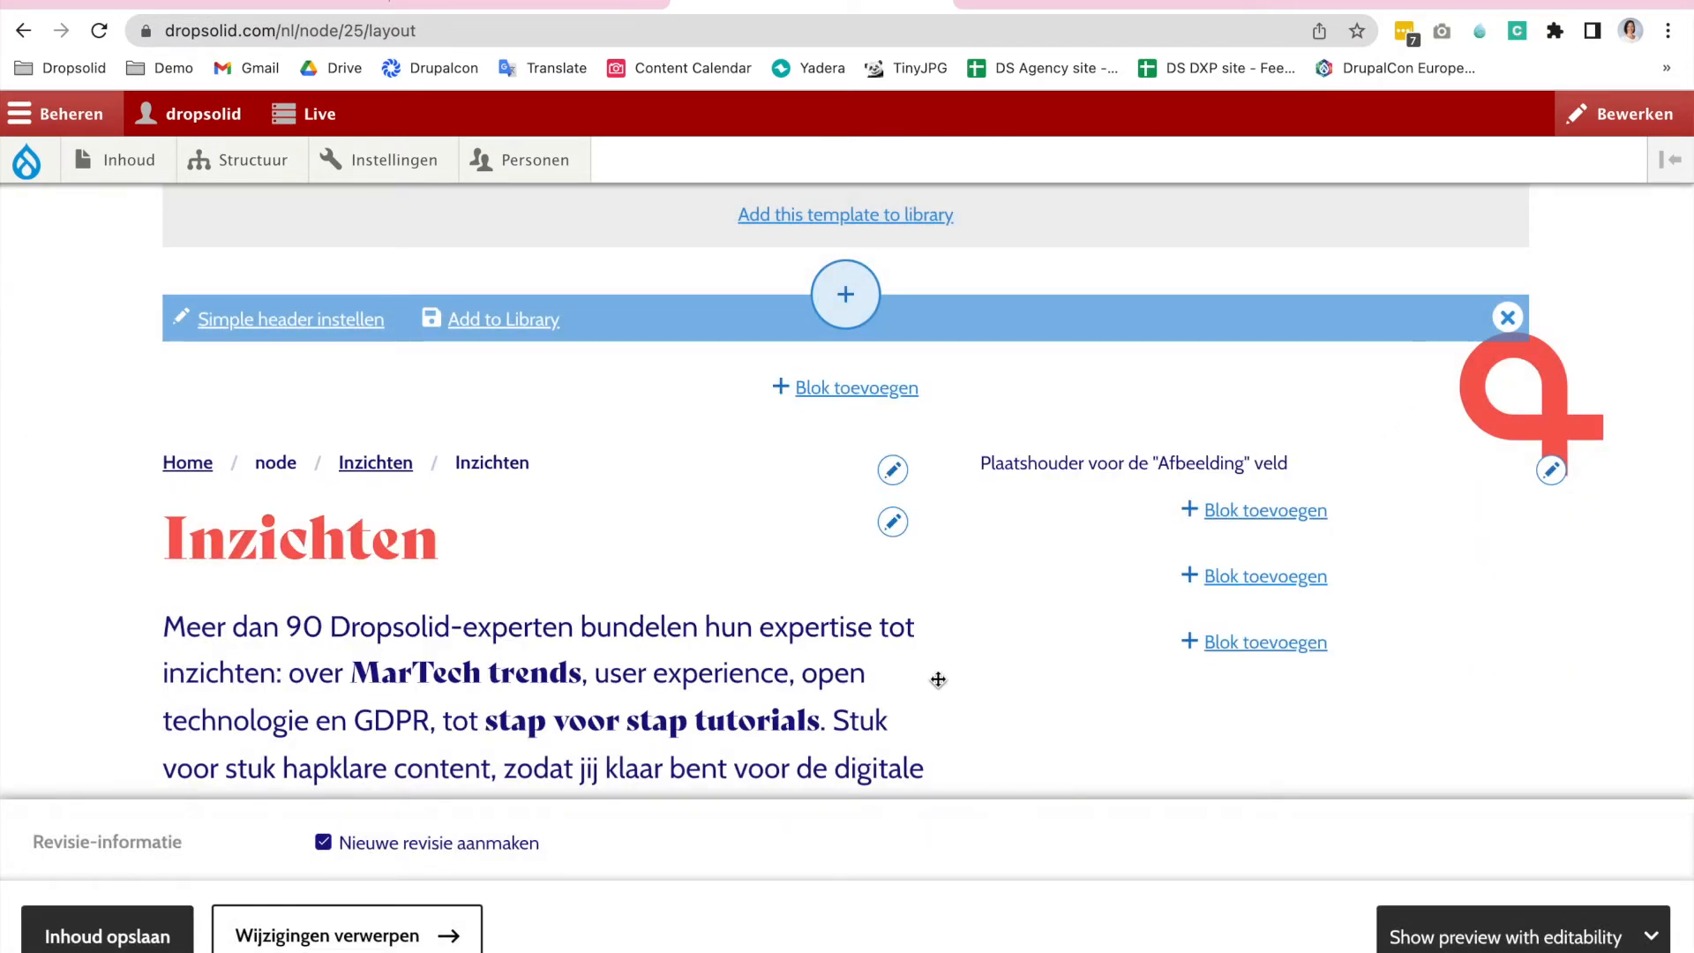
{"action": "scroll", "coordinate": [939, 678], "scroll_direction": "down", "scroll_amount": 2}
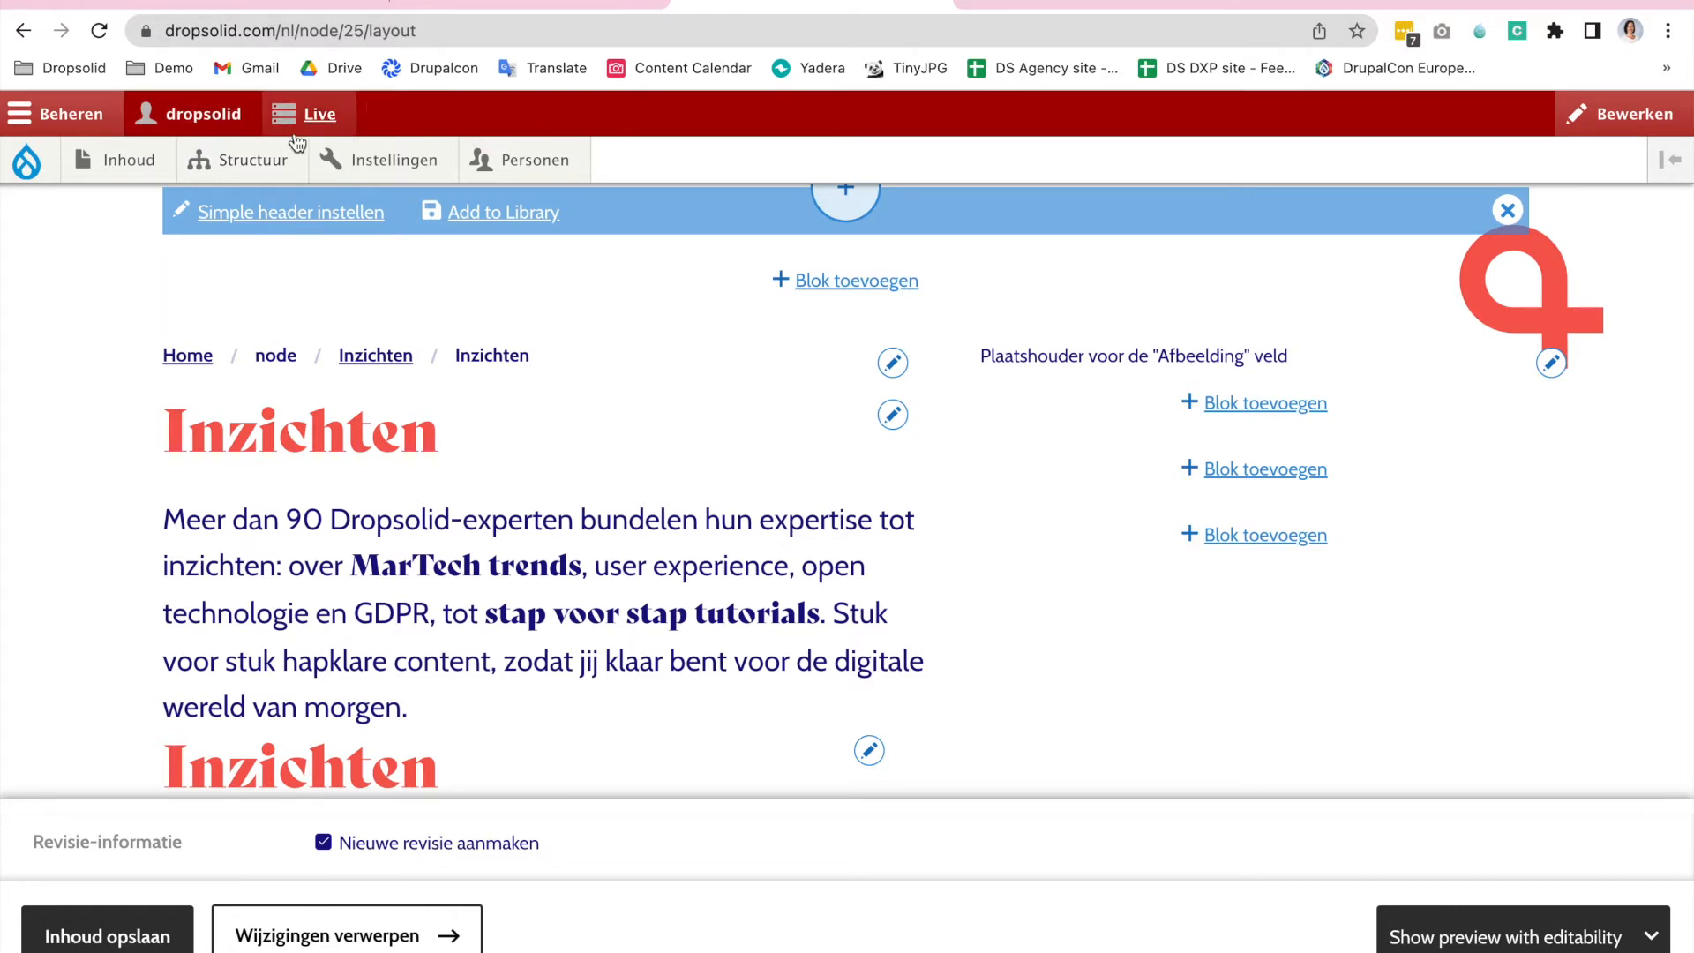
Log out of Drupal via the dropsolid user menu's Uitloggen.
{"action": "left_click", "coordinate": [72, 115]}
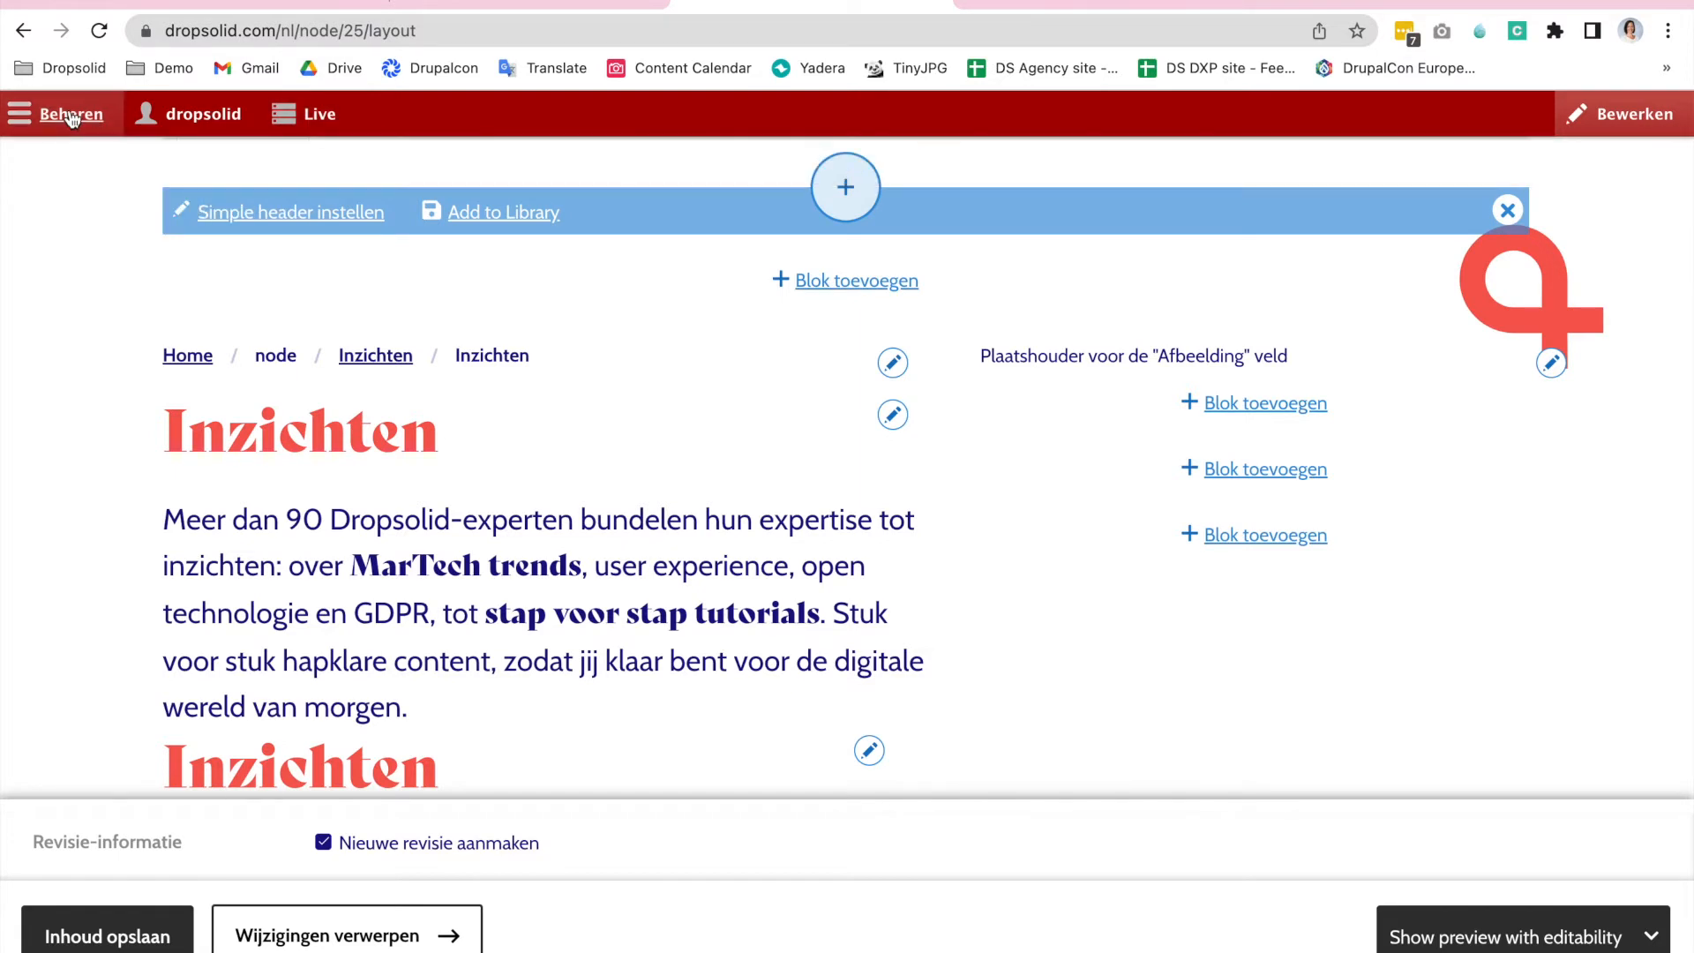
{"action": "left_click", "coordinate": [203, 114]}
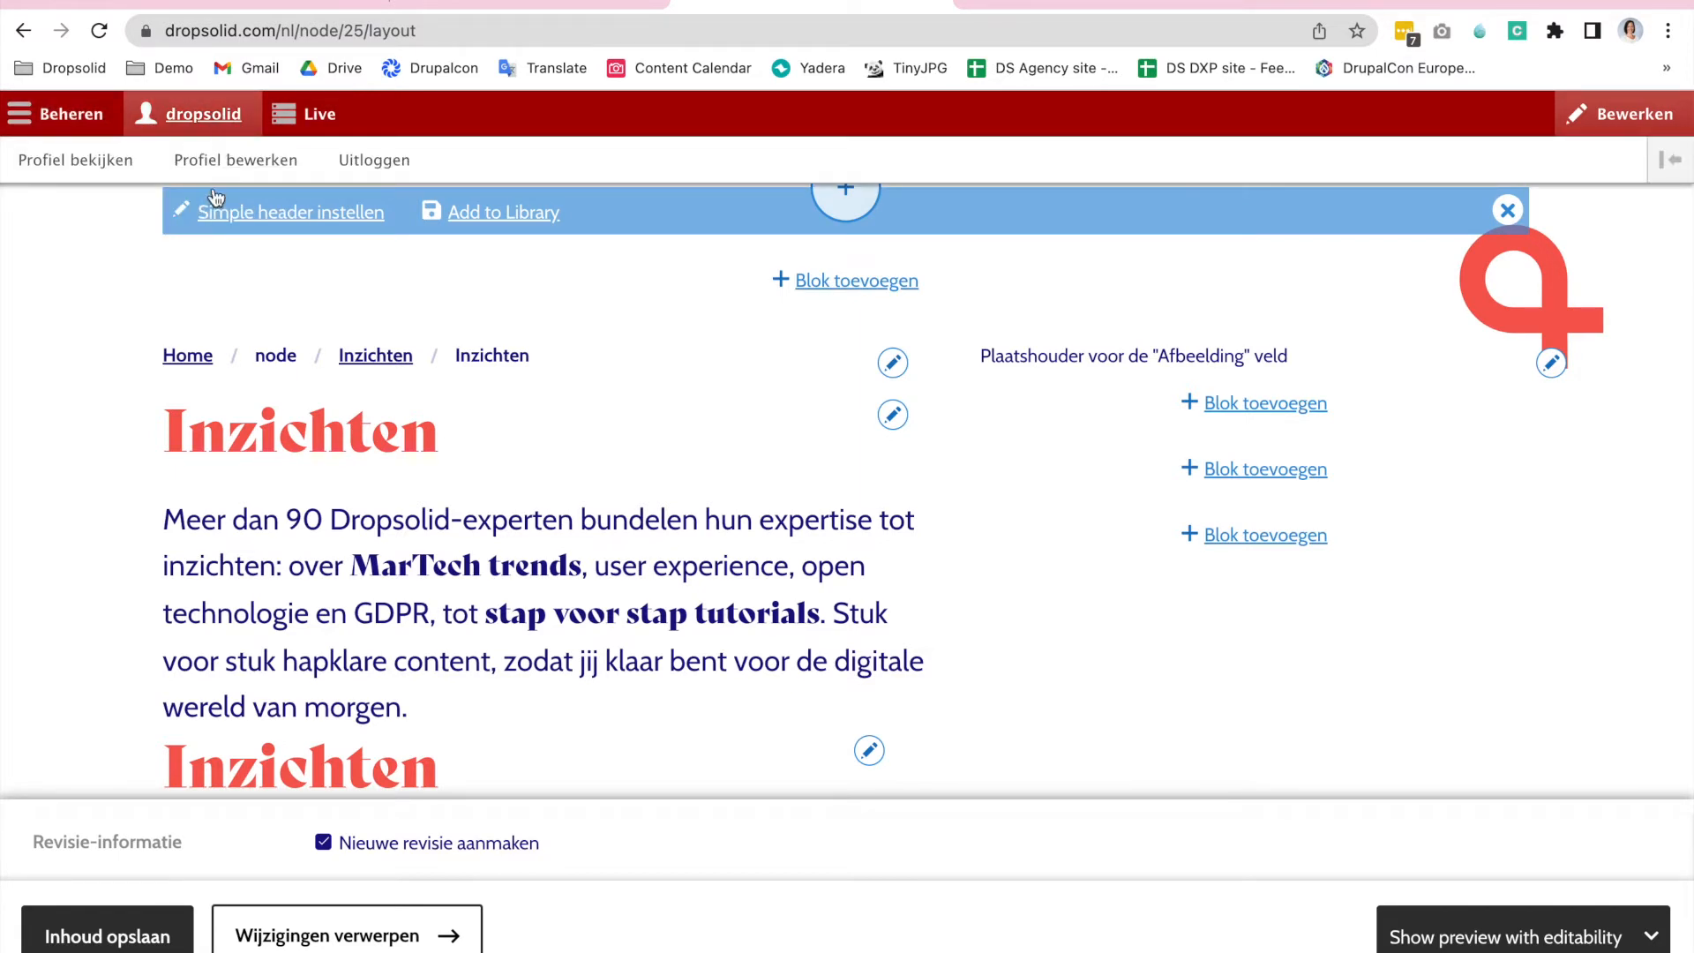
{"action": "left_click", "coordinate": [368, 159]}
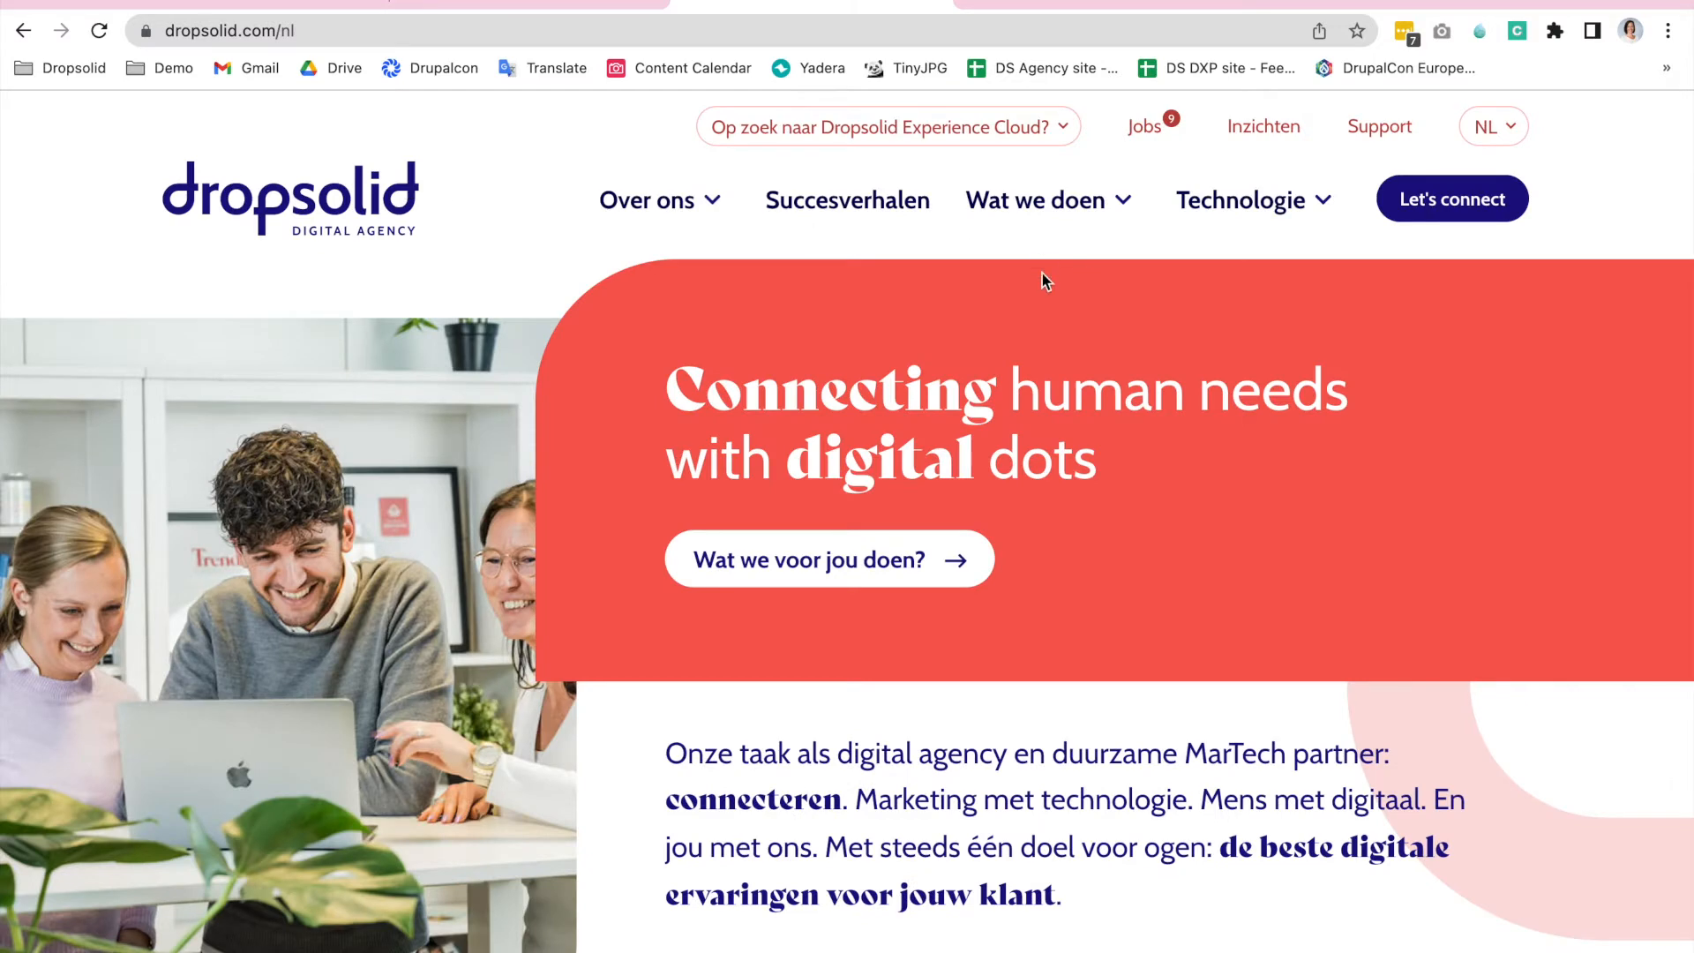
Authorize the CDP segment selector extension with platform credentials and grant access.
{"action": "left_click", "coordinate": [1480, 32]}
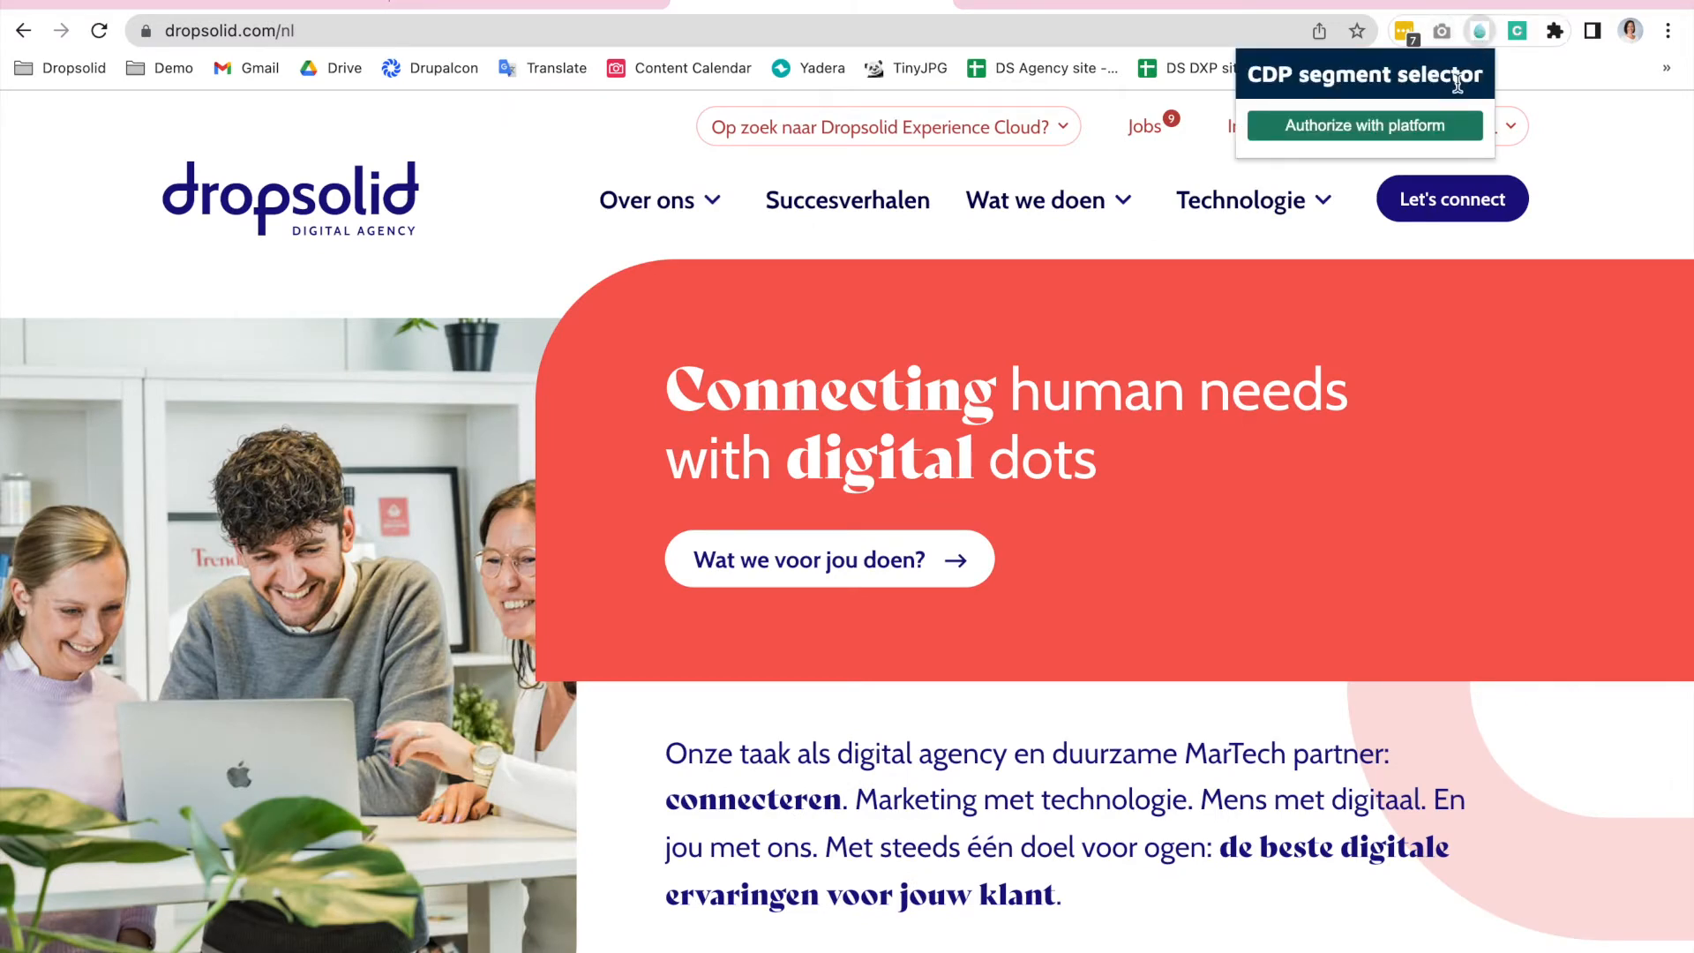
{"action": "left_click", "coordinate": [1395, 127]}
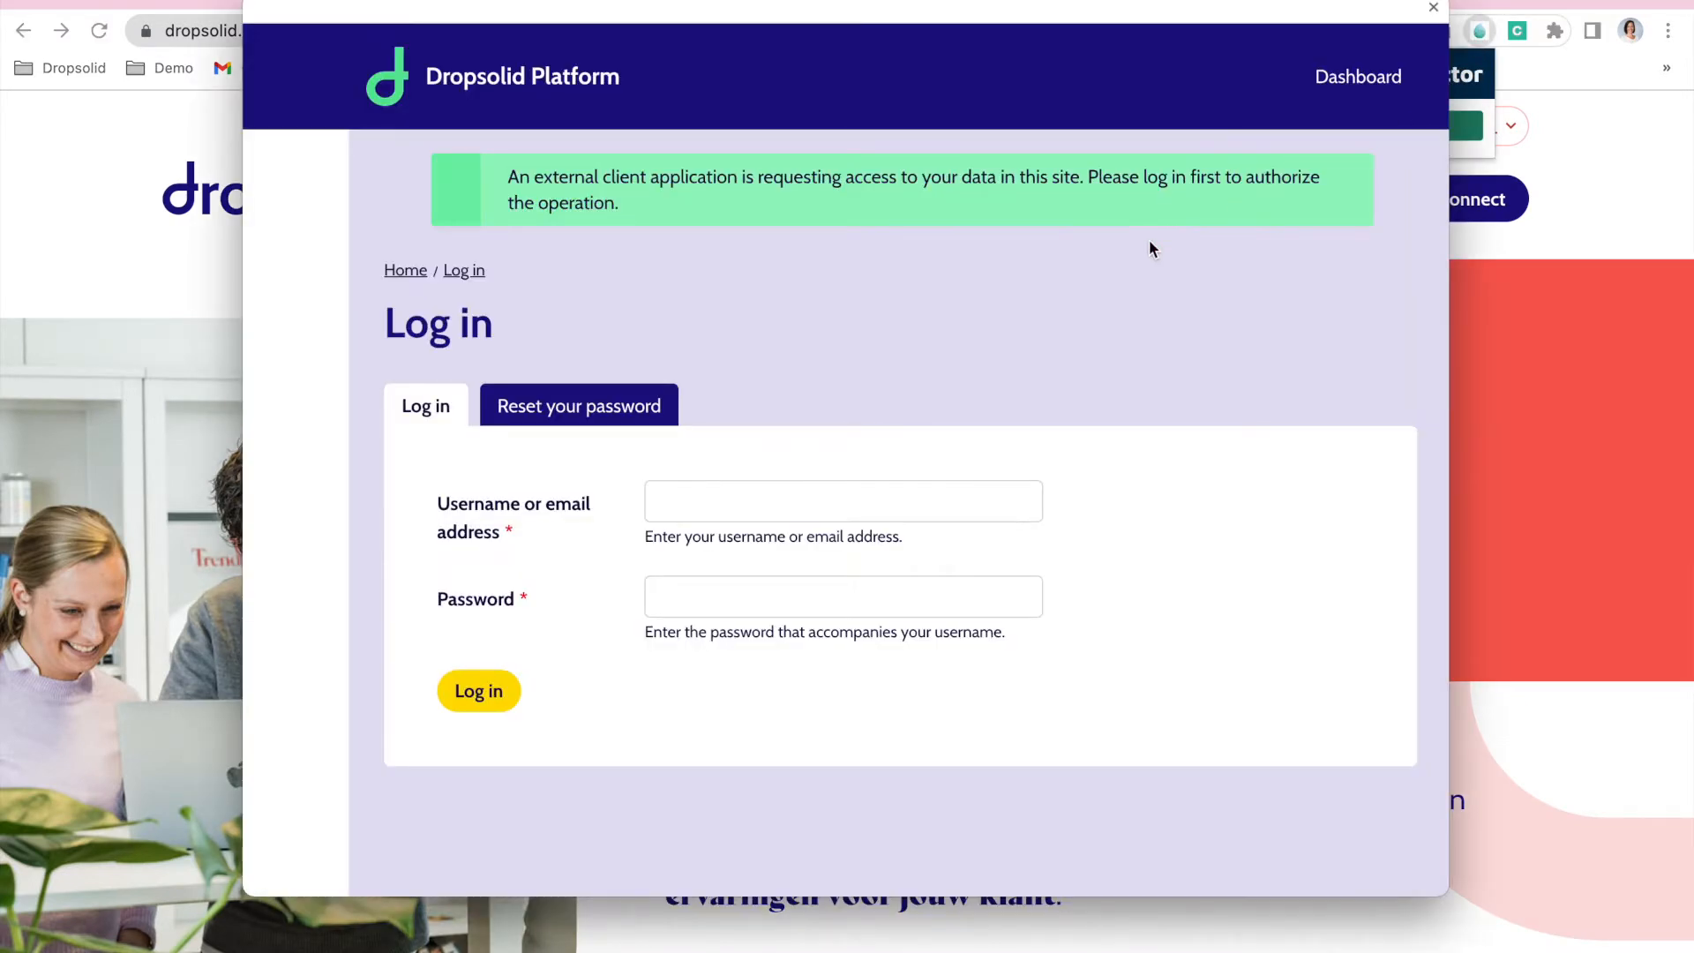
{"action": "left_click", "coordinate": [884, 501]}
{"action": "type", "text": "leen.penders"}
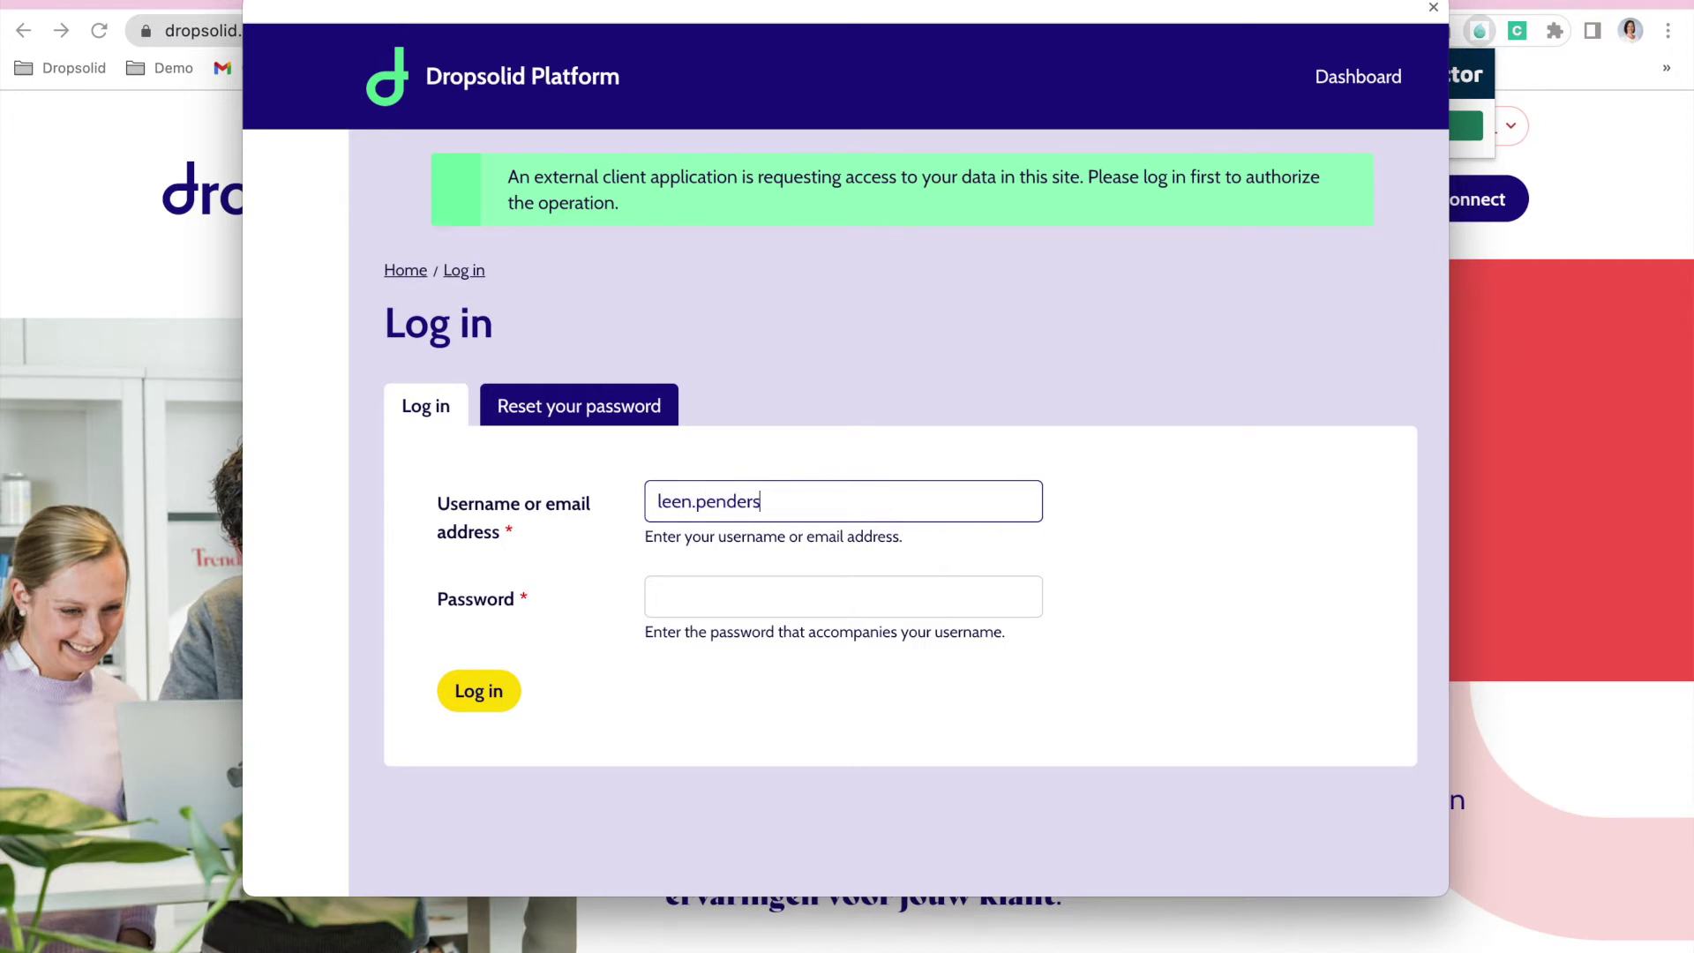
{"action": "key", "text": "Tab"}
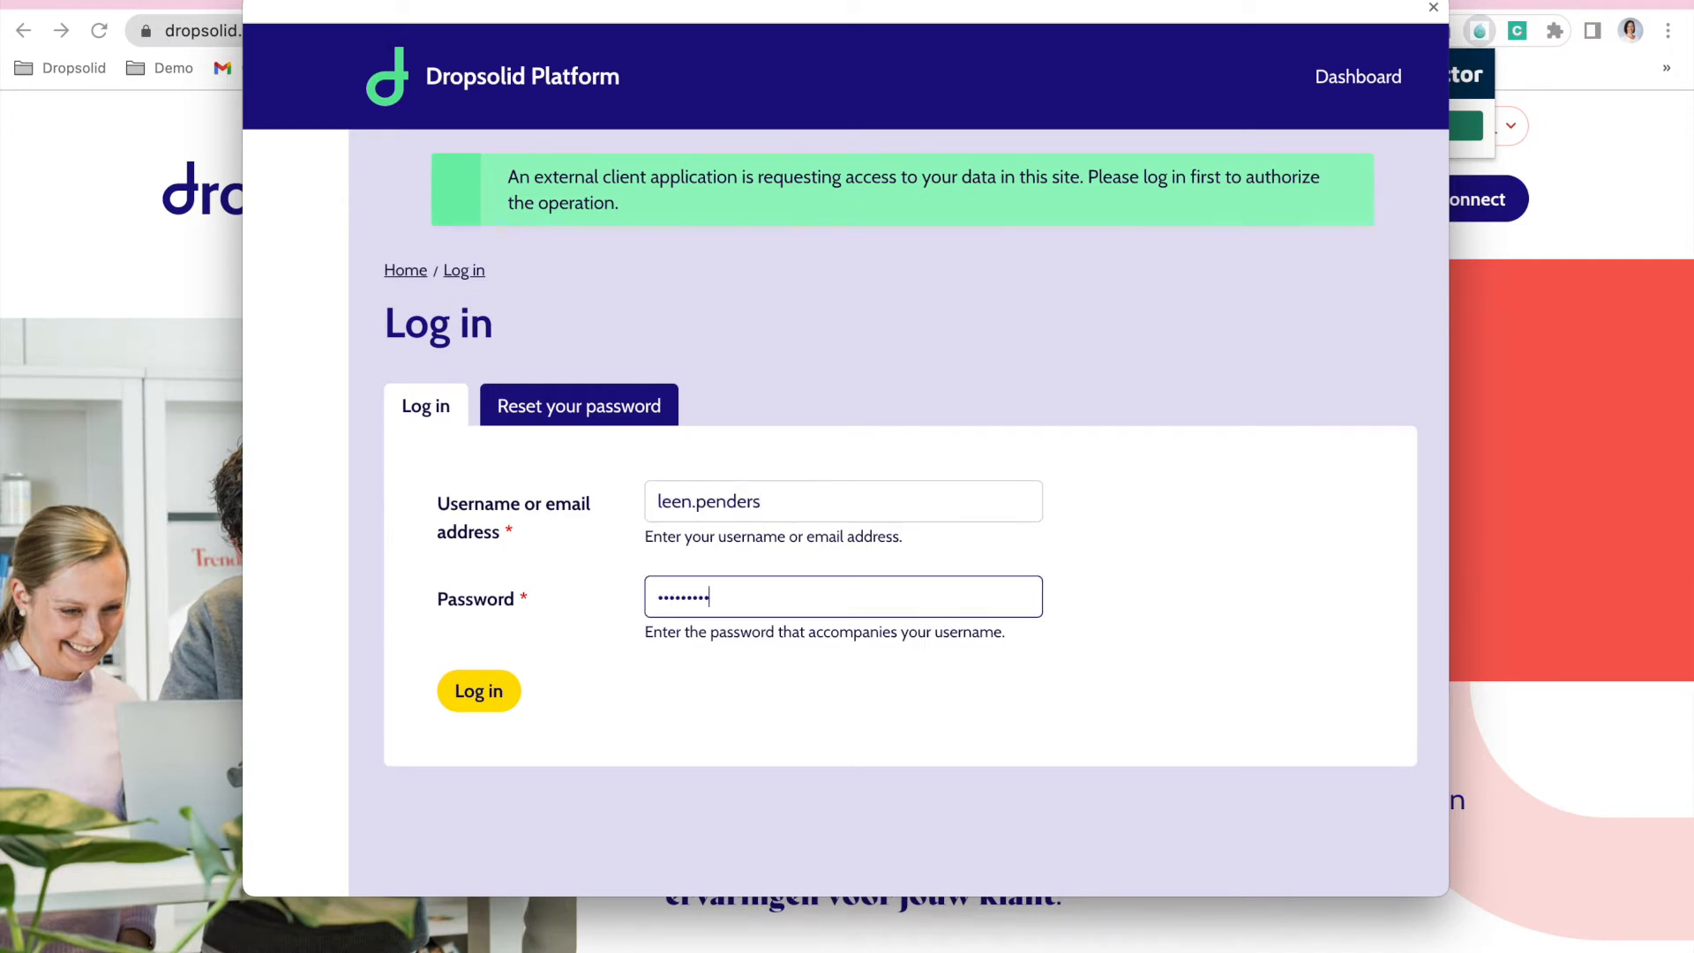
{"action": "key", "text": "Return"}
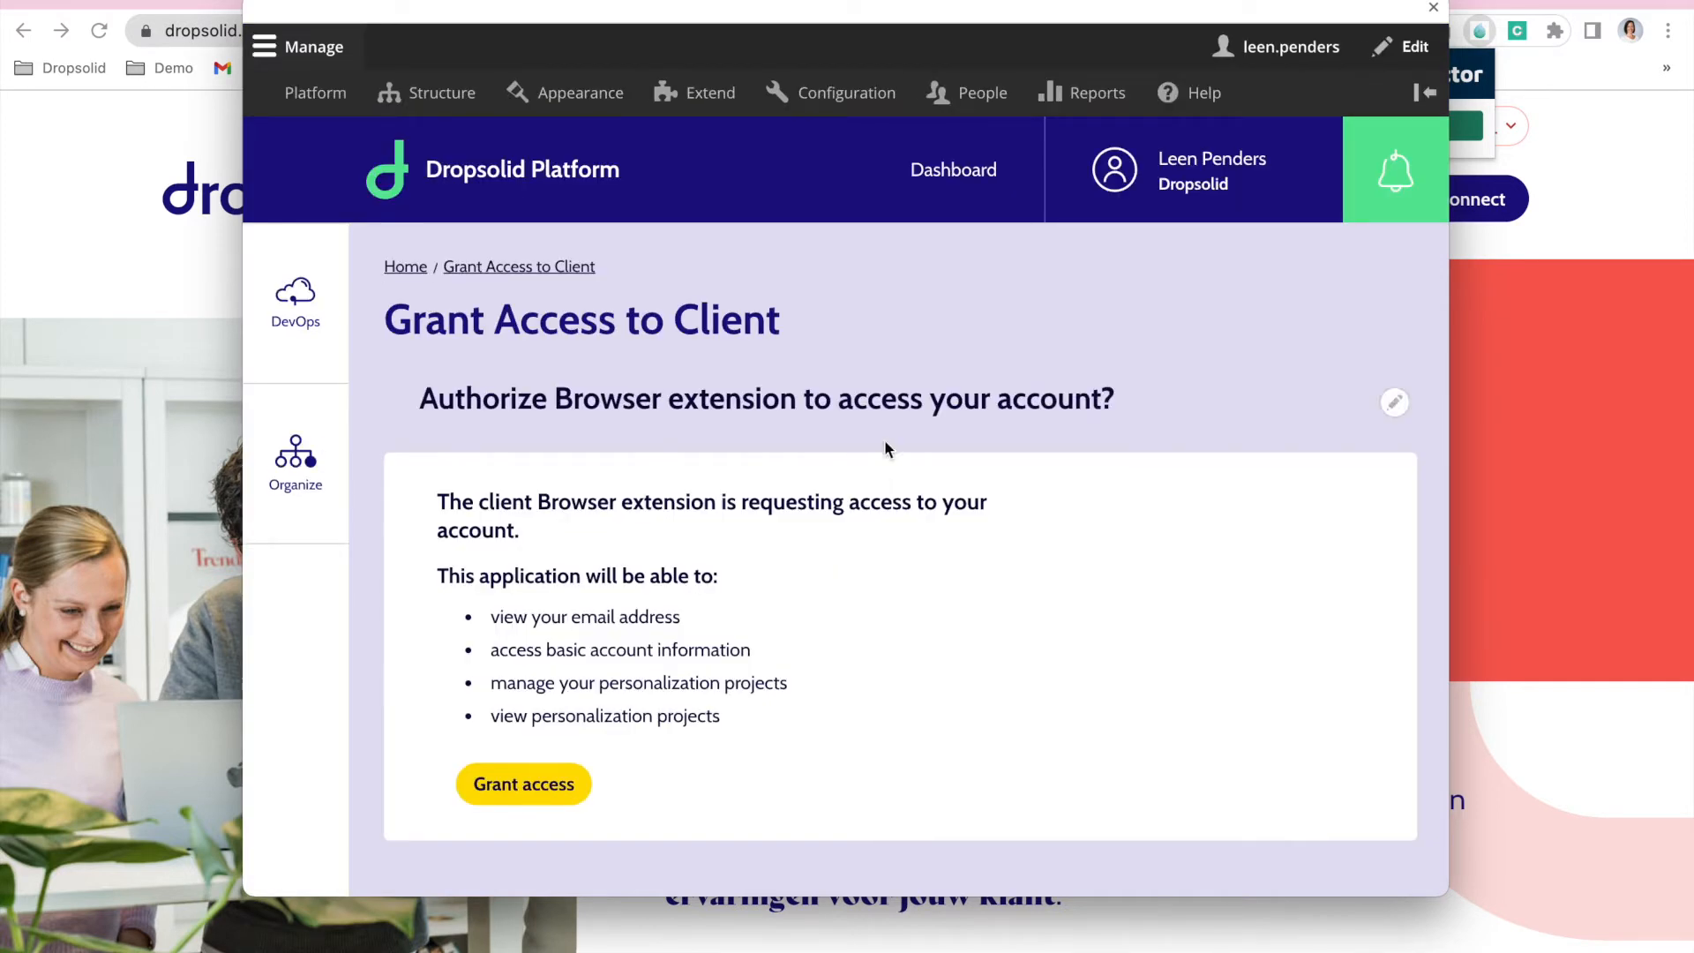
{"action": "left_click", "coordinate": [529, 788]}
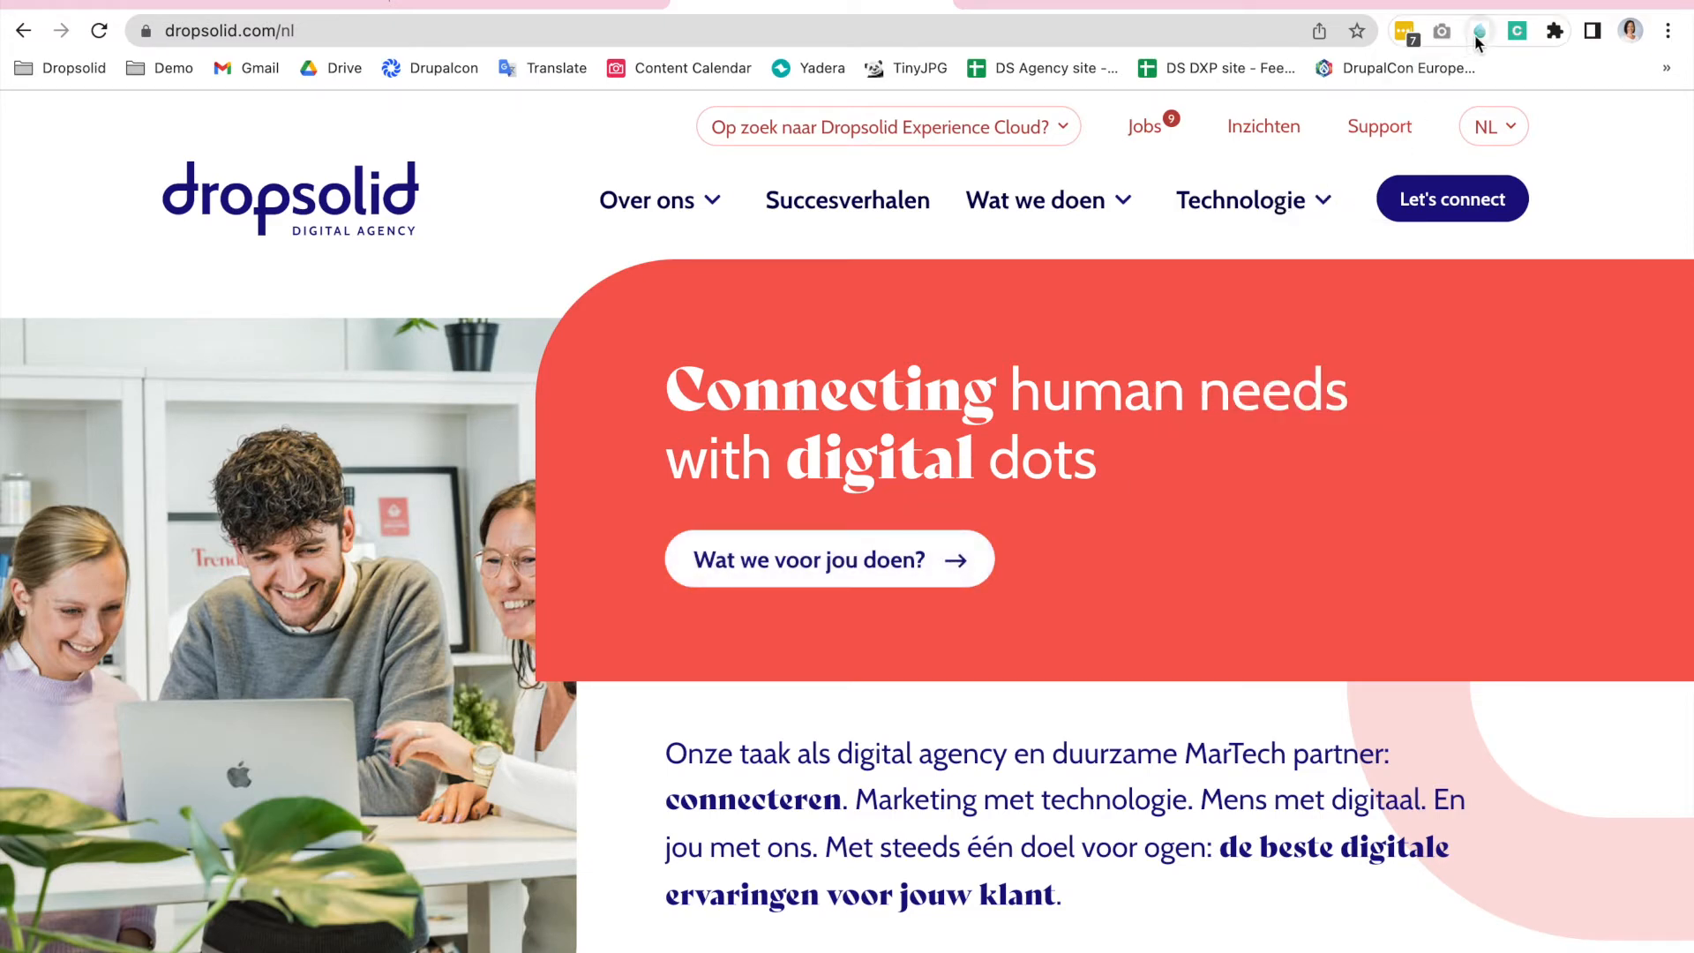
On the Inzichten page, view it as the Marketing/Experience and Tech personas via the CDP segment selector.
{"action": "left_click", "coordinate": [1263, 126]}
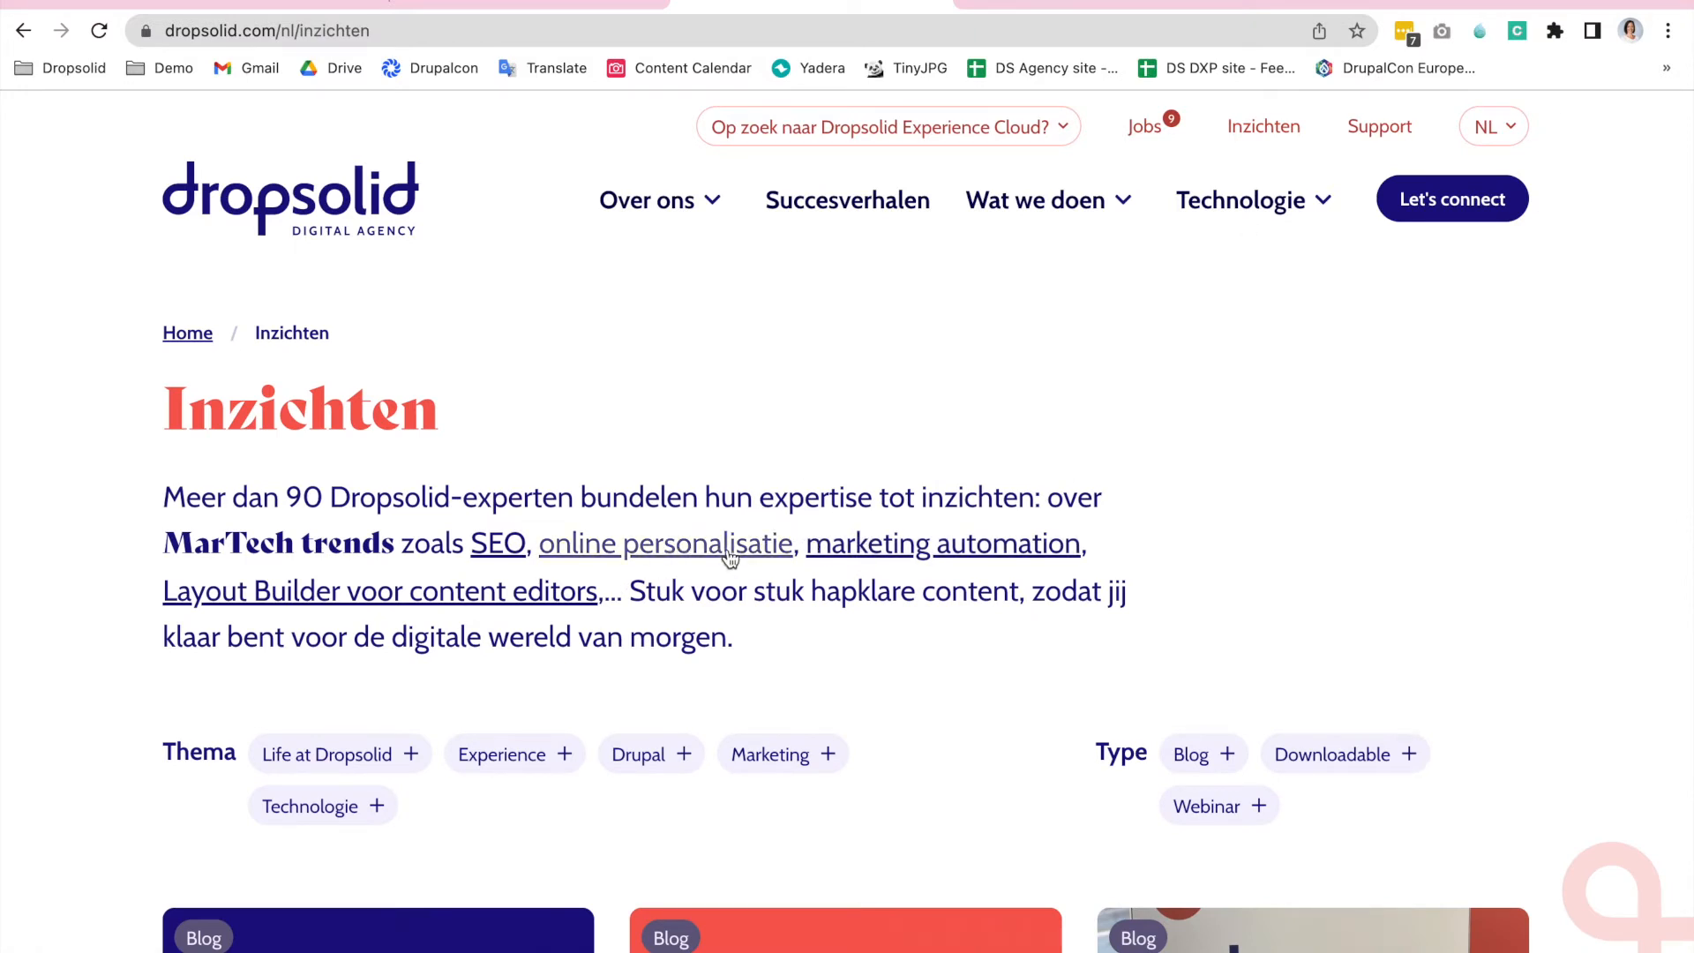
{"action": "left_click", "coordinate": [1480, 33]}
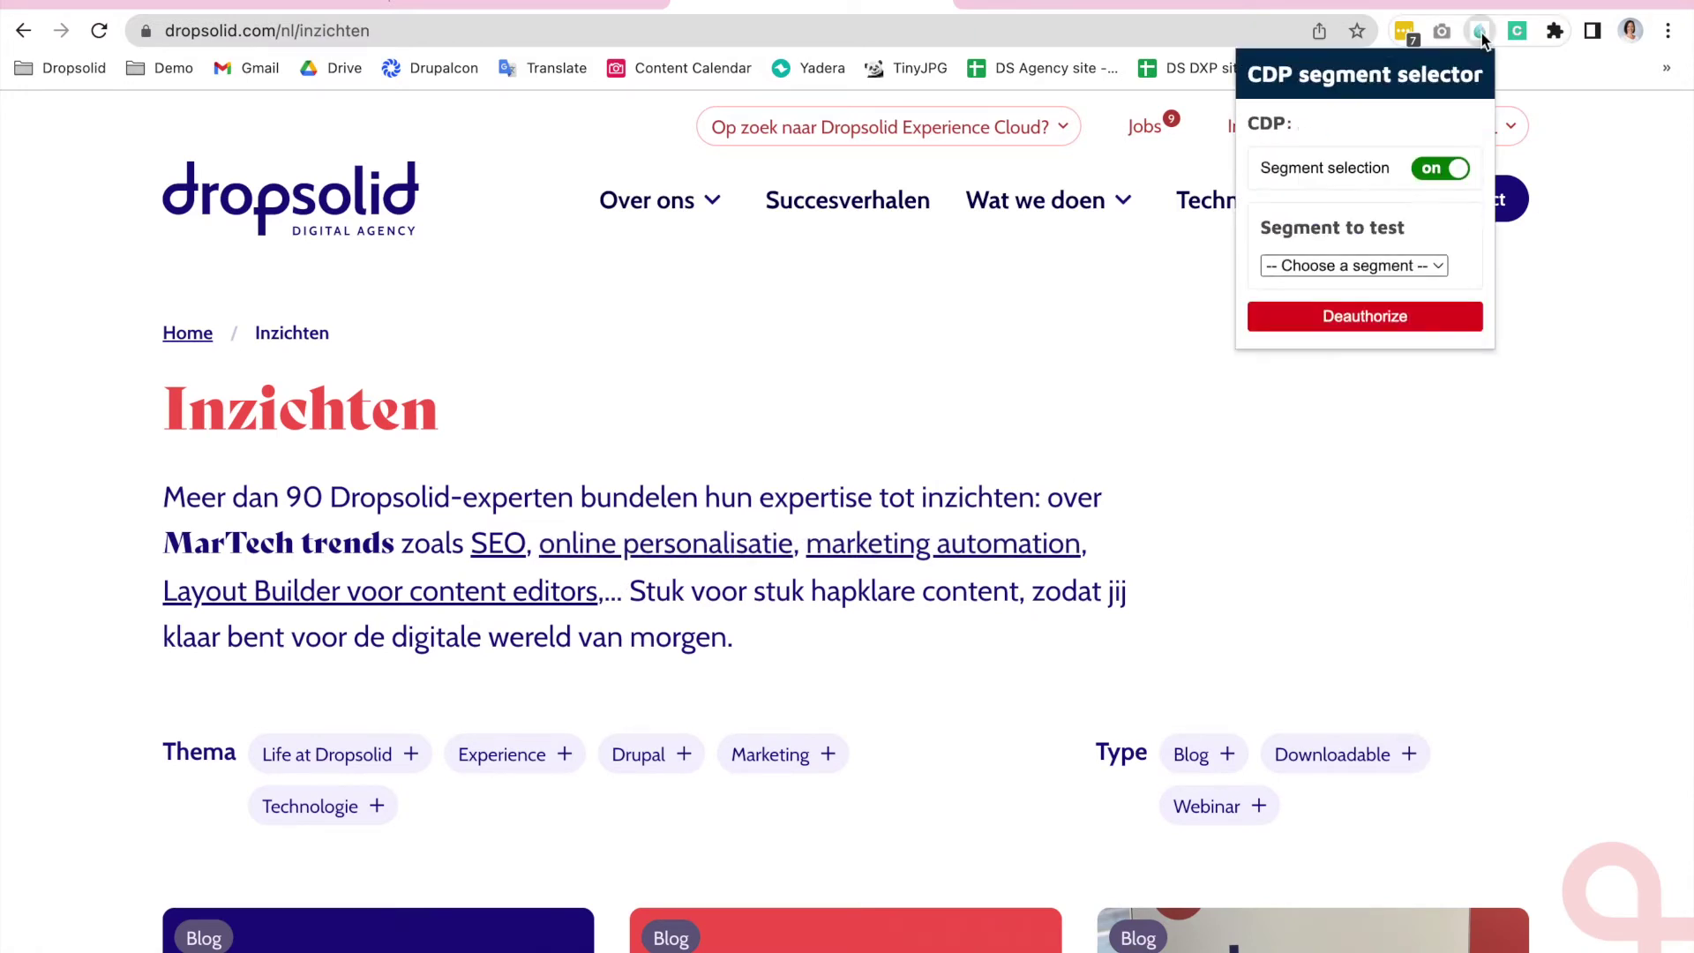
{"action": "left_click", "coordinate": [1303, 267]}
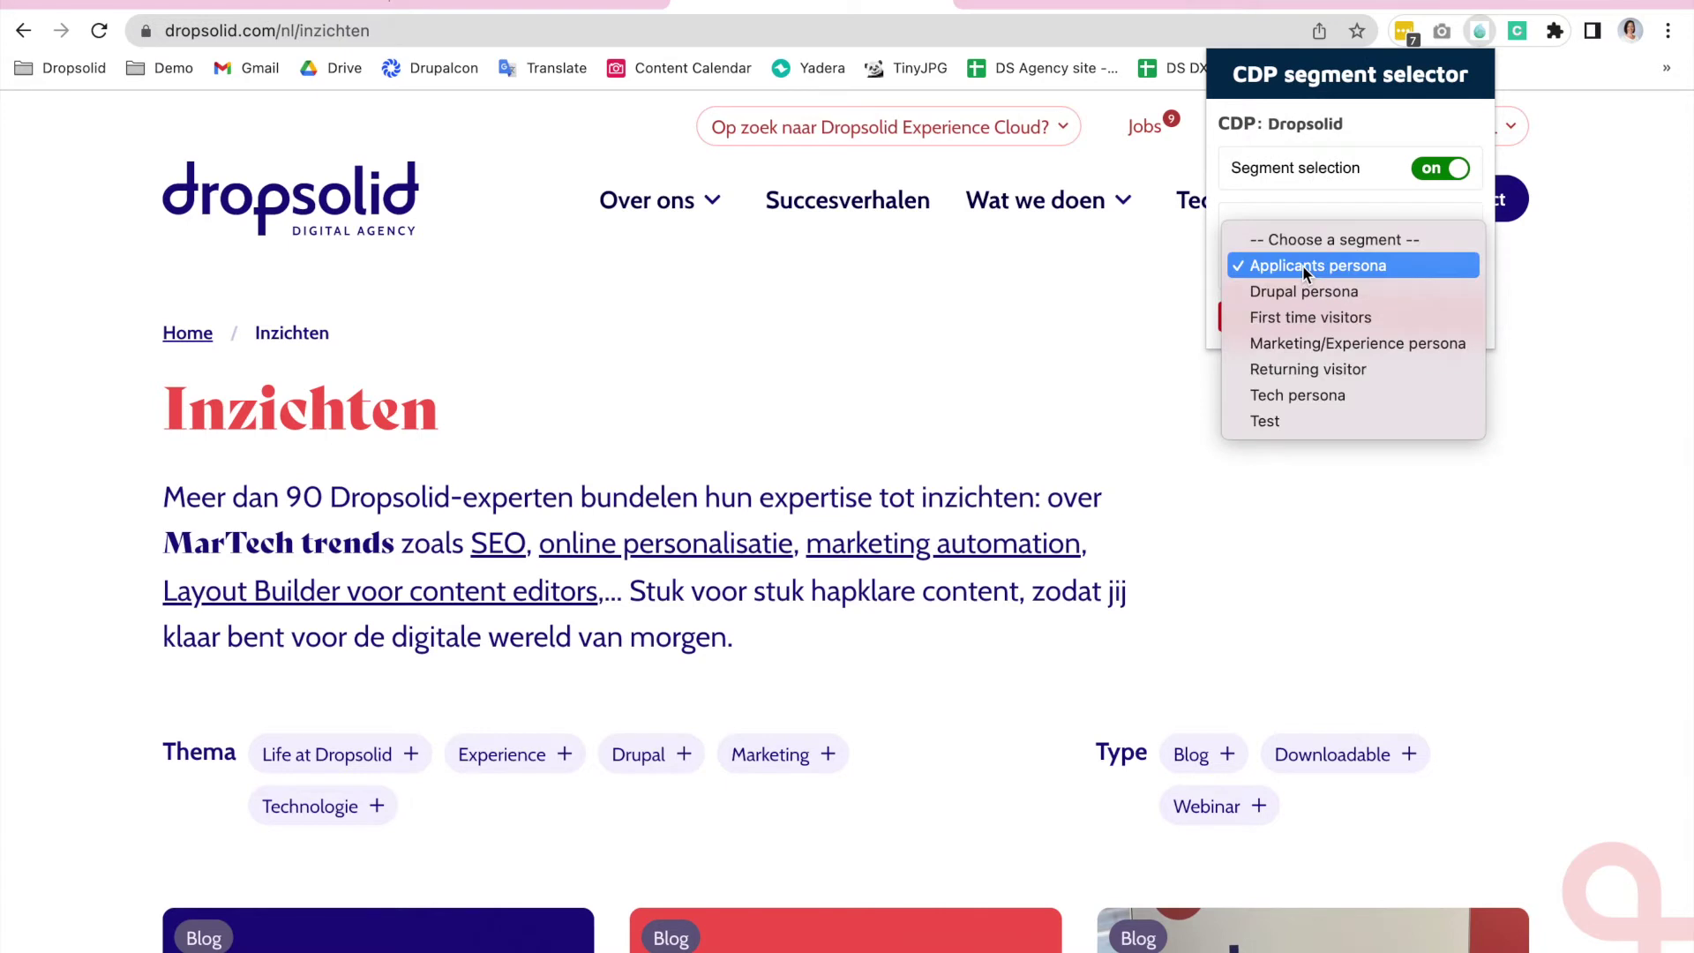
{"action": "left_click", "coordinate": [1293, 345]}
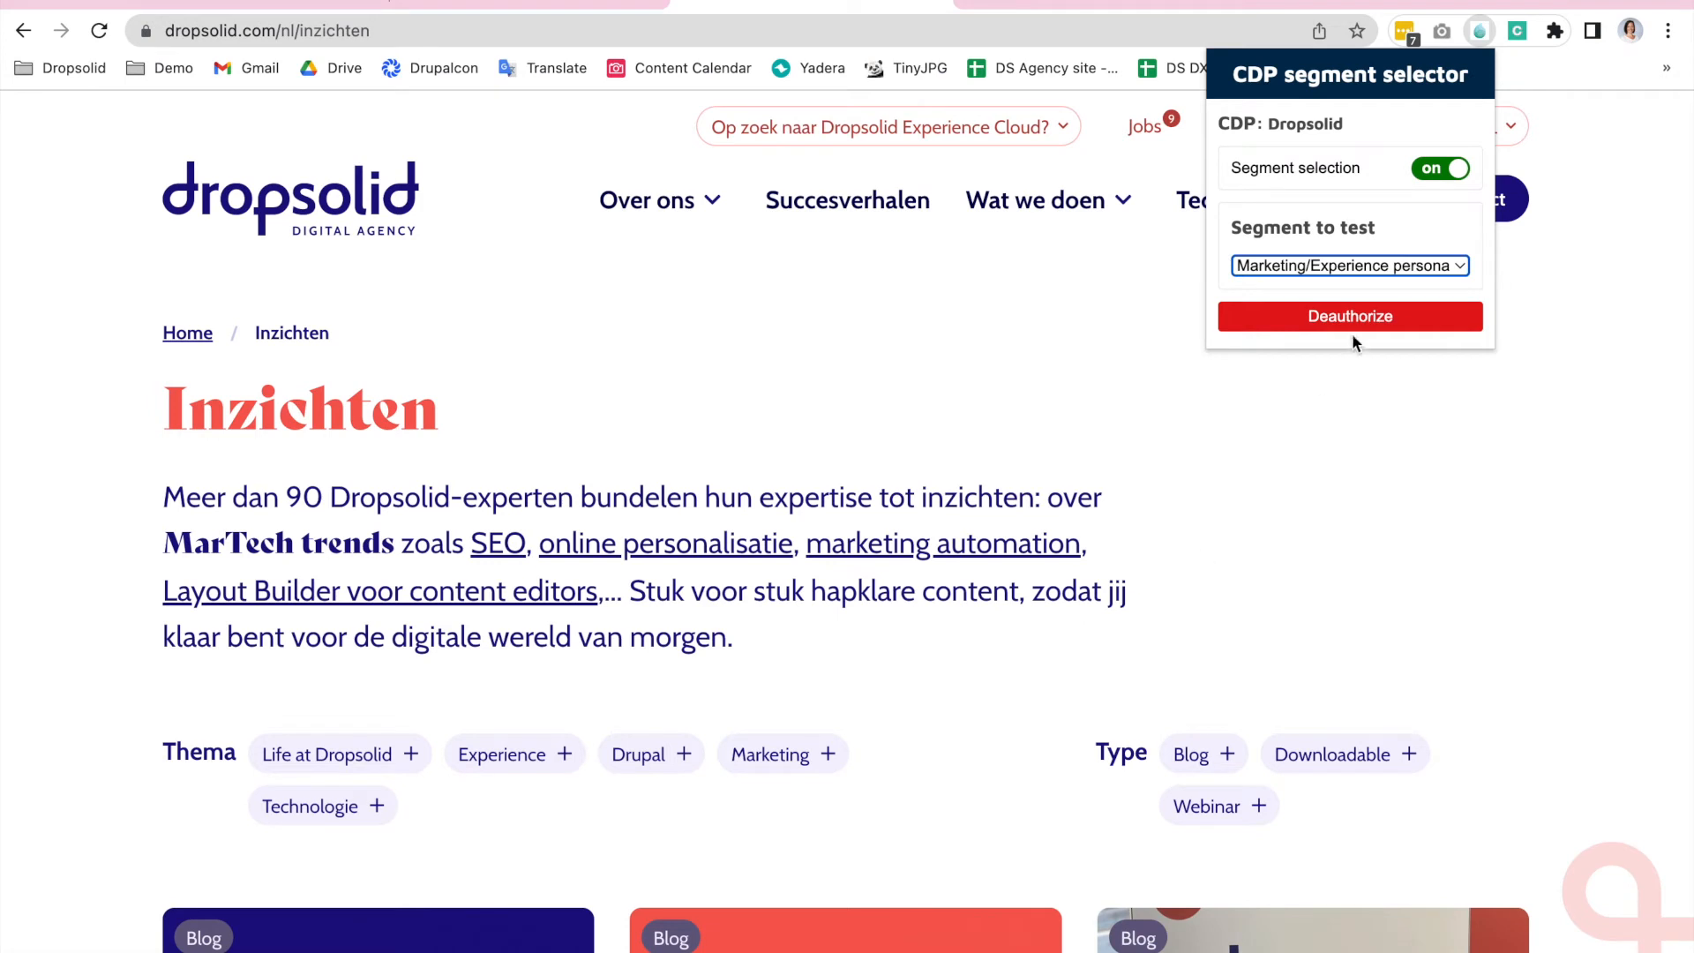
{"action": "left_click", "coordinate": [1356, 271]}
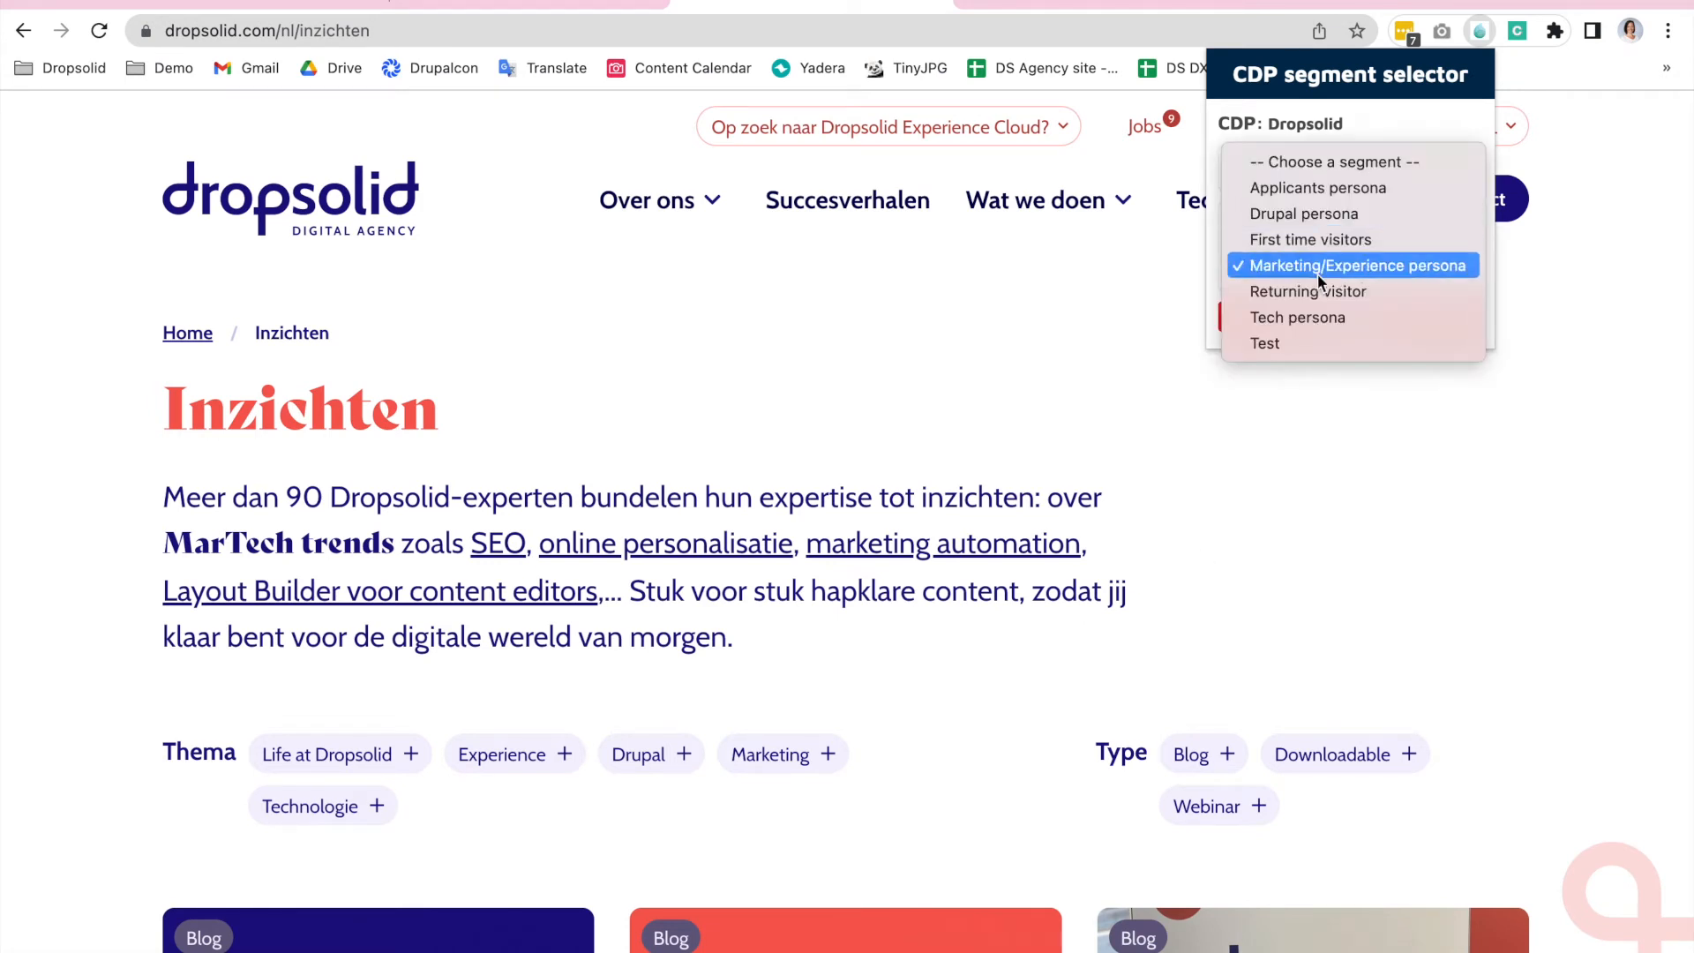
{"action": "left_click", "coordinate": [1307, 319]}
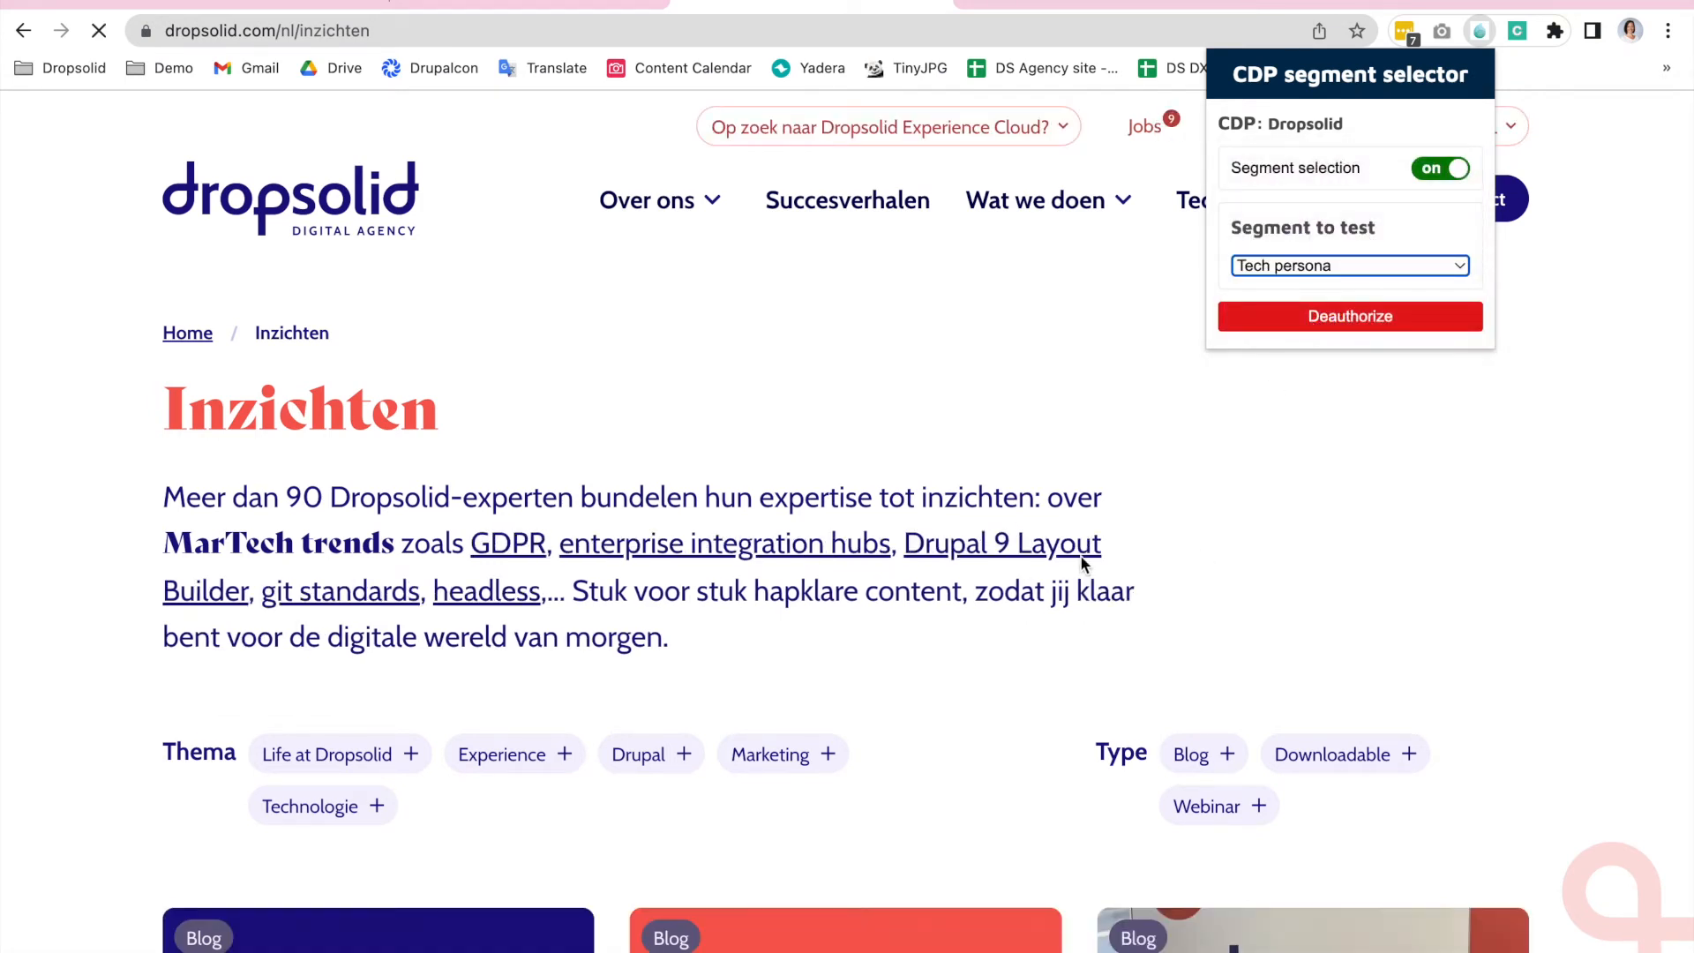
View the page as the Applicants persona, then as Returning visitor.
{"action": "left_click", "coordinate": [1351, 266]}
{"action": "left_click", "coordinate": [1302, 138]}
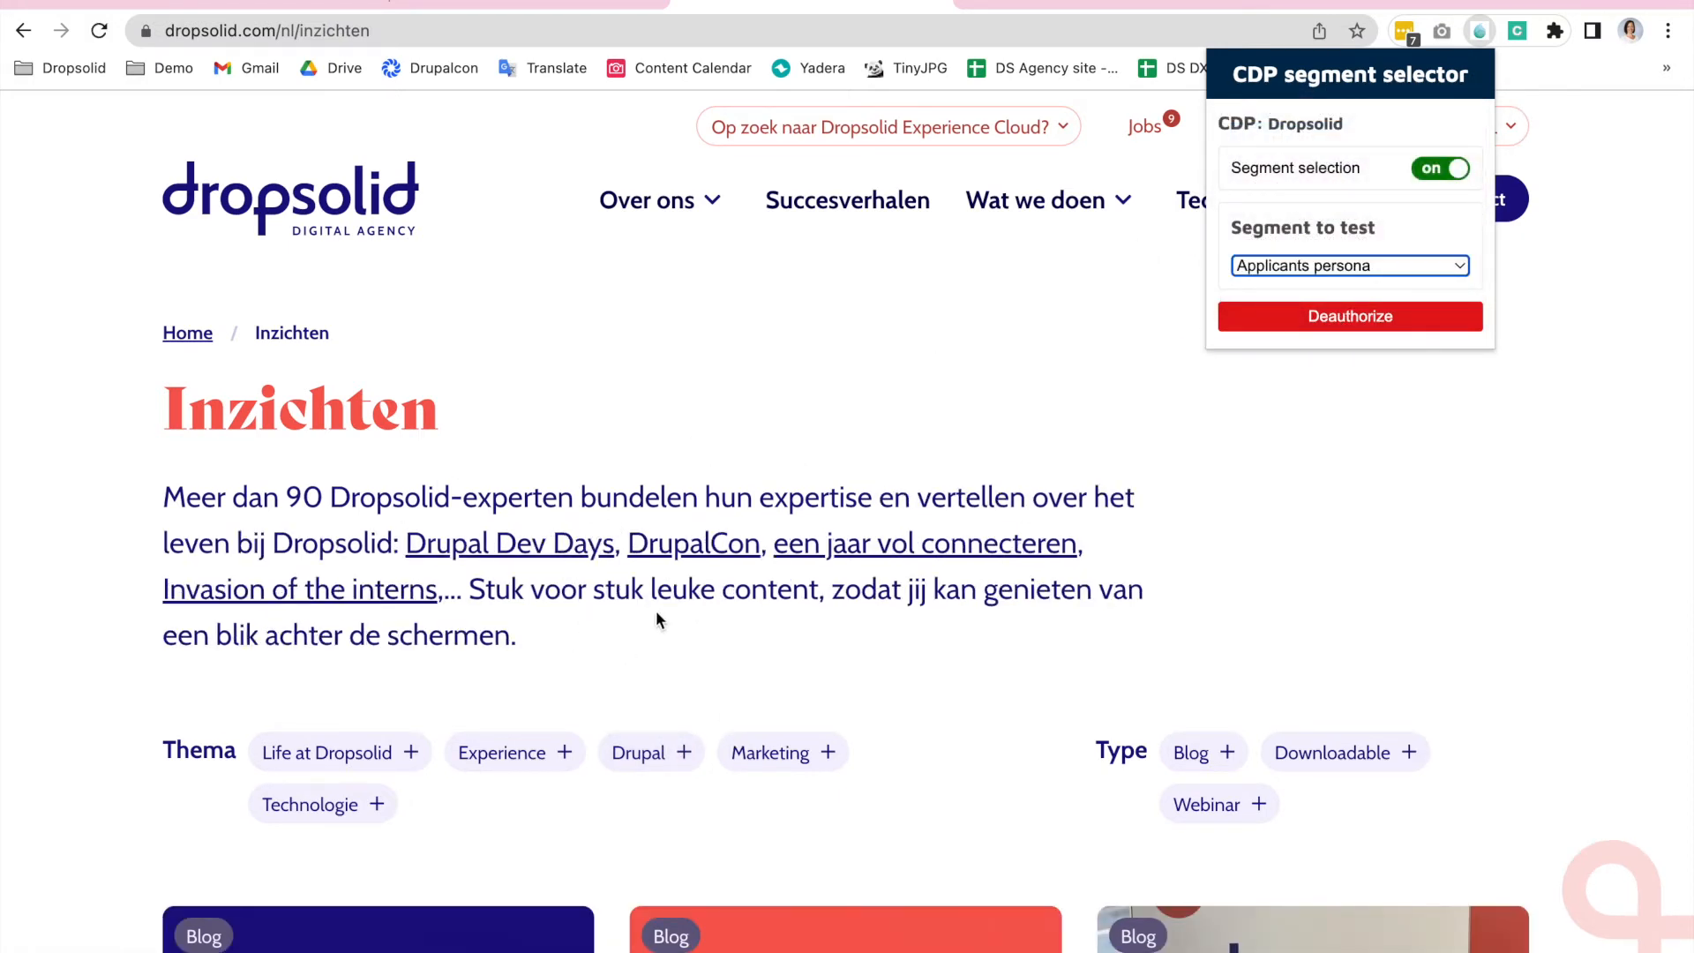
{"action": "left_click", "coordinate": [1345, 267]}
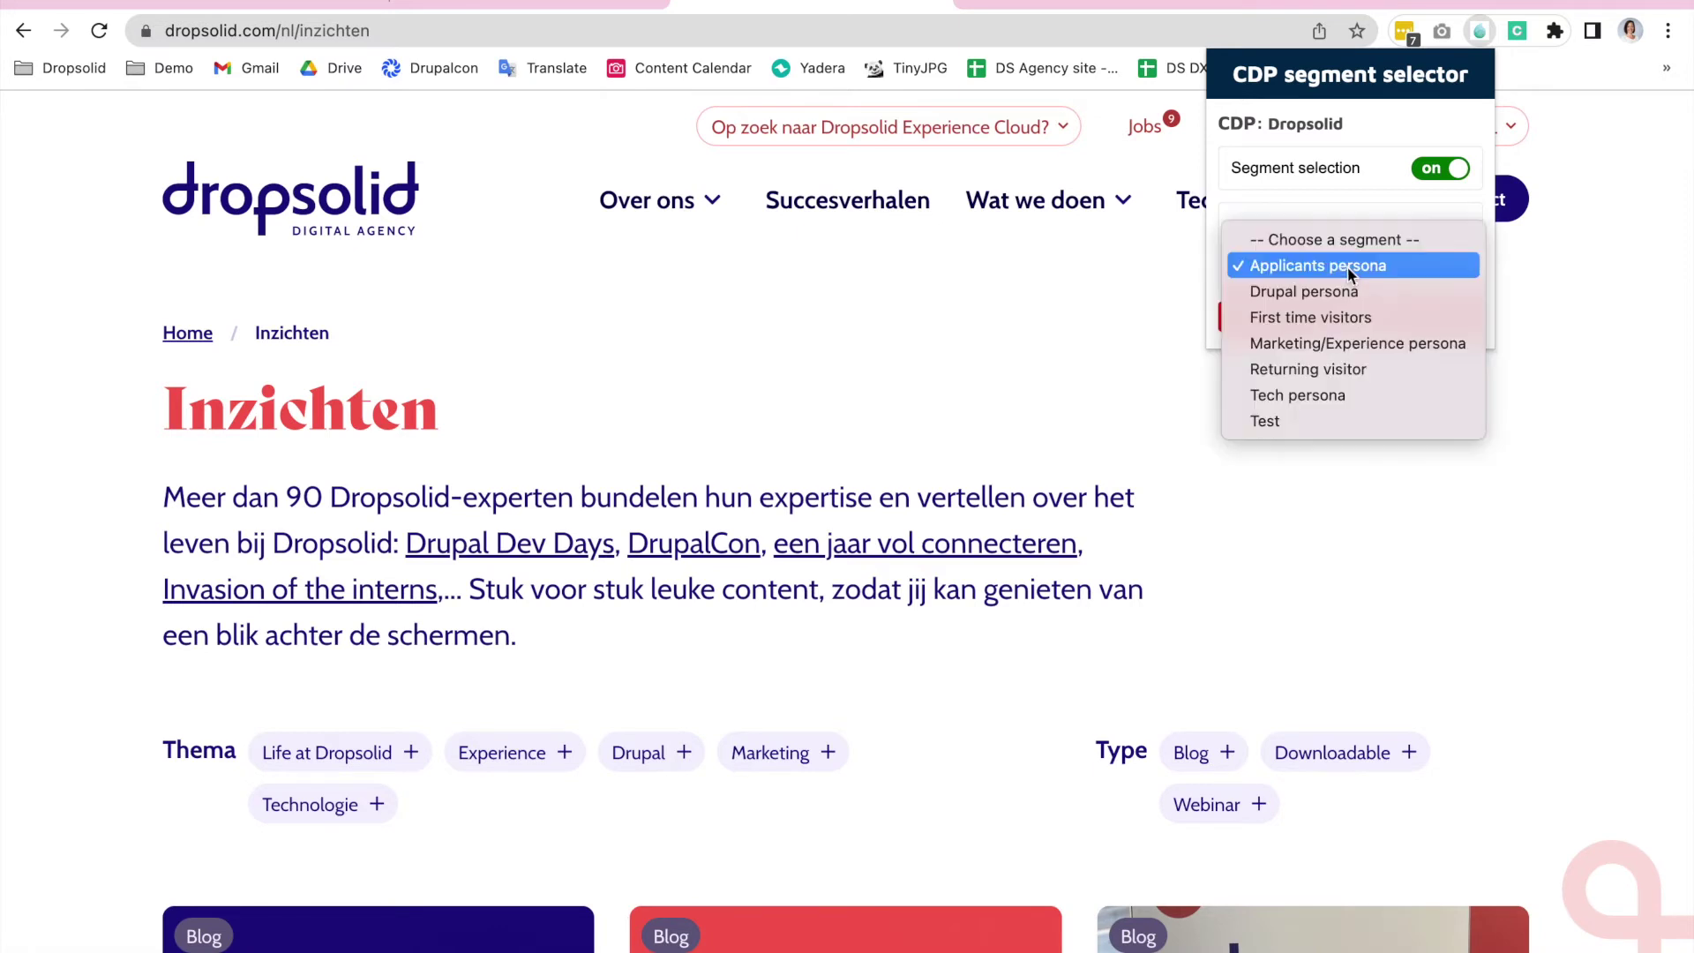
{"action": "left_click", "coordinate": [1320, 370]}
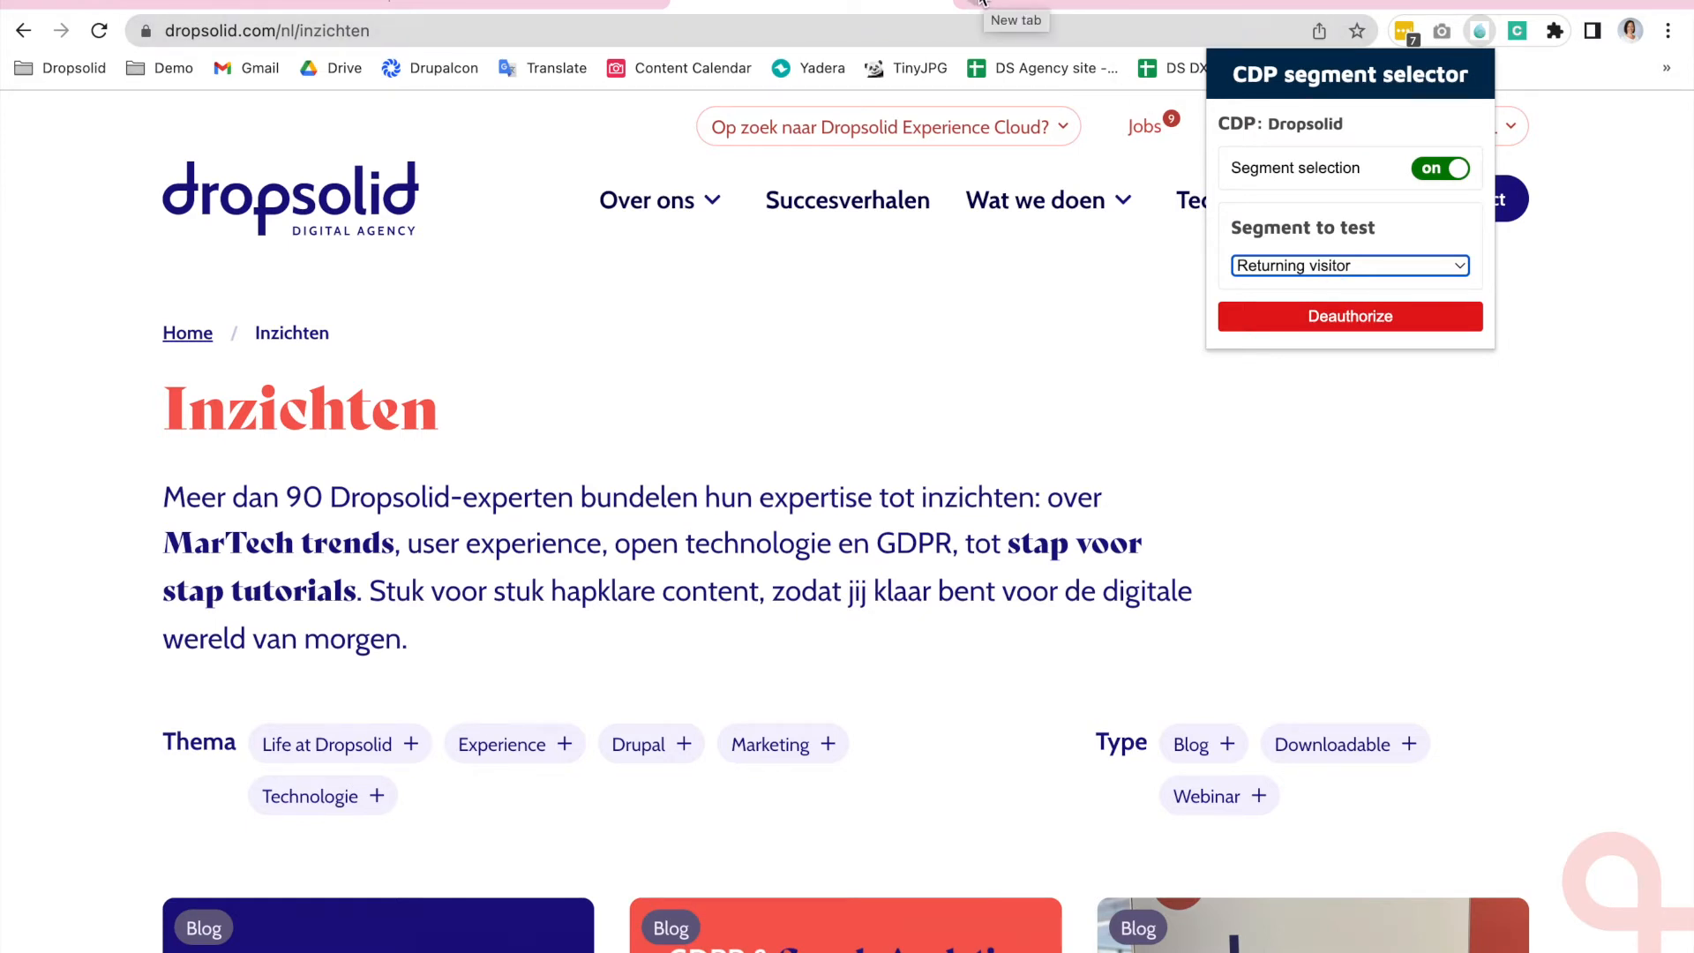
Return from the Applicants segment editor to the segments overview and start a new browser tab.
{"action": "left_click", "coordinate": [499, 7]}
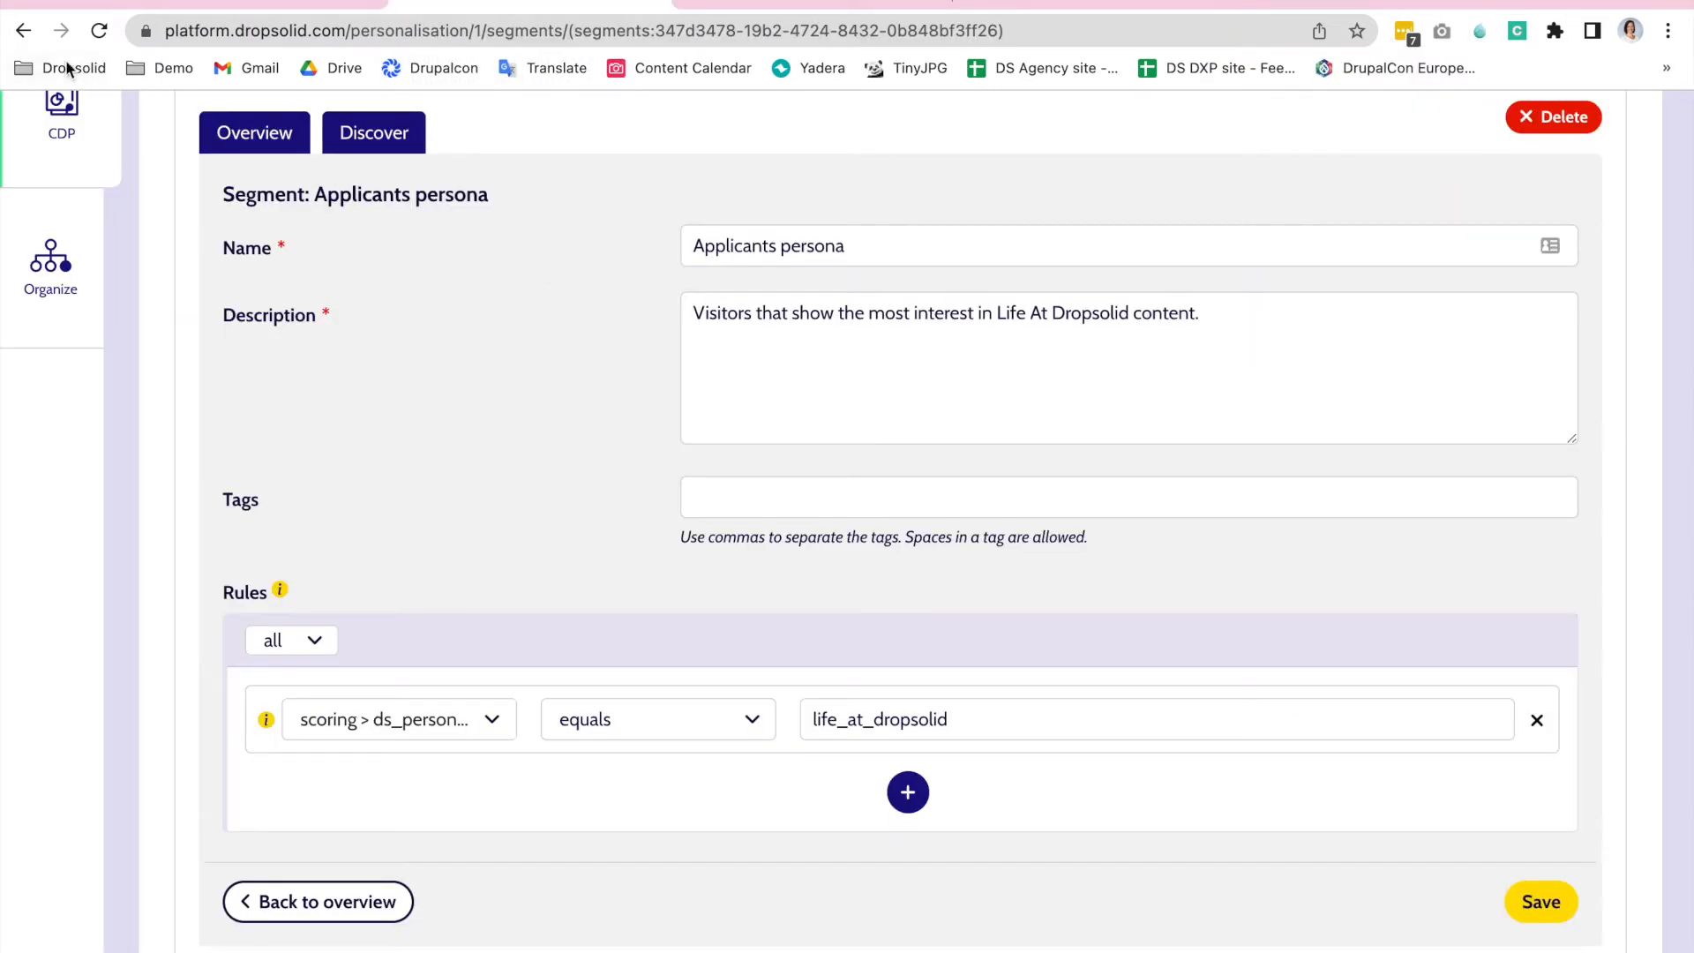
{"action": "left_click", "coordinate": [23, 30]}
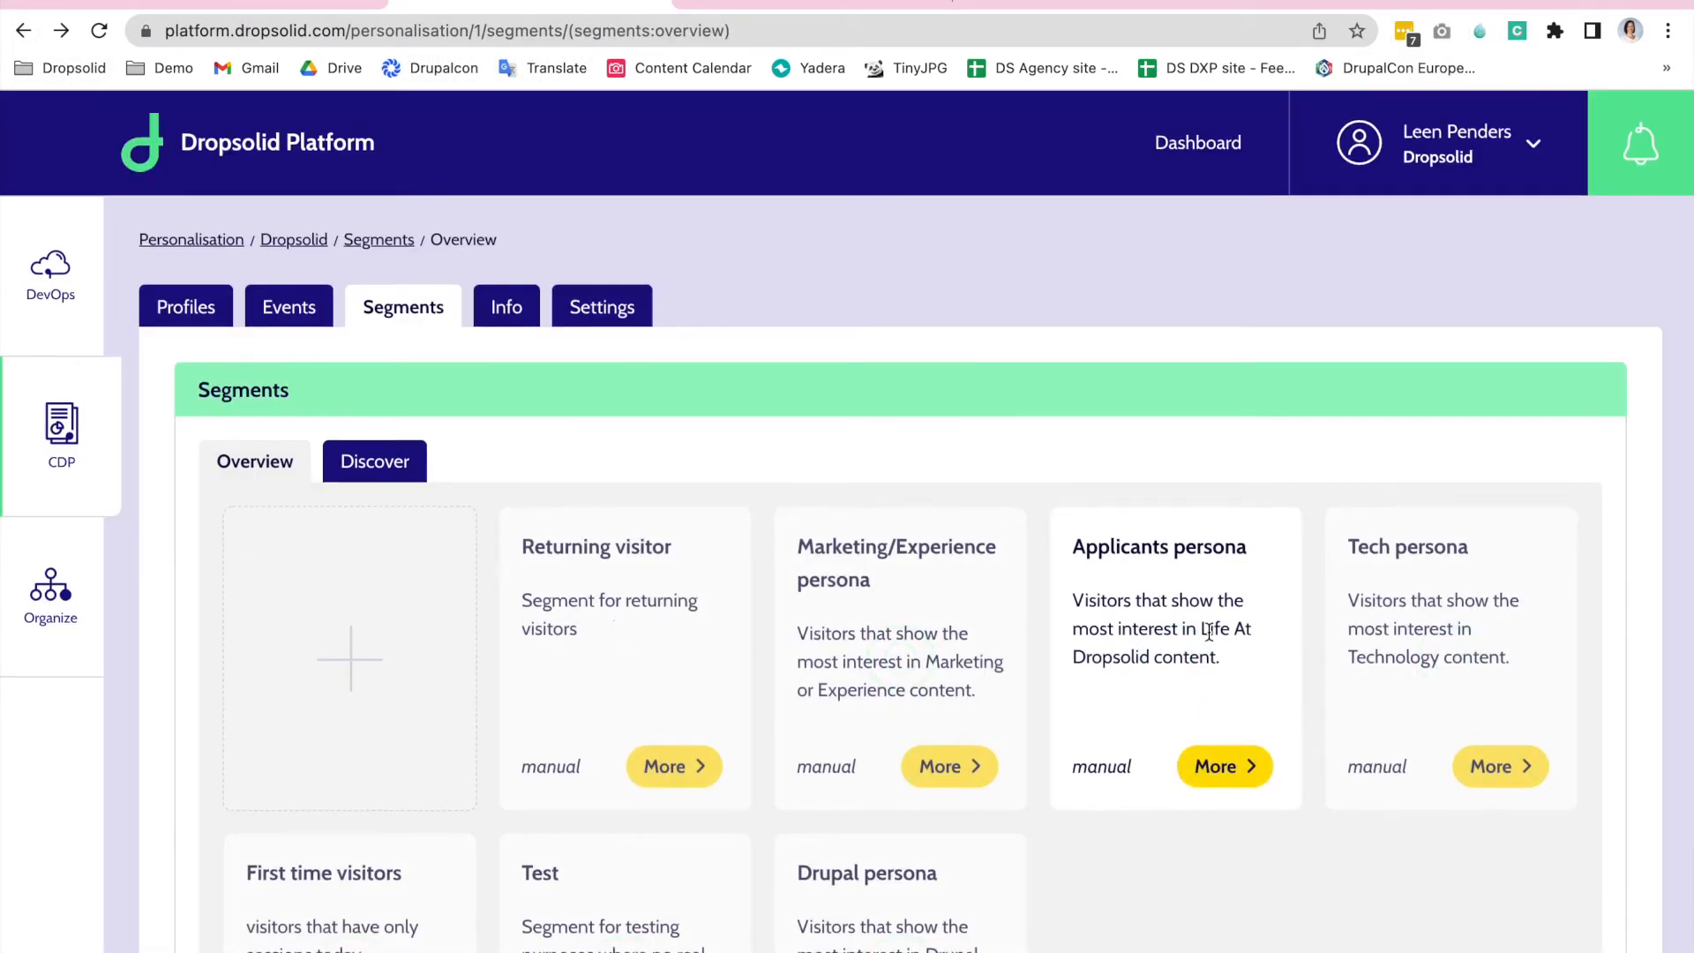
{"action": "scroll", "coordinate": [1244, 626], "scroll_direction": "down", "scroll_amount": 2}
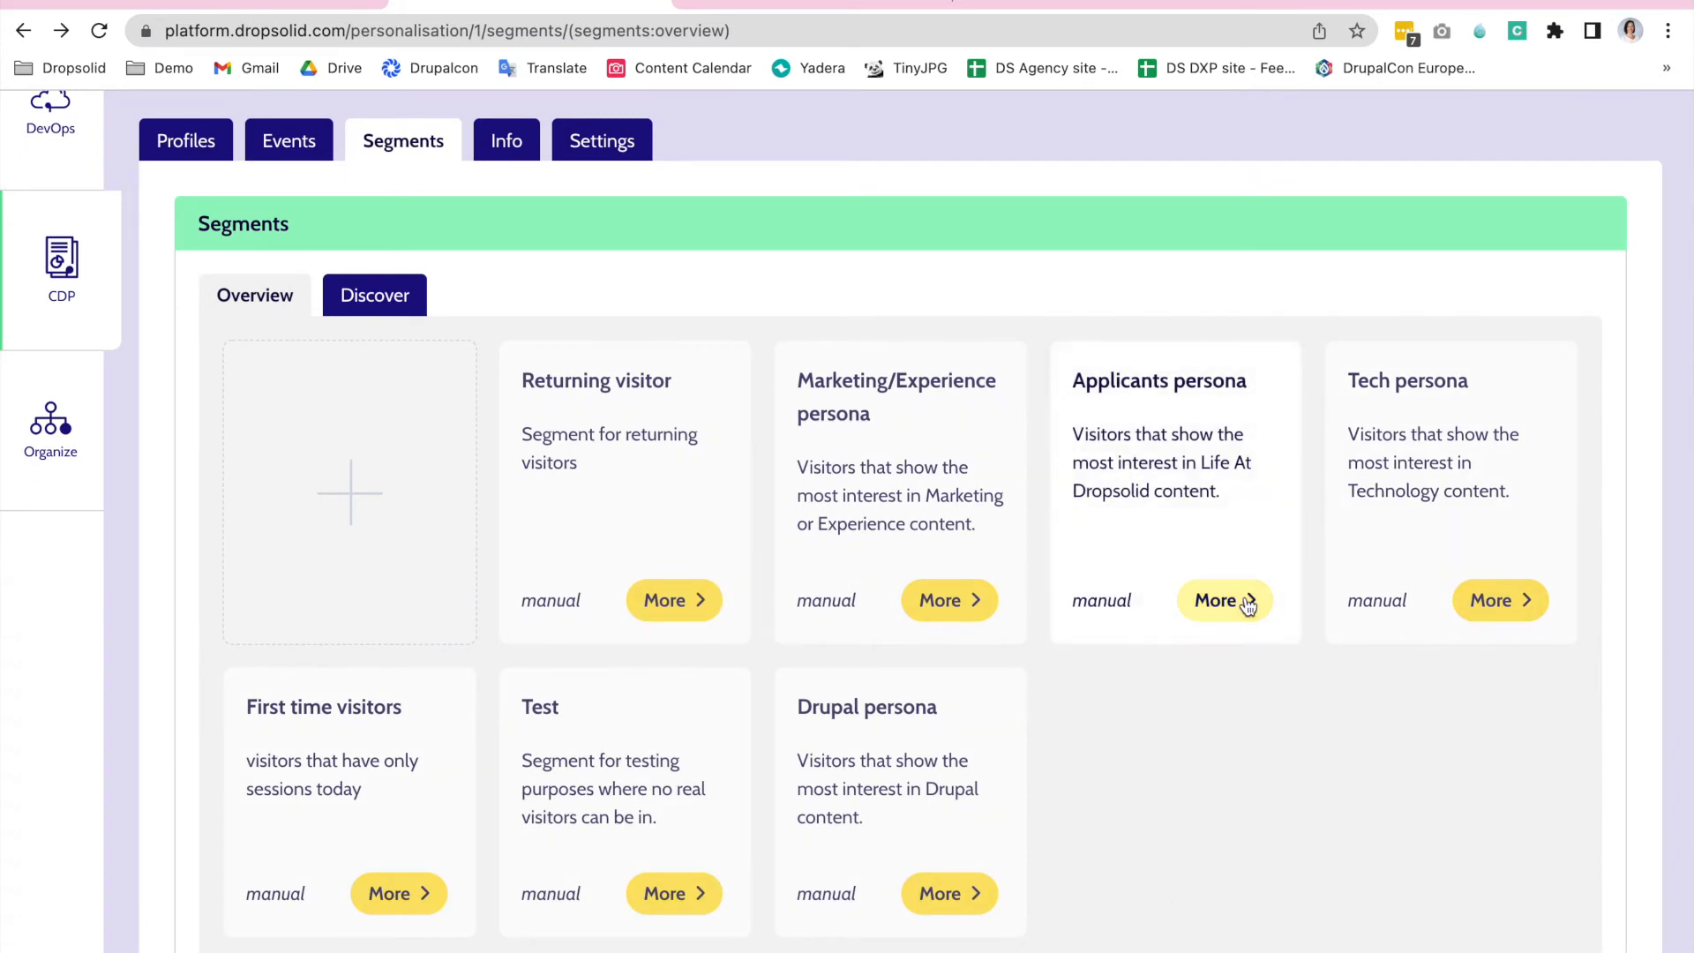
{"action": "key", "text": "ctrl+t"}
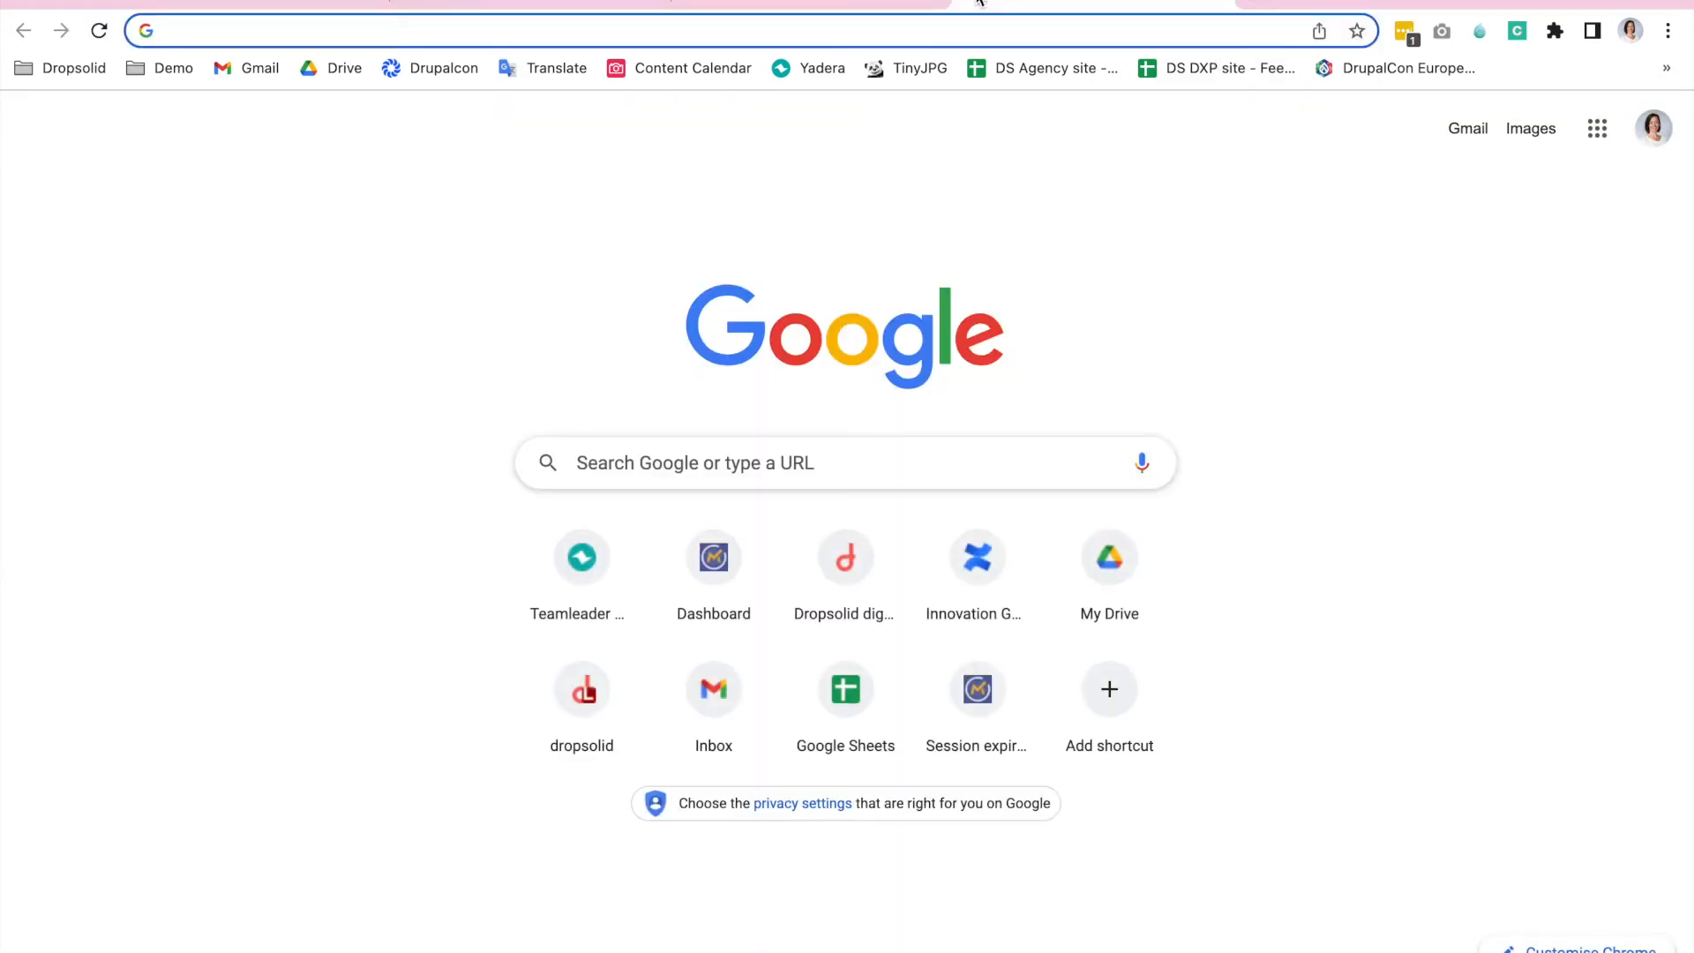
{"action": "type", "text": "analy"}
Open the Google Analytics custom report of sessions per CDP Segment, then move to the Mautic contact record.
{"action": "key", "text": "Return"}
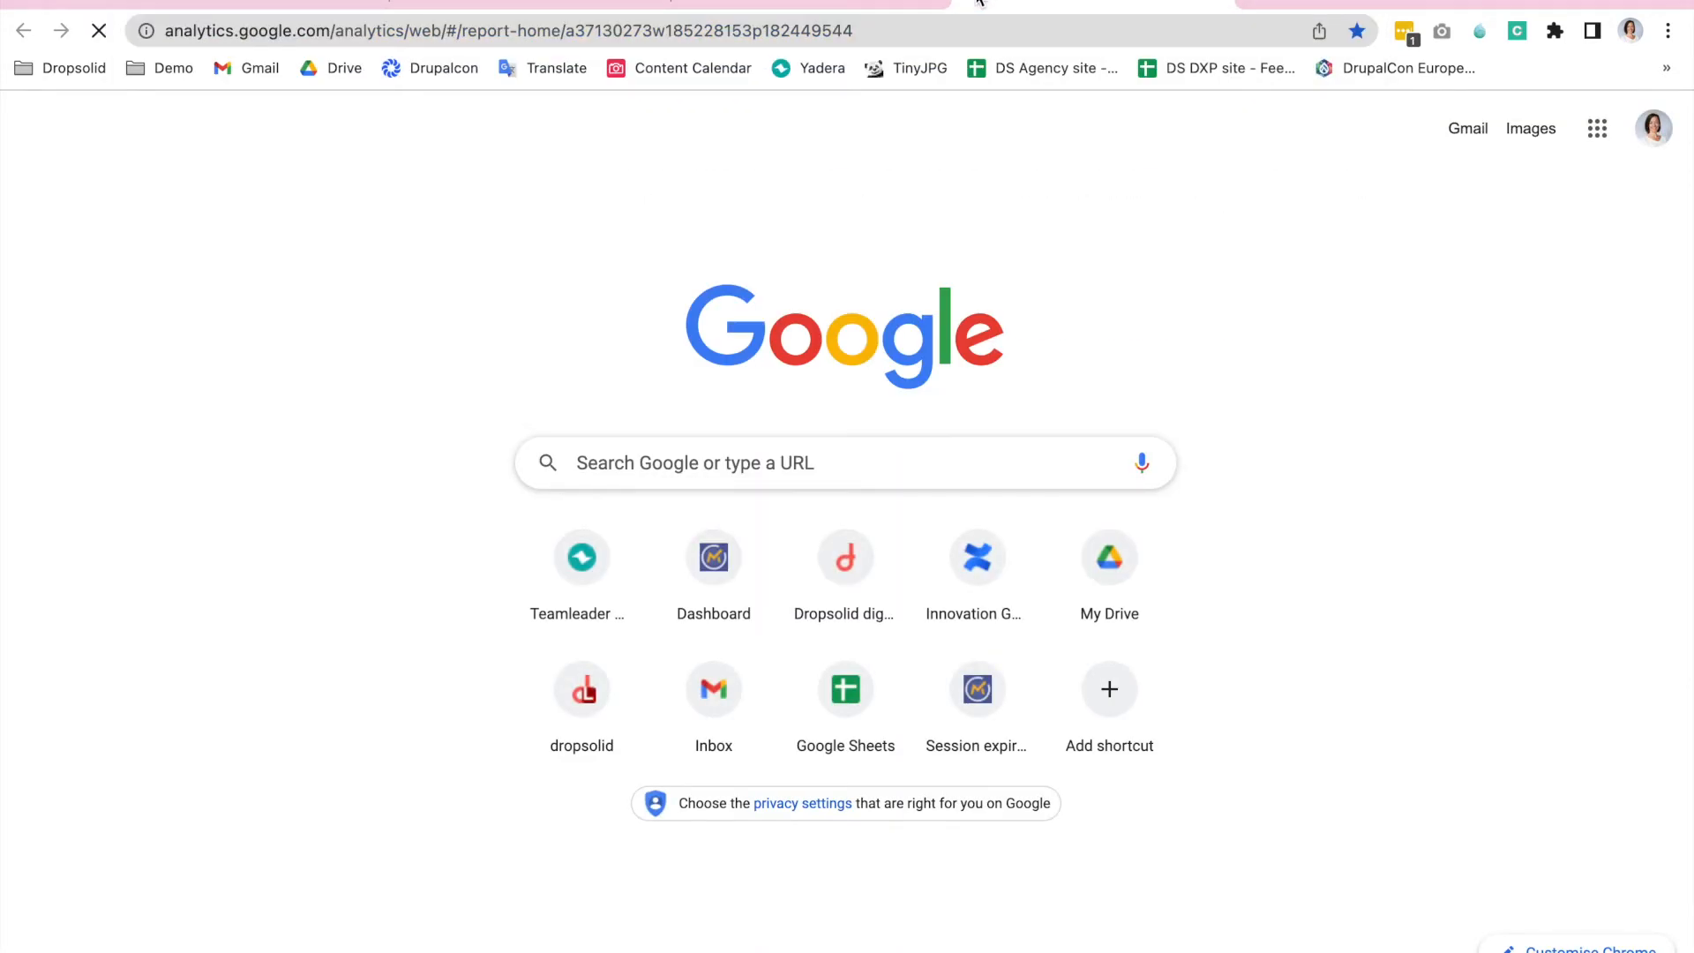
{"action": "left_click", "coordinate": [16, 241]}
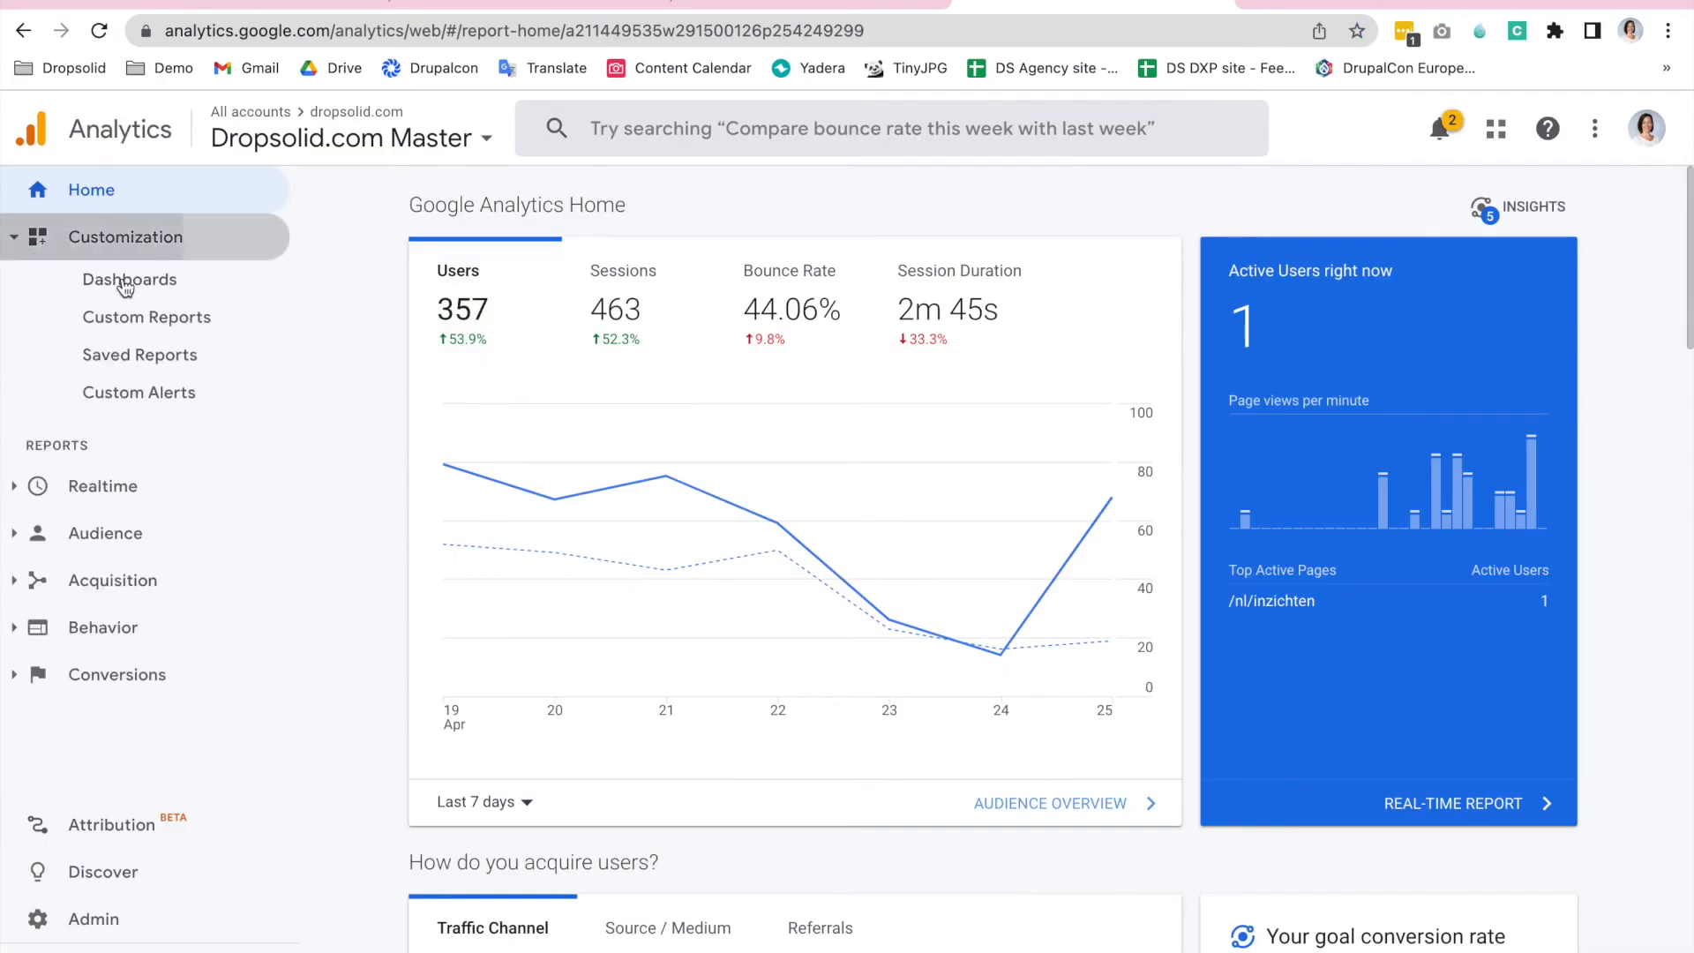
{"action": "left_click", "coordinate": [134, 324]}
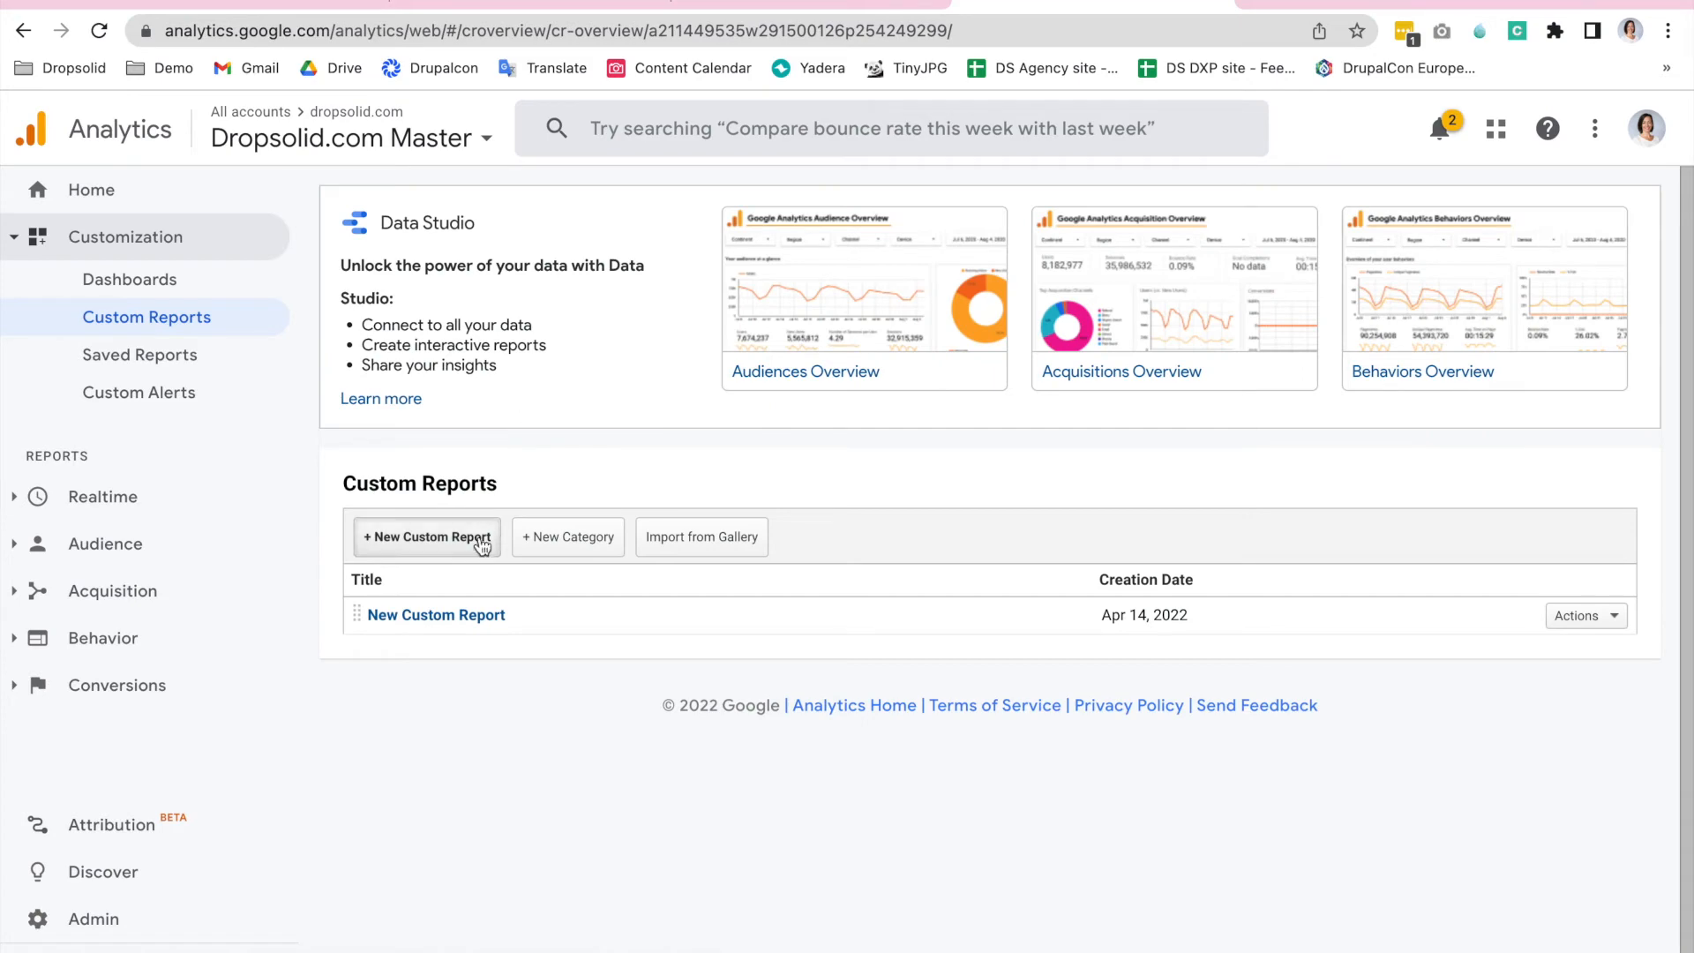
{"action": "left_click", "coordinate": [436, 613]}
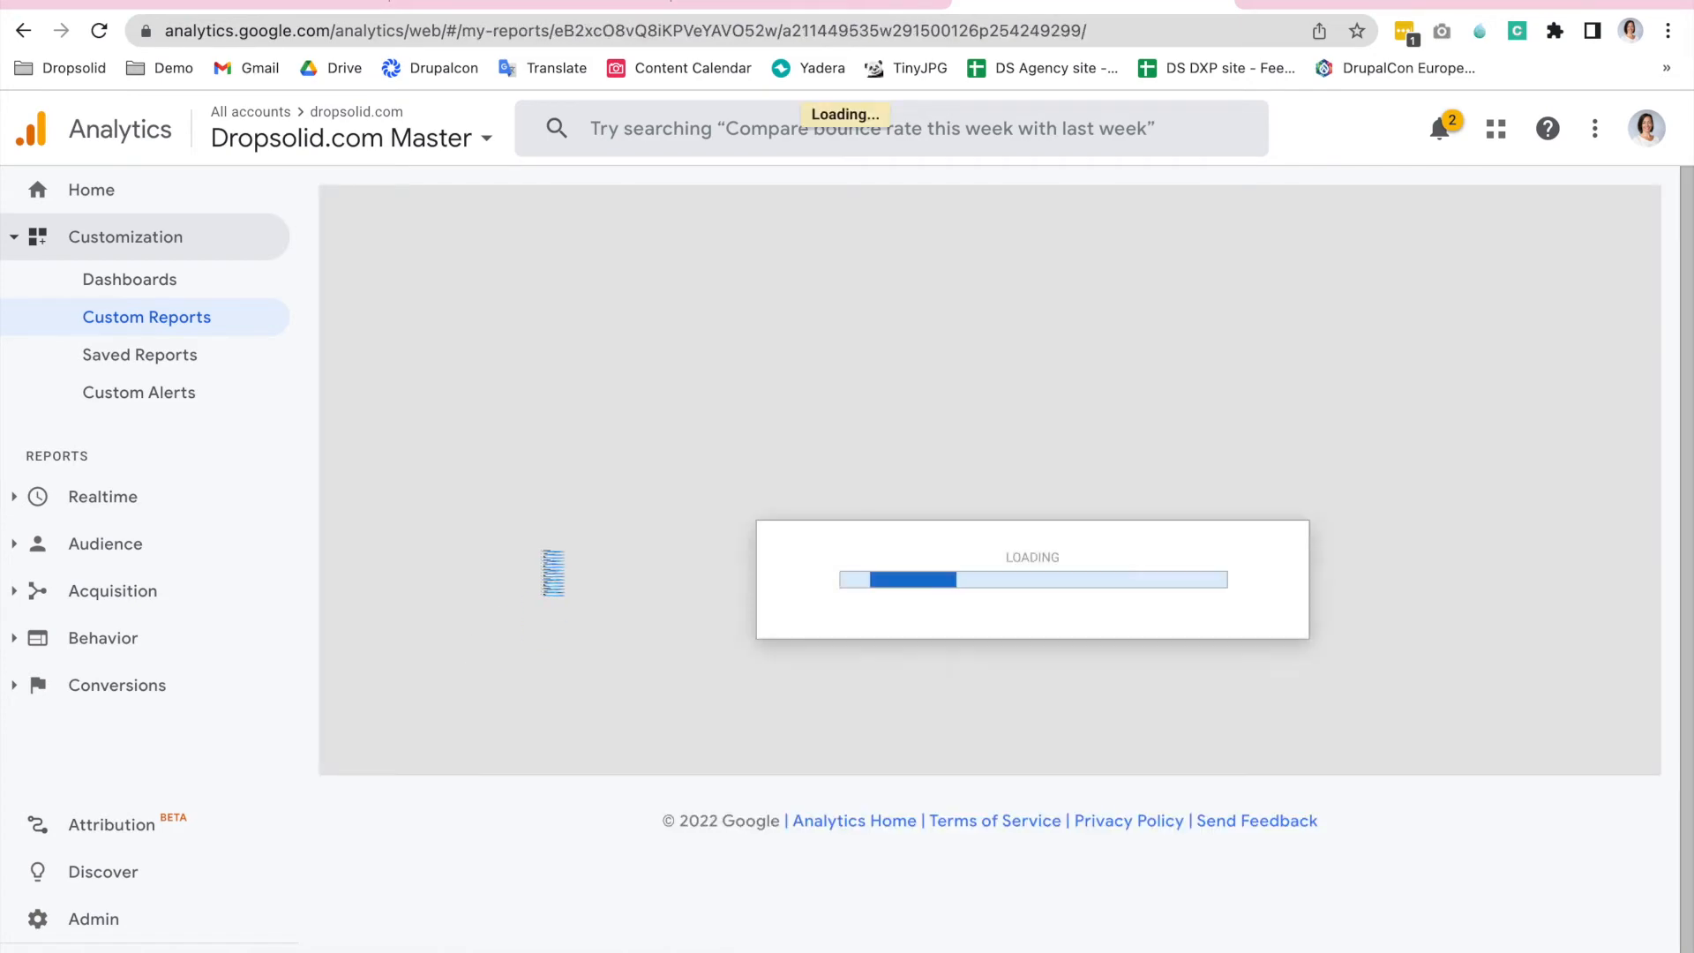
{"action": "scroll", "coordinate": [838, 577], "scroll_direction": "down", "scroll_amount": 2}
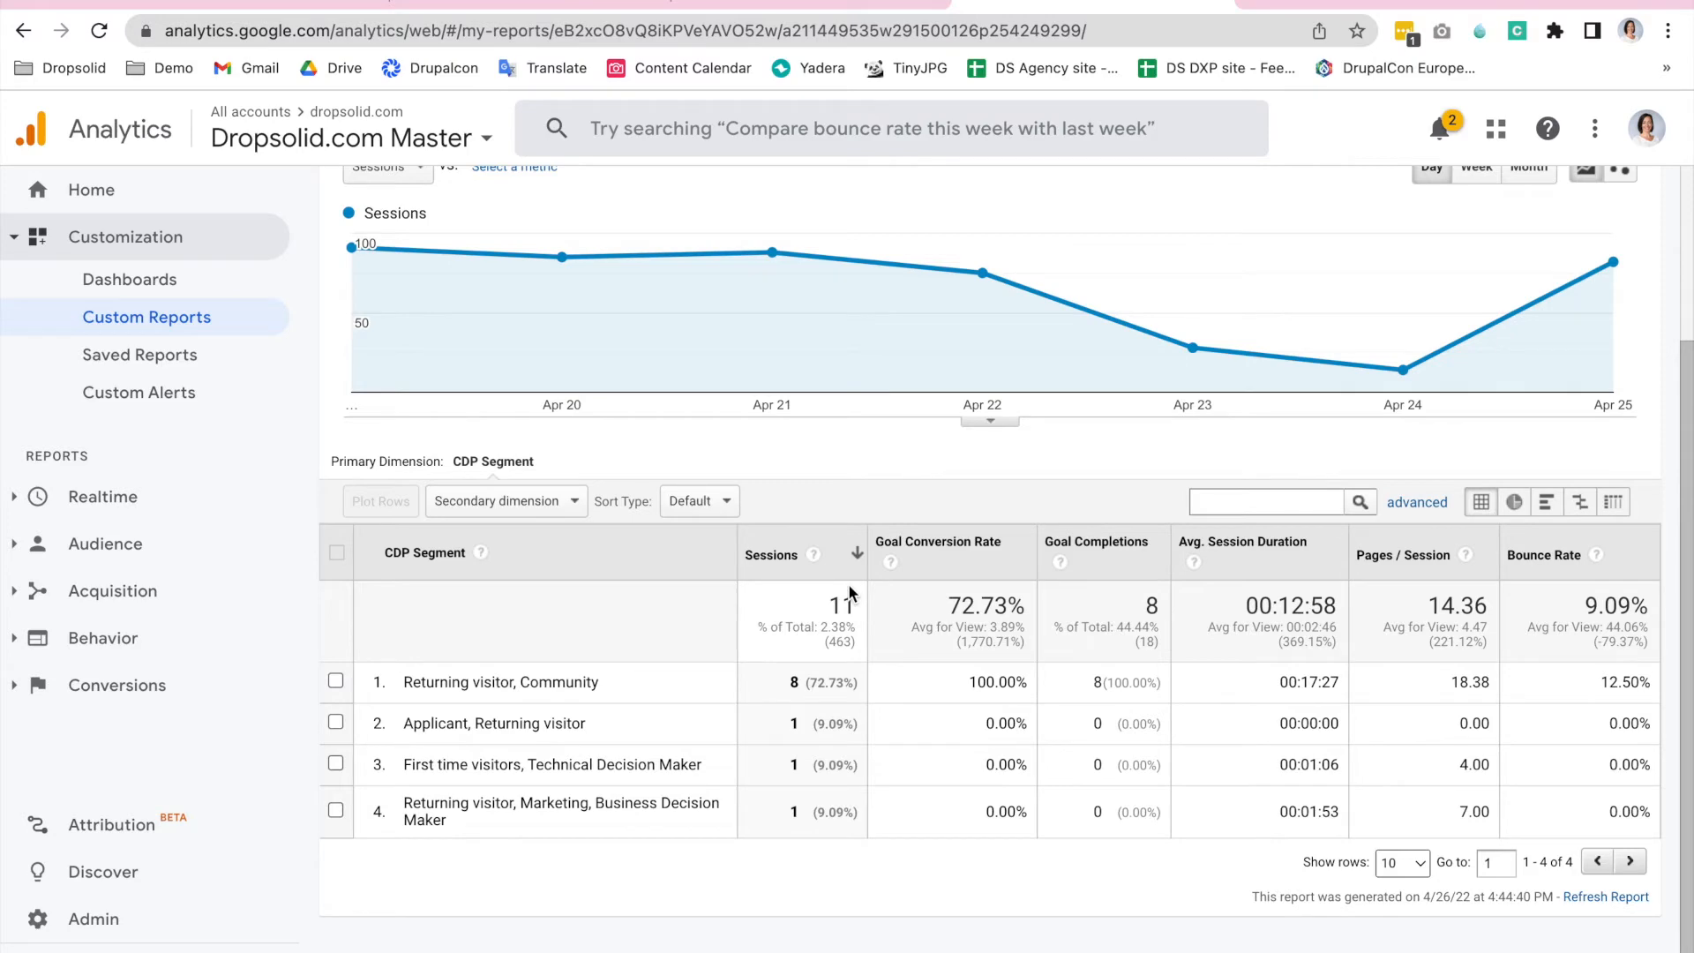
{"action": "left_click", "coordinate": [278, 8]}
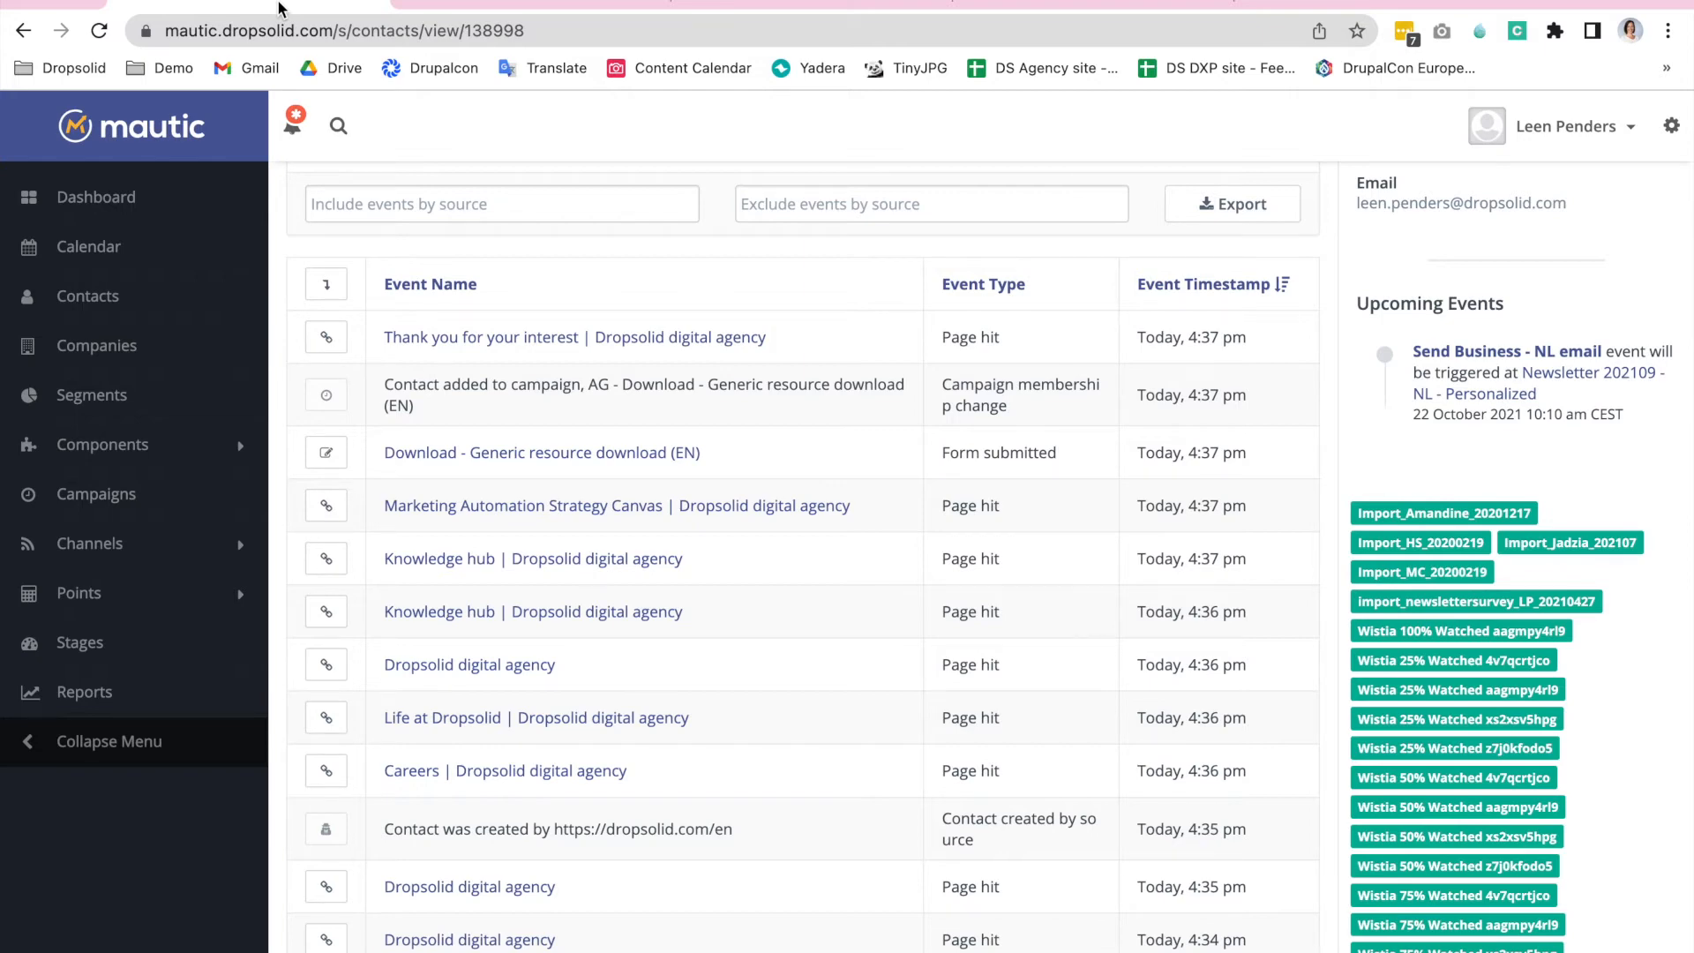
{"action": "scroll", "coordinate": [593, 384], "scroll_direction": "up", "scroll_amount": 10}
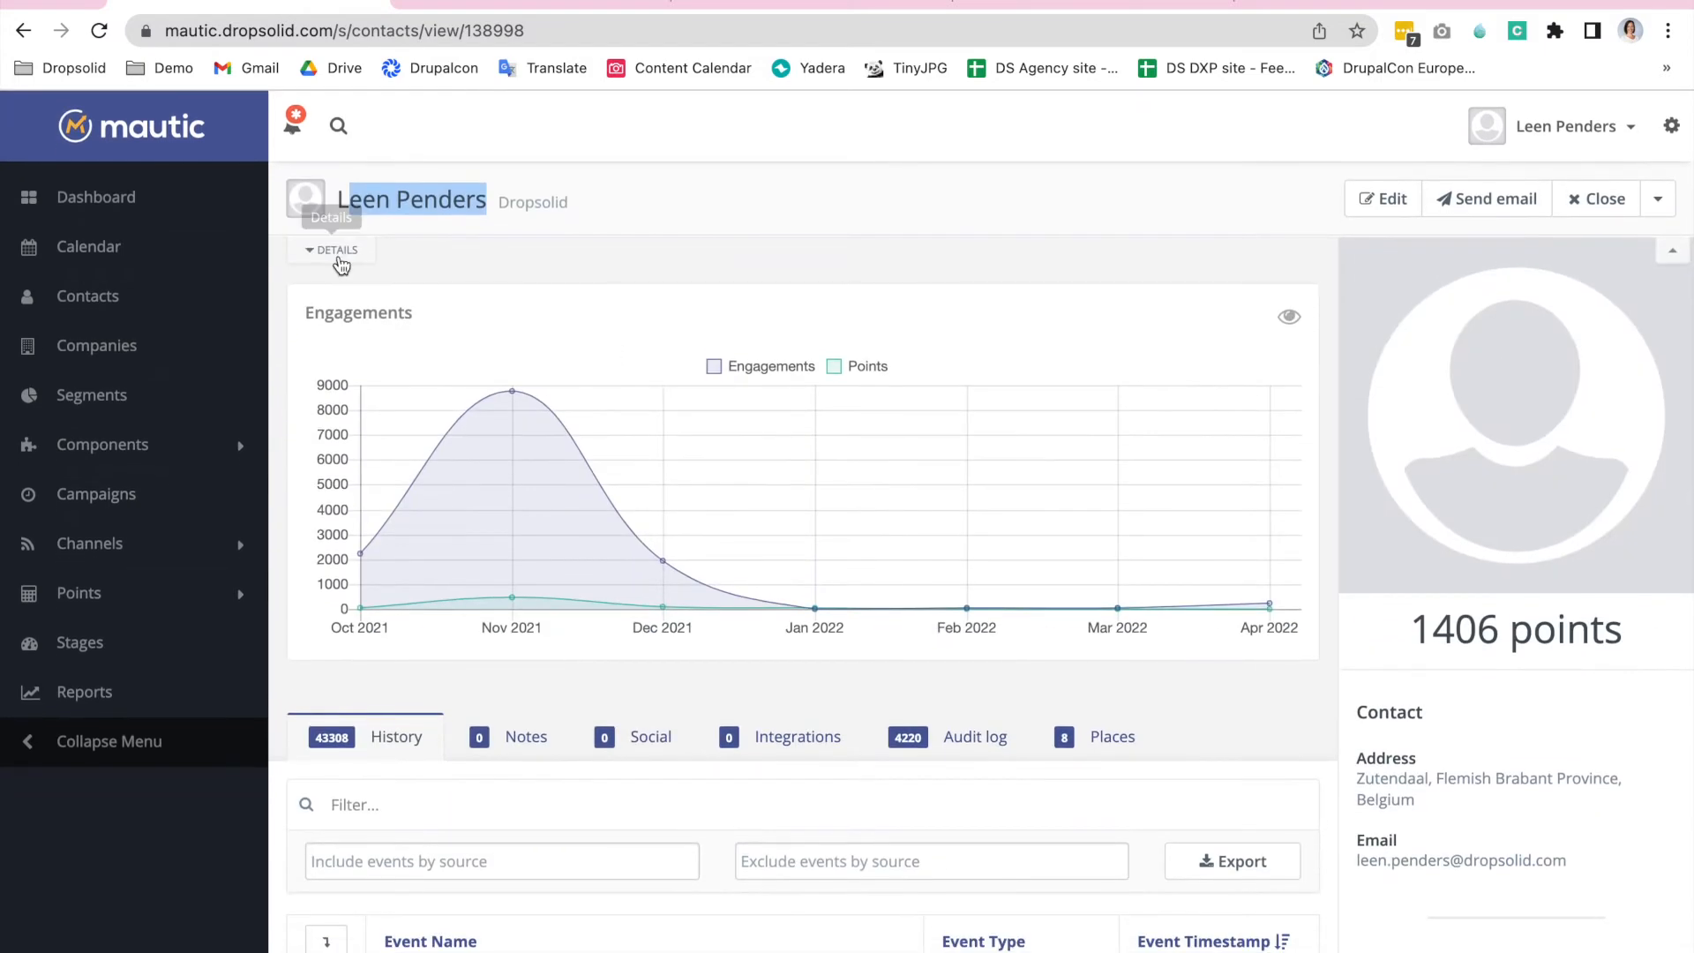
Expand the contact's details and highlight its CDP Segment values, then return to the dropsolid.com page.
{"action": "left_click", "coordinate": [336, 249]}
{"action": "scroll", "coordinate": [725, 480], "scroll_direction": "down", "scroll_amount": 10}
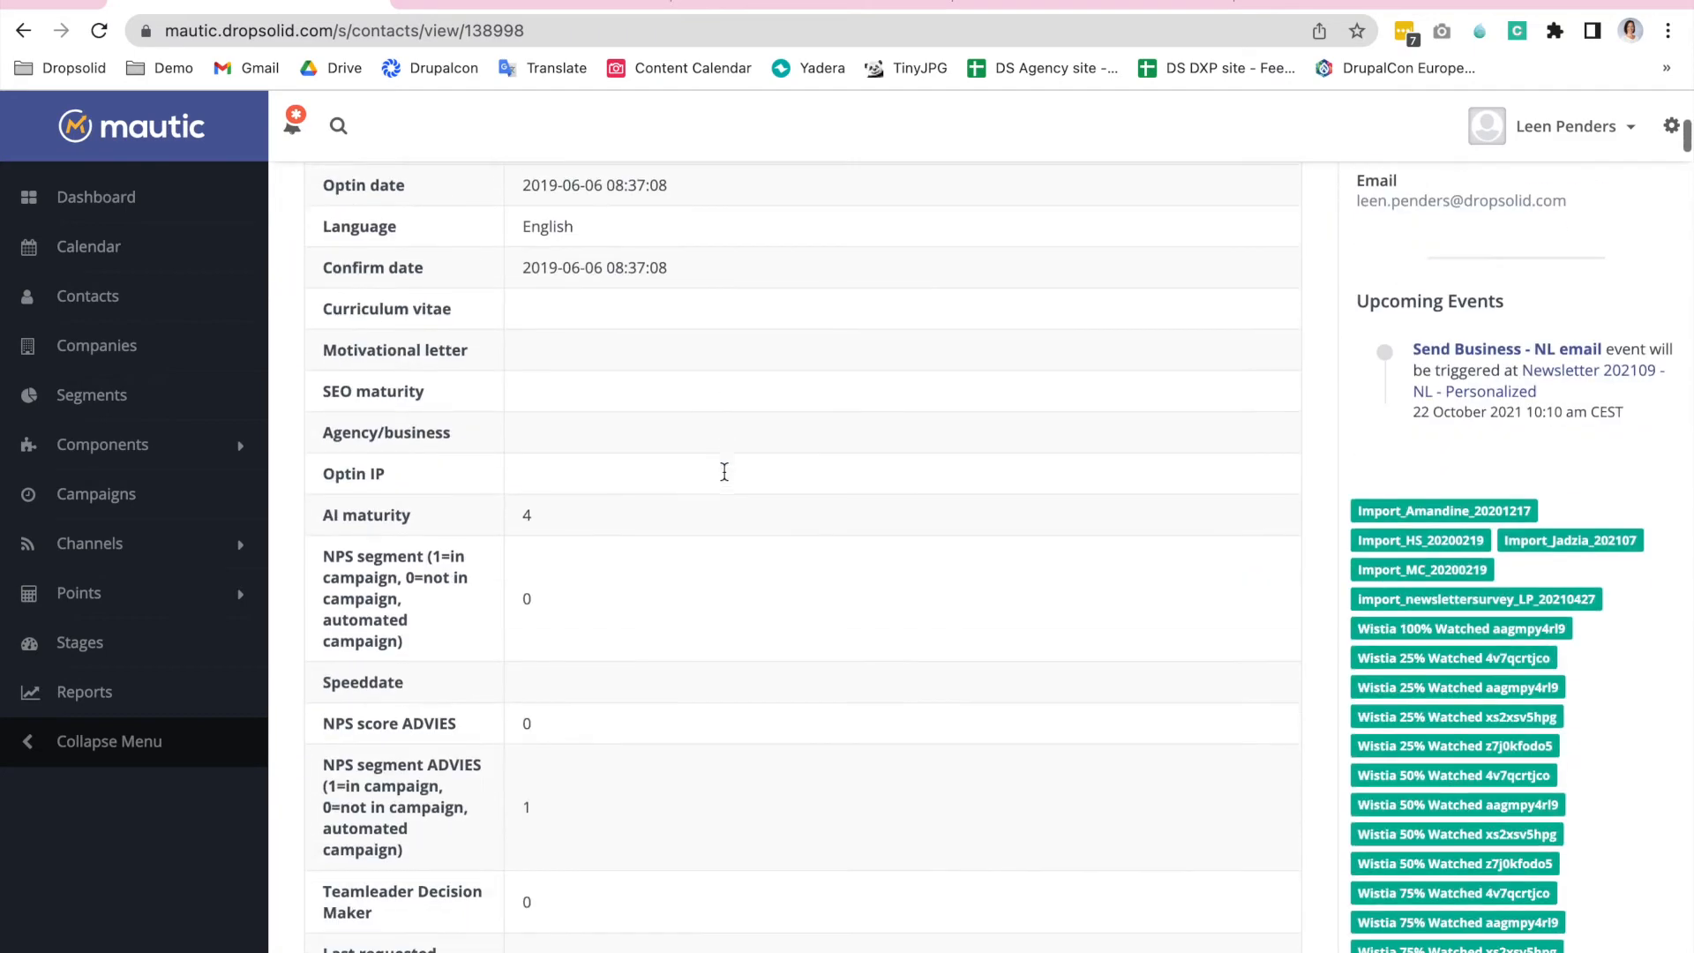
{"action": "scroll", "coordinate": [726, 479], "scroll_direction": "down", "scroll_amount": 5}
{"action": "scroll", "coordinate": [726, 479], "scroll_direction": "down", "scroll_amount": 3}
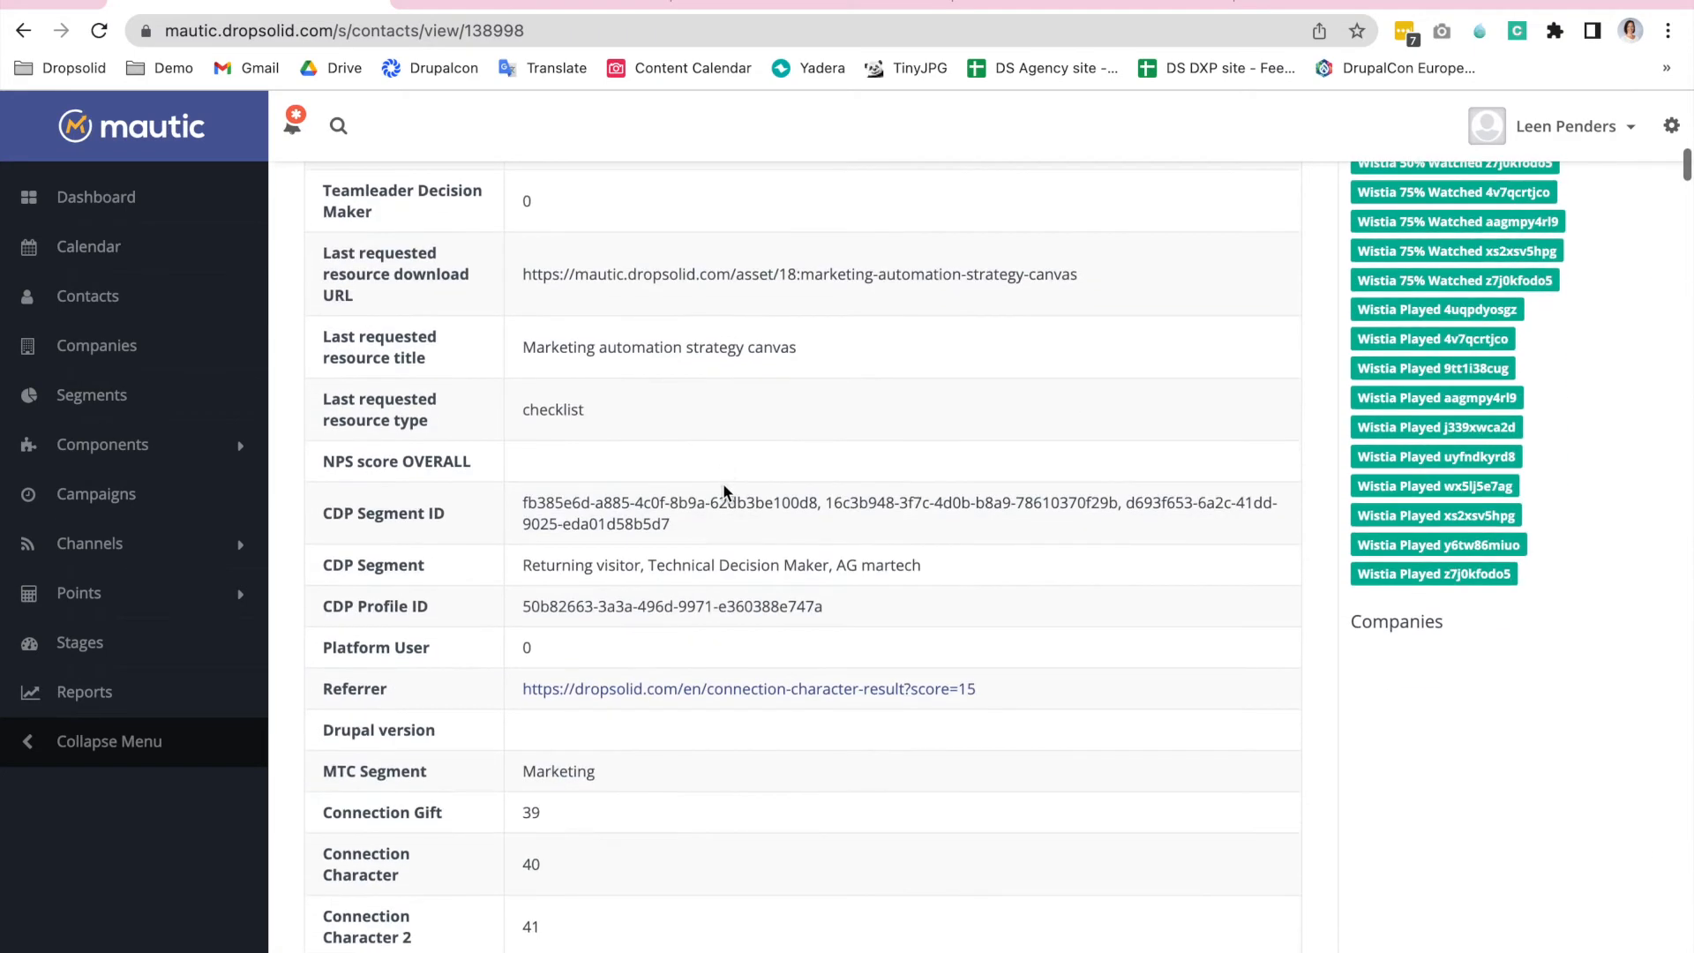
{"action": "left_click_drag", "start_coordinate": [522, 565], "coordinate": [926, 566]}
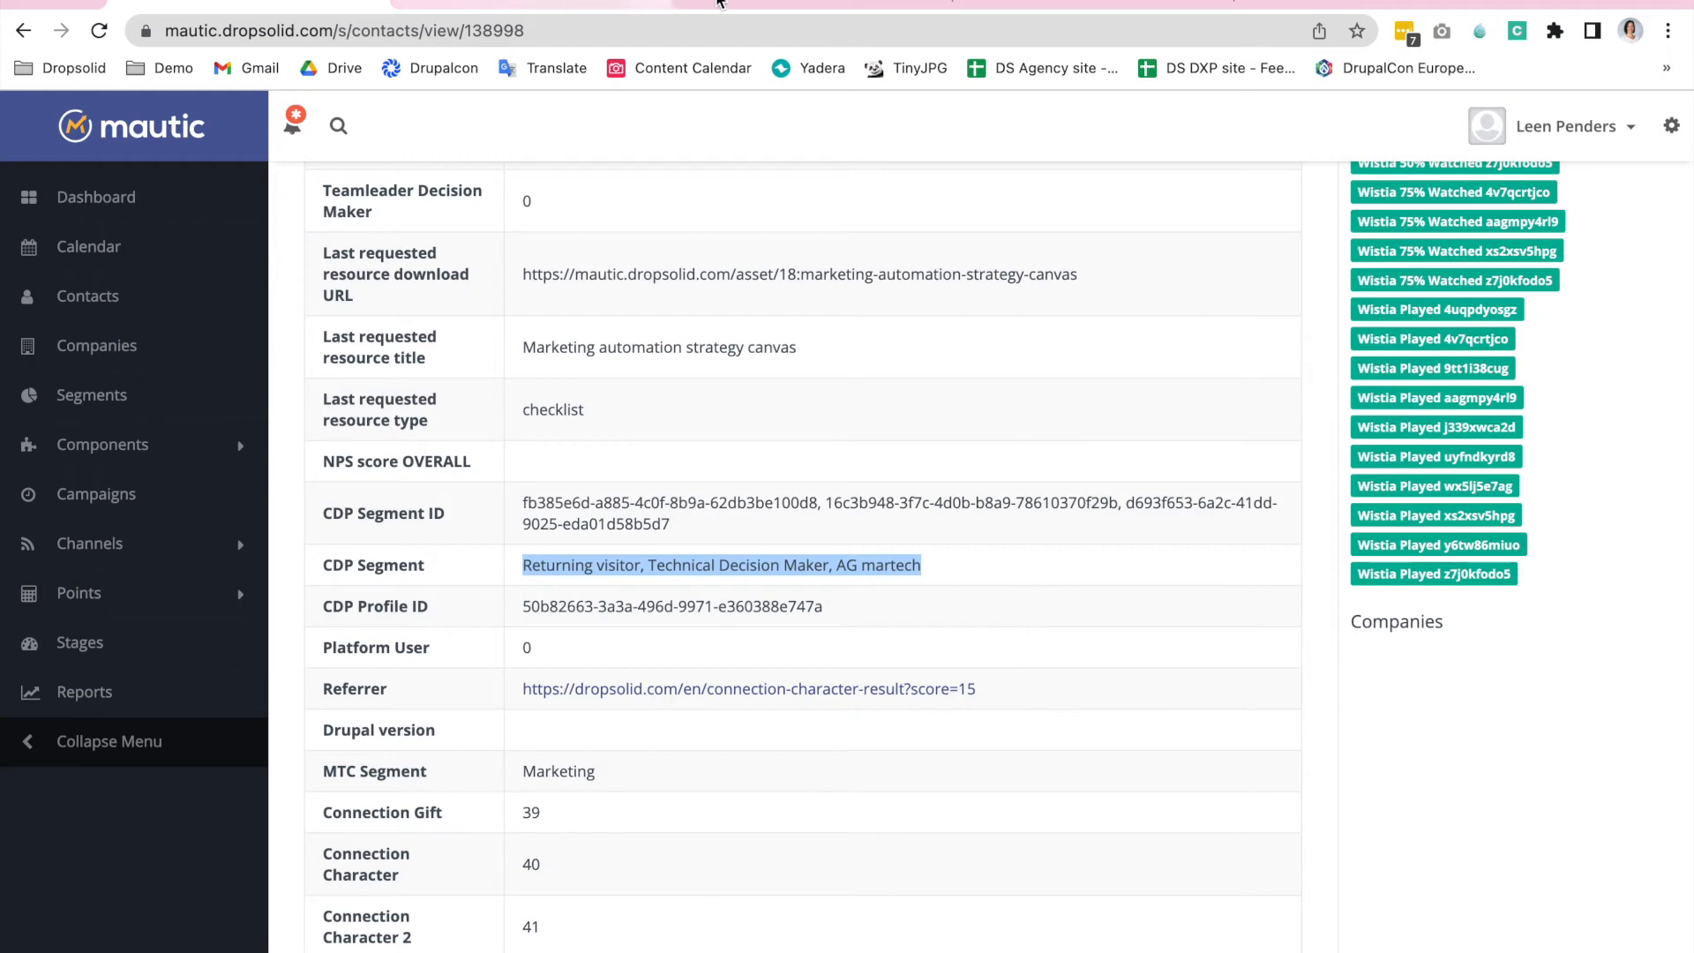
{"action": "left_click", "coordinate": [751, 4]}
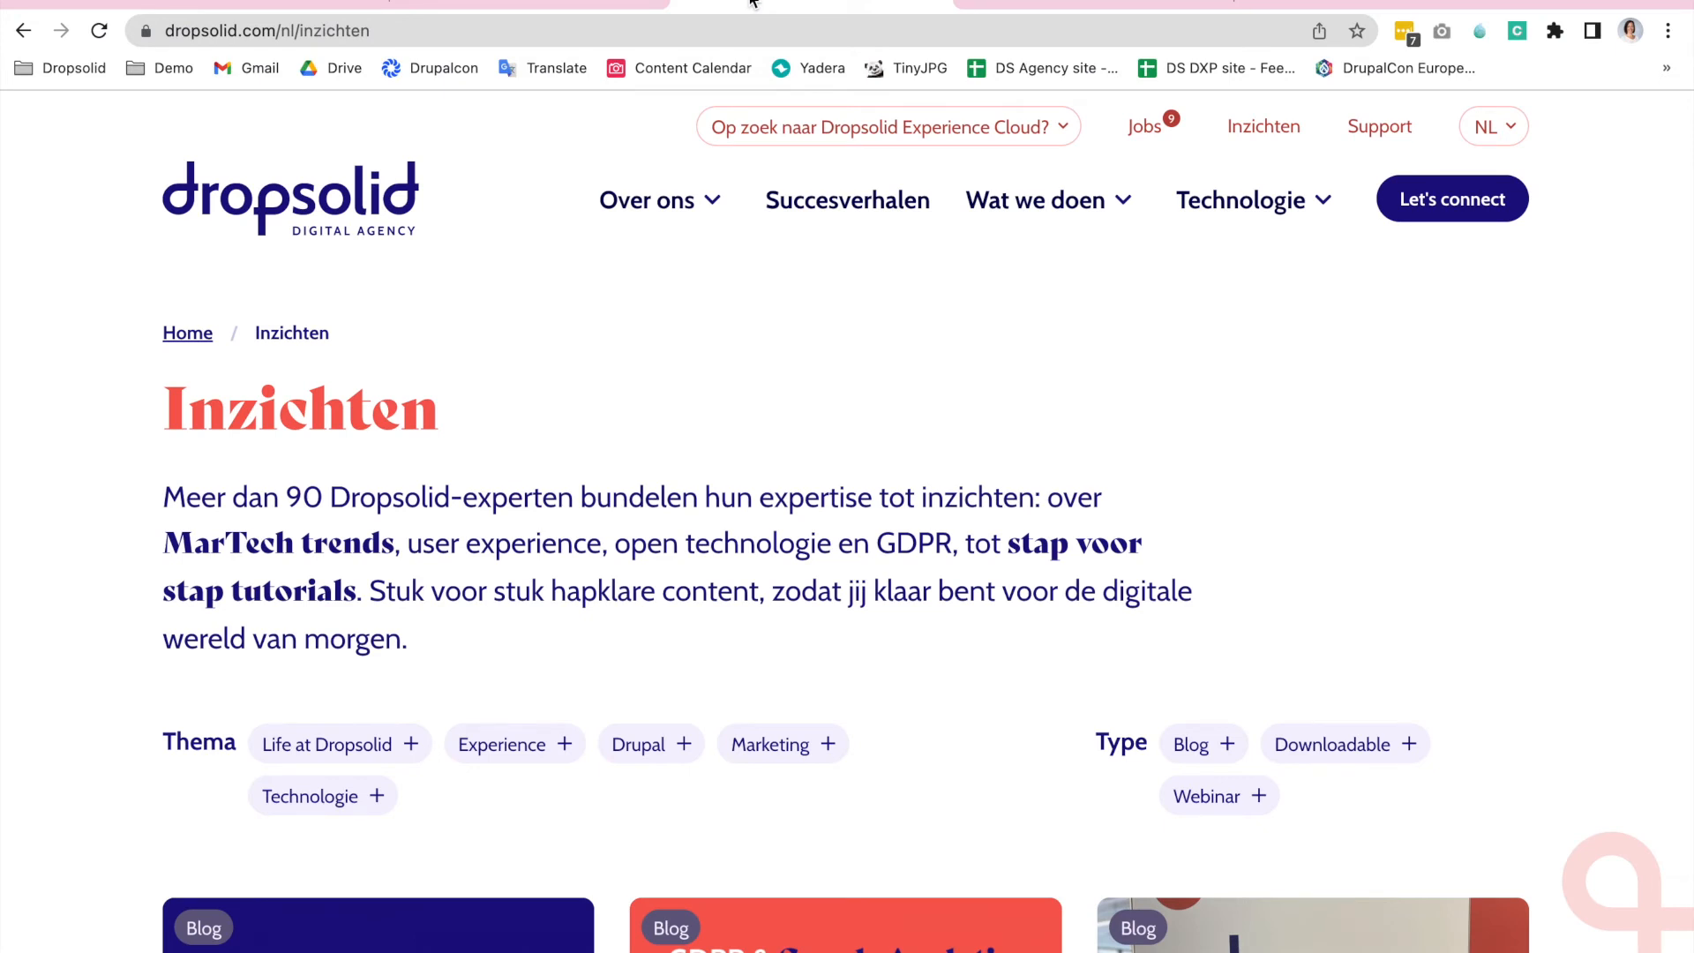
Go to the Tags list in the Tag Manager workspace.
{"action": "left_click", "coordinate": [807, 9]}
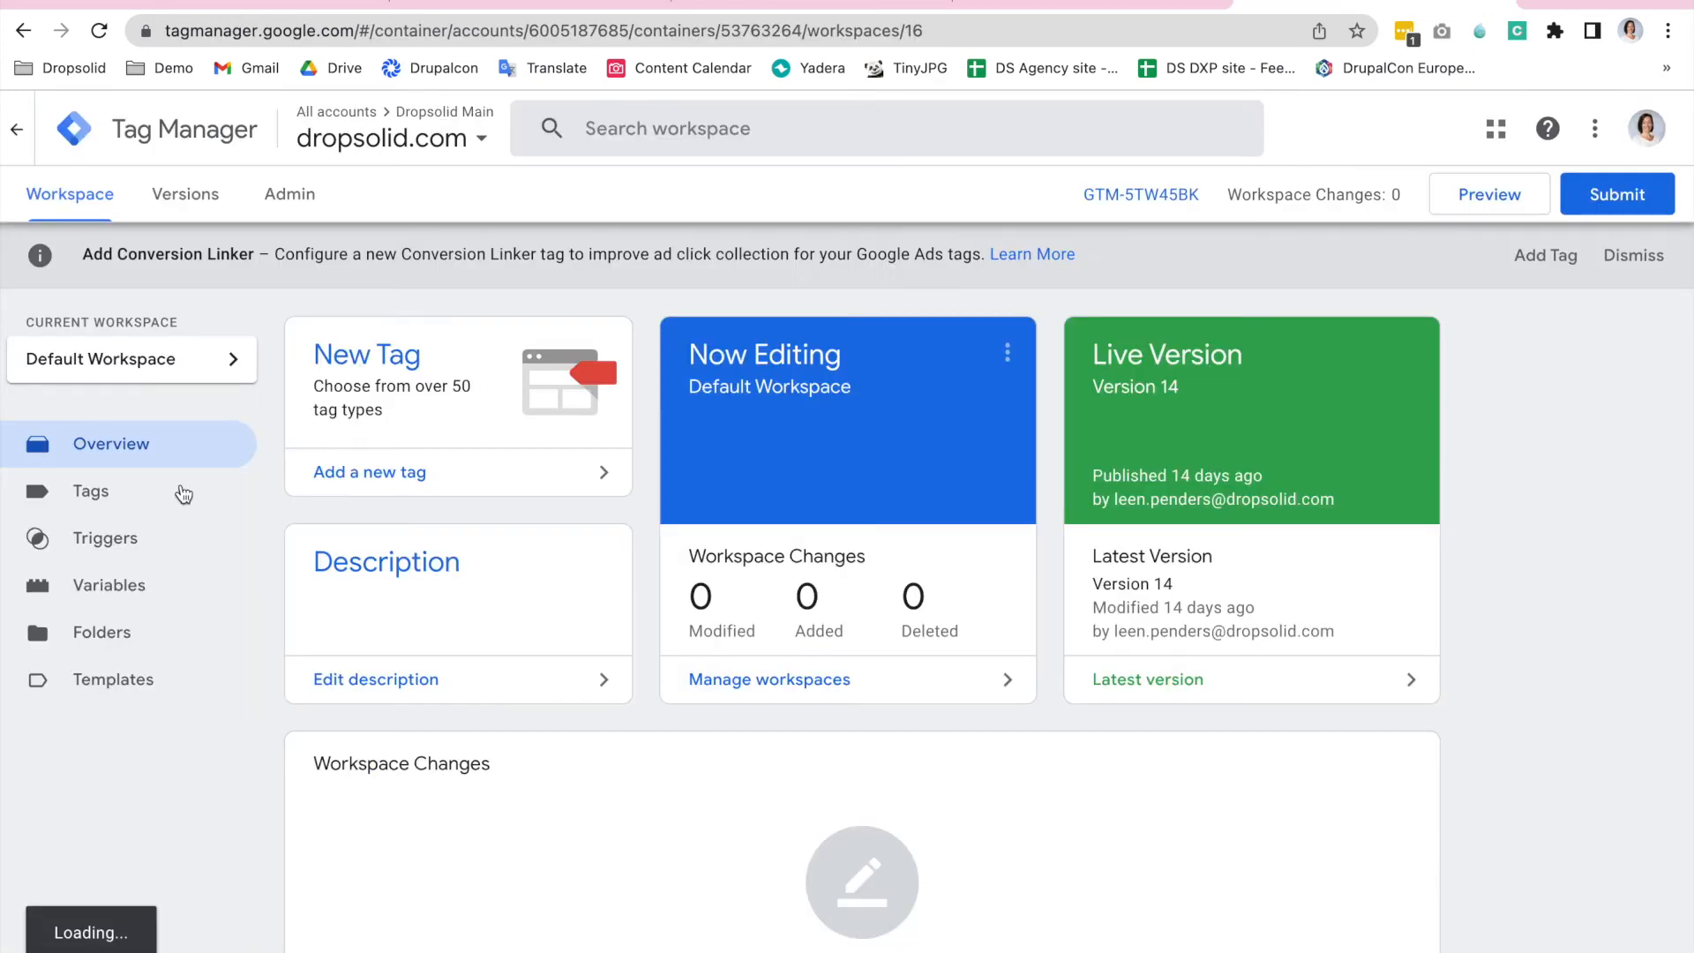
{"action": "left_click", "coordinate": [91, 491]}
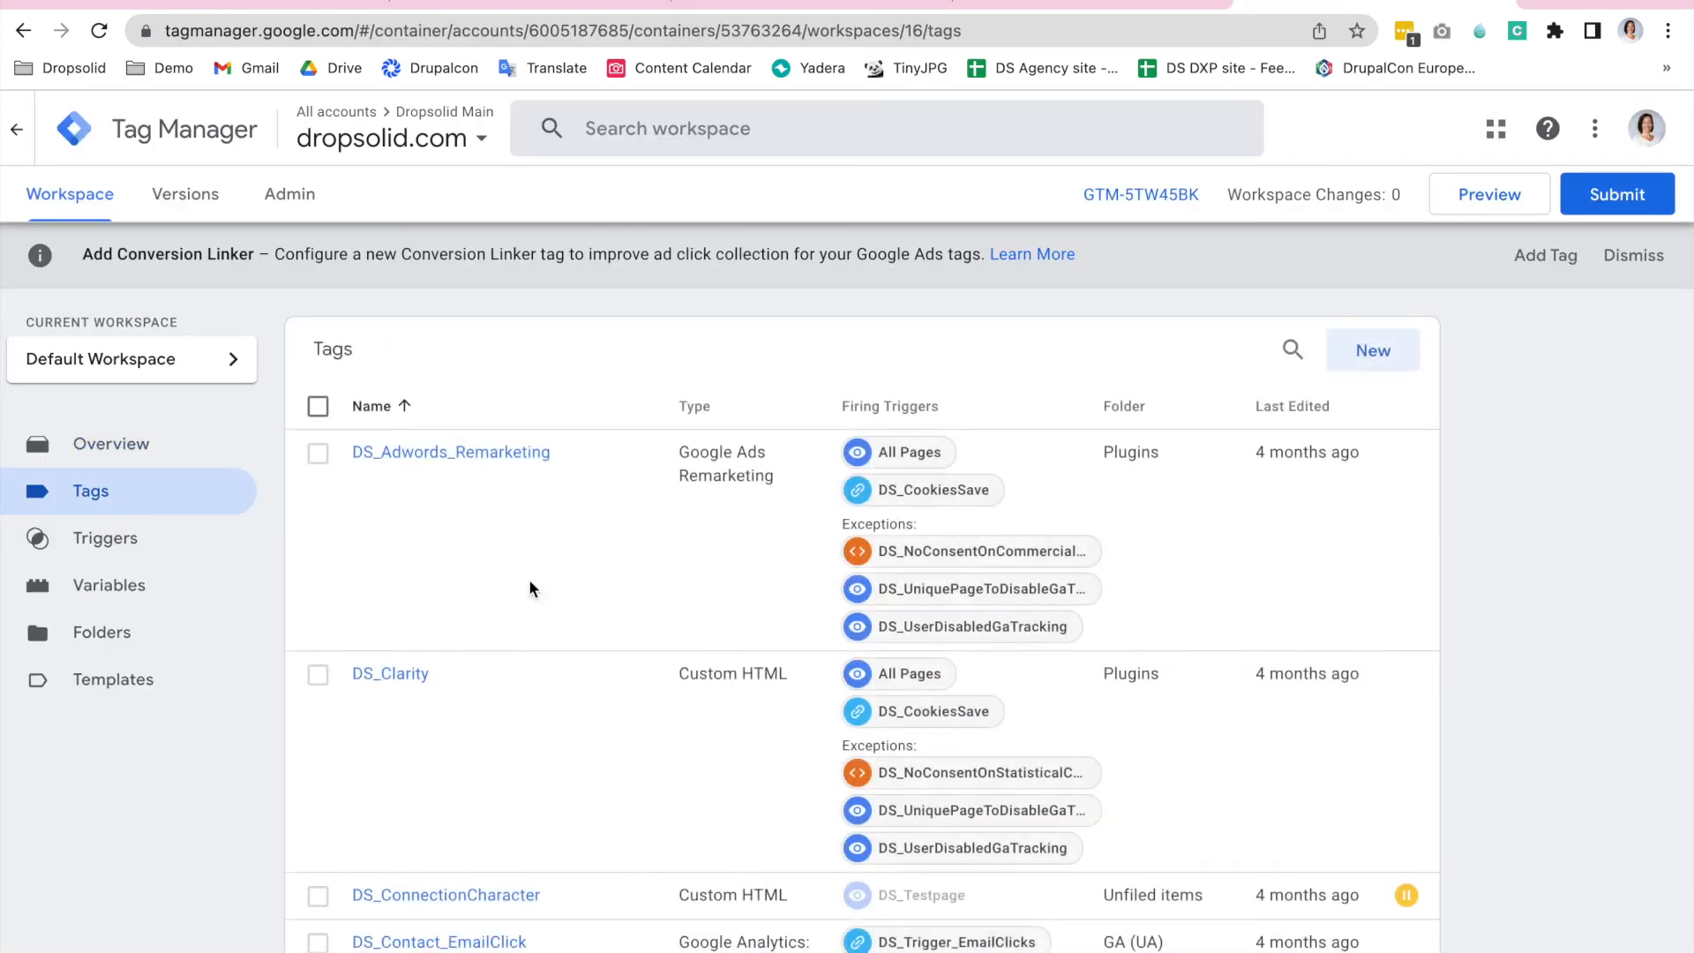
{"action": "scroll", "coordinate": [582, 599], "scroll_direction": "down", "scroll_amount": 2}
{"action": "scroll", "coordinate": [583, 599], "scroll_direction": "down", "scroll_amount": 5}
{"action": "scroll", "coordinate": [583, 600], "scroll_direction": "down", "scroll_amount": 4}
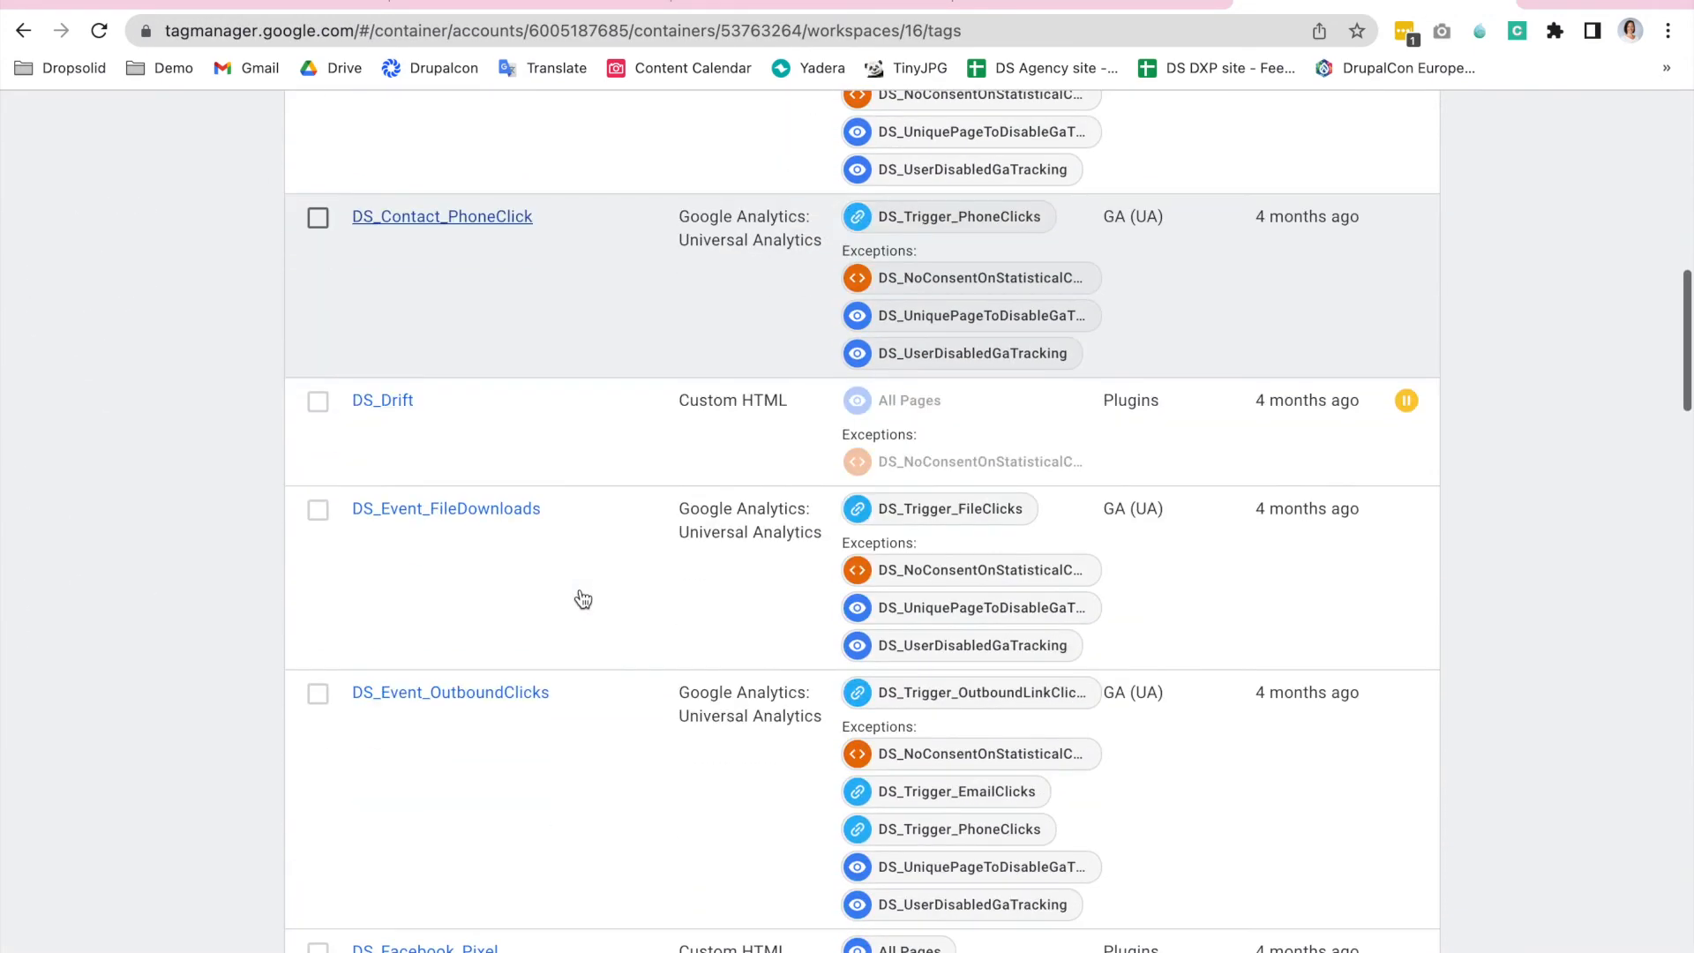
{"action": "scroll", "coordinate": [582, 599], "scroll_direction": "down", "scroll_amount": 3}
{"action": "scroll", "coordinate": [583, 600], "scroll_direction": "down", "scroll_amount": 5}
{"action": "scroll", "coordinate": [583, 600], "scroll_direction": "down", "scroll_amount": 4}
{"action": "scroll", "coordinate": [582, 599], "scroll_direction": "down", "scroll_amount": 4}
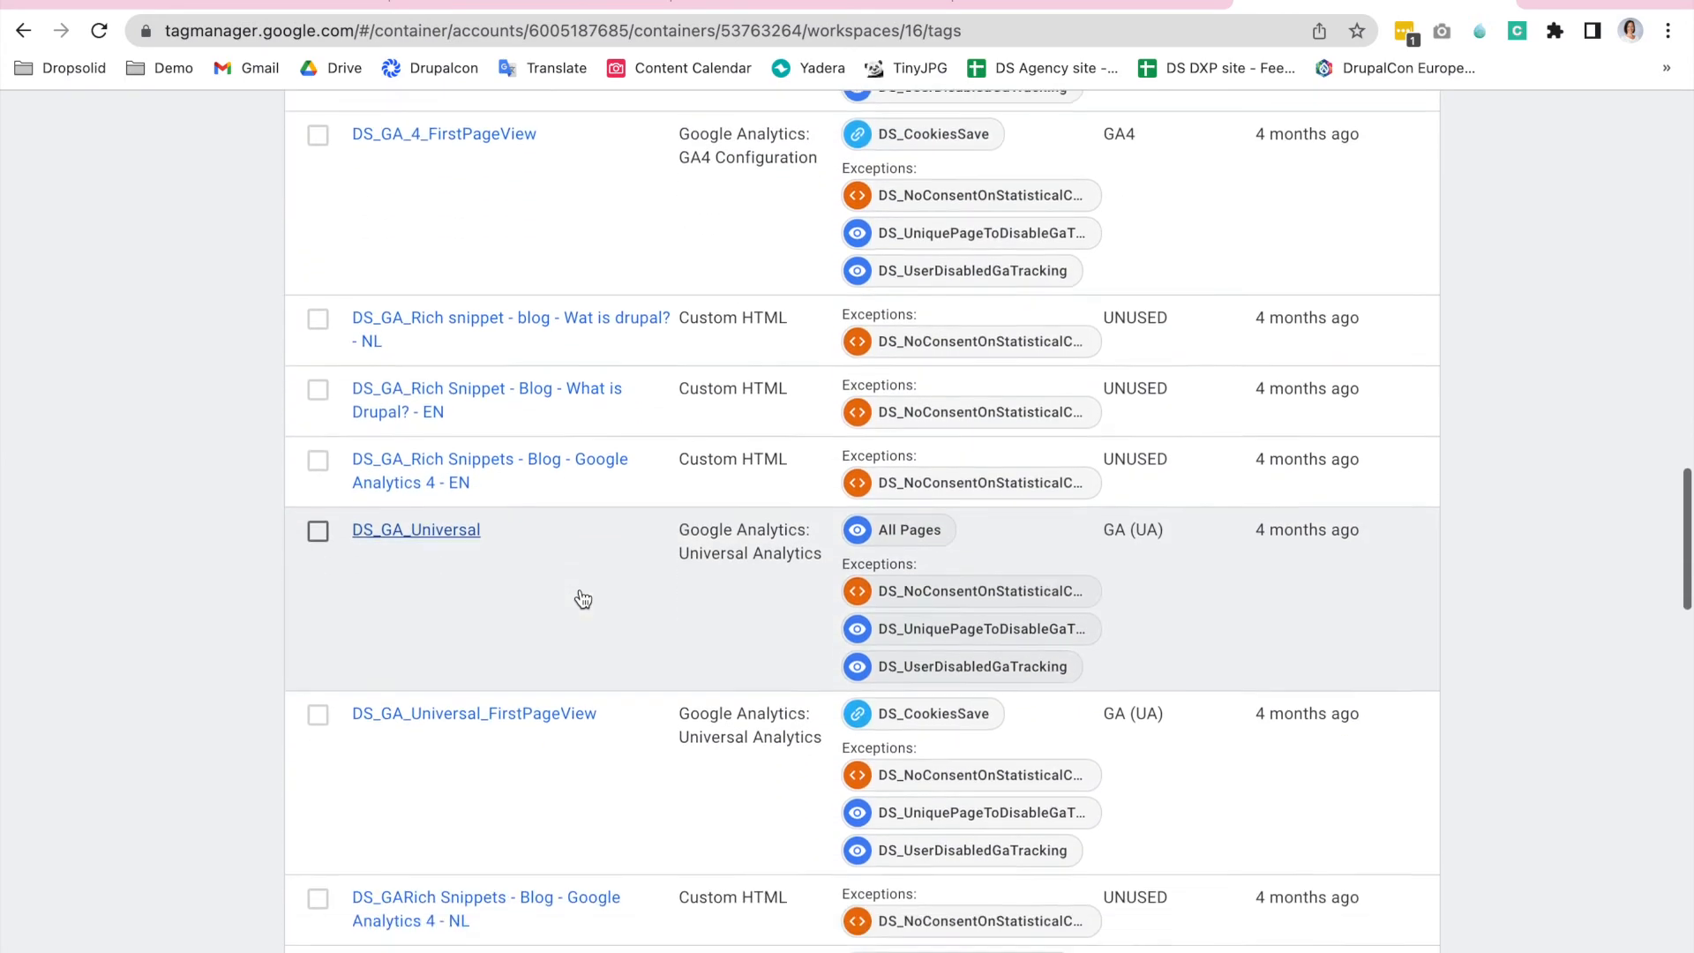
{"action": "scroll", "coordinate": [582, 600], "scroll_direction": "down", "scroll_amount": 3}
{"action": "scroll", "coordinate": [582, 600], "scroll_direction": "down", "scroll_amount": 3}
{"action": "scroll", "coordinate": [582, 599], "scroll_direction": "down", "scroll_amount": 4}
{"action": "scroll", "coordinate": [582, 600], "scroll_direction": "down", "scroll_amount": 2}
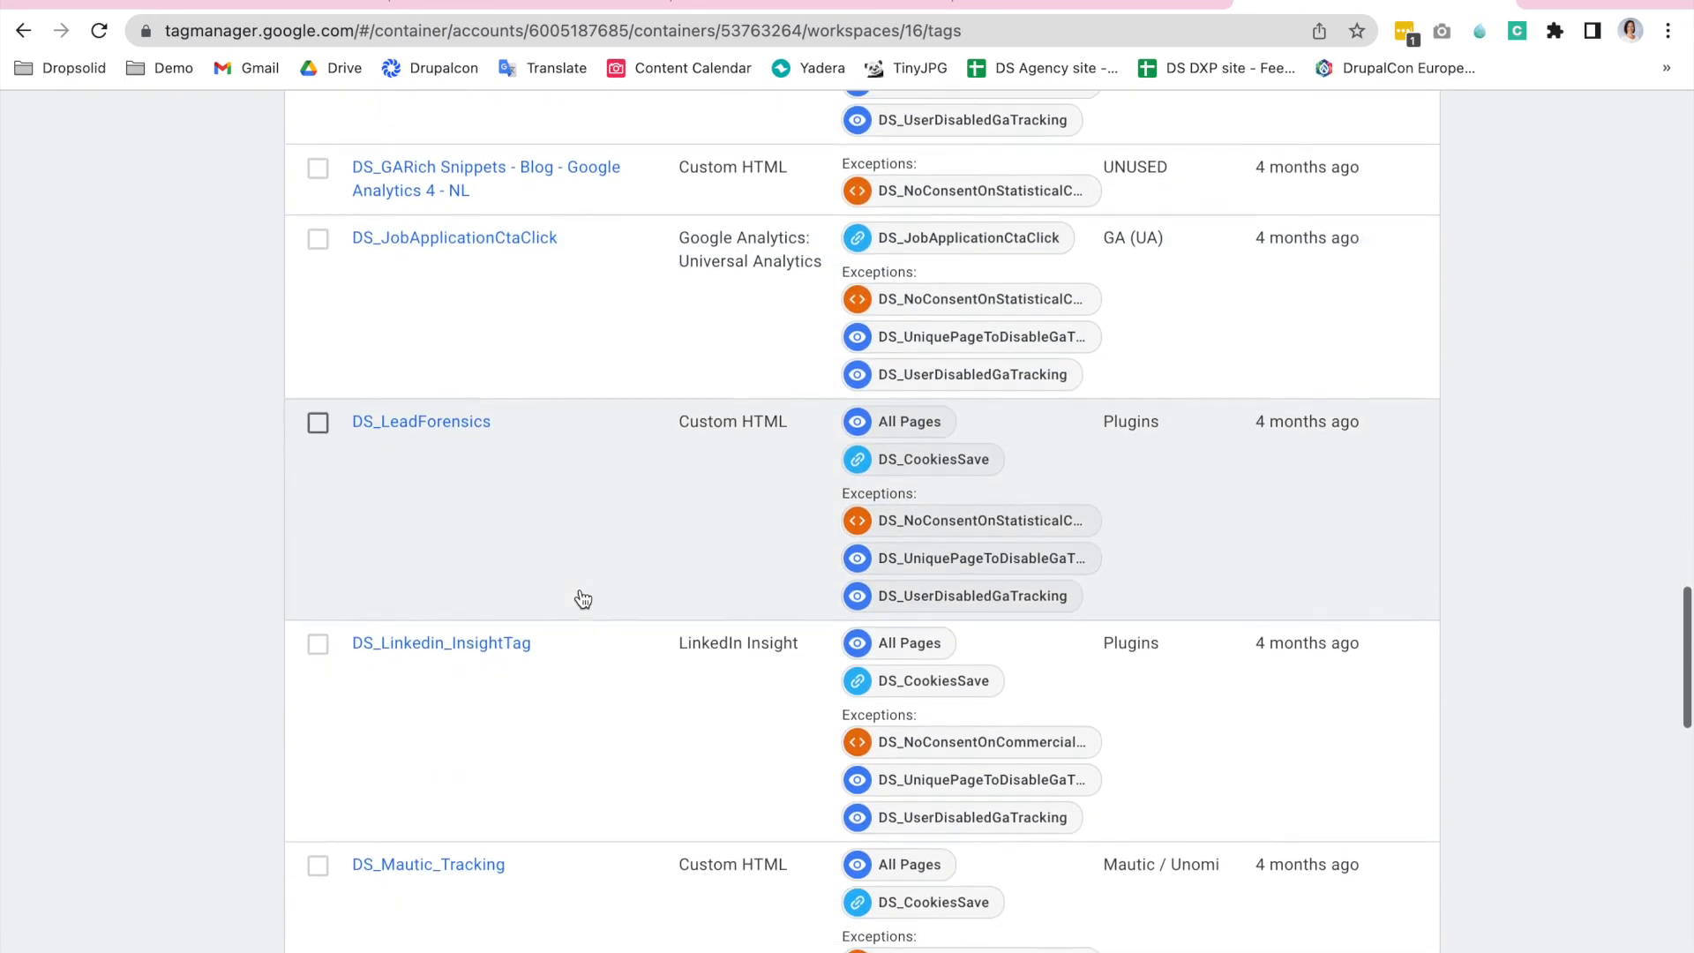
{"action": "scroll", "coordinate": [582, 600], "scroll_direction": "down", "scroll_amount": 4}
{"action": "scroll", "coordinate": [583, 600], "scroll_direction": "down", "scroll_amount": 3}
{"action": "scroll", "coordinate": [582, 600], "scroll_direction": "down", "scroll_amount": 4}
{"action": "scroll", "coordinate": [583, 600], "scroll_direction": "down", "scroll_amount": 3}
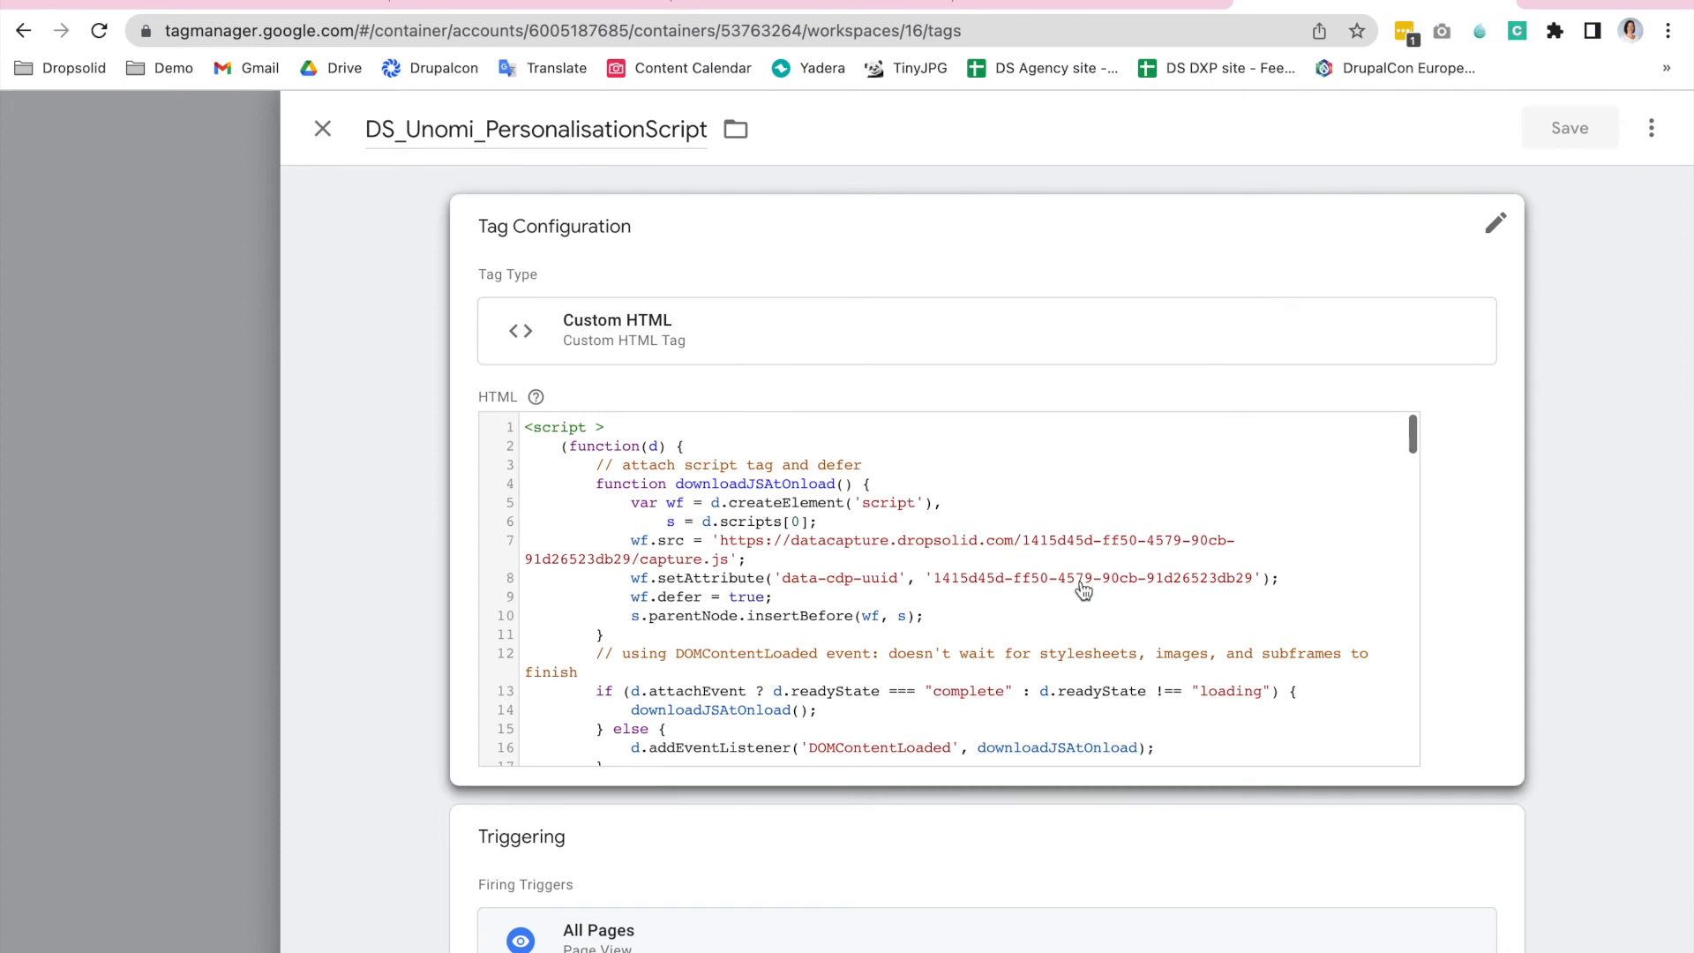
{"action": "scroll", "coordinate": [1086, 592], "scroll_direction": "down", "scroll_amount": 4}
{"action": "scroll", "coordinate": [1021, 592], "scroll_direction": "up", "scroll_amount": 1}
{"action": "scroll", "coordinate": [1021, 591], "scroll_direction": "up", "scroll_amount": 3}
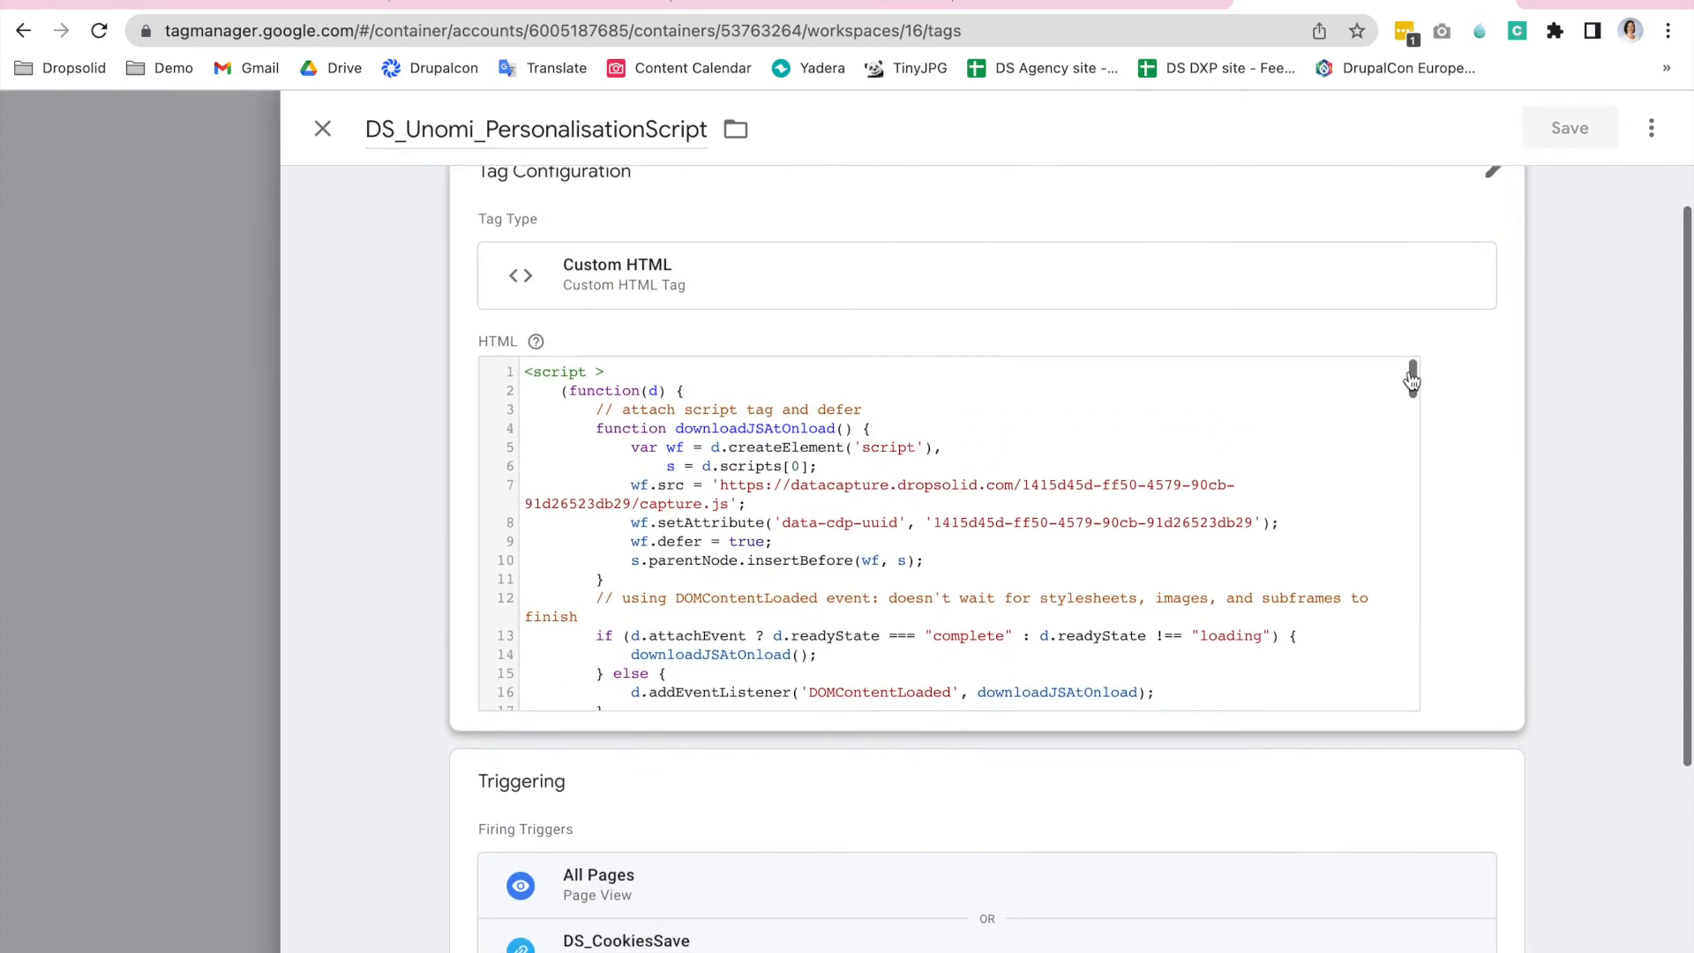
Enlarge the DS_Unomi_PersonalisationScript HTML and highlight its ds_persona scoring block, then return to dropsolid.com.
{"action": "left_click_drag", "start_coordinate": [1413, 377], "coordinate": [1416, 477]}
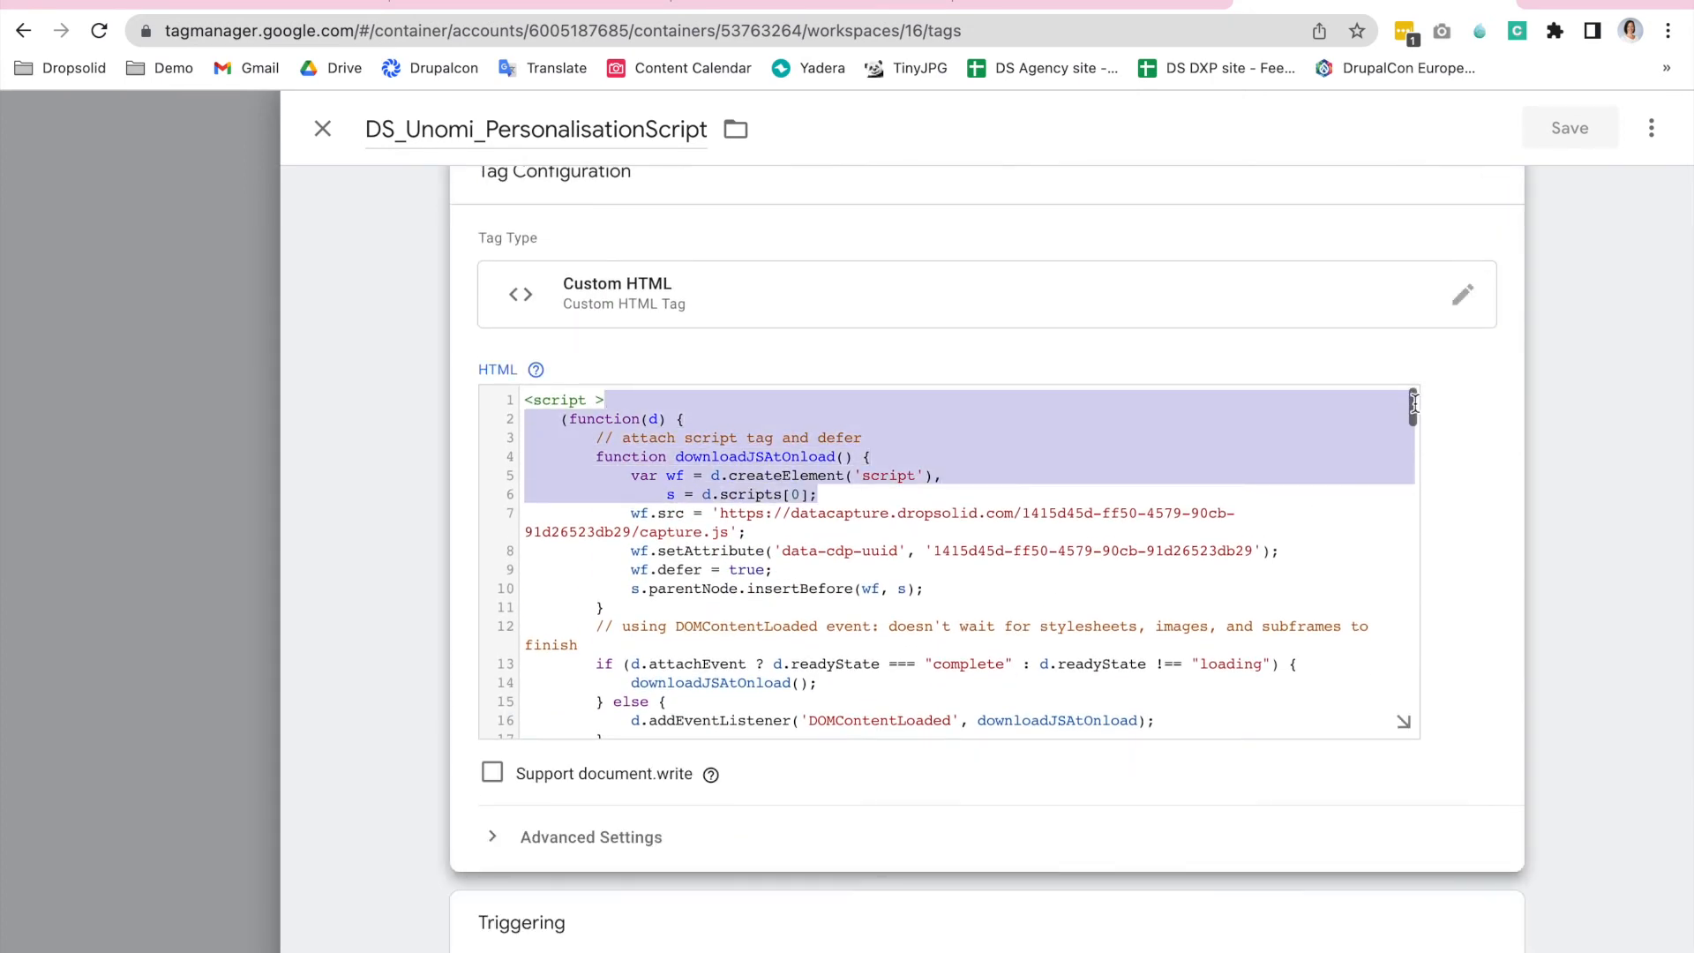
{"action": "left_click", "coordinate": [1406, 724]}
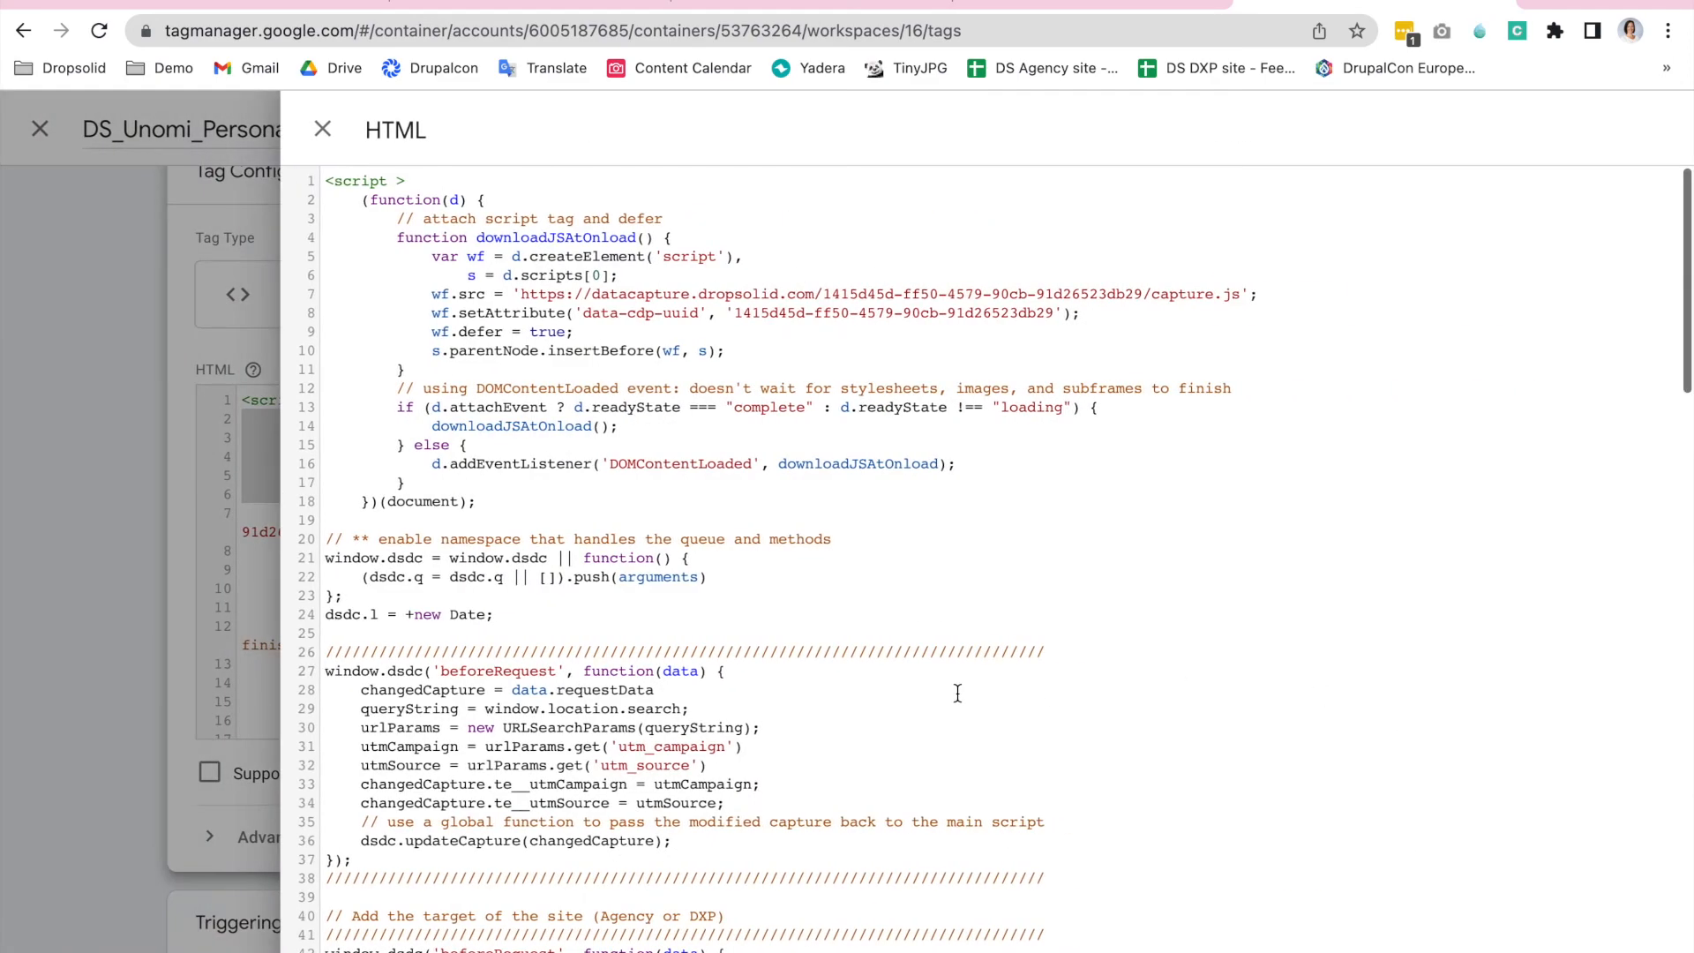
{"action": "scroll", "coordinate": [957, 695], "scroll_direction": "down", "scroll_amount": 5}
{"action": "scroll", "coordinate": [957, 694], "scroll_direction": "down", "scroll_amount": 3}
{"action": "scroll", "coordinate": [957, 694], "scroll_direction": "down", "scroll_amount": 1}
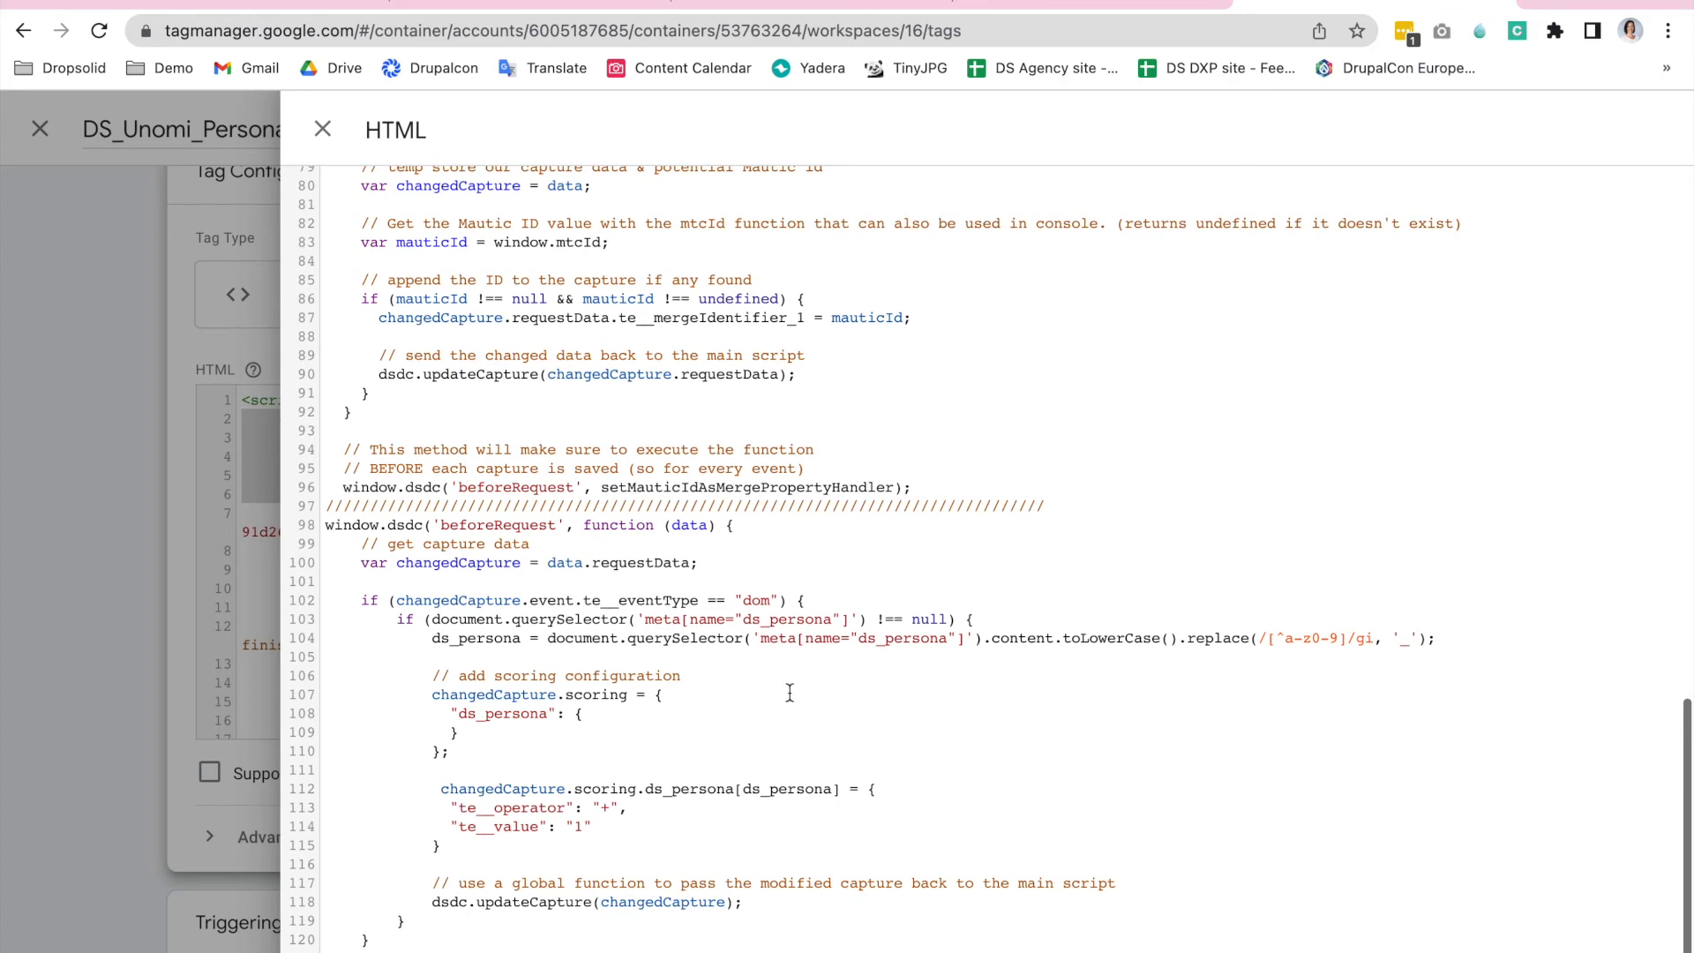
{"action": "mouse_move", "coordinate": [360, 600]}
{"action": "left_mouse_down"}
{"action": "mouse_move", "coordinate": [651, 857]}
{"action": "mouse_move", "coordinate": [796, 902]}
{"action": "left_mouse_up"}
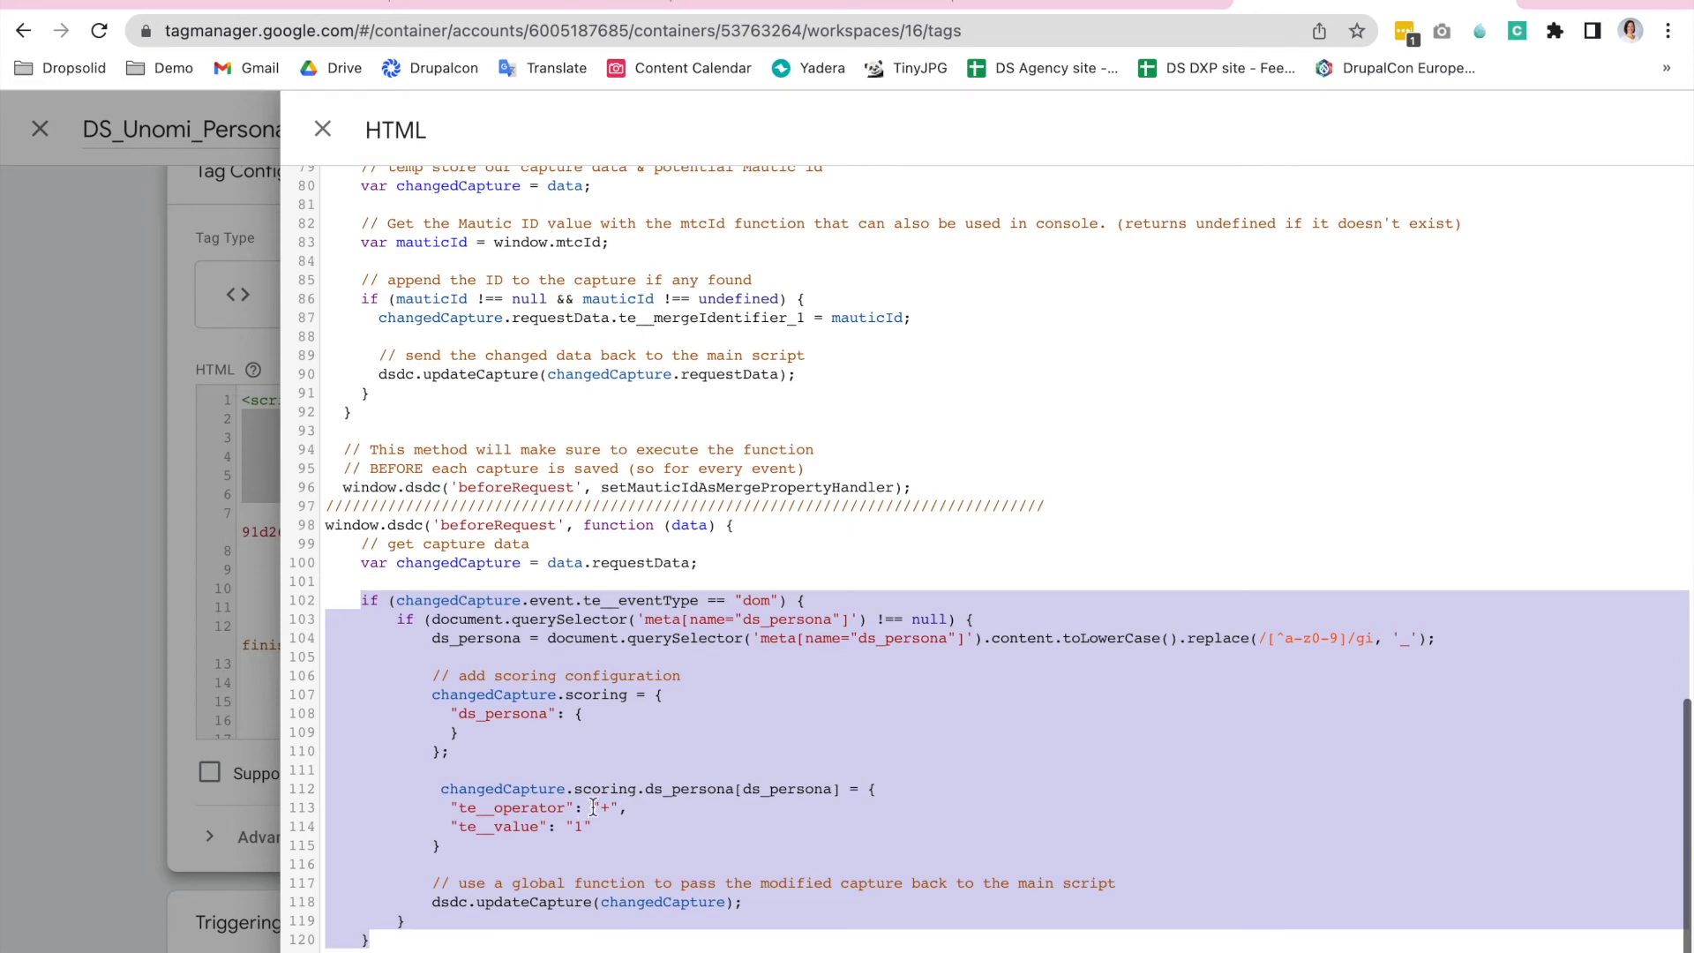
{"action": "left_click", "coordinate": [322, 129]}
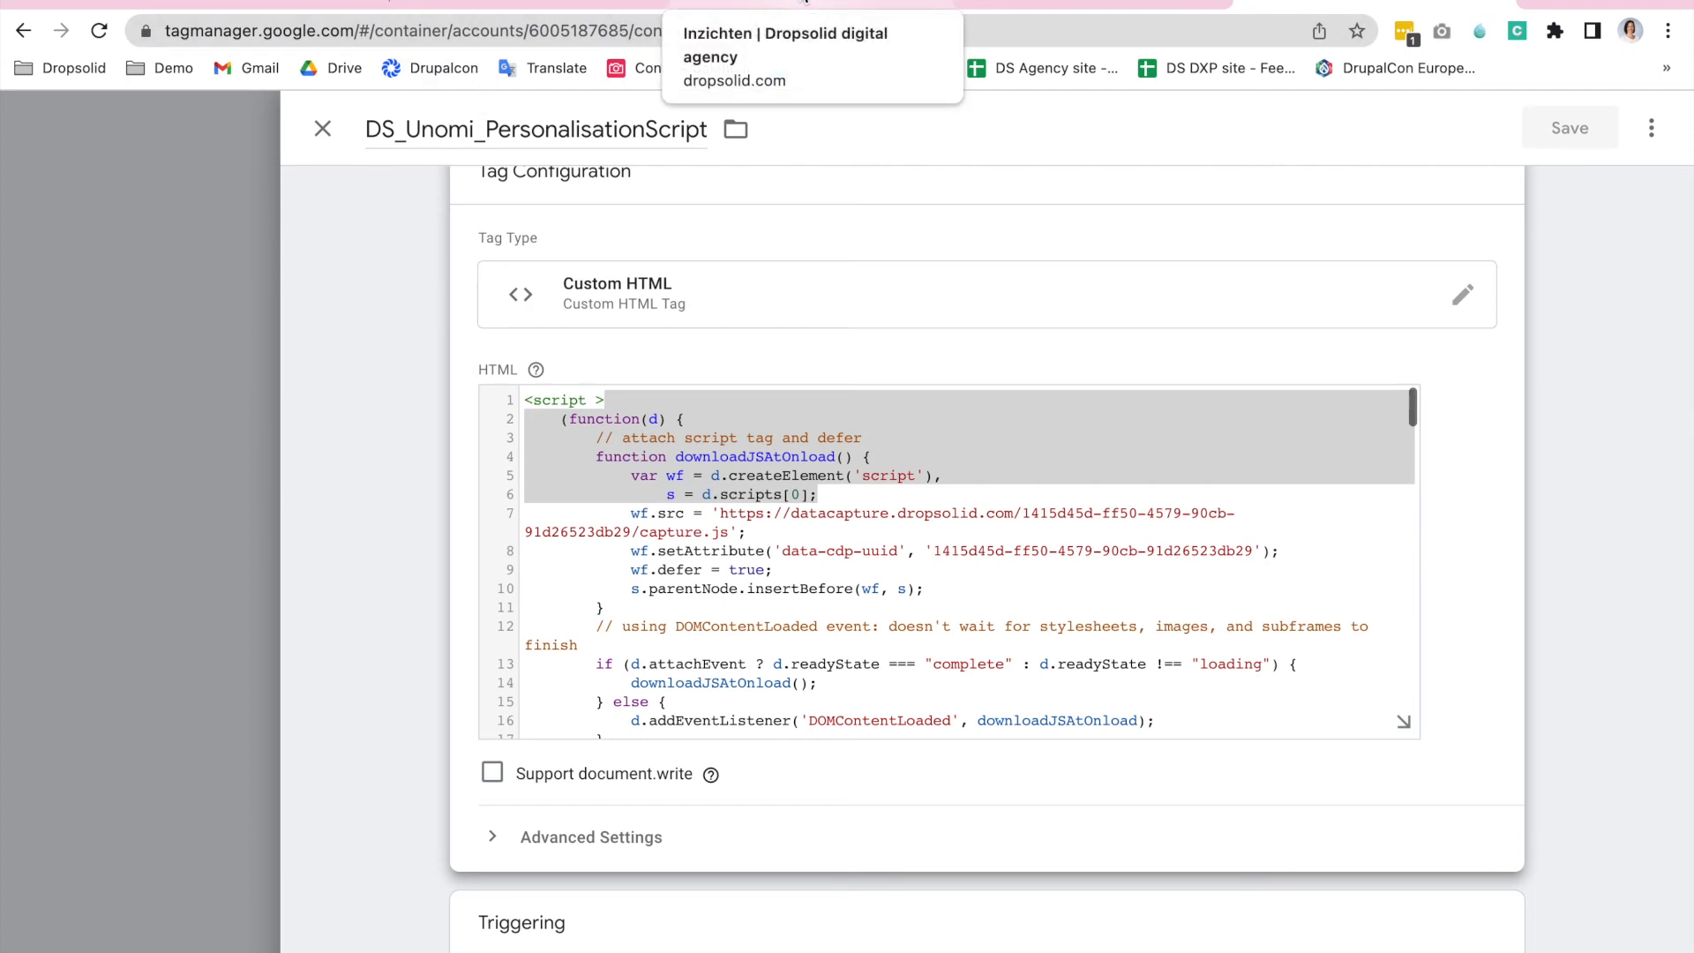
{"action": "left_click", "coordinate": [807, 6]}
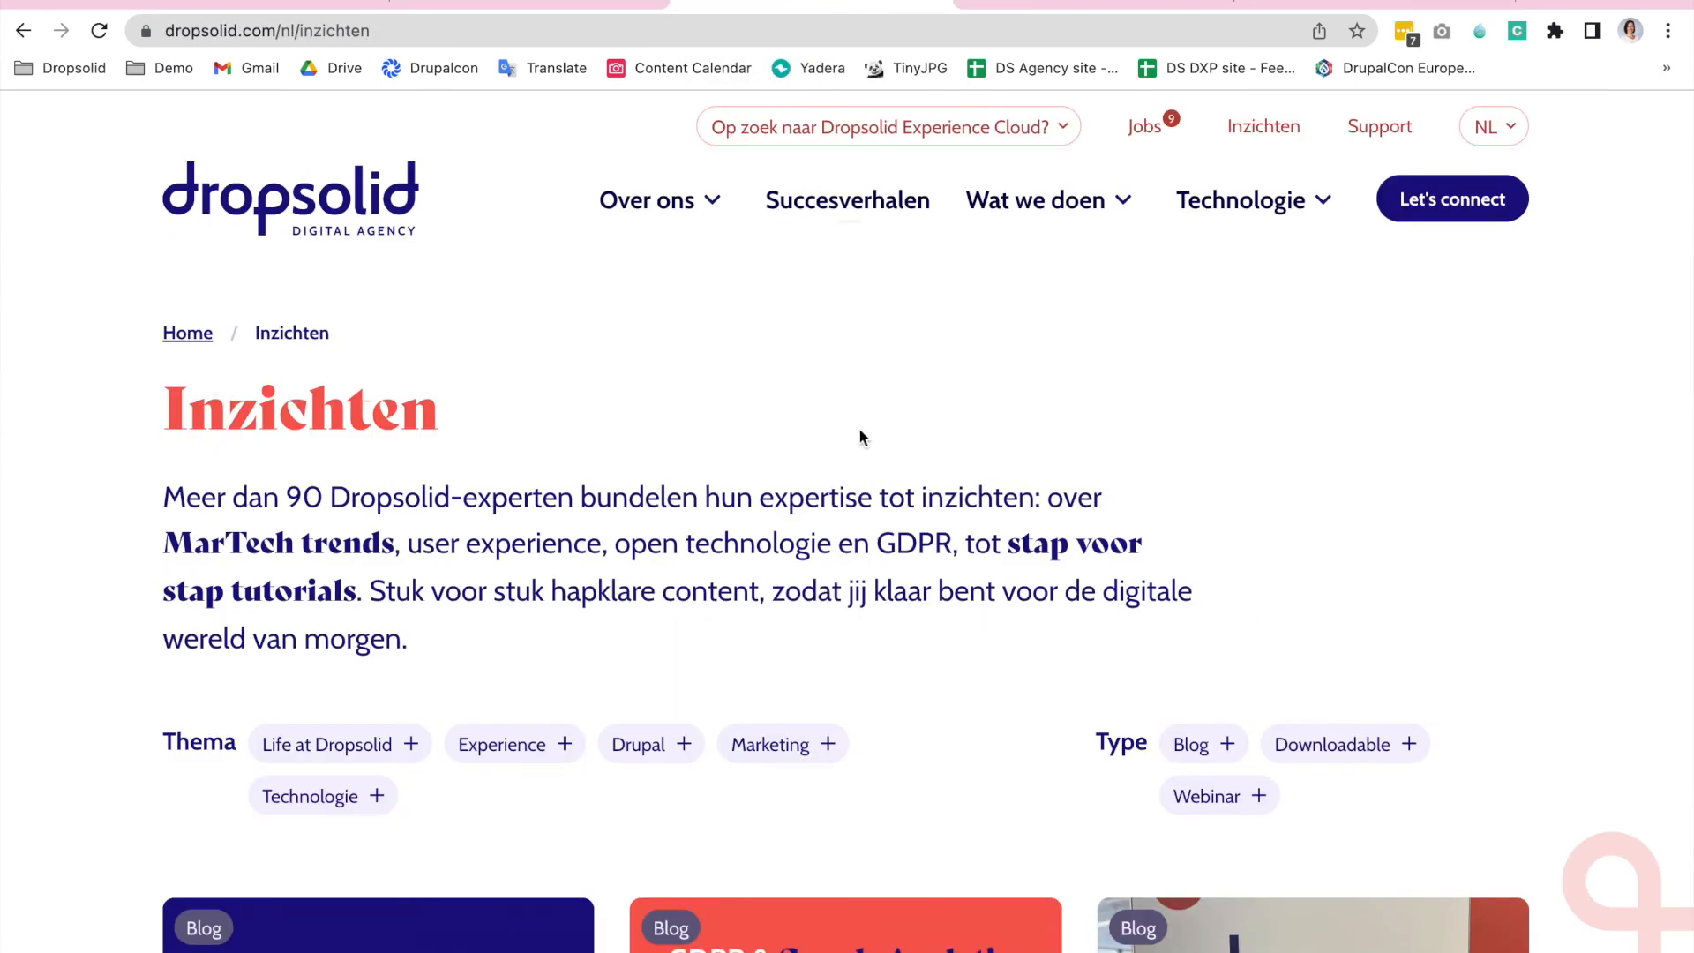
Open DevTools on the Network panel and load the 5 social media trends article.
{"action": "right_click", "coordinate": [925, 386]}
{"action": "left_click", "coordinate": [975, 776]}
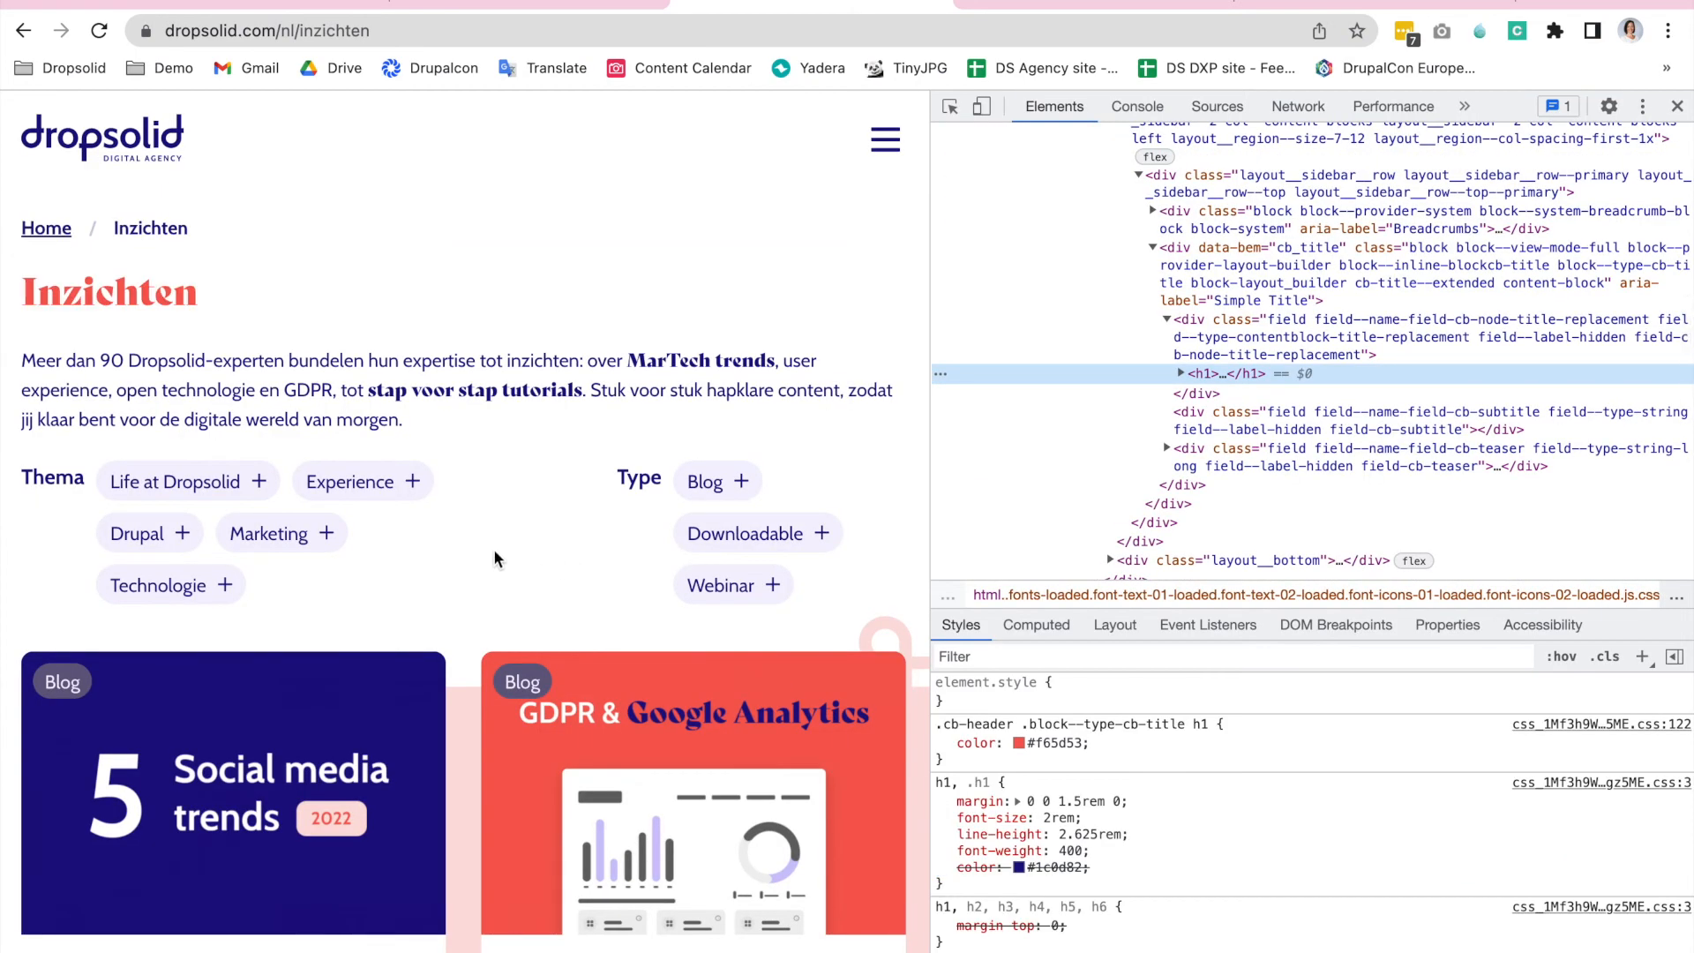
{"action": "left_click", "coordinate": [1301, 106]}
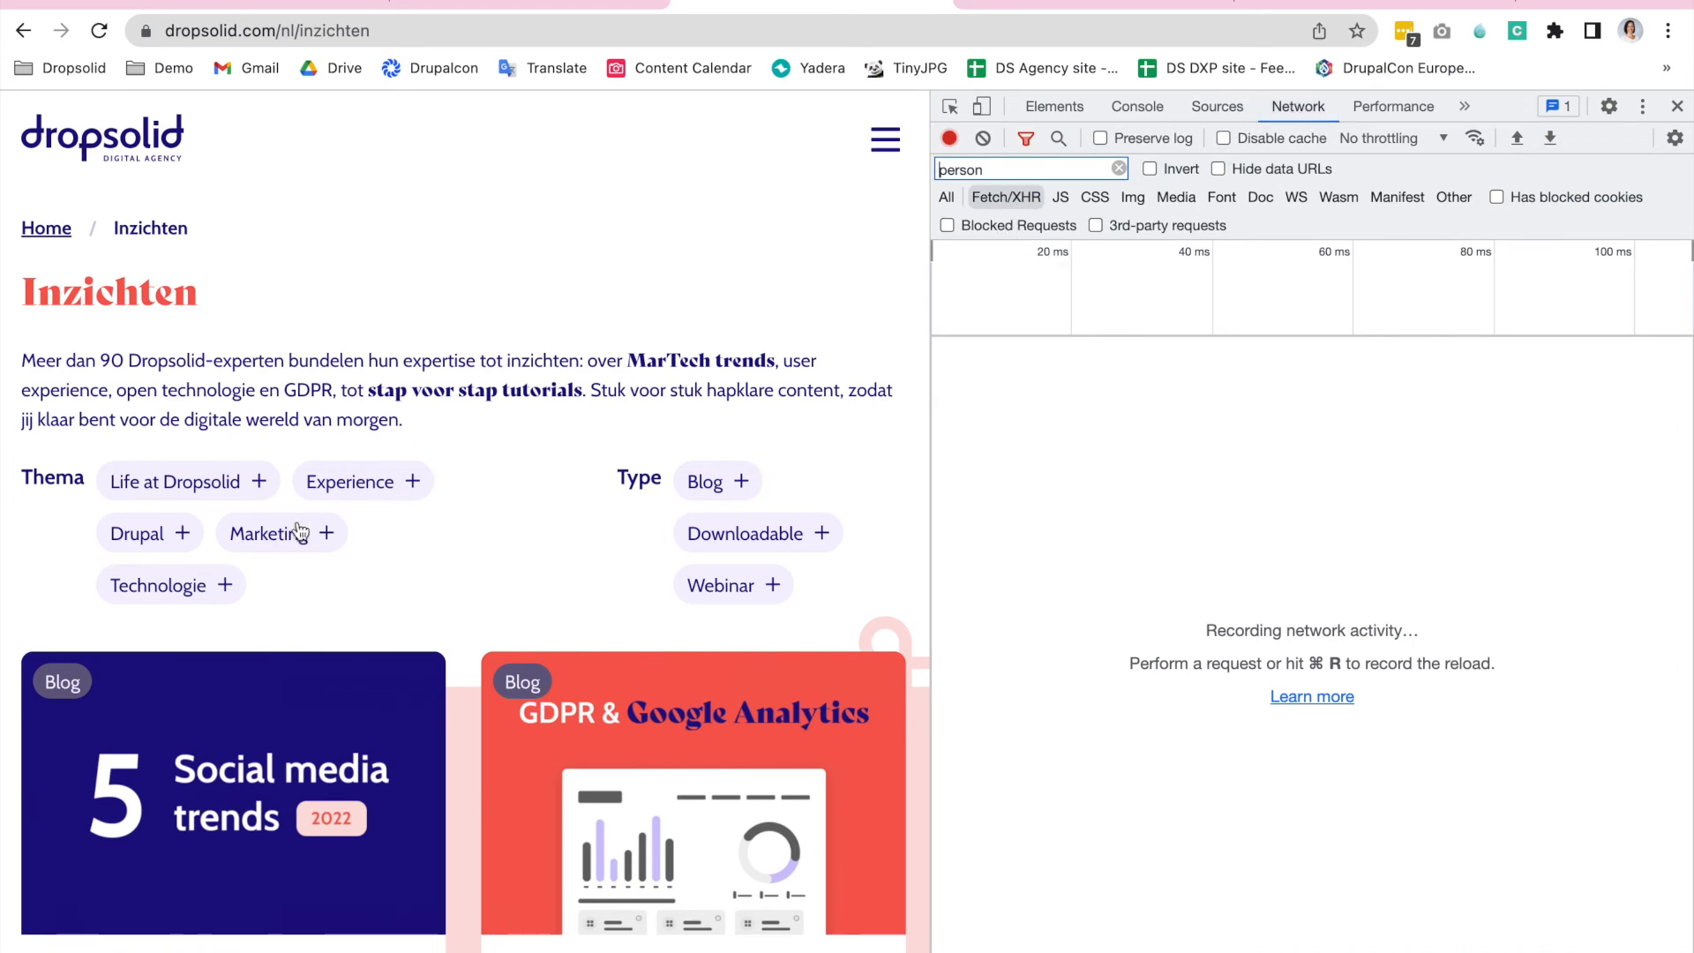
{"action": "left_click", "coordinate": [186, 481]}
{"action": "left_click", "coordinate": [248, 761]}
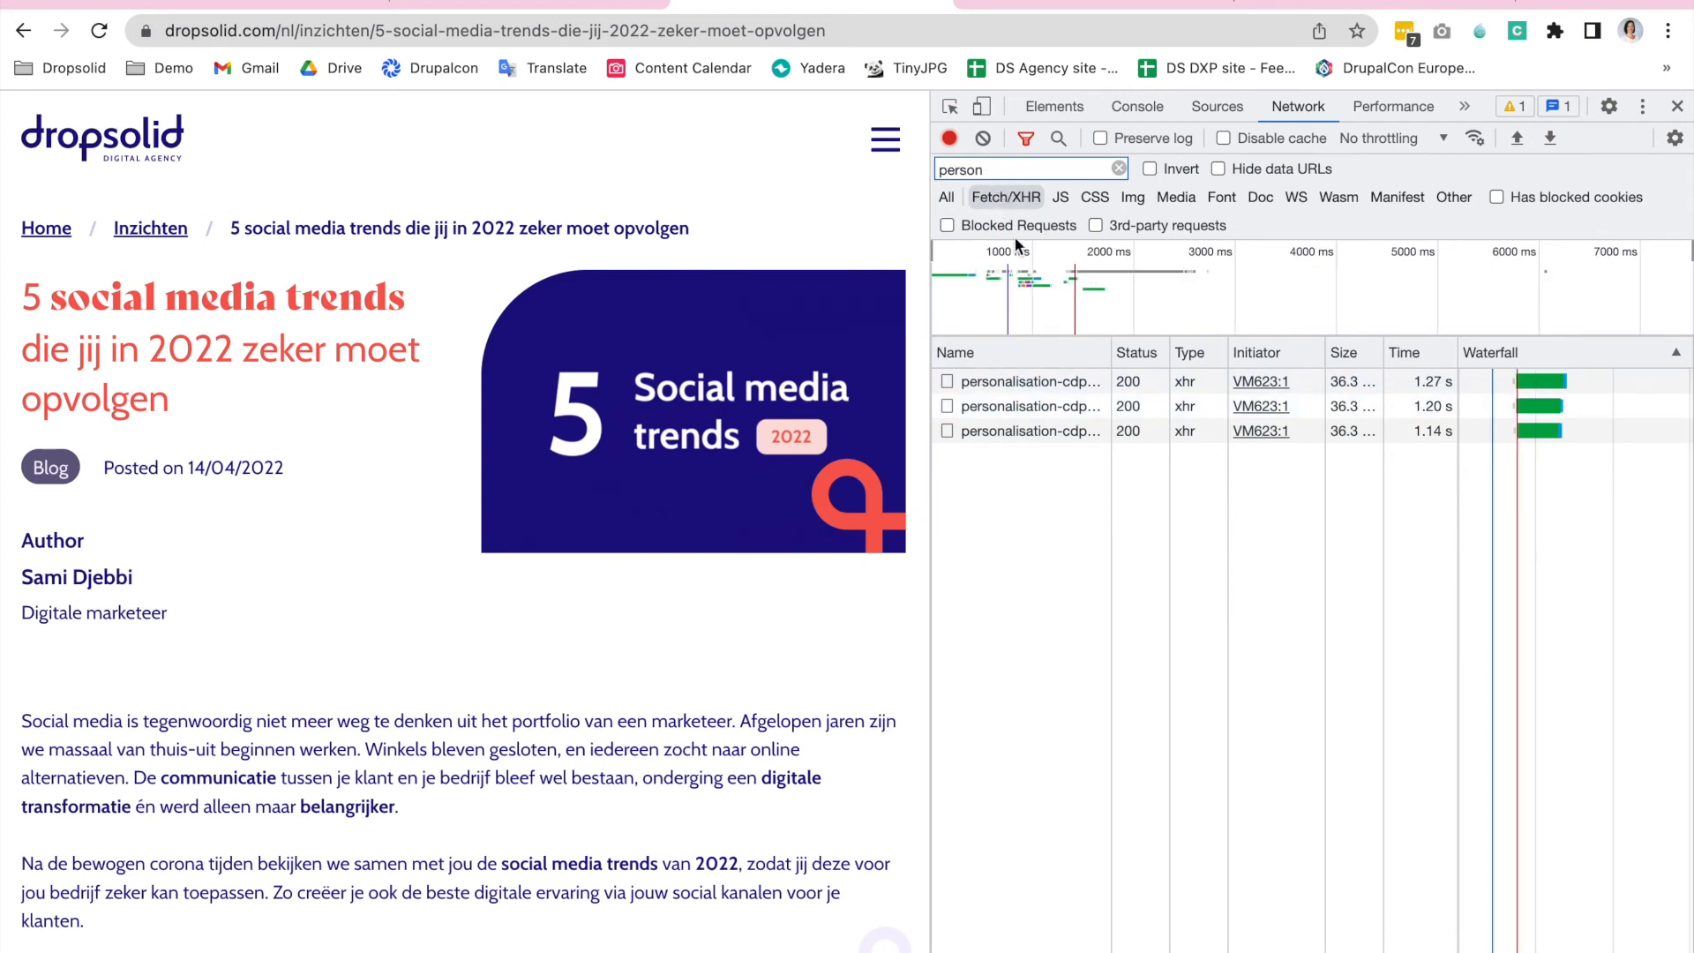
Inspect the personalisation-cdp response, expanding profile, profileProperties and profileSegmentNames.
{"action": "left_click", "coordinate": [1019, 382]}
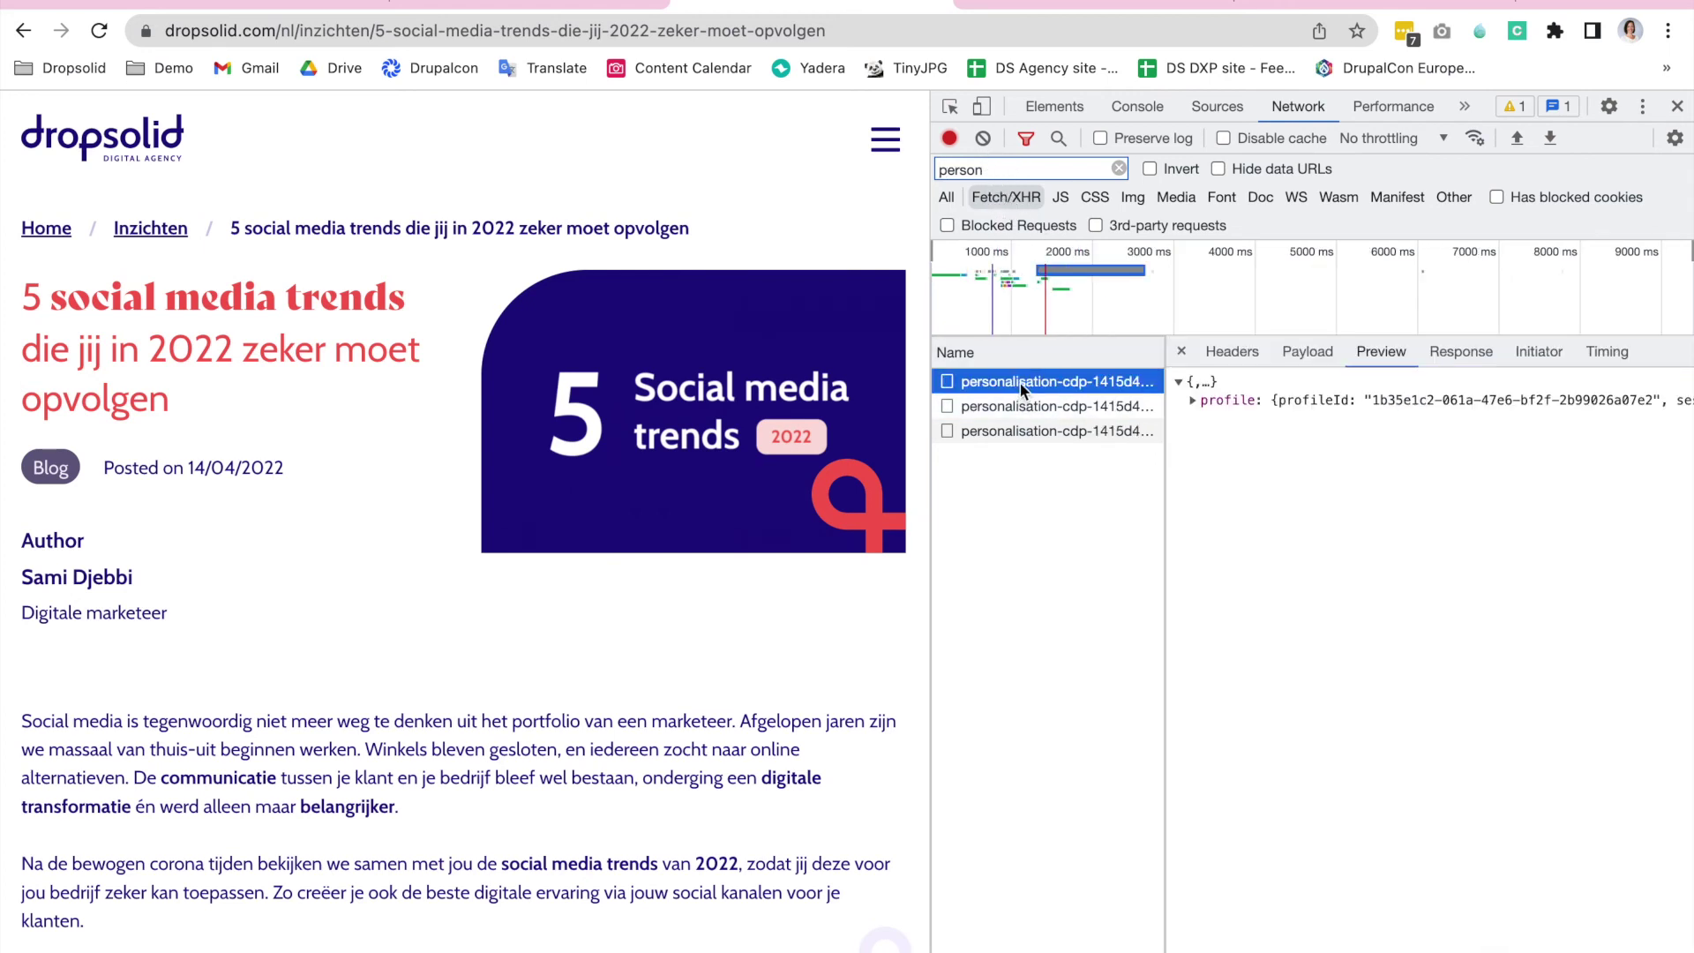
{"action": "left_click", "coordinate": [1193, 401]}
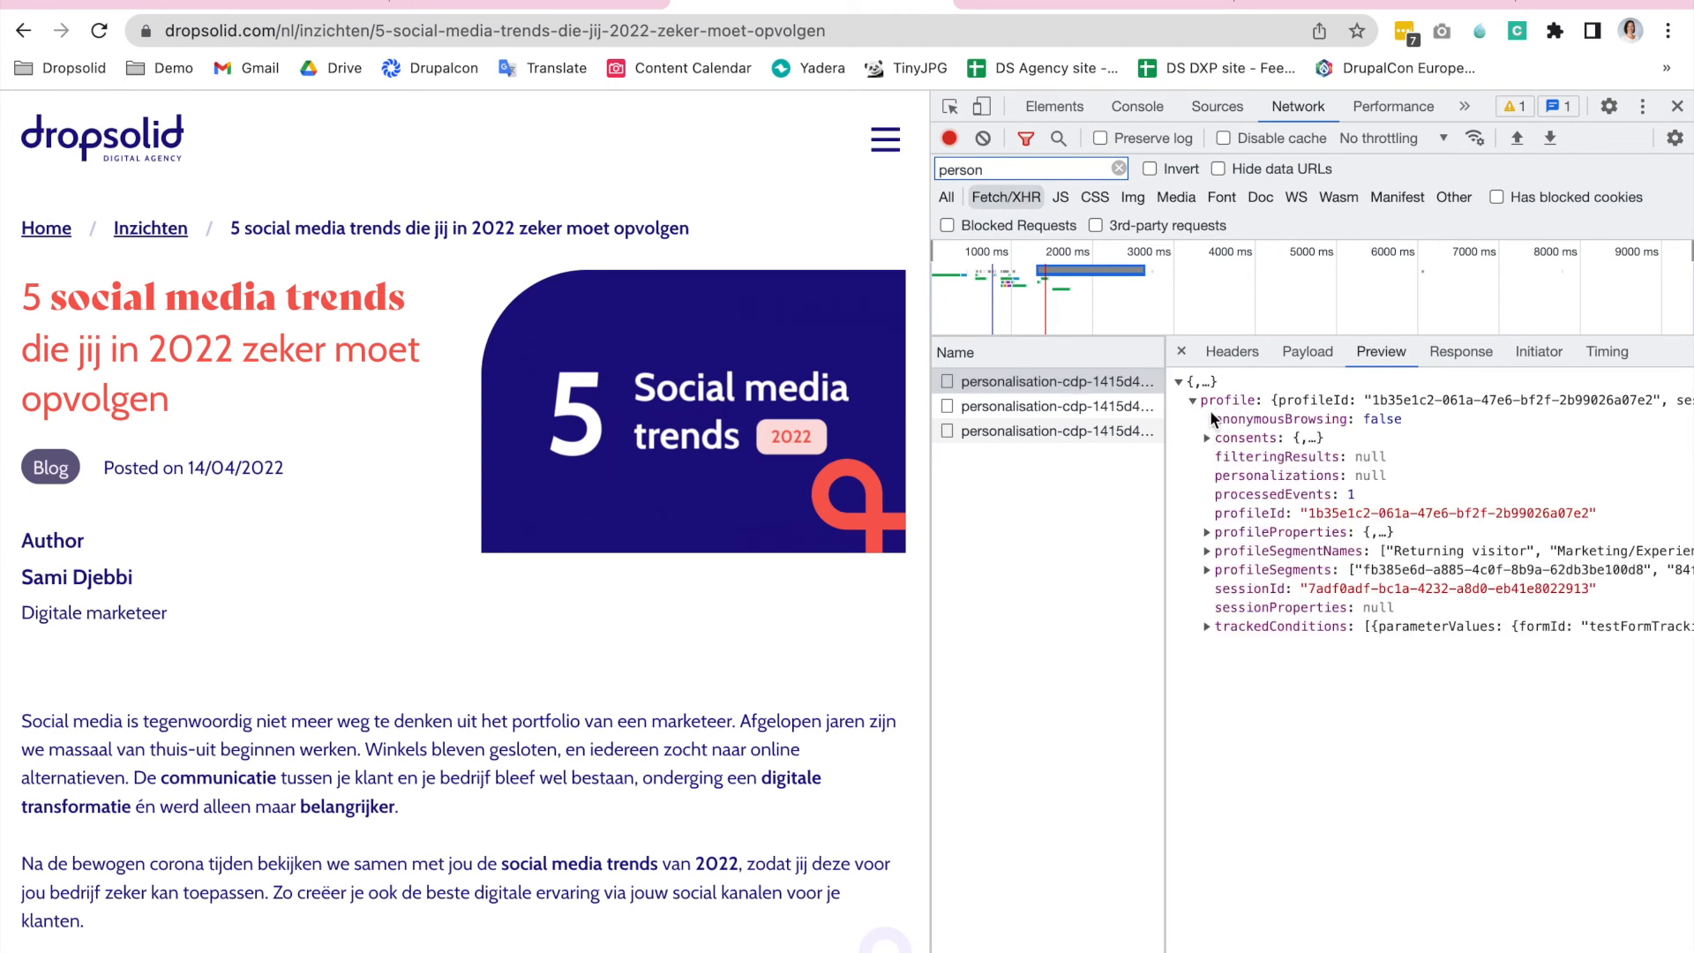
{"action": "left_click", "coordinate": [1207, 532]}
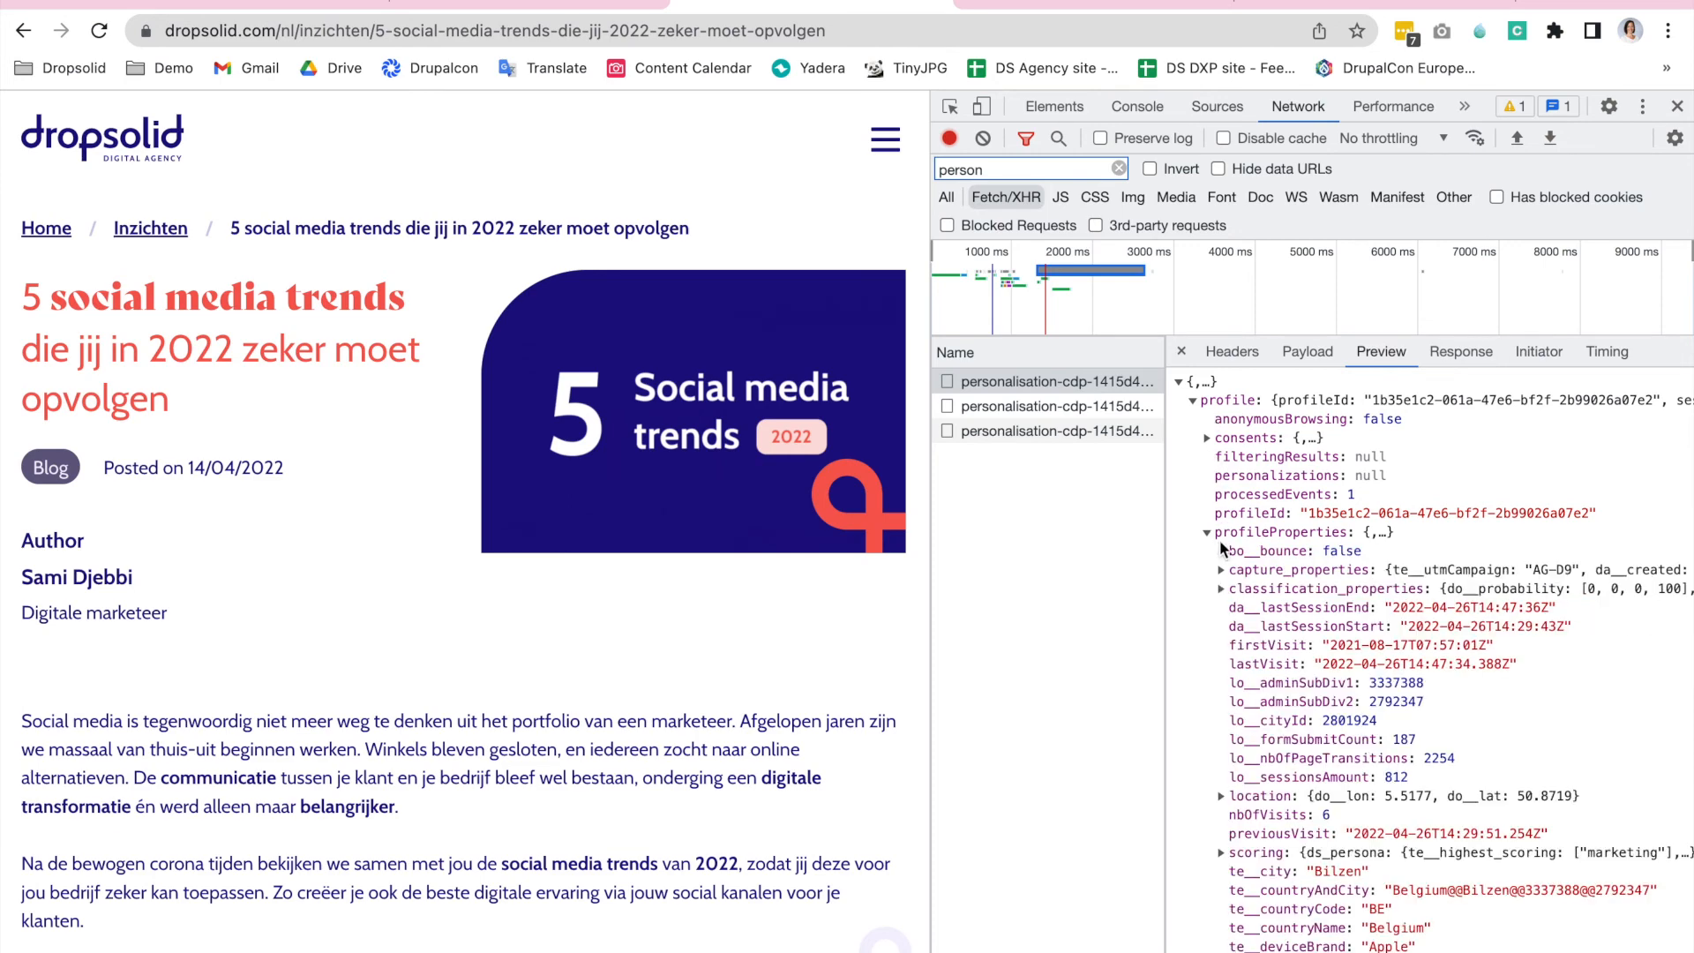
{"action": "scroll", "coordinate": [1361, 719], "scroll_direction": "down", "scroll_amount": 4}
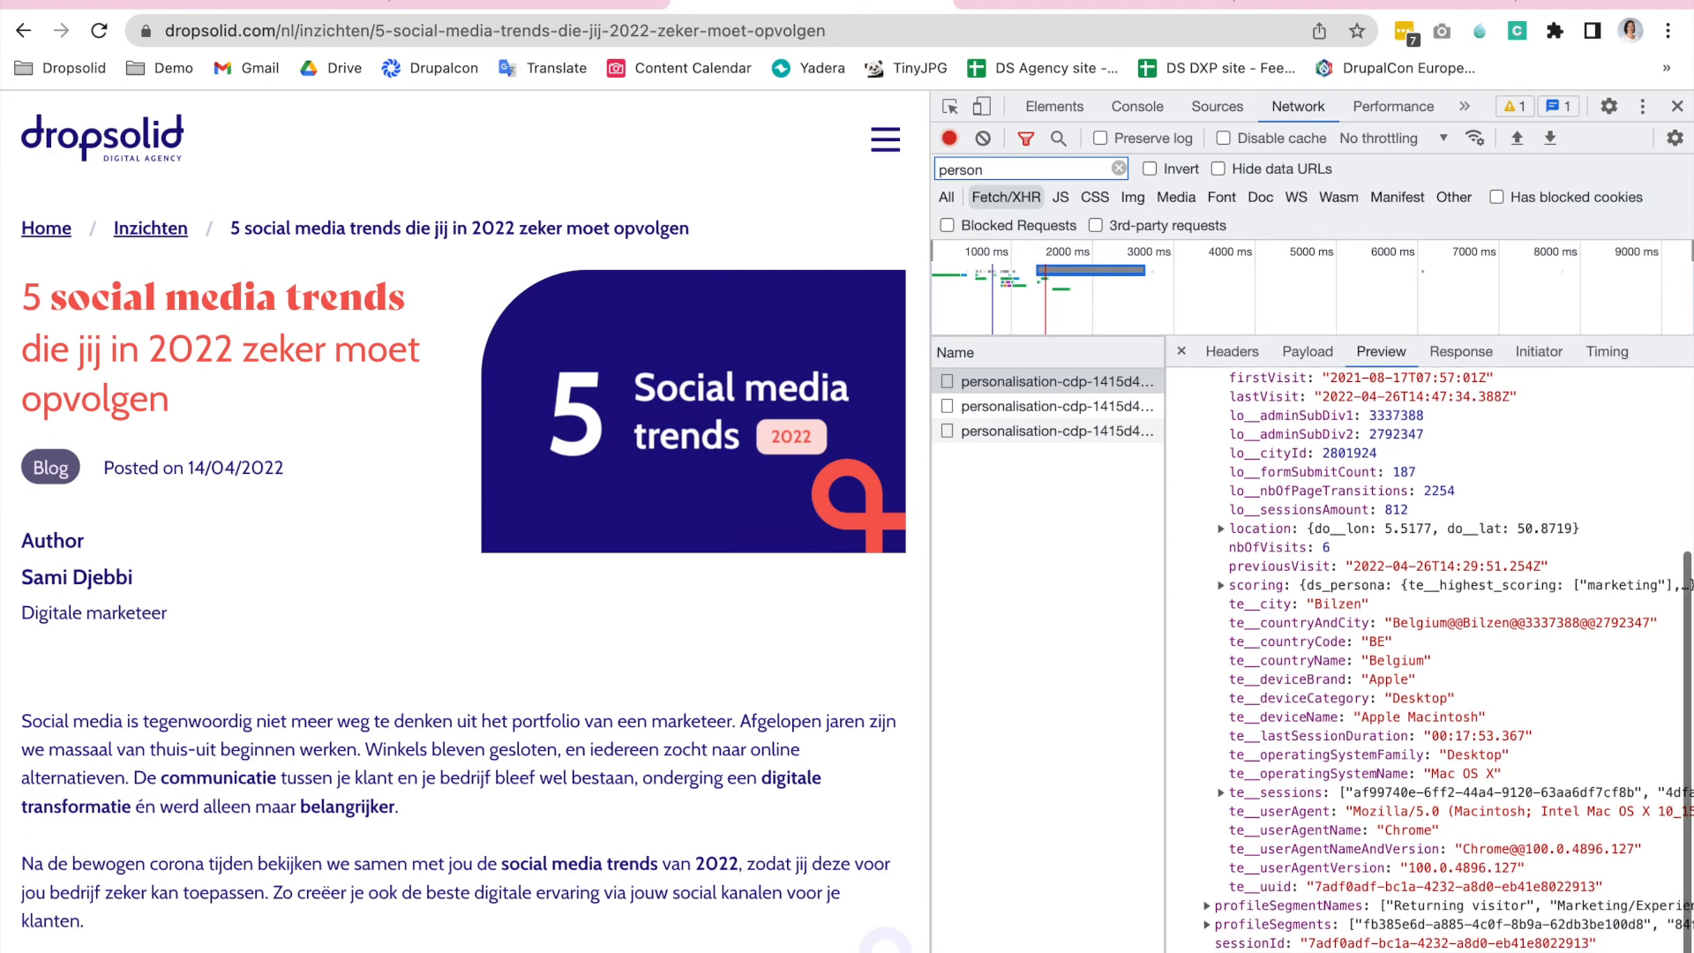
{"action": "left_click", "coordinate": [1206, 908]}
{"action": "scroll", "coordinate": [1422, 856], "scroll_direction": "down", "scroll_amount": 1}
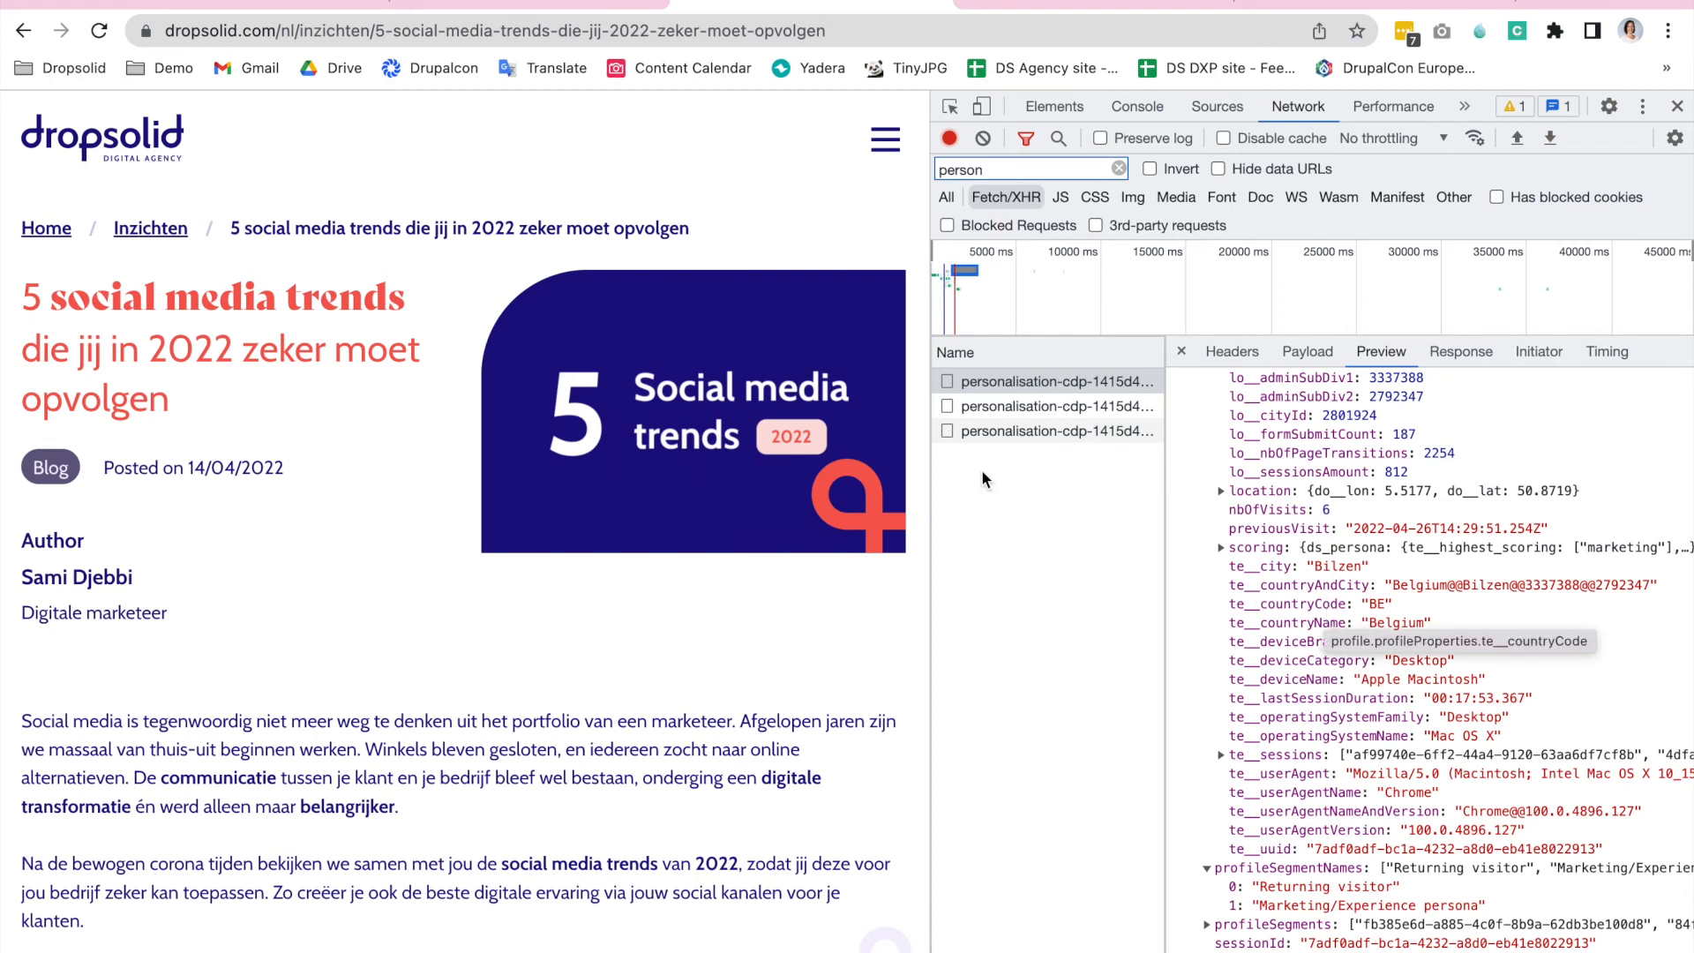
Go to support.dropsolid.com in a new tab and enter the Customer Data Platform documentation.
{"action": "key", "text": "ctrl+t"}
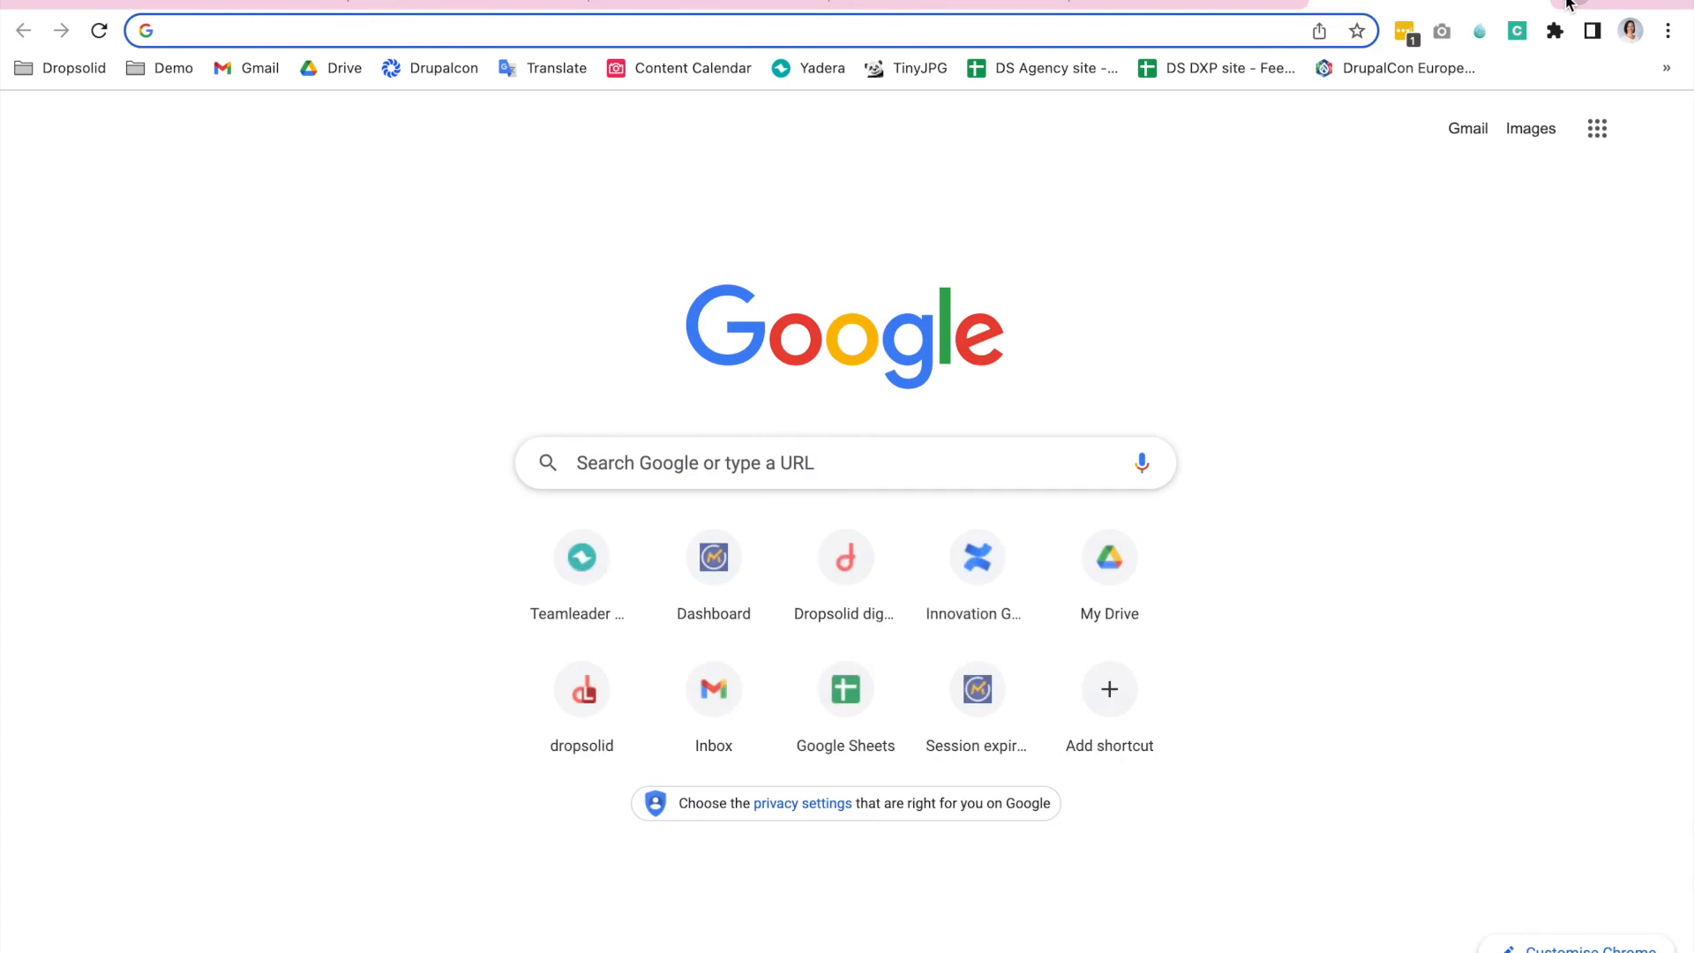
{"action": "type", "text": "support.dropsolid.com/dxp/"}
{"action": "key", "text": "Return"}
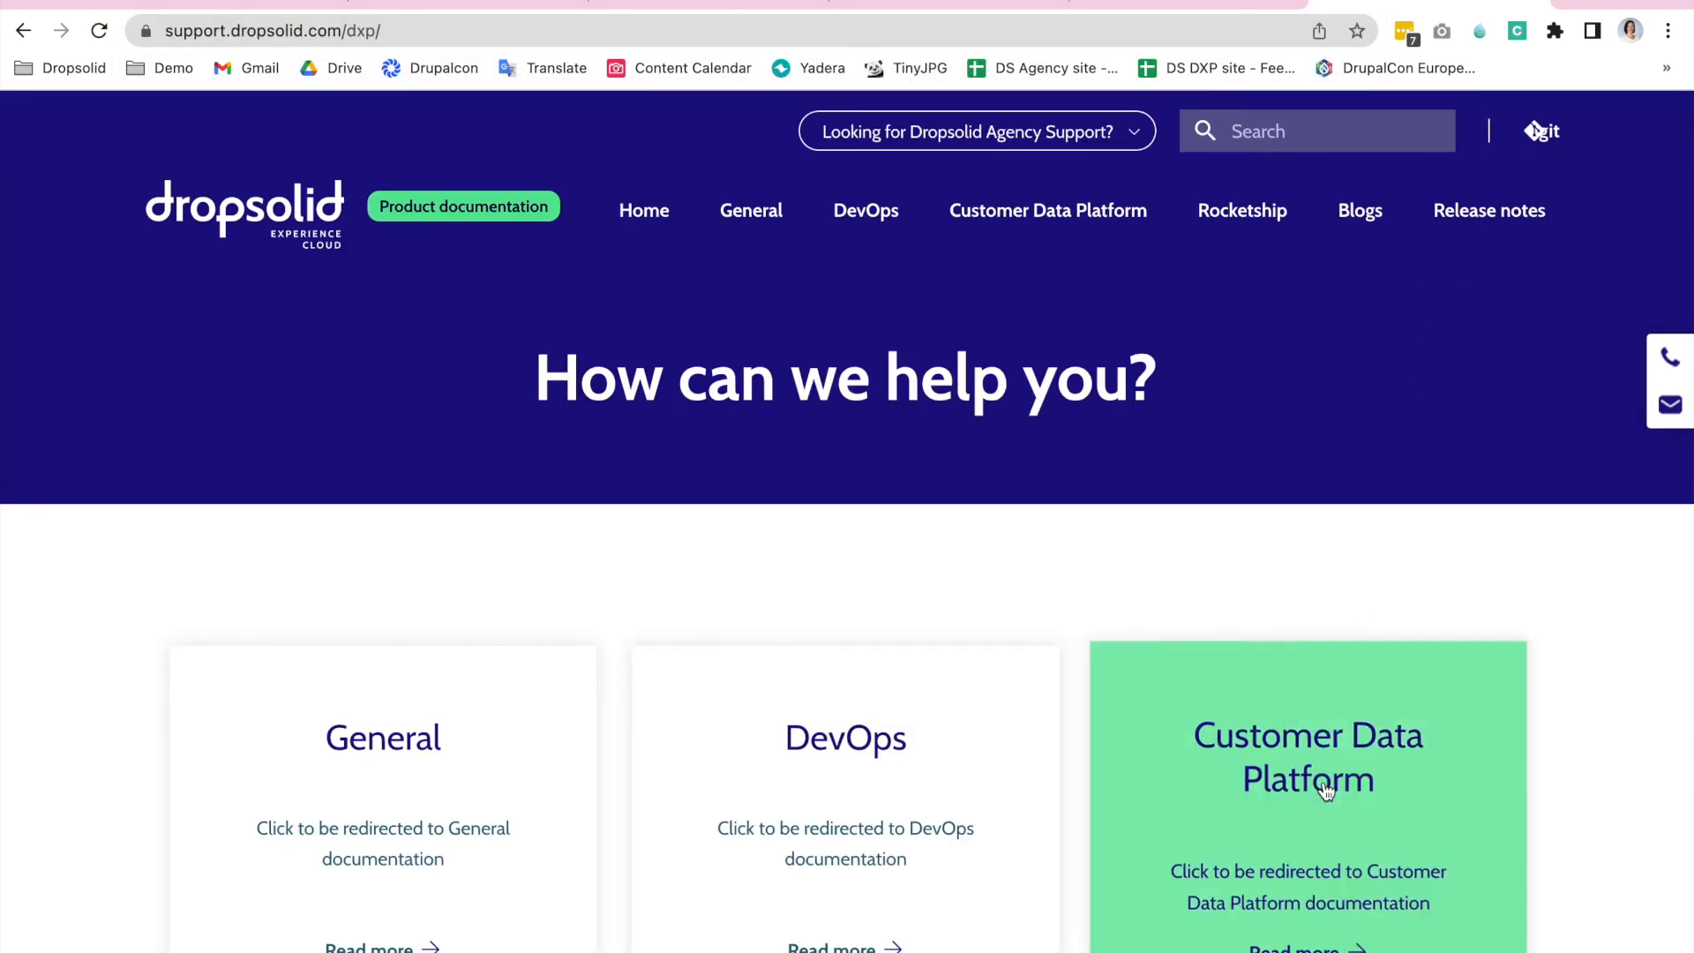
{"action": "left_click", "coordinate": [1324, 754]}
{"action": "scroll", "coordinate": [800, 759], "scroll_direction": "down", "scroll_amount": 5}
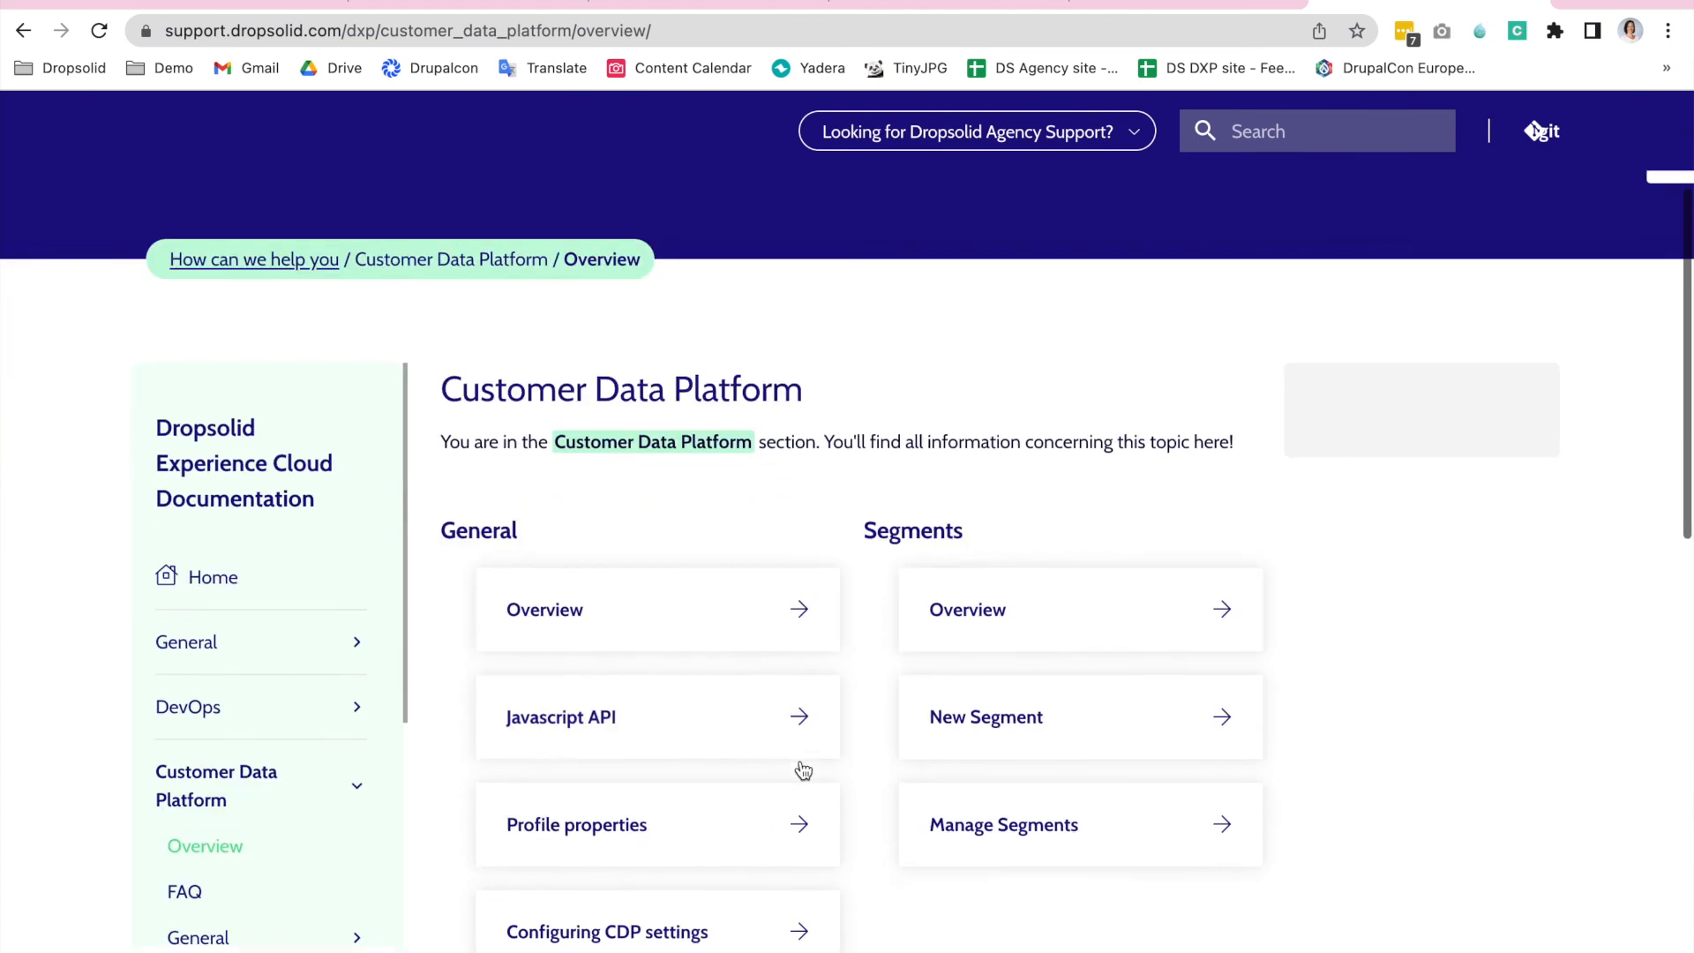
{"action": "scroll", "coordinate": [800, 759], "scroll_direction": "down", "scroll_amount": 2}
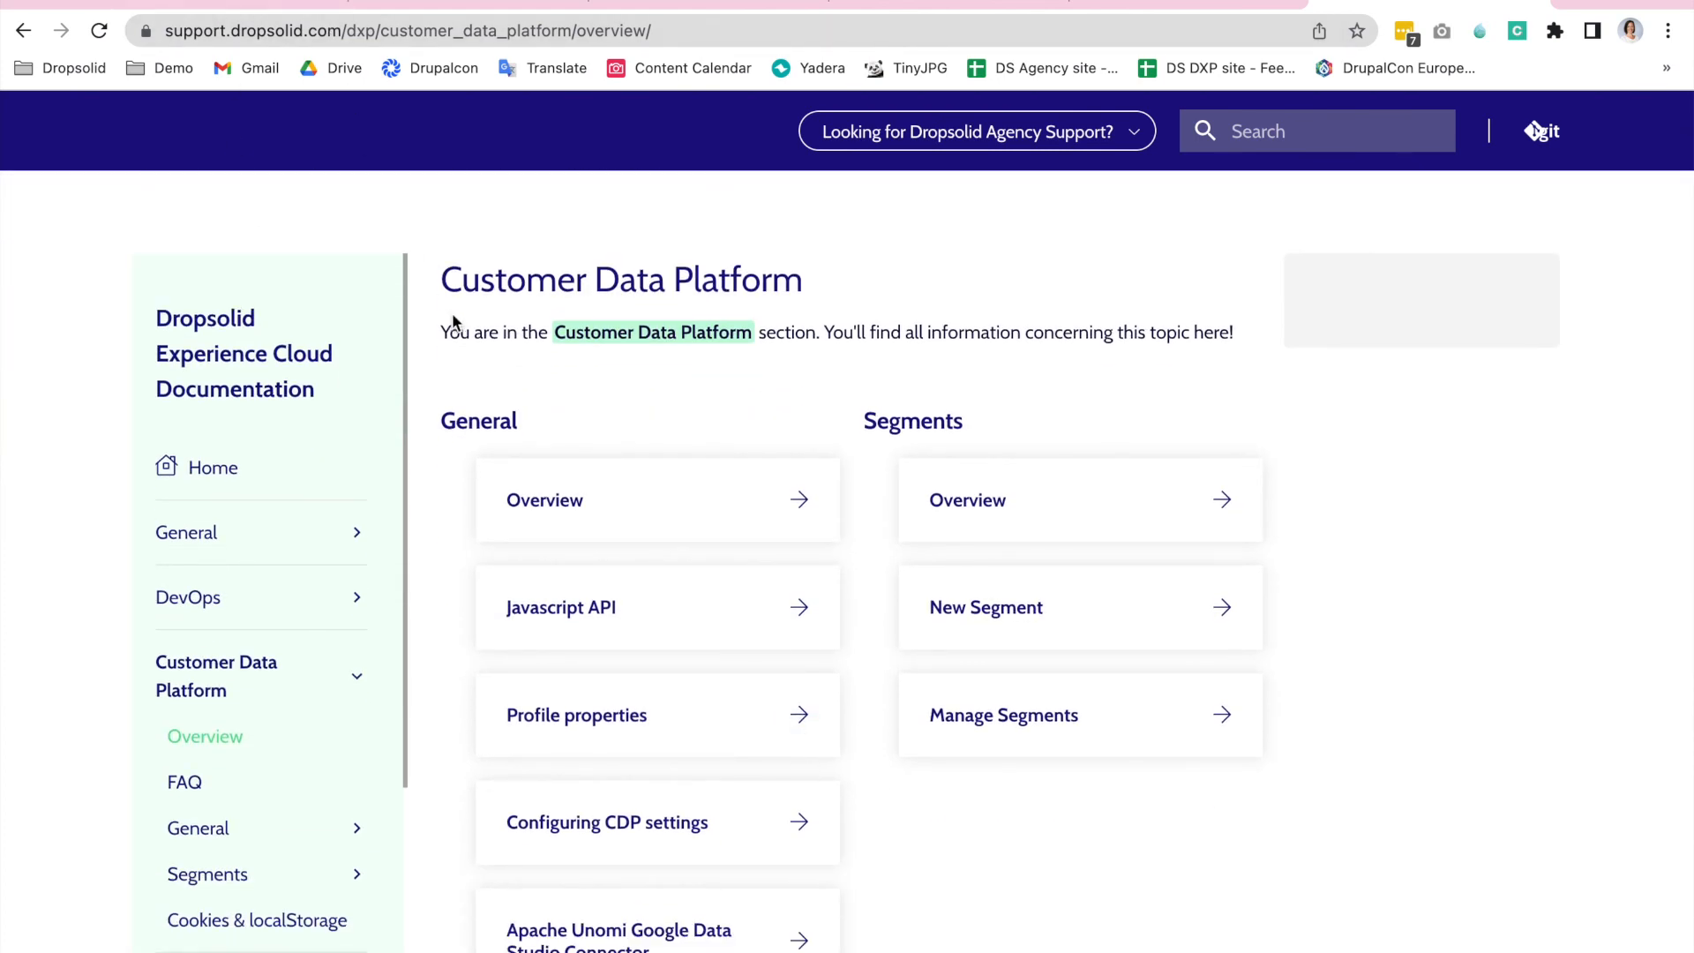
{"action": "scroll", "coordinate": [199, 675], "scroll_direction": "down", "scroll_amount": 1}
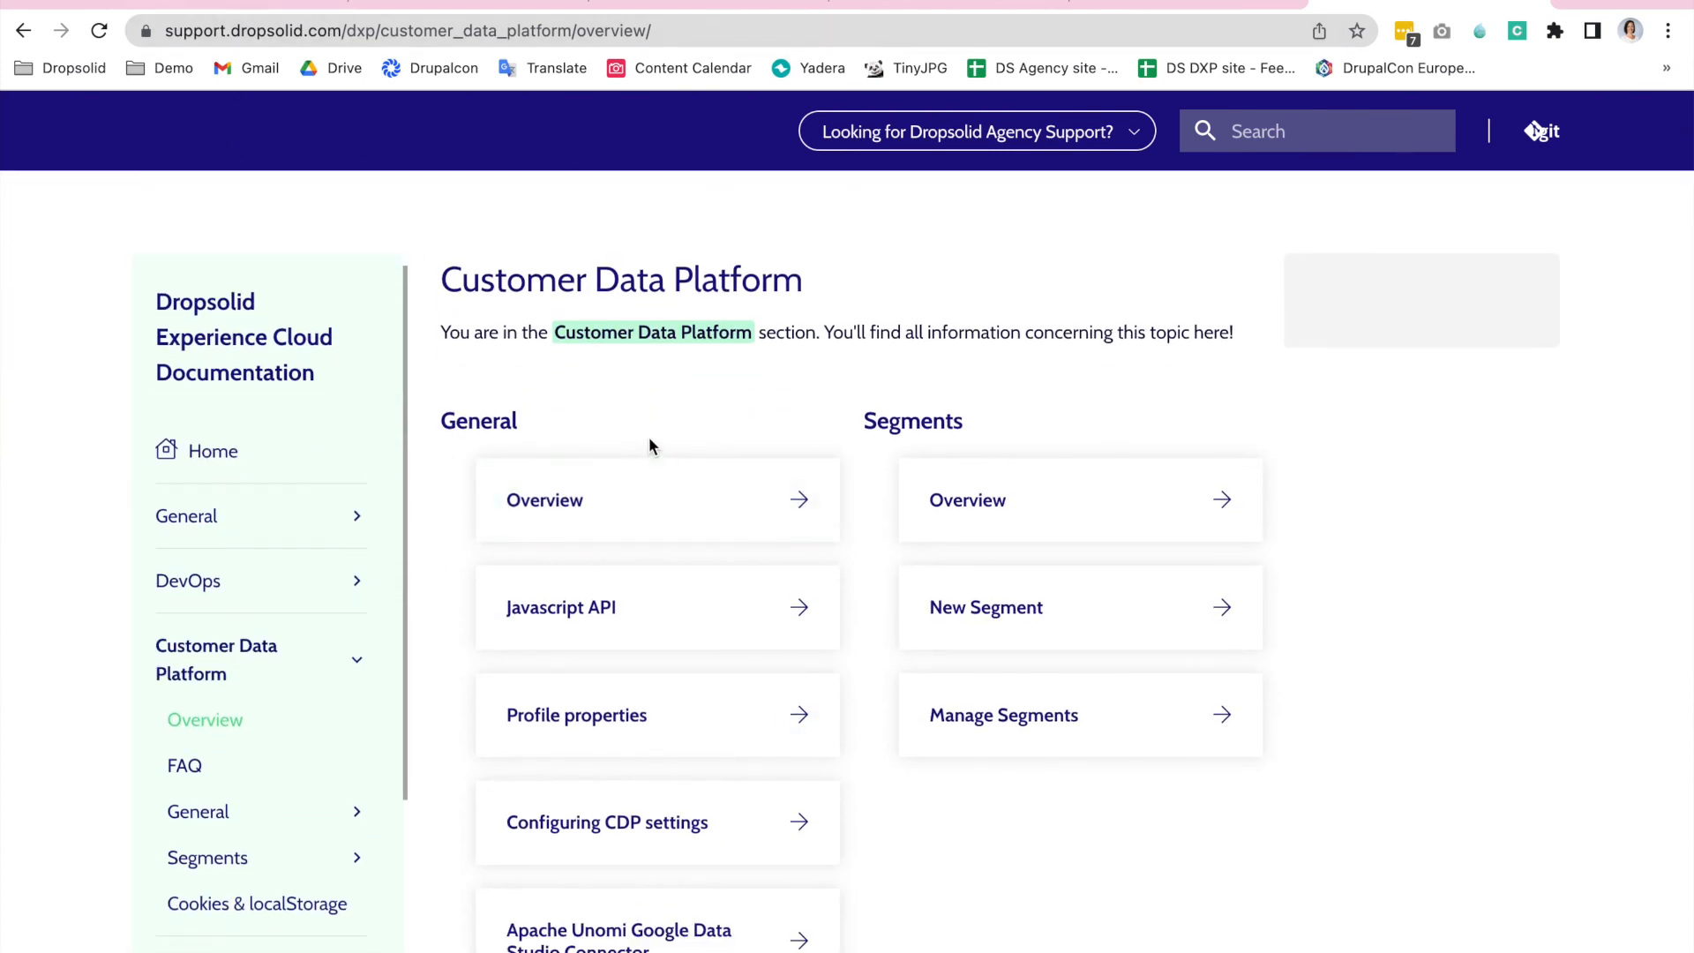
{"action": "scroll", "coordinate": [310, 712], "scroll_direction": "down", "scroll_amount": 3}
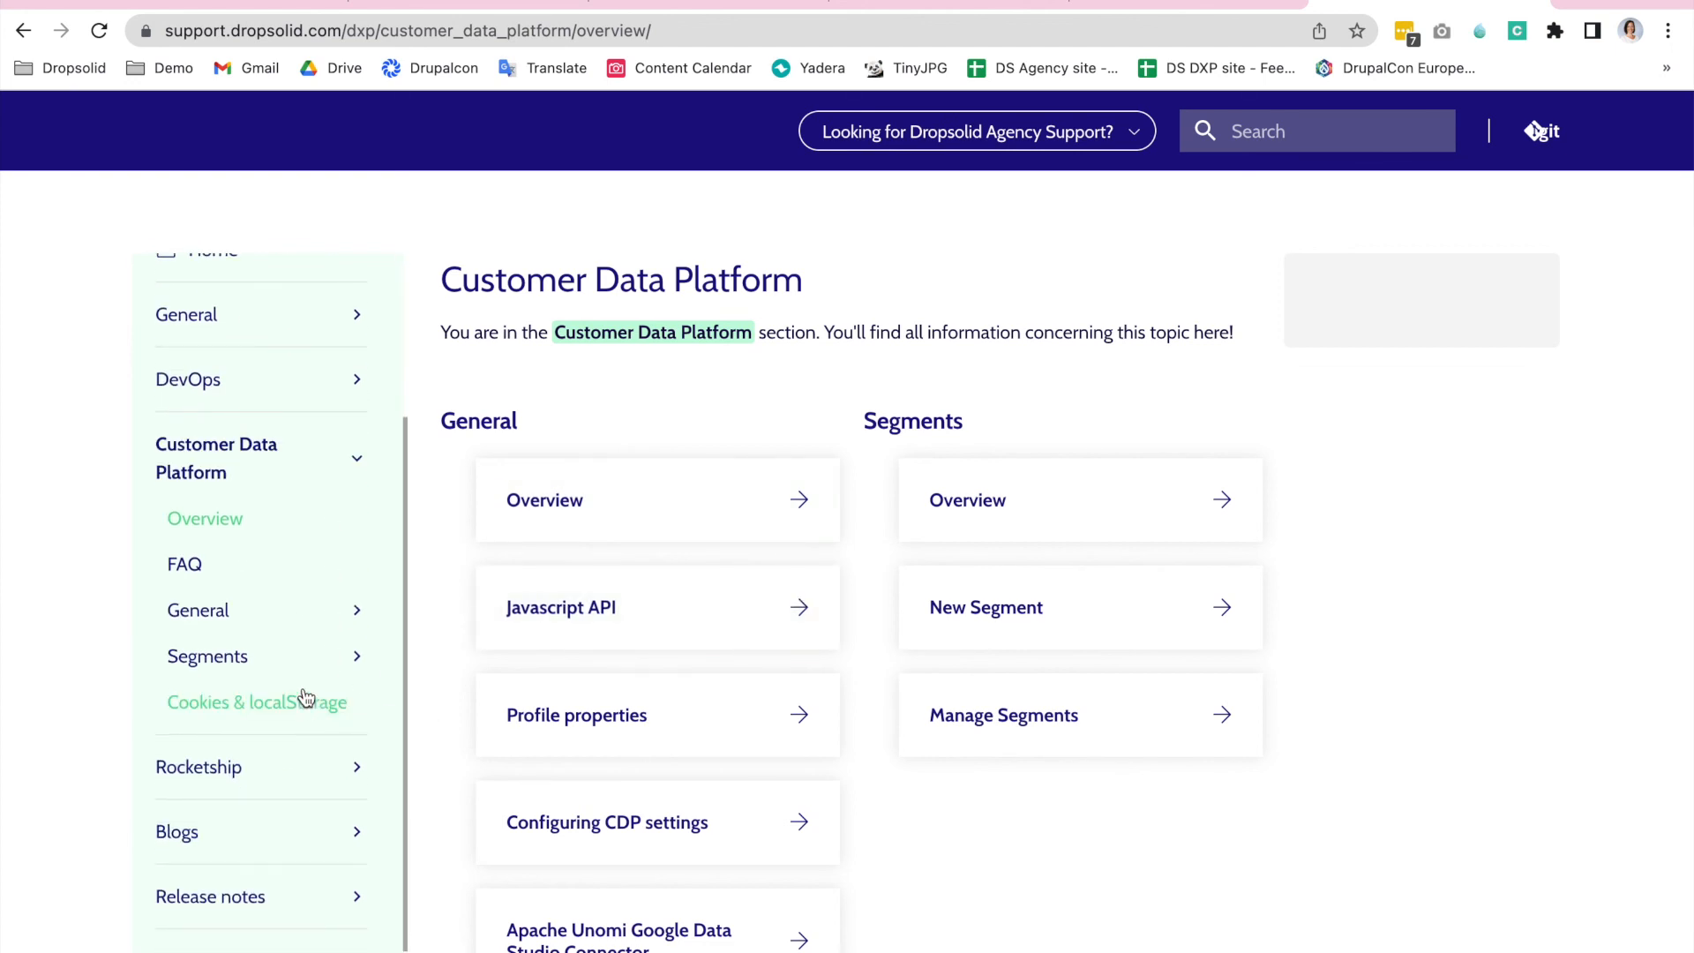
Expand the Segments and General topics, then open the Debugging and Javascript API articles.
{"action": "left_click", "coordinate": [233, 663]}
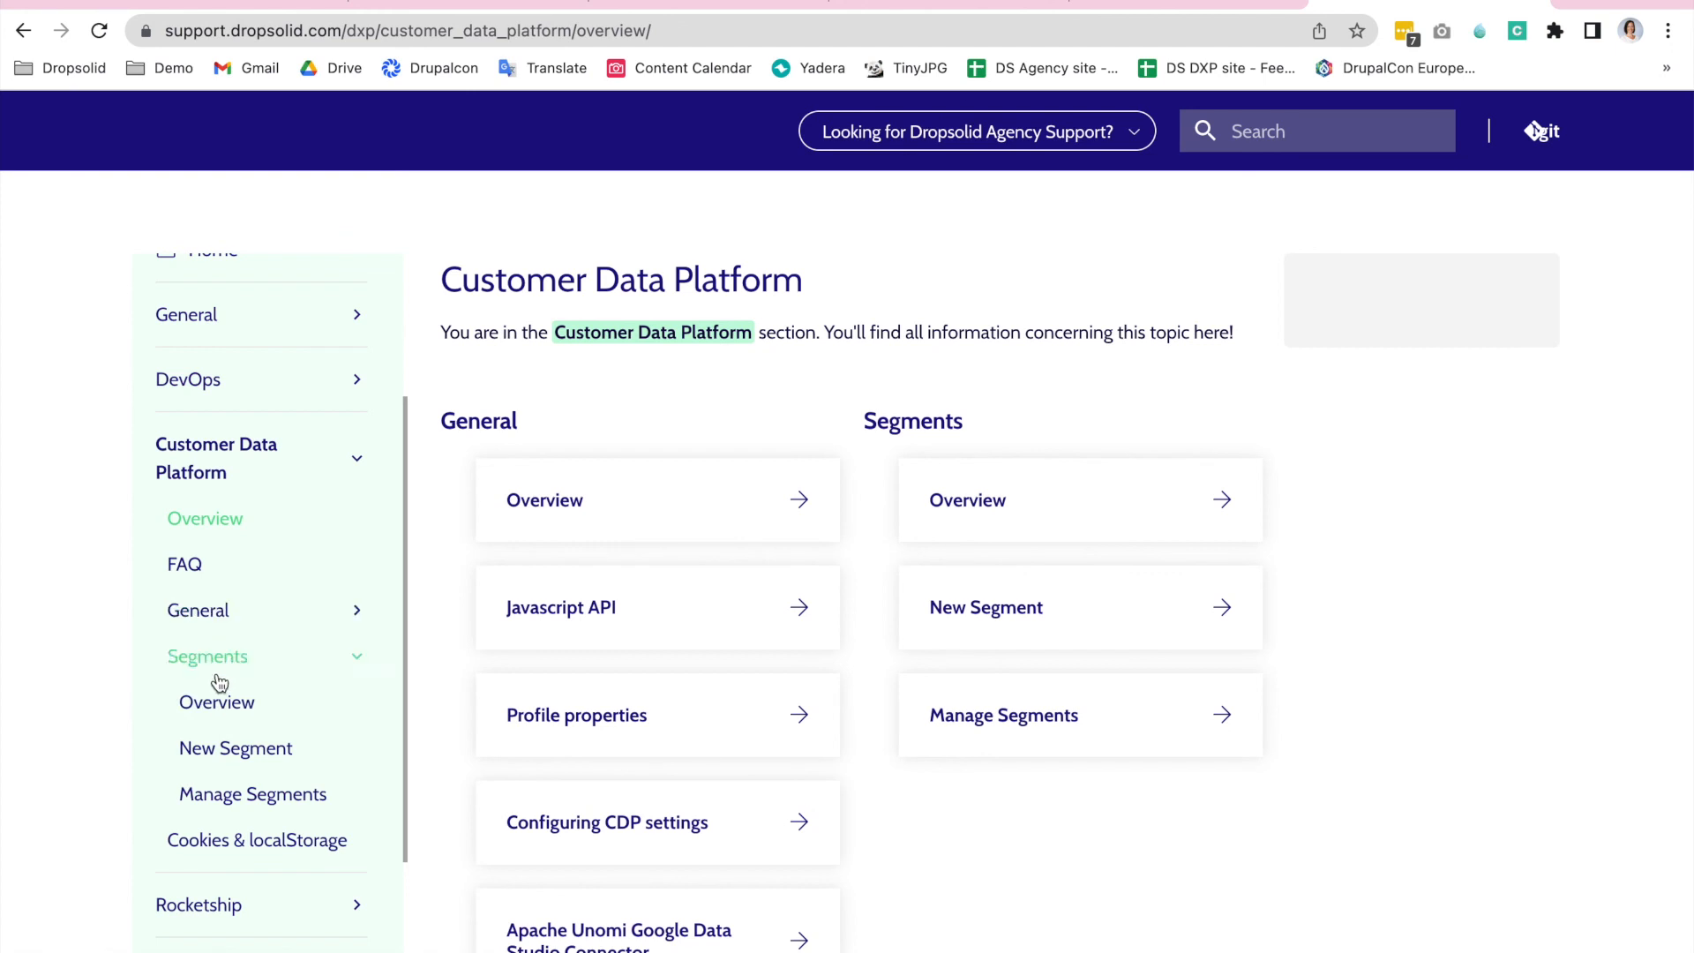
{"action": "left_click", "coordinate": [196, 611]}
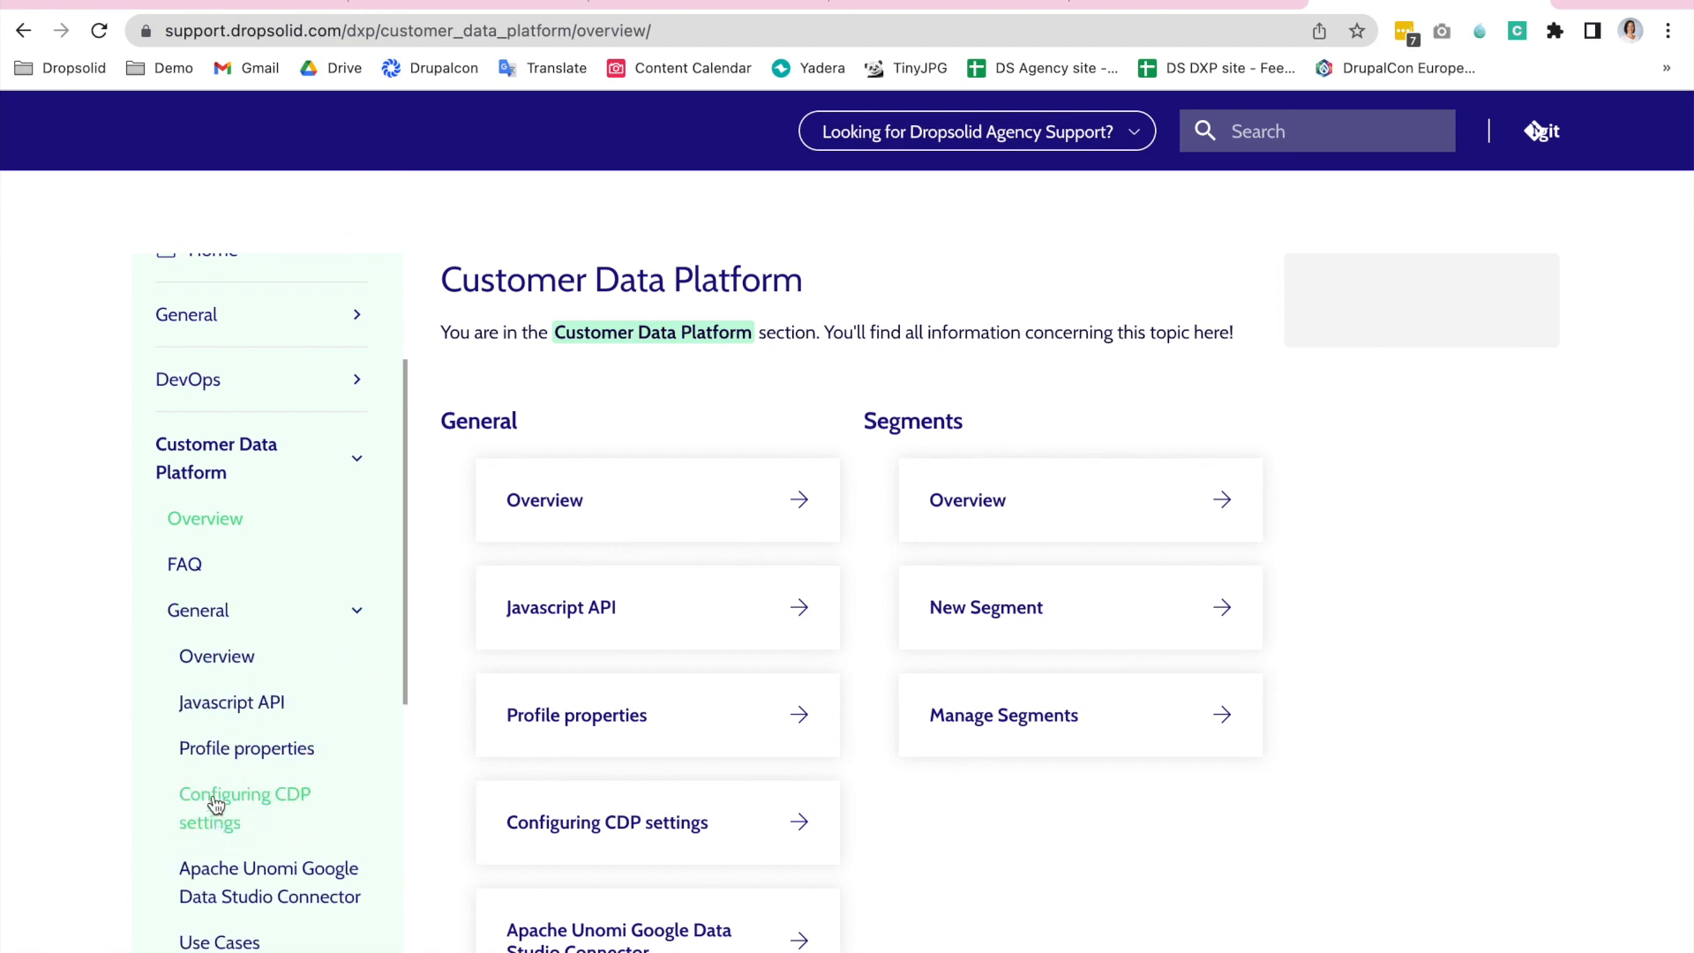
{"action": "scroll", "coordinate": [303, 792], "scroll_direction": "down", "scroll_amount": 2}
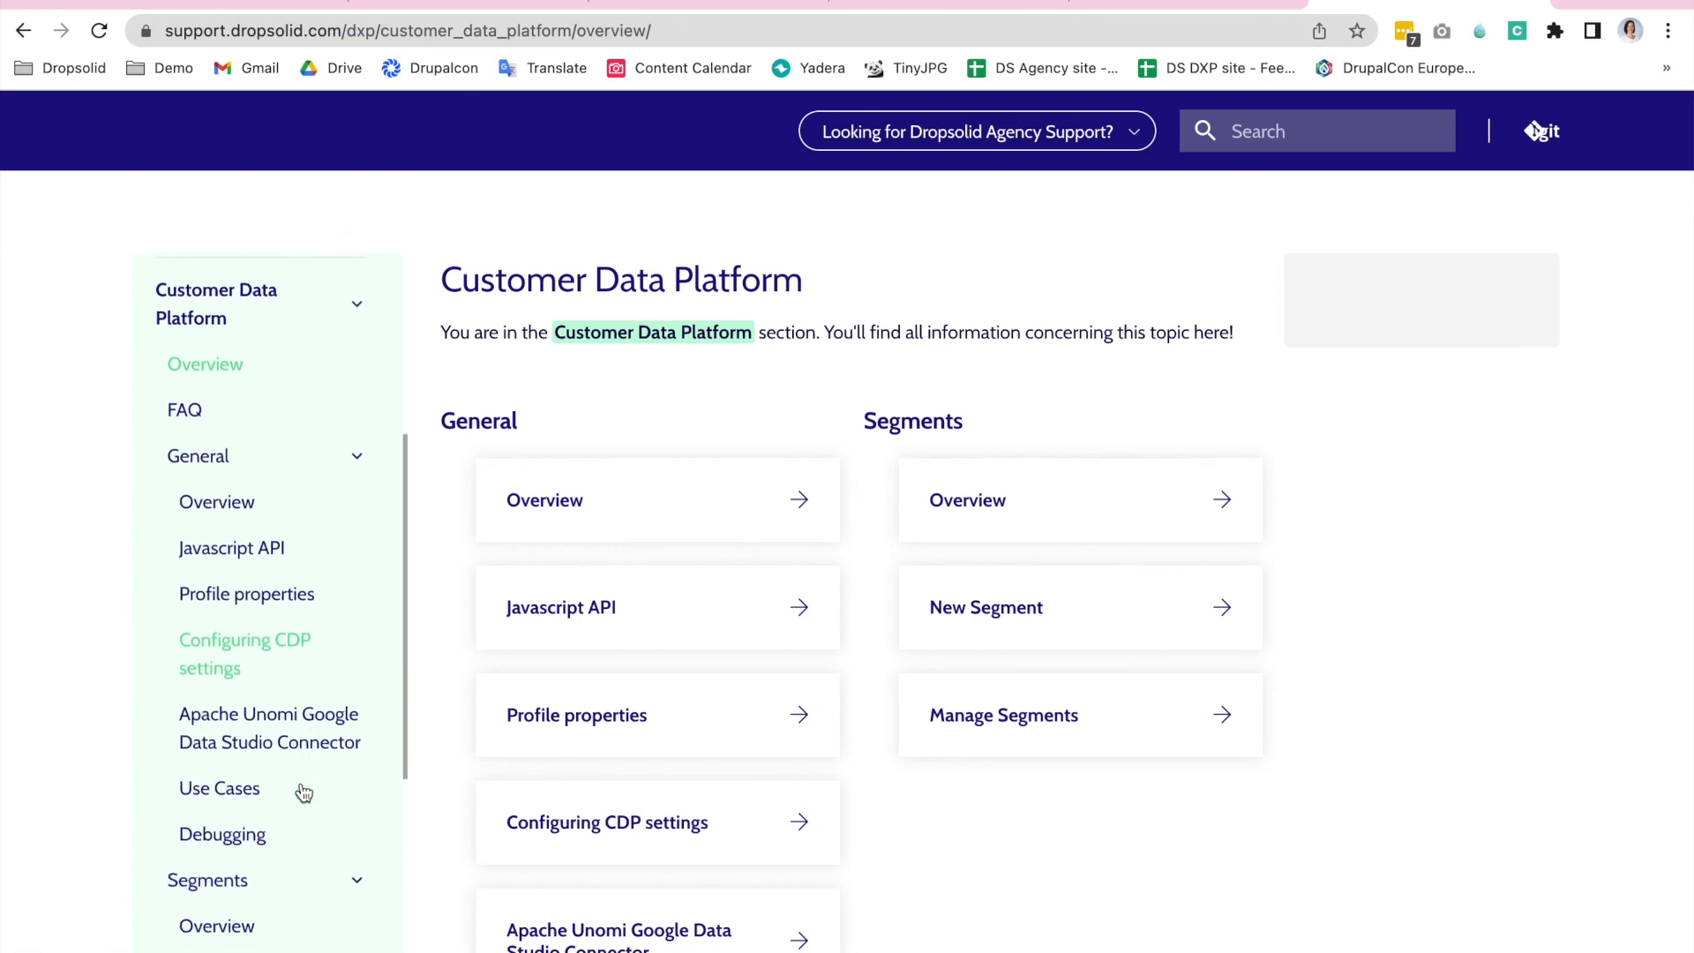
{"action": "scroll", "coordinate": [304, 791], "scroll_direction": "down", "scroll_amount": 1}
{"action": "left_click", "coordinate": [238, 799]}
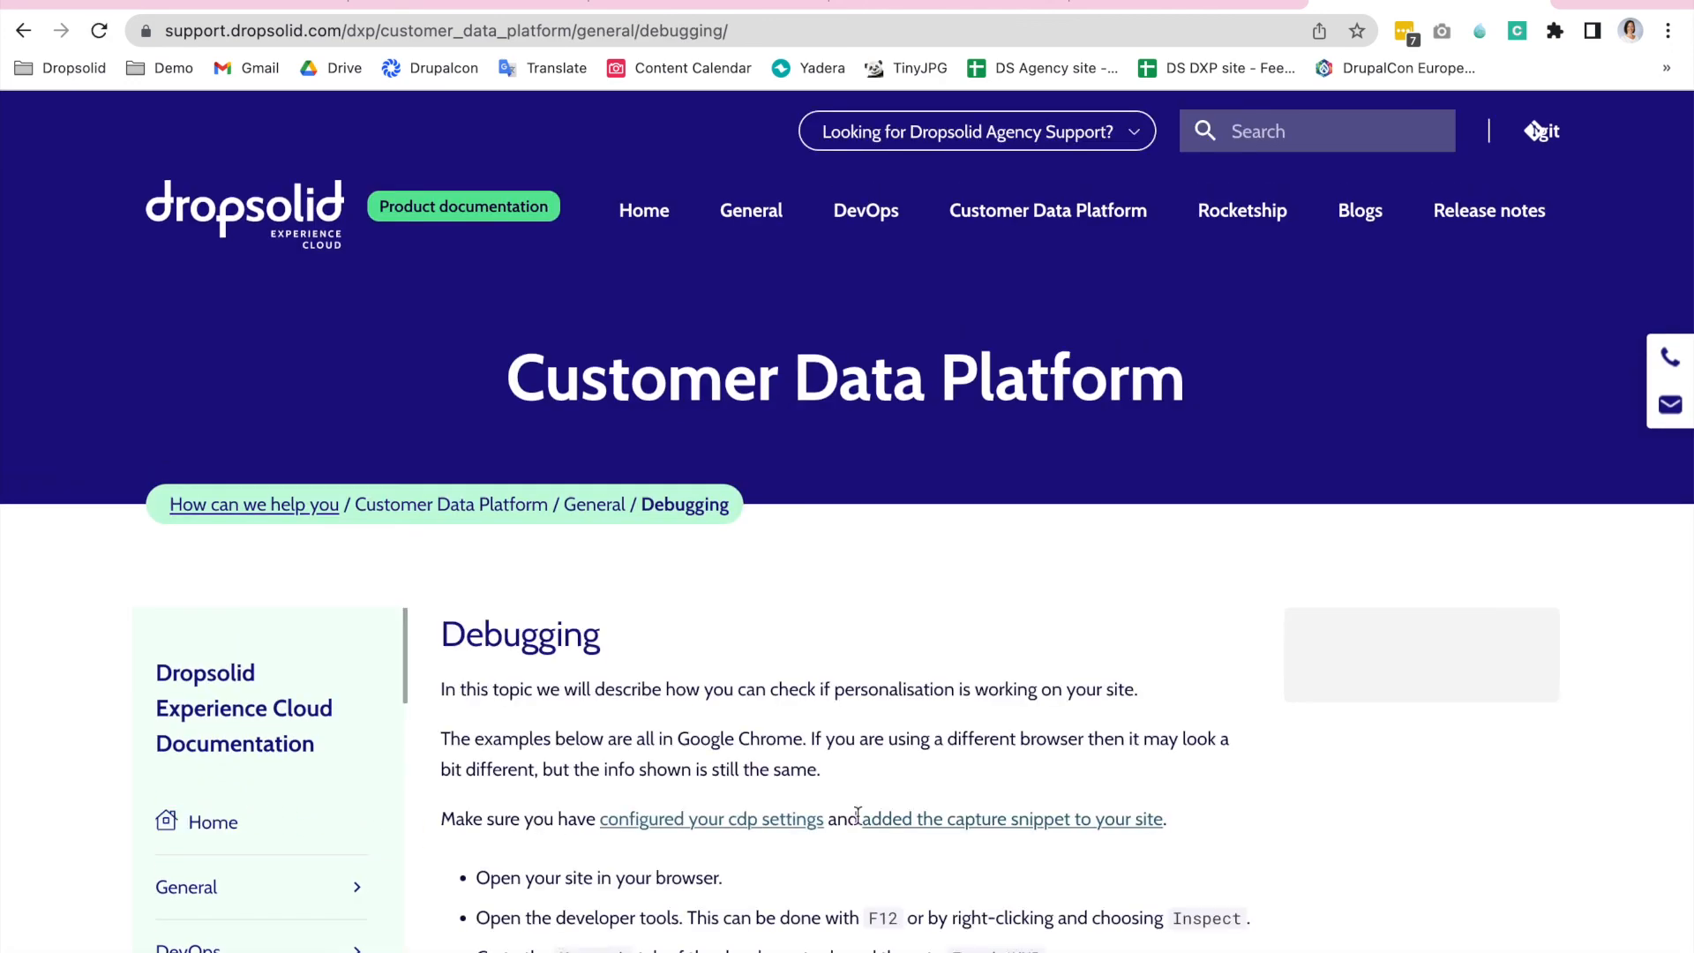
{"action": "scroll", "coordinate": [856, 813], "scroll_direction": "down", "scroll_amount": 8}
{"action": "scroll", "coordinate": [856, 813], "scroll_direction": "down", "scroll_amount": 3}
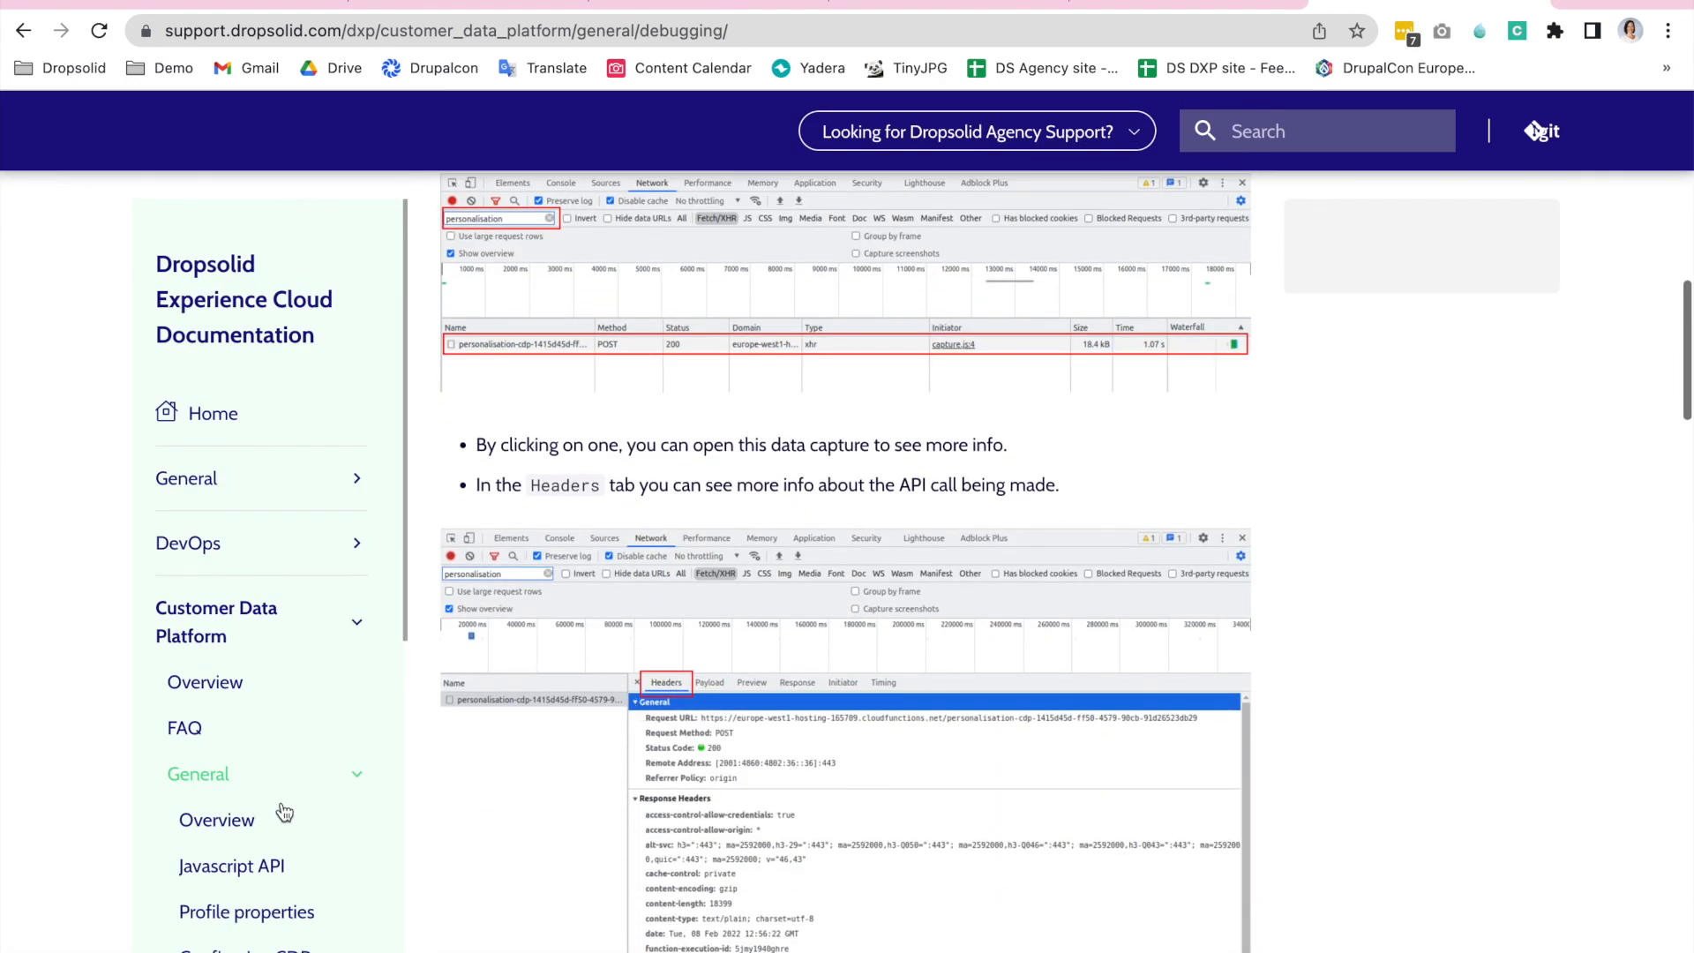
{"action": "scroll", "coordinate": [284, 811], "scroll_direction": "down", "scroll_amount": 1}
{"action": "left_click", "coordinate": [232, 645]}
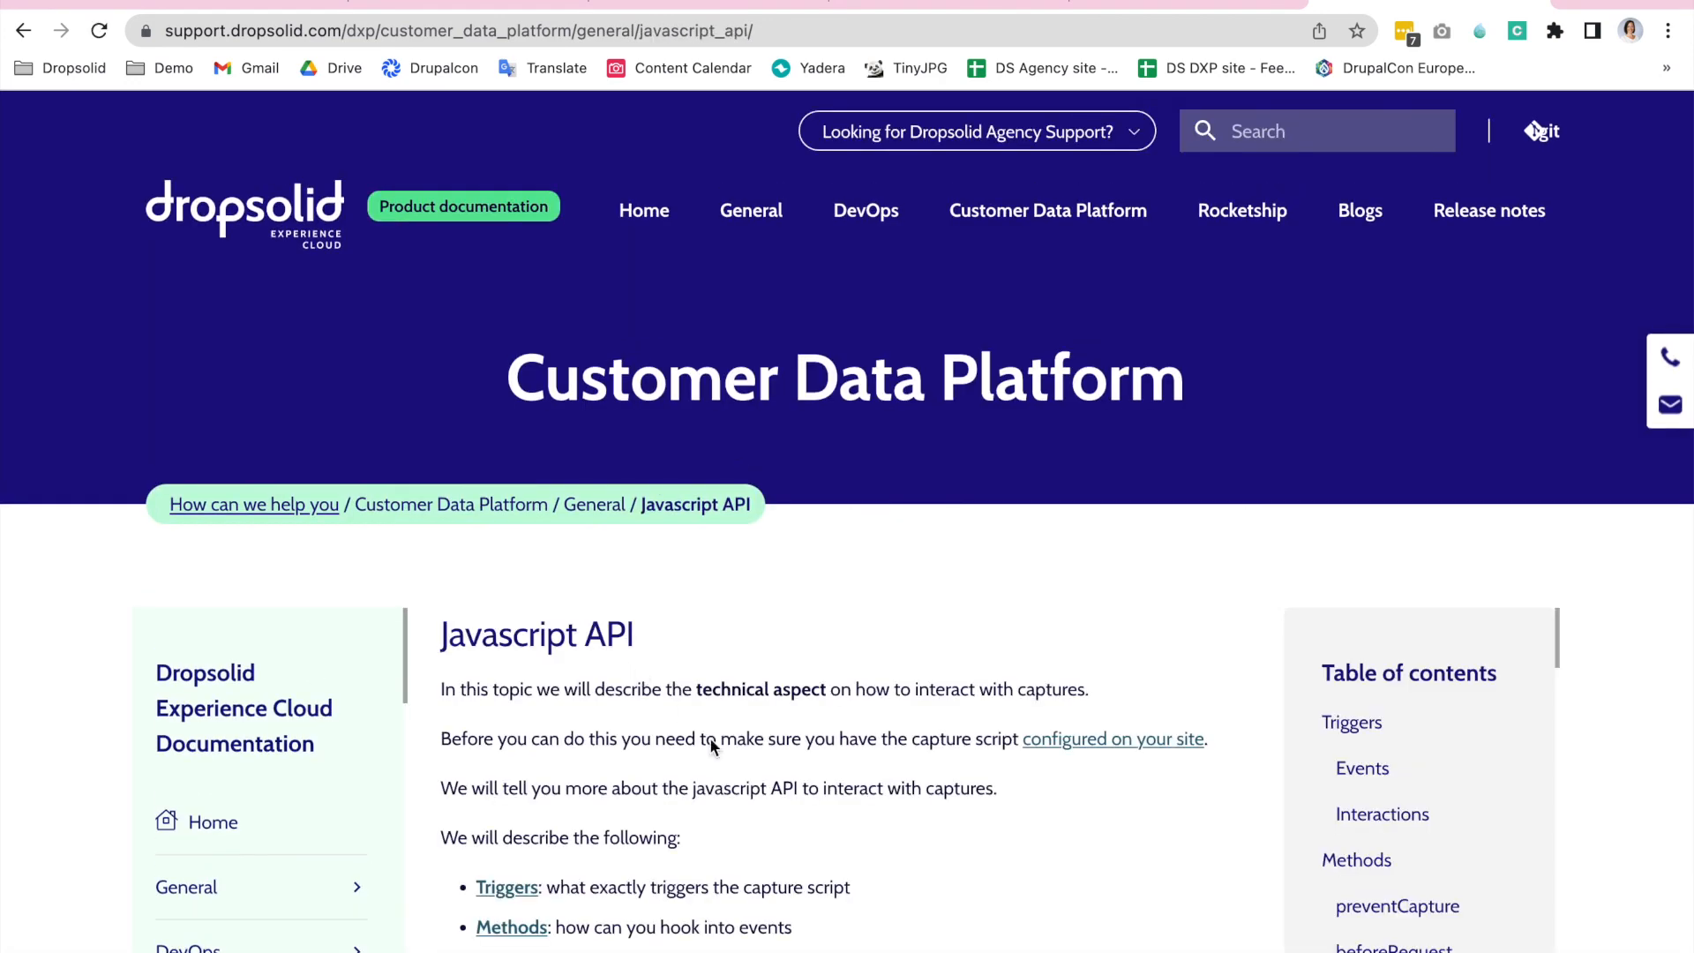
{"action": "scroll", "coordinate": [751, 777], "scroll_direction": "down", "scroll_amount": 3}
{"action": "scroll", "coordinate": [751, 776], "scroll_direction": "down", "scroll_amount": 4}
{"action": "scroll", "coordinate": [751, 777], "scroll_direction": "down", "scroll_amount": 5}
{"action": "scroll", "coordinate": [751, 777], "scroll_direction": "down", "scroll_amount": 4}
{"action": "scroll", "coordinate": [751, 785], "scroll_direction": "down", "scroll_amount": 3}
{"action": "scroll", "coordinate": [750, 786], "scroll_direction": "down", "scroll_amount": 5}
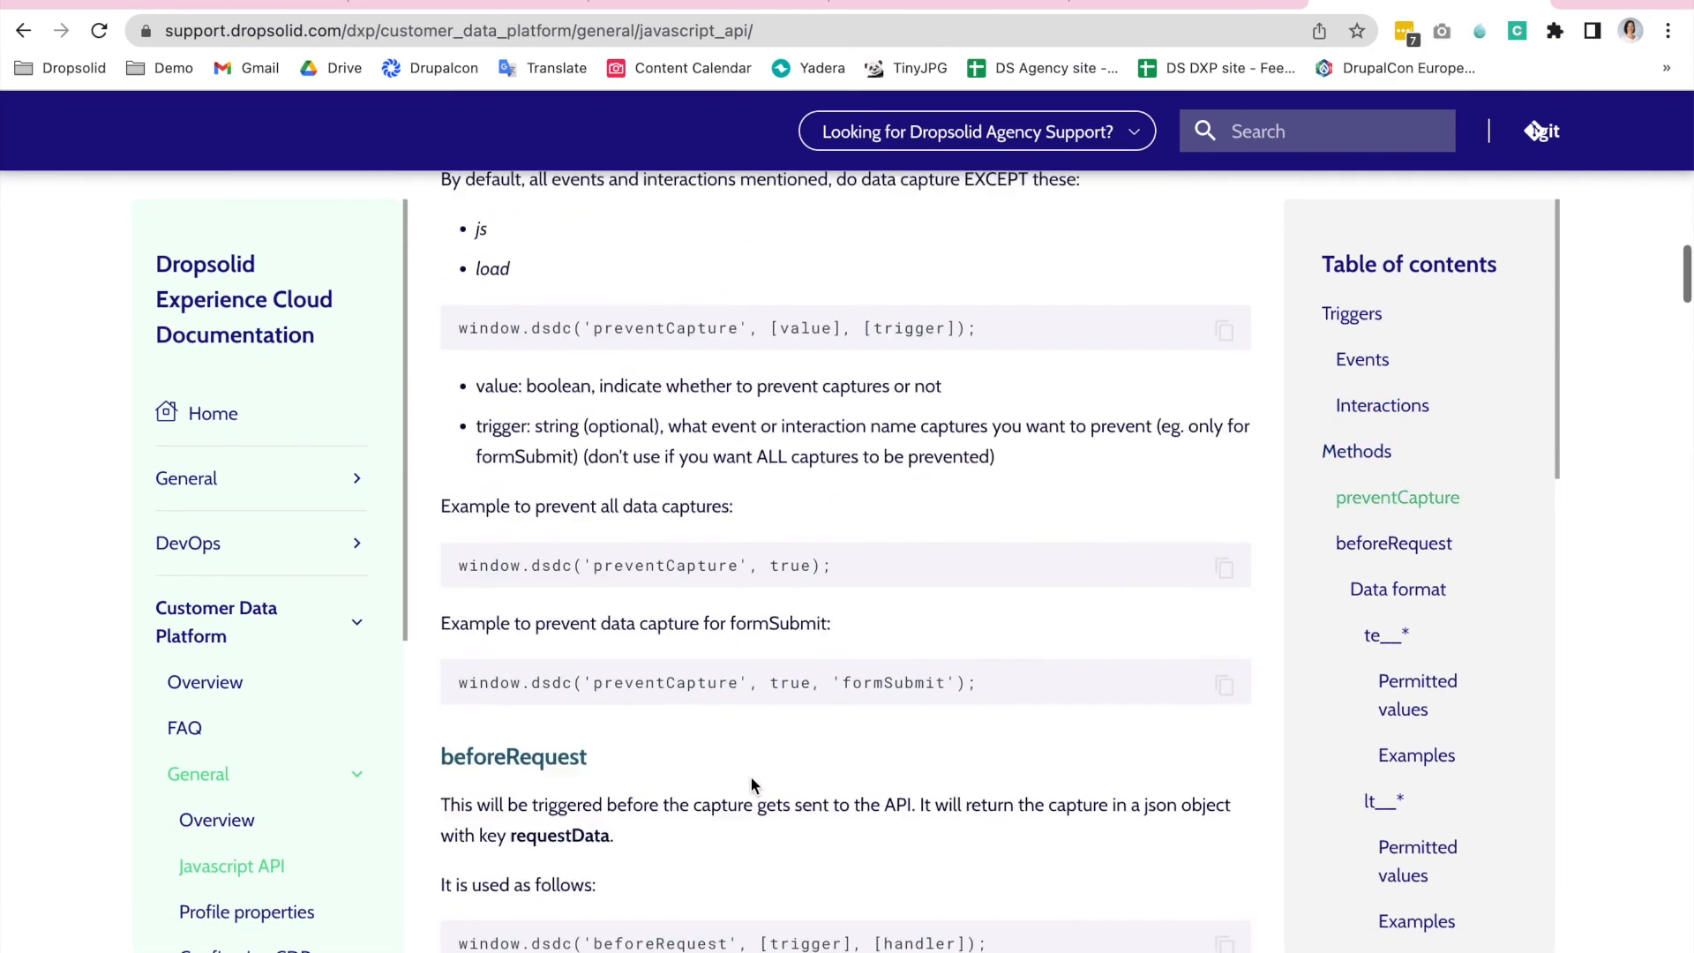
{"action": "scroll", "coordinate": [750, 776], "scroll_direction": "down", "scroll_amount": 3}
{"action": "scroll", "coordinate": [751, 776], "scroll_direction": "down", "scroll_amount": 4}
{"action": "scroll", "coordinate": [750, 776], "scroll_direction": "down", "scroll_amount": 4}
{"action": "scroll", "coordinate": [751, 776], "scroll_direction": "down", "scroll_amount": 4}
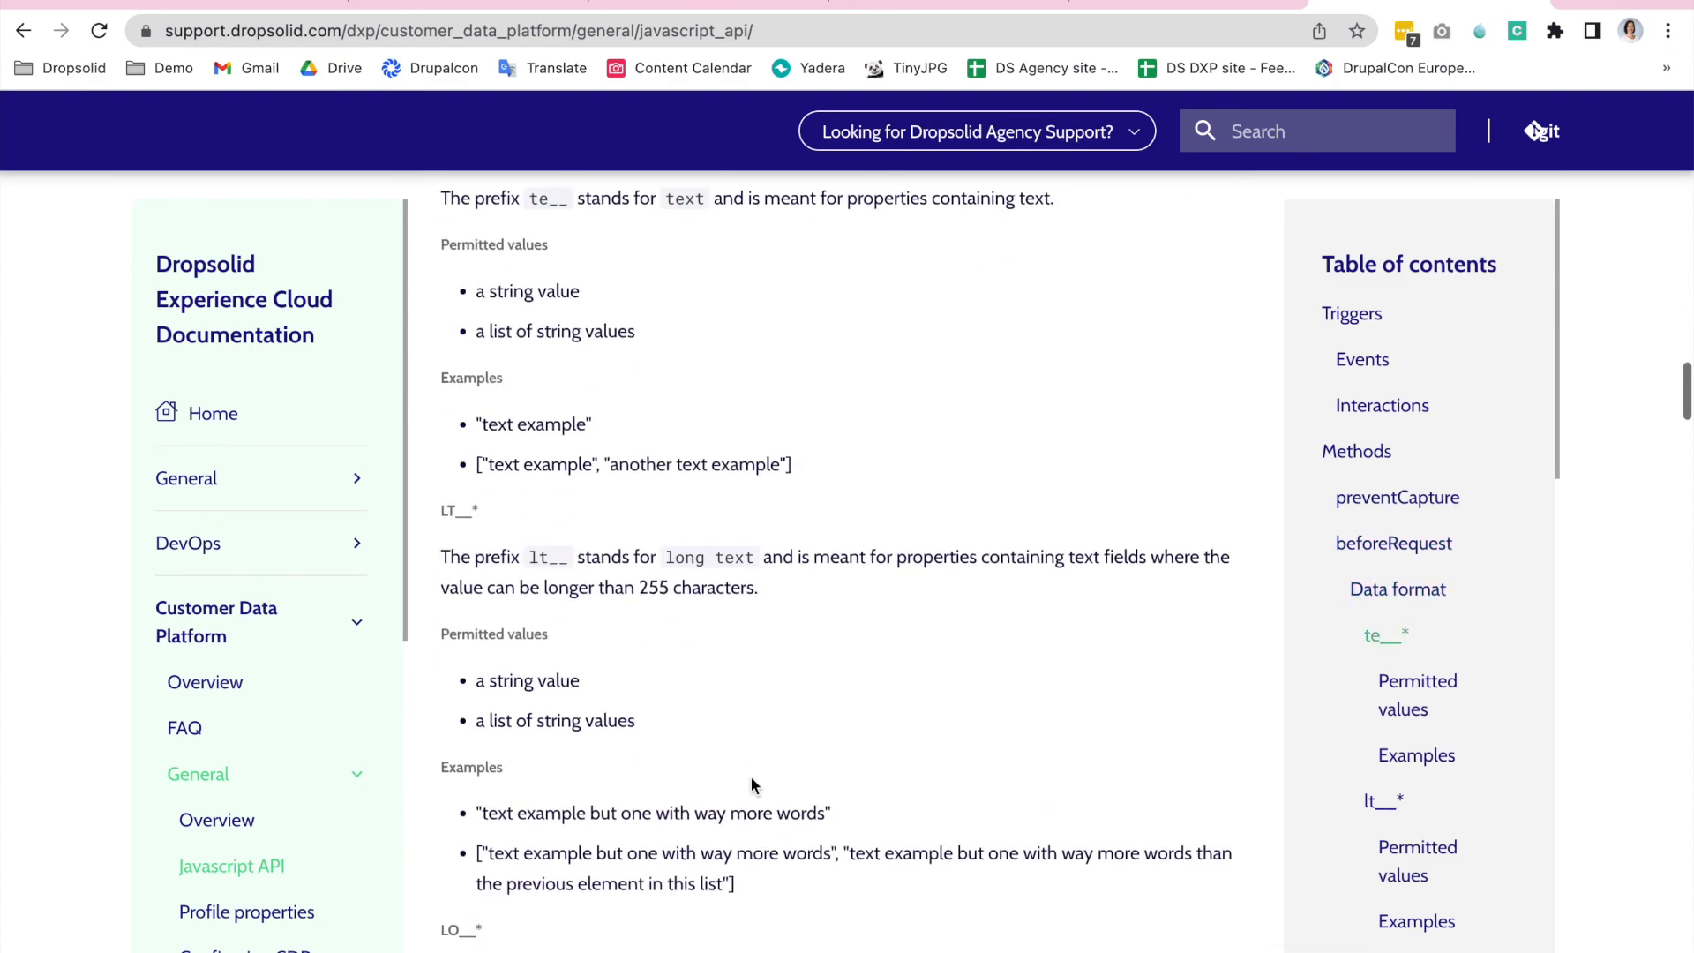
{"action": "scroll", "coordinate": [750, 785], "scroll_direction": "down", "scroll_amount": 5}
{"action": "scroll", "coordinate": [750, 785], "scroll_direction": "down", "scroll_amount": 4}
{"action": "scroll", "coordinate": [750, 784], "scroll_direction": "down", "scroll_amount": 4}
{"action": "scroll", "coordinate": [751, 784], "scroll_direction": "down", "scroll_amount": 4}
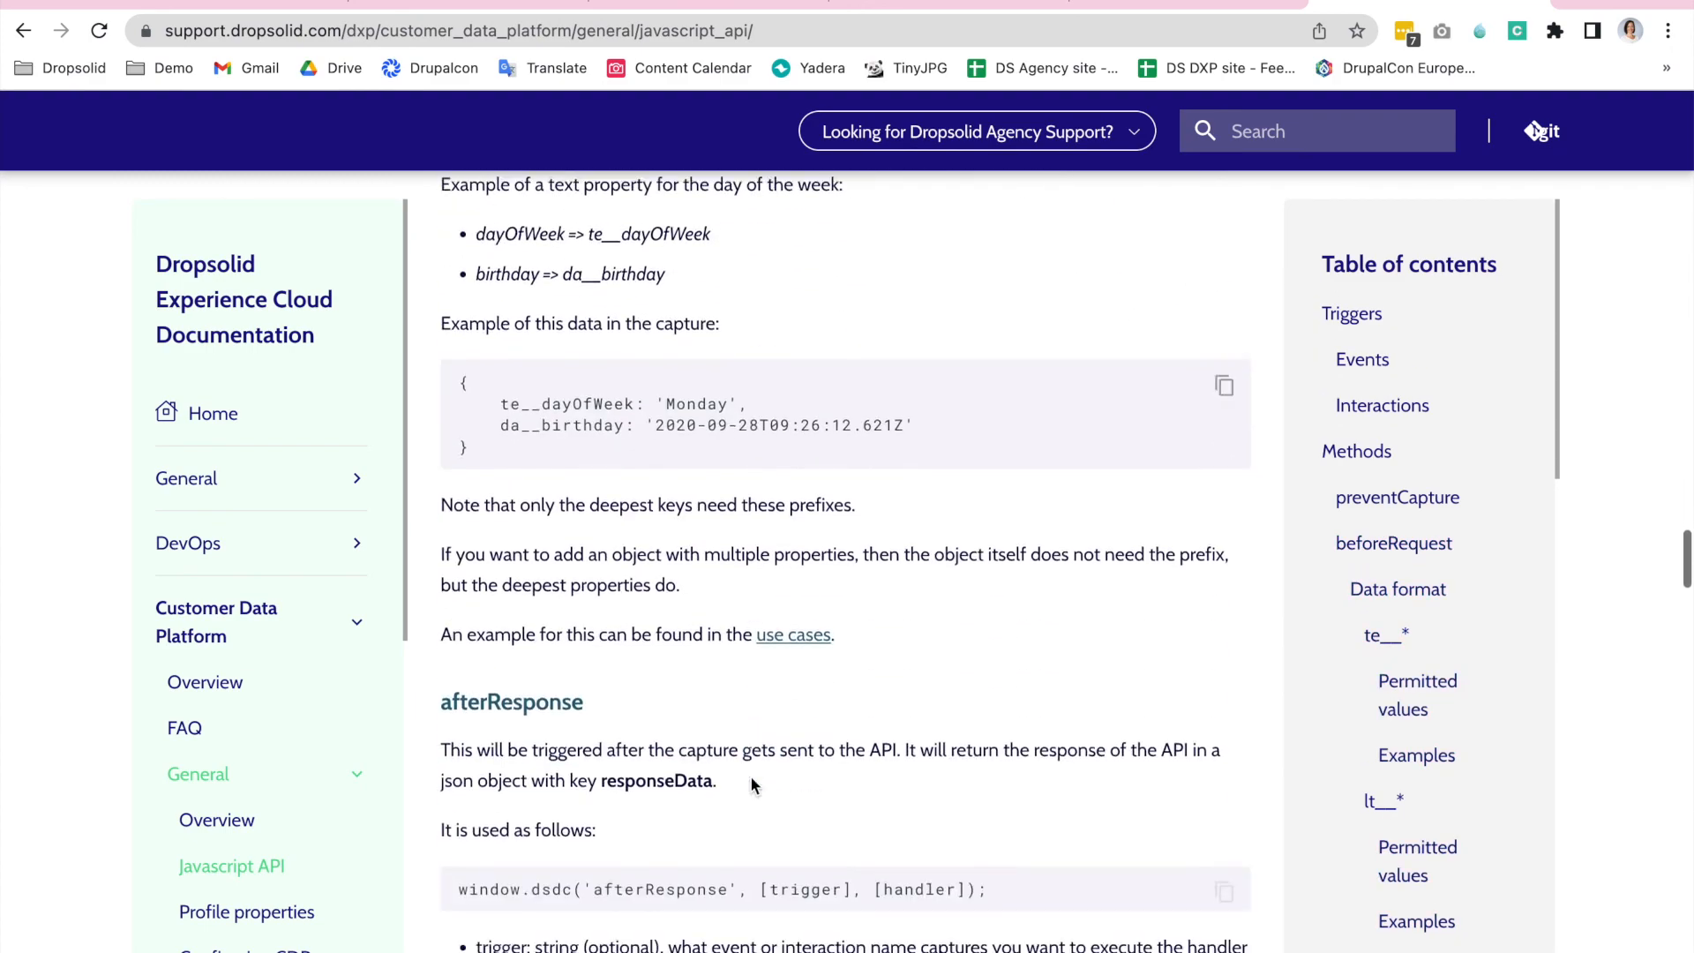
{"action": "scroll", "coordinate": [750, 785], "scroll_direction": "down", "scroll_amount": 5}
{"action": "scroll", "coordinate": [751, 785], "scroll_direction": "down", "scroll_amount": 4}
{"action": "scroll", "coordinate": [751, 785], "scroll_direction": "down", "scroll_amount": 2}
{"action": "scroll", "coordinate": [751, 785], "scroll_direction": "down", "scroll_amount": 3}
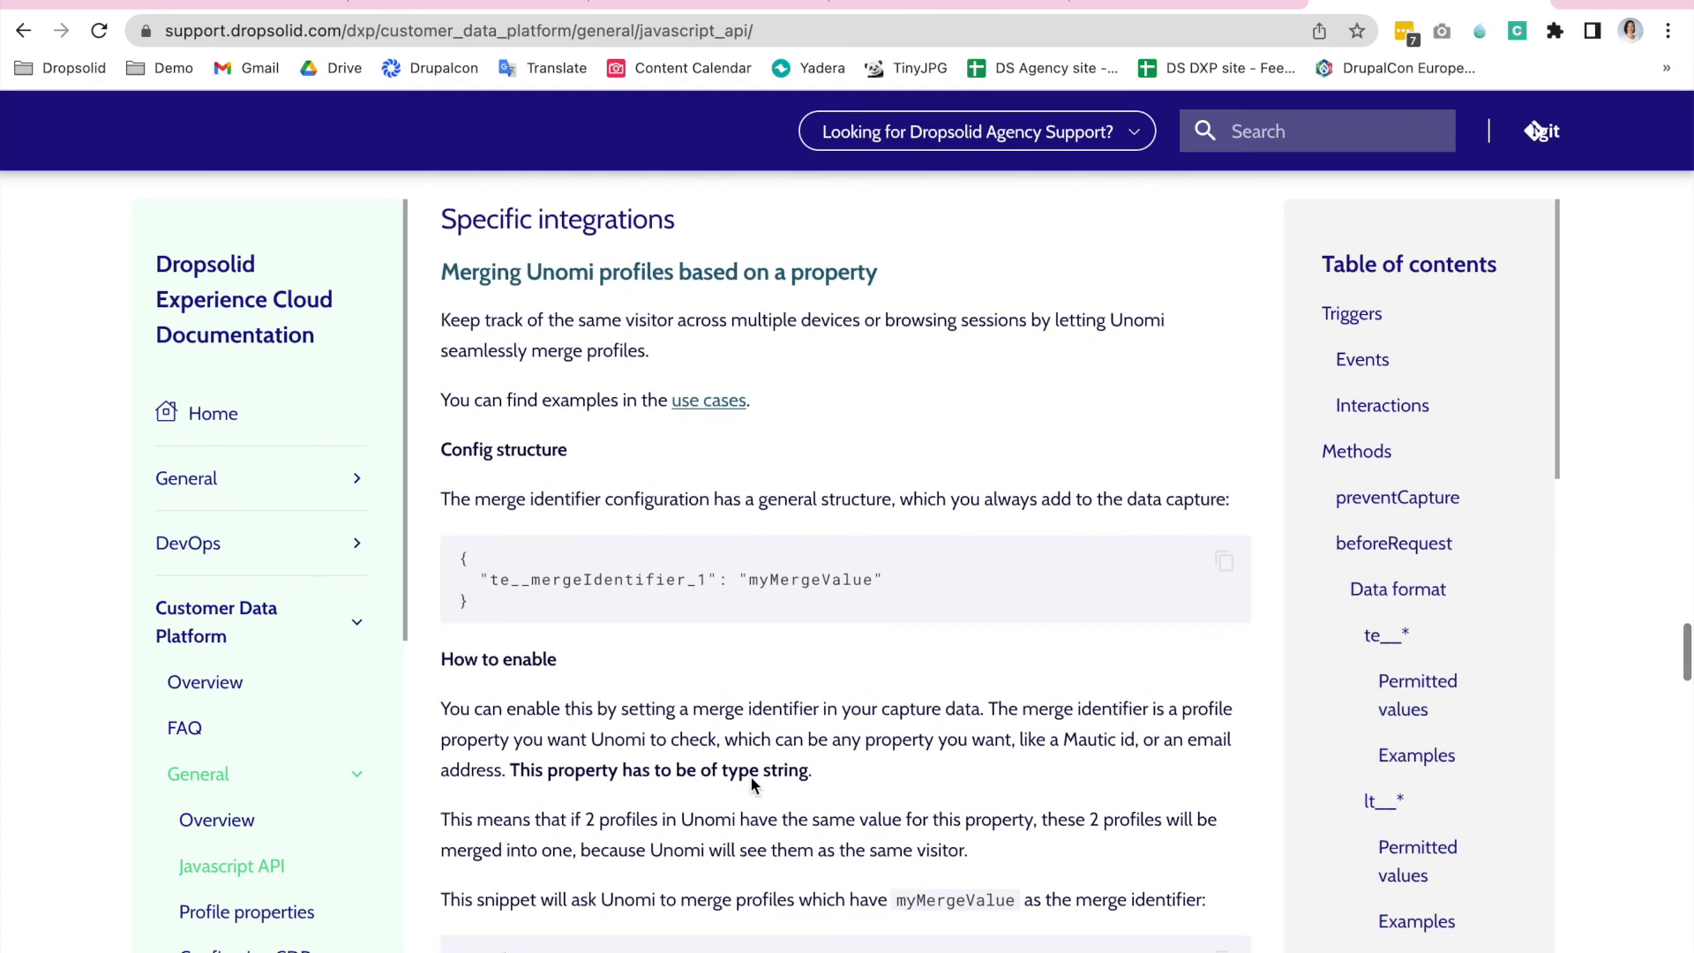
{"action": "scroll", "coordinate": [749, 785], "scroll_direction": "down", "scroll_amount": 1}
{"action": "scroll", "coordinate": [751, 785], "scroll_direction": "down", "scroll_amount": 1}
{"action": "scroll", "coordinate": [750, 785], "scroll_direction": "down", "scroll_amount": 1}
{"action": "scroll", "coordinate": [751, 786], "scroll_direction": "down", "scroll_amount": 1}
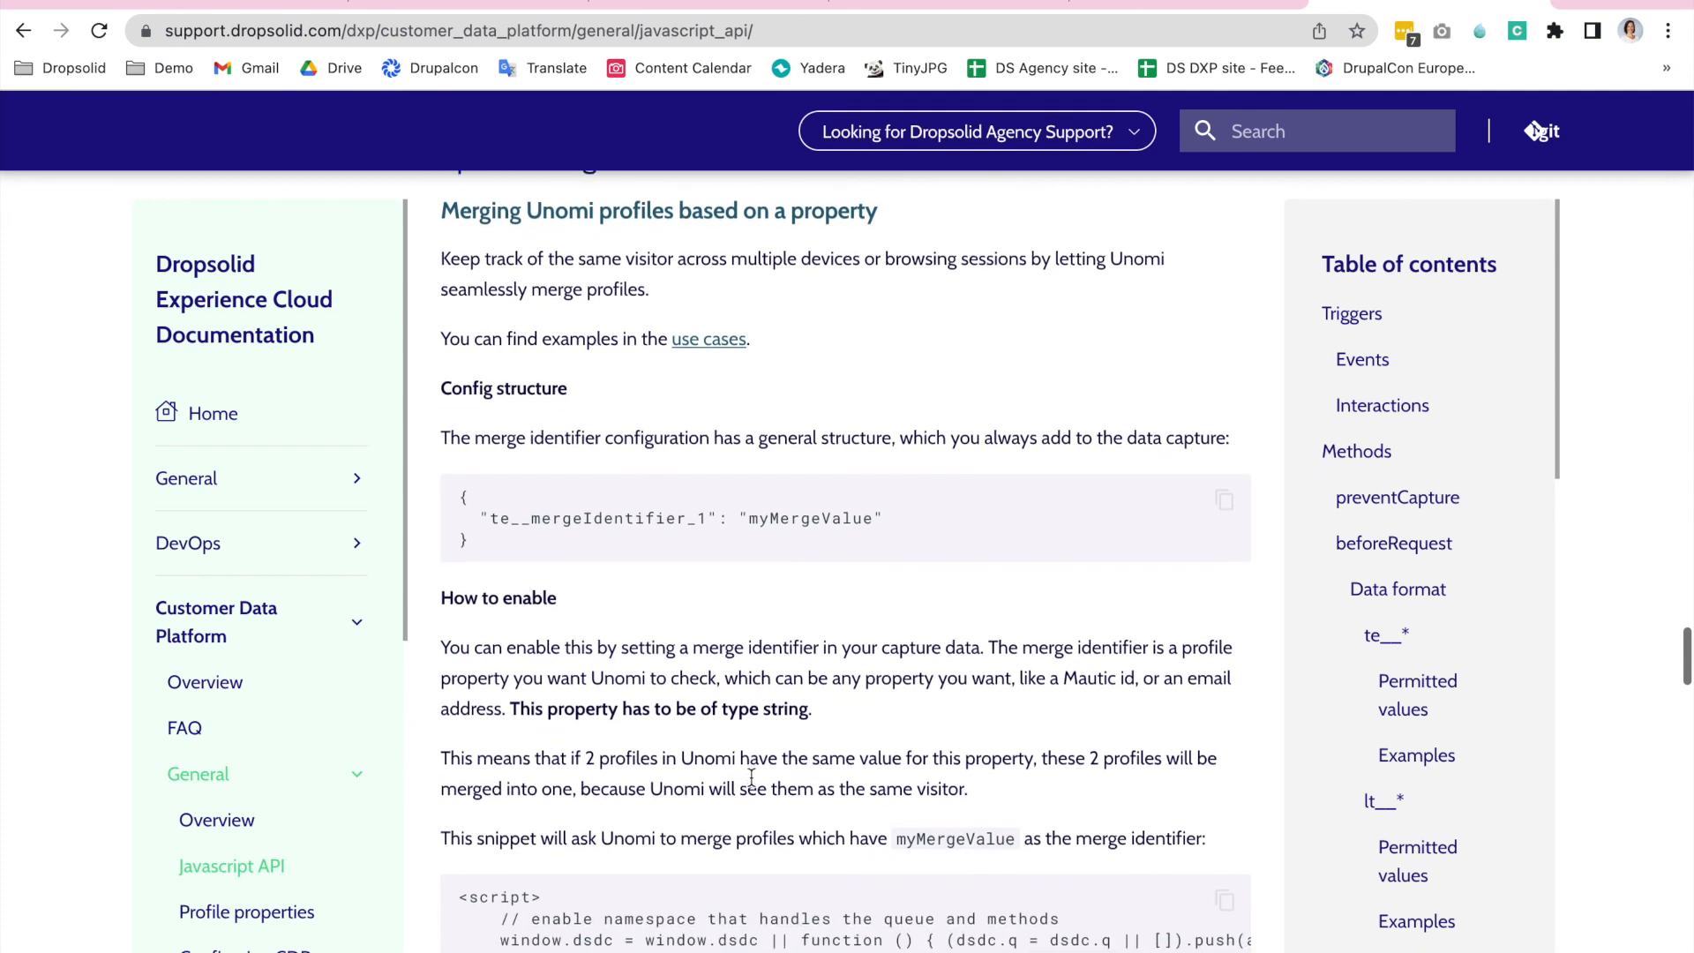
{"action": "scroll", "coordinate": [750, 777], "scroll_direction": "down", "scroll_amount": 1}
{"action": "scroll", "coordinate": [751, 778], "scroll_direction": "down", "scroll_amount": 4}
{"action": "scroll", "coordinate": [750, 777], "scroll_direction": "down", "scroll_amount": 5}
{"action": "scroll", "coordinate": [750, 777], "scroll_direction": "down", "scroll_amount": 4}
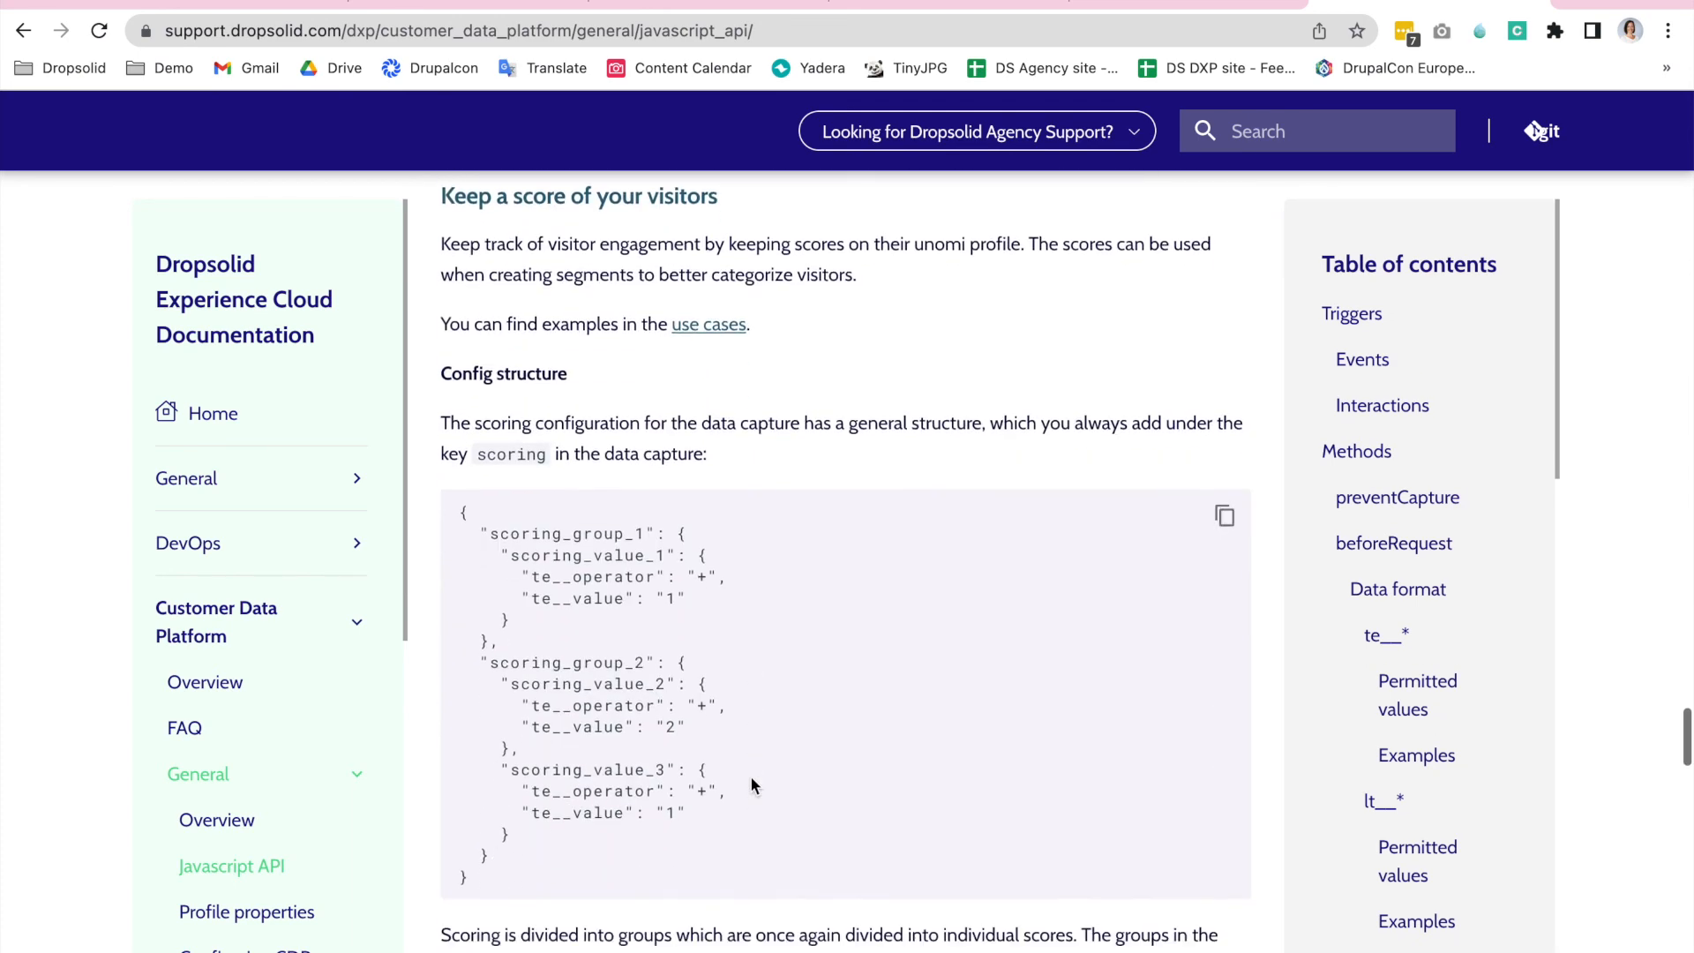
Highlight the 'Keep a score of your visitors' section and follow its use cases link.
{"action": "left_click_drag", "start_coordinate": [467, 199], "coordinate": [789, 243]}
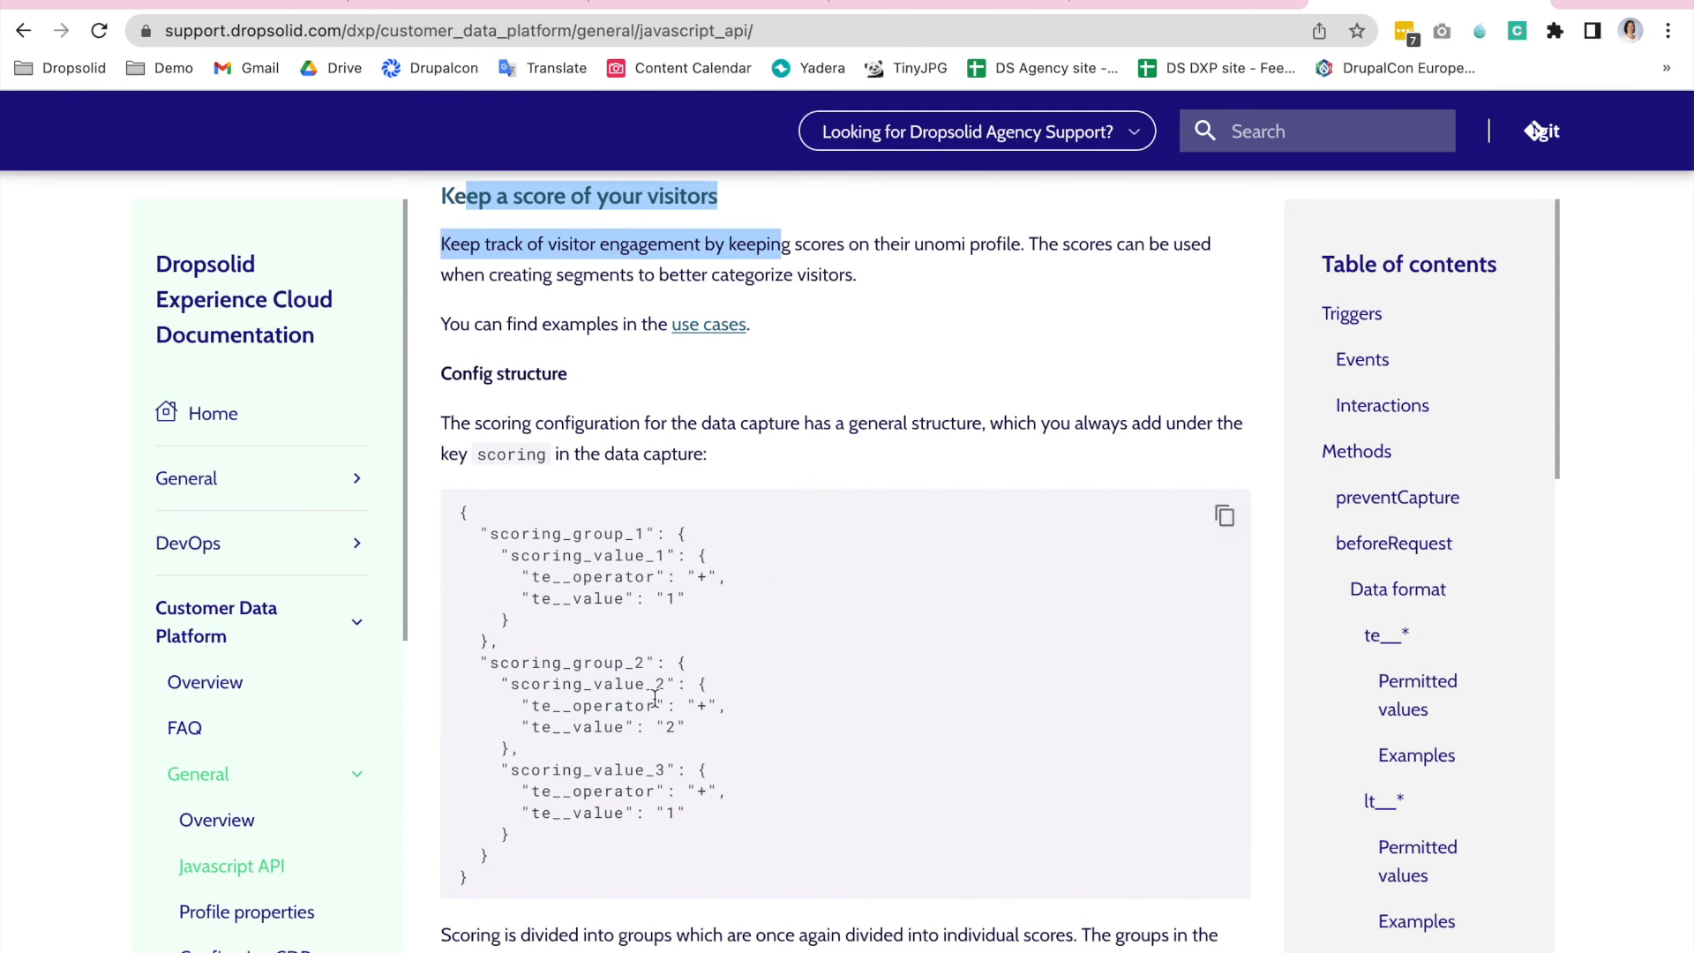
{"action": "left_click", "coordinate": [714, 326]}
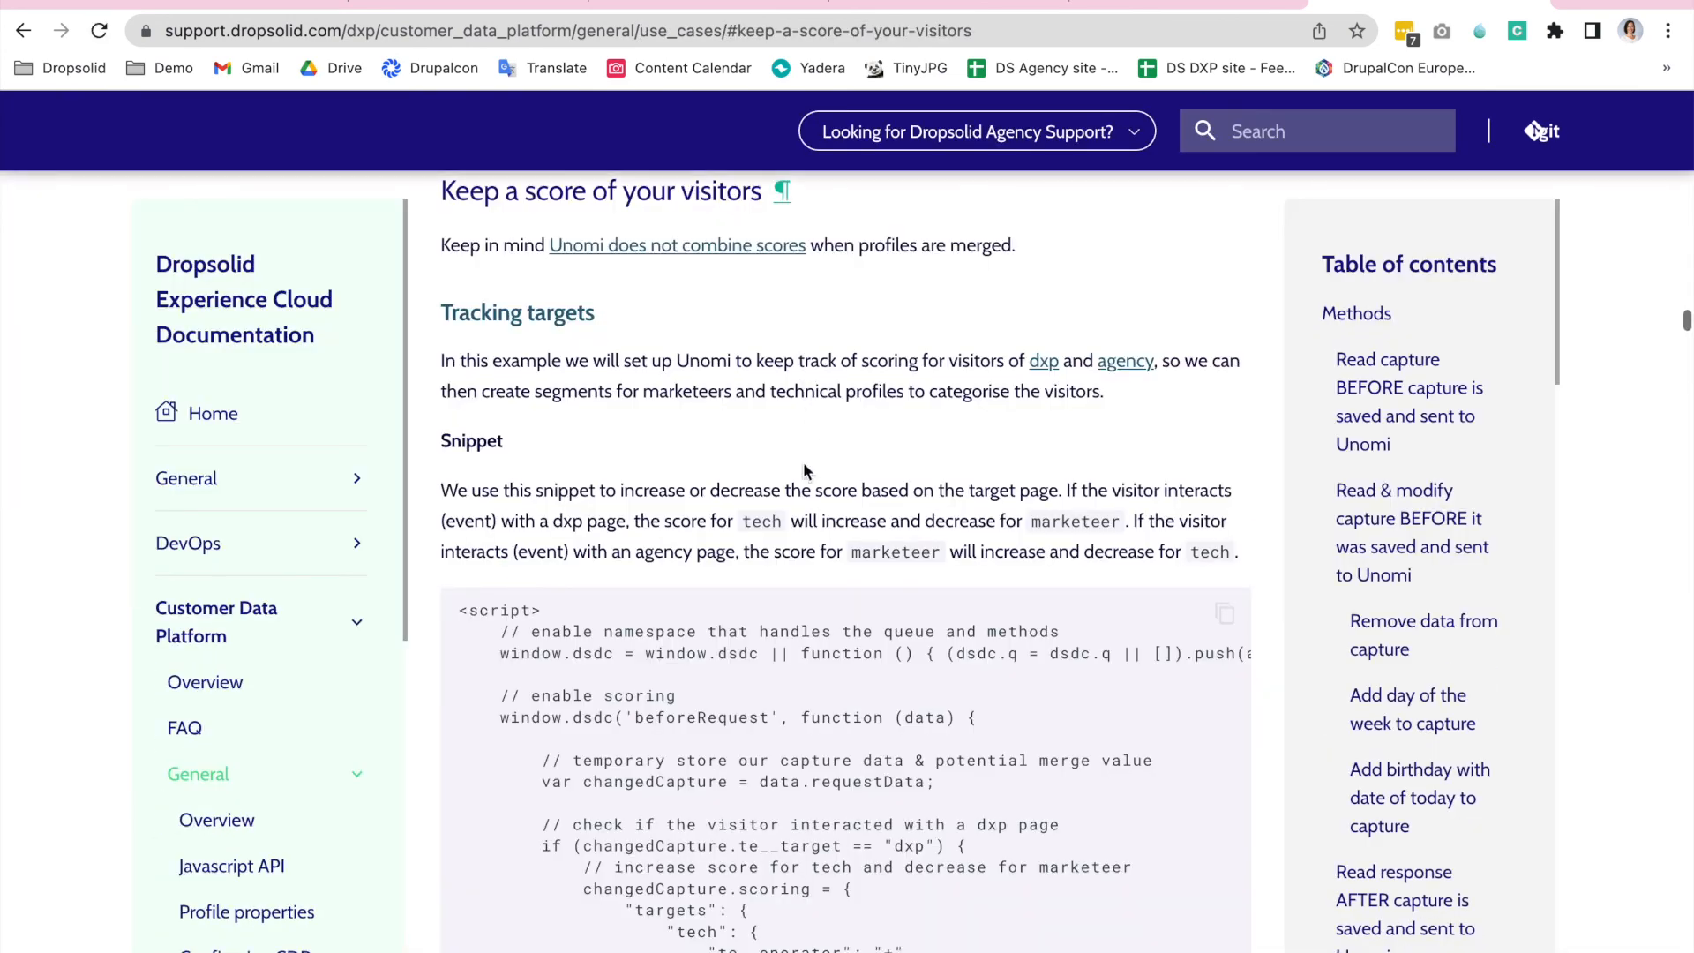